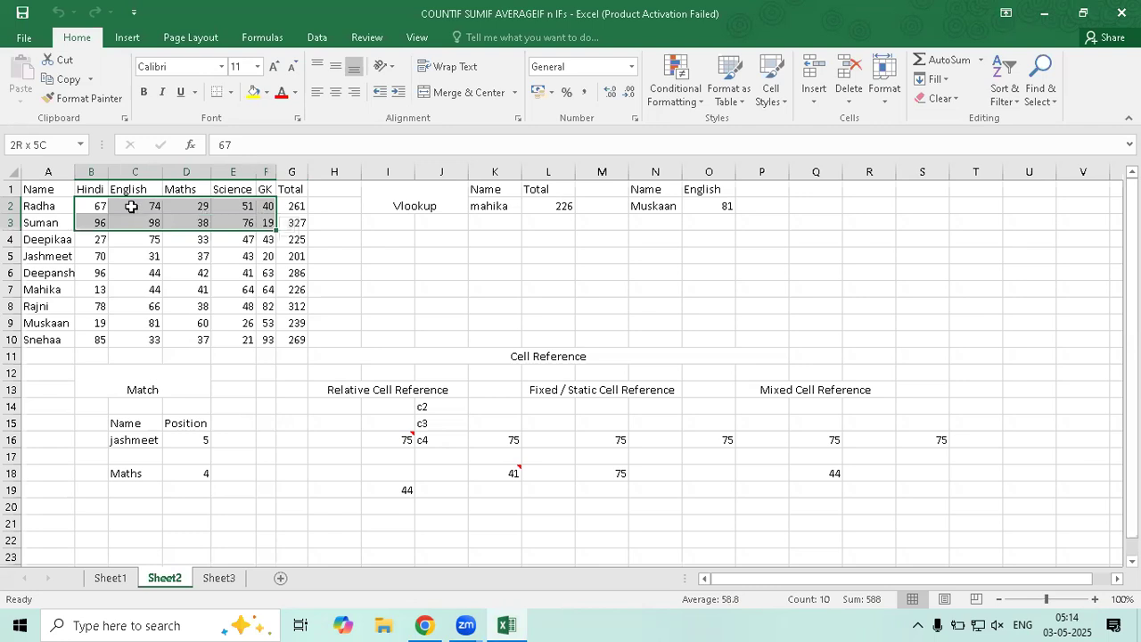
# Review the marks in rows 2 to 4 and the SUM formula behind G2's total
pyautogui.click(86, 206)
pyautogui.moveTo(241, 222); pyautogui.dragTo(266, 237)
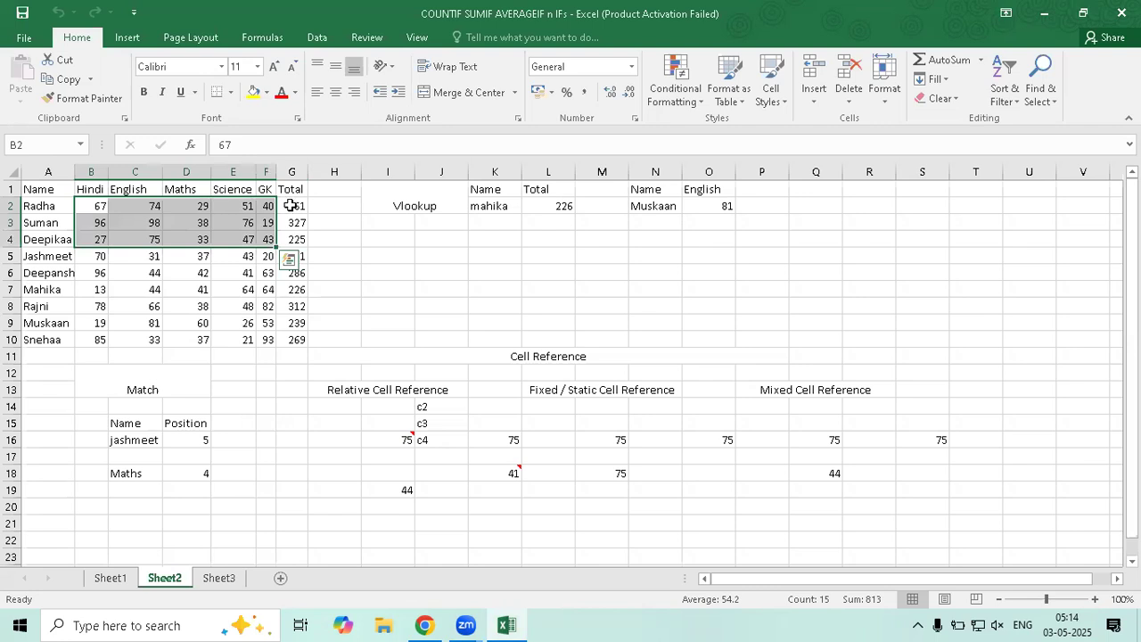
pyautogui.hotkey('ctrl', 'Right')
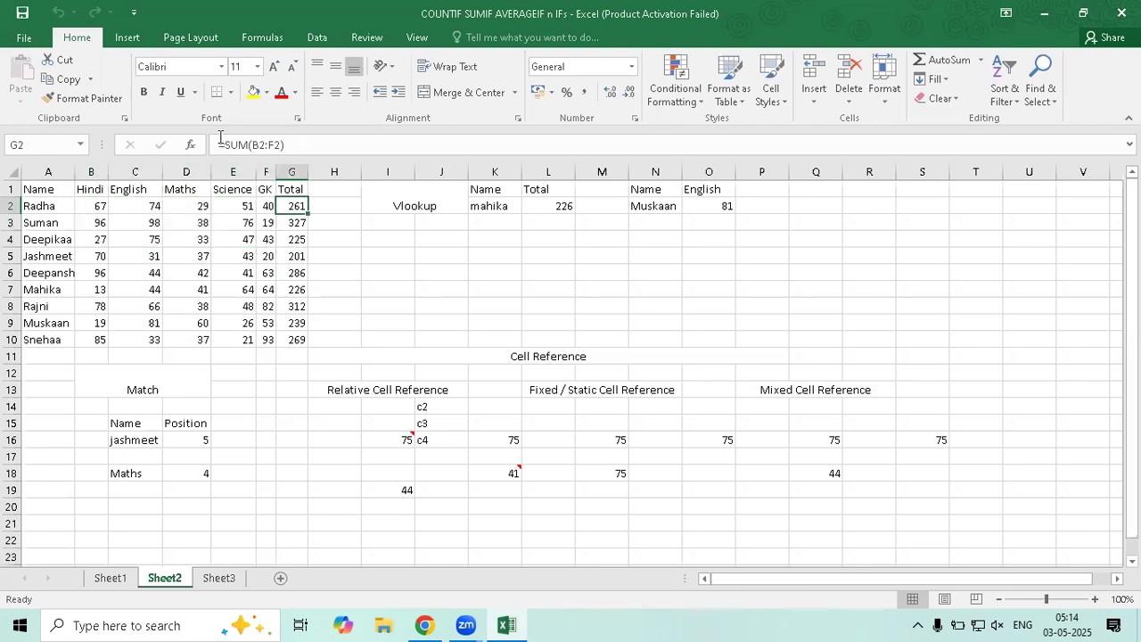
pyautogui.tripleClick(222, 145)
pyautogui.hotkey('ctrl', 'c')
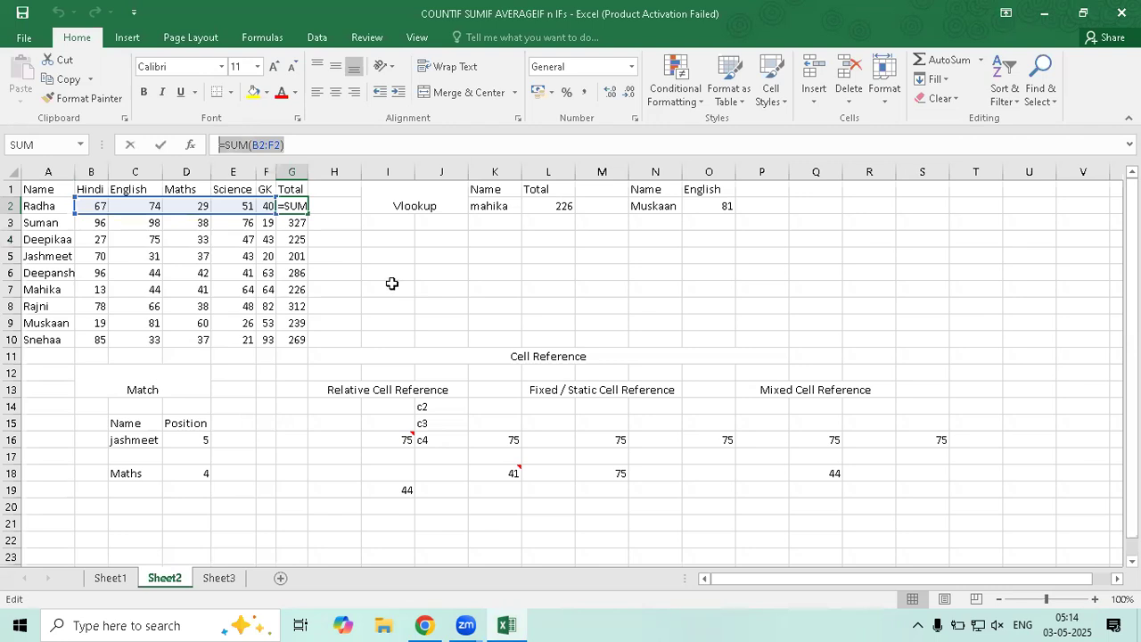
# Paste the SUM formula into H2 and confirm it totals B2:F2 as 261
pyautogui.click(329, 216)
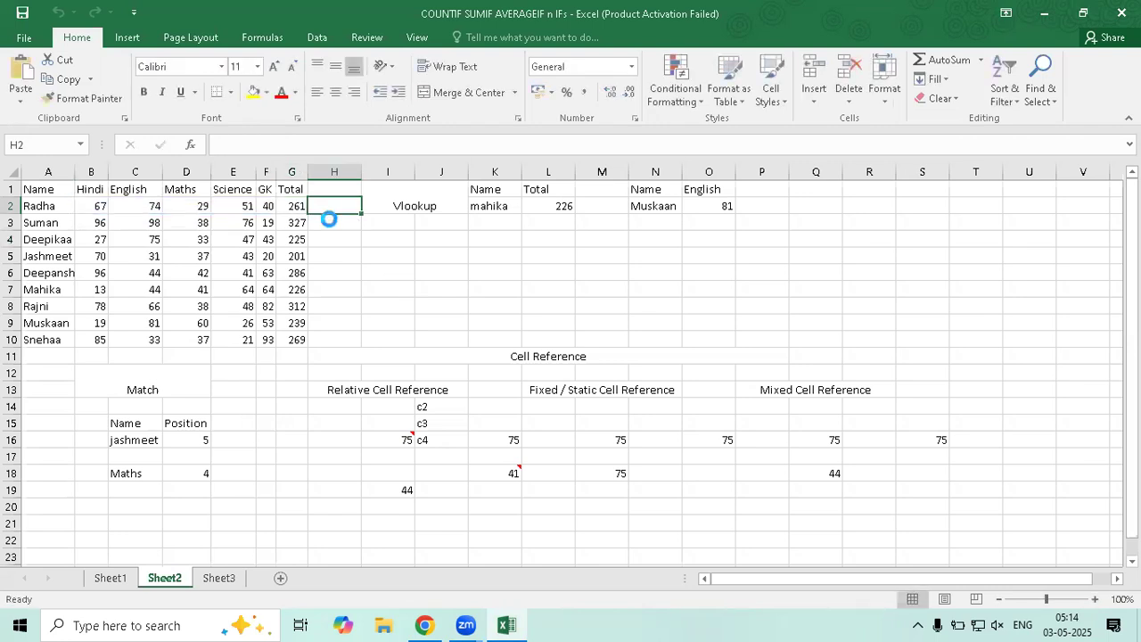
pyautogui.hotkey('ctrl', 'v')
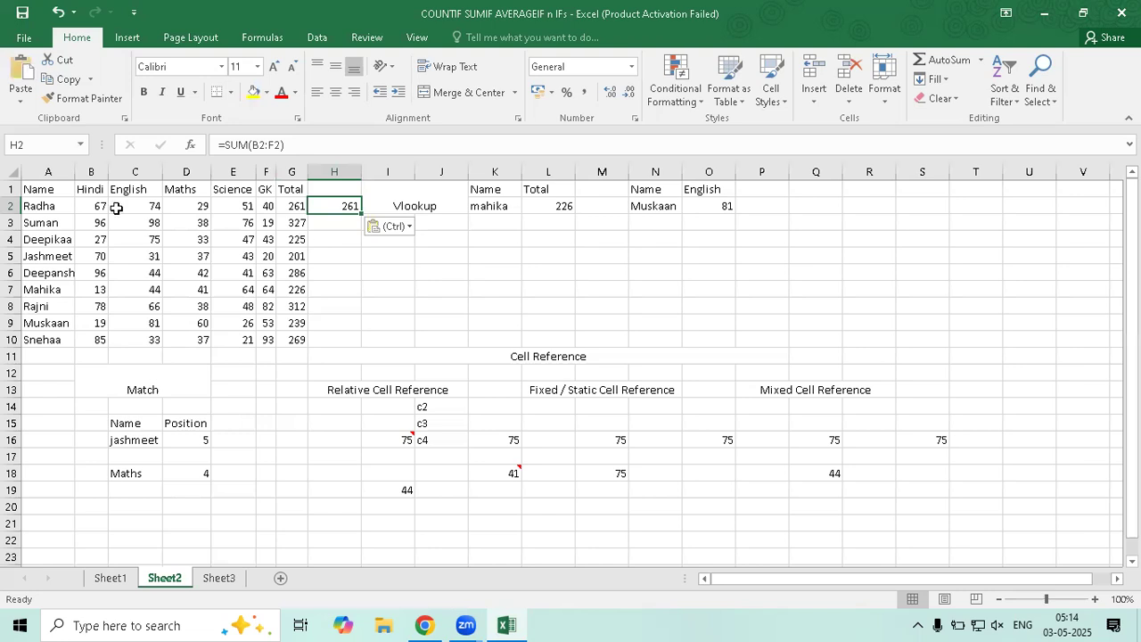
pyautogui.doubleClick(332, 208)
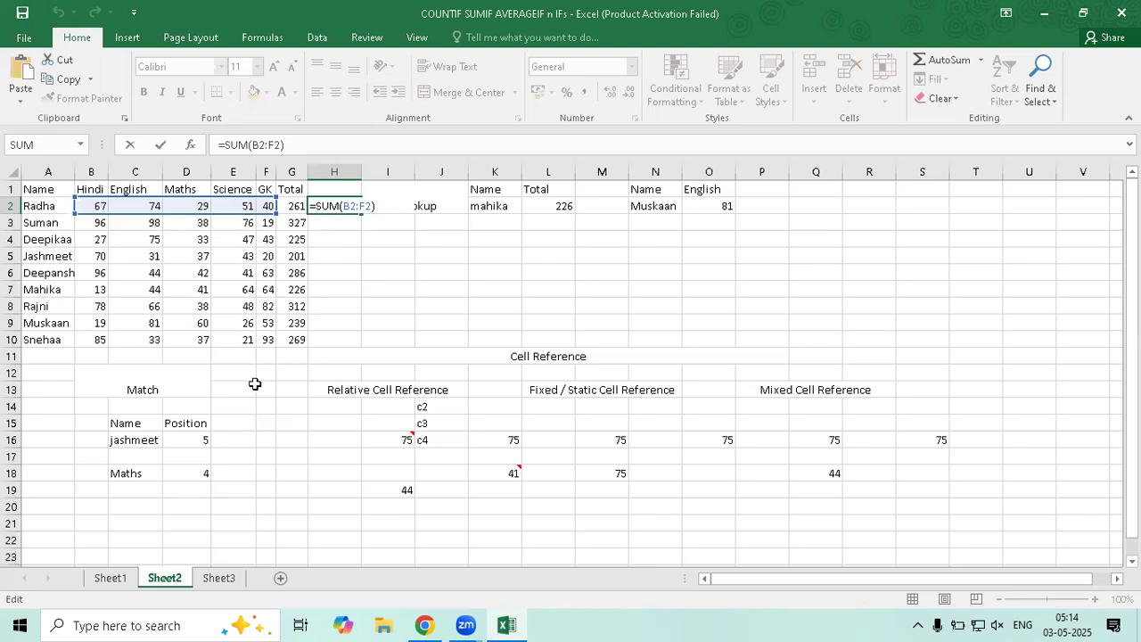
pyautogui.press('Return')
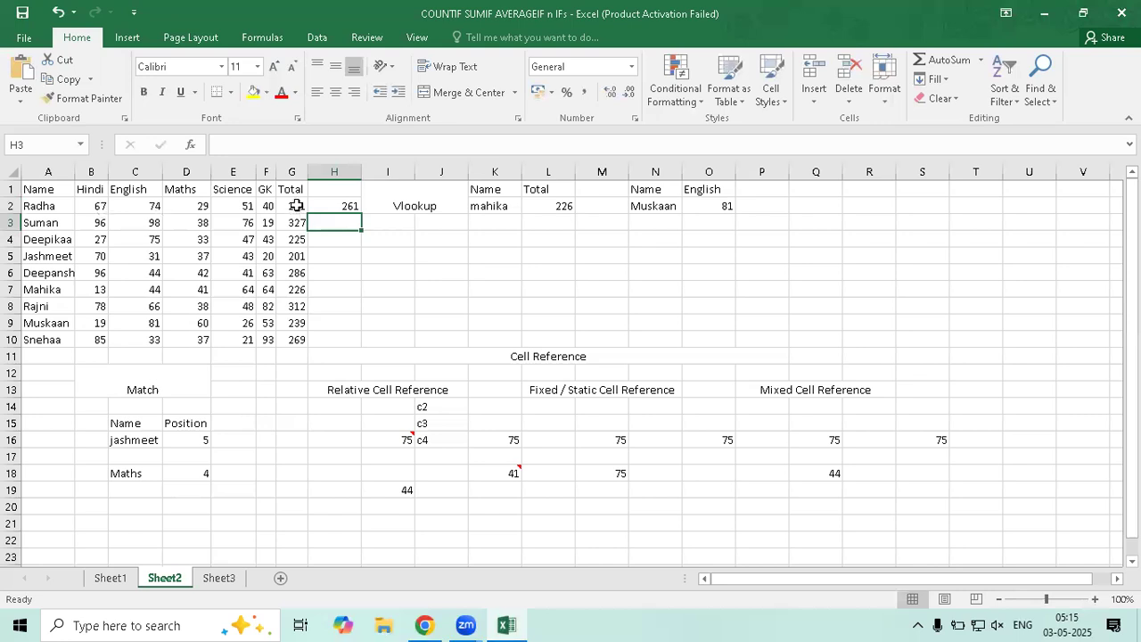
pyautogui.moveTo(92, 206); pyautogui.dragTo(301, 283)
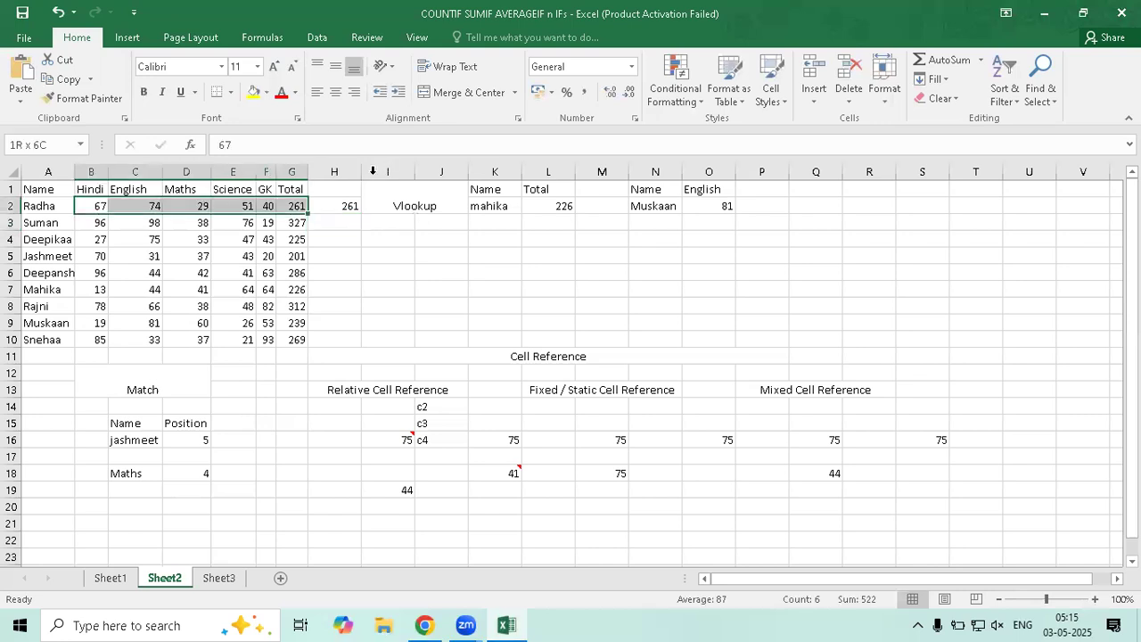
pyautogui.click(343, 204)
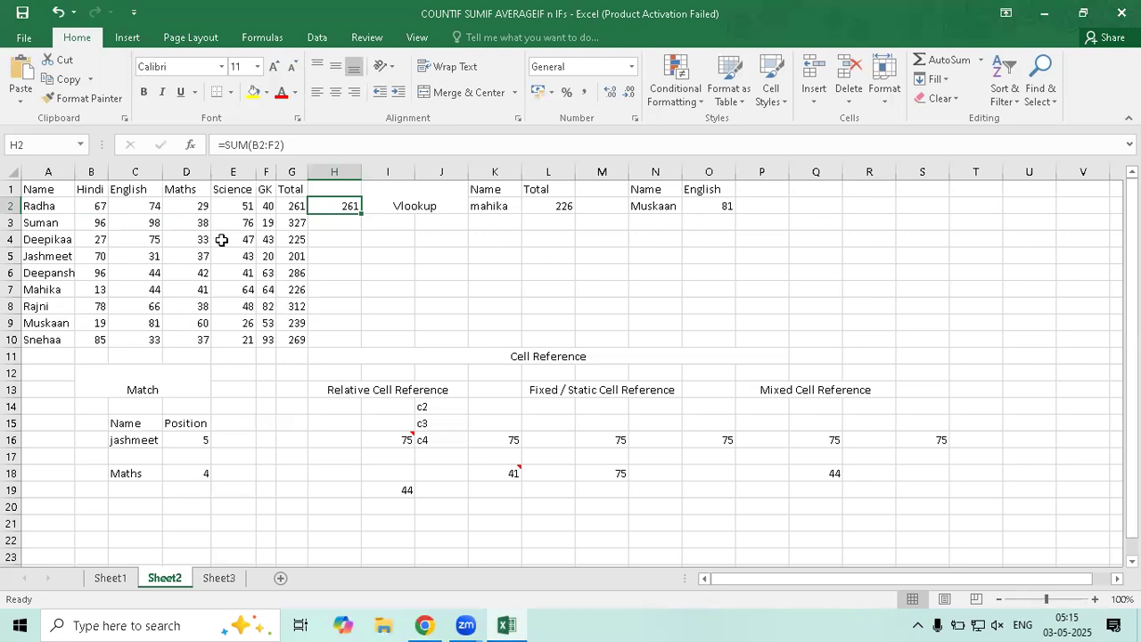
# Enter the text b1:f5 into cell H2
pyautogui.write('b')
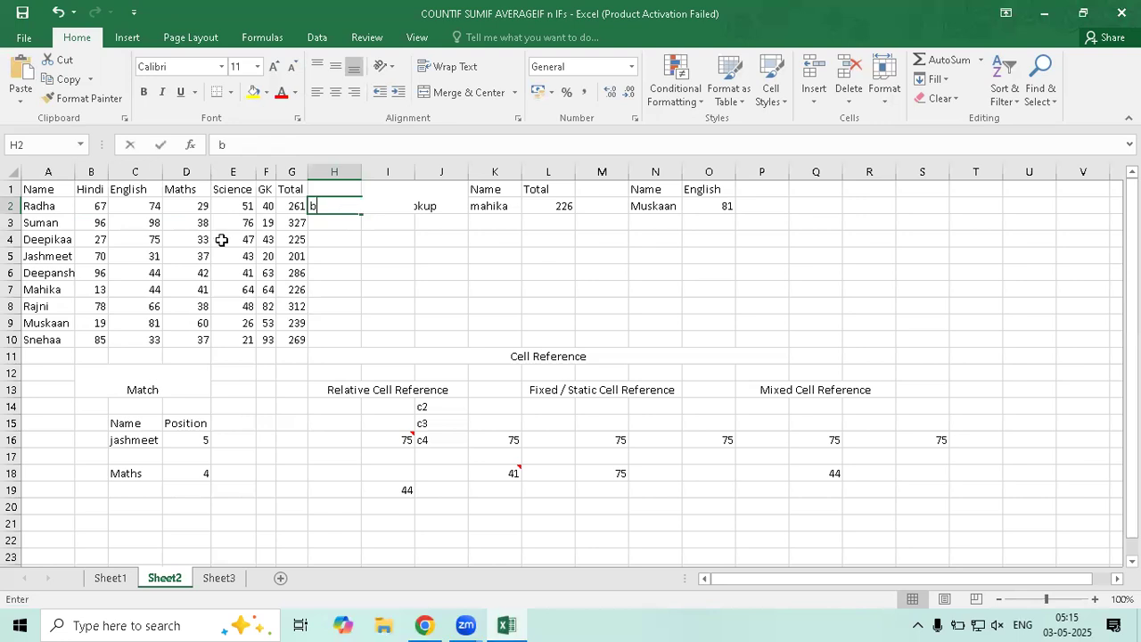
pyautogui.write('1:f5')
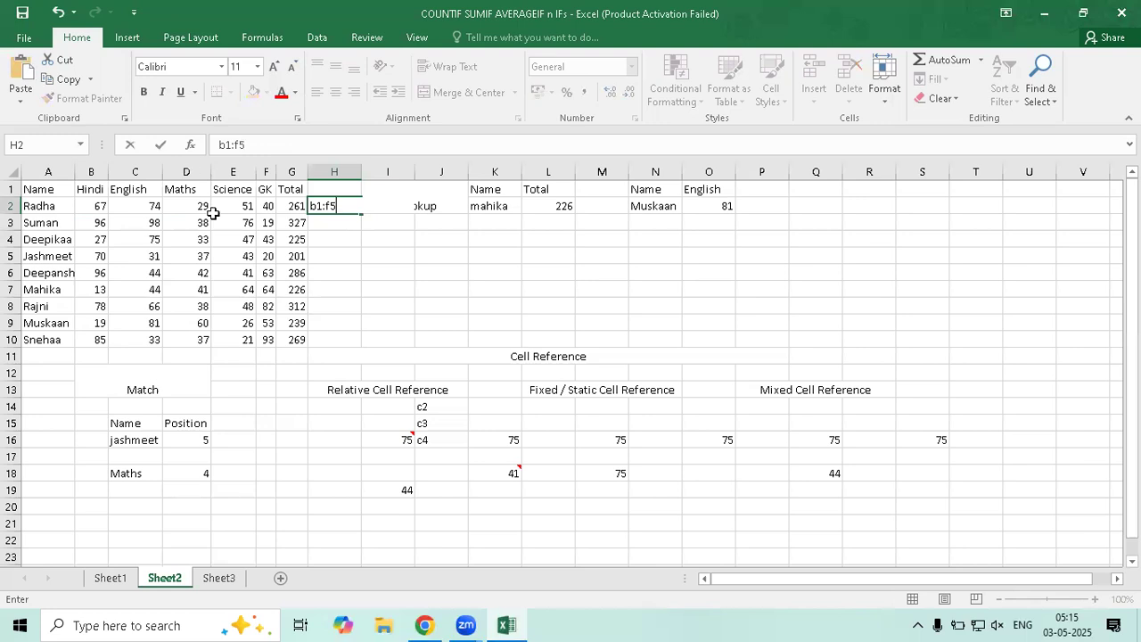
pyautogui.press('Return')
pyautogui.press('Up')
pyautogui.press('Left')
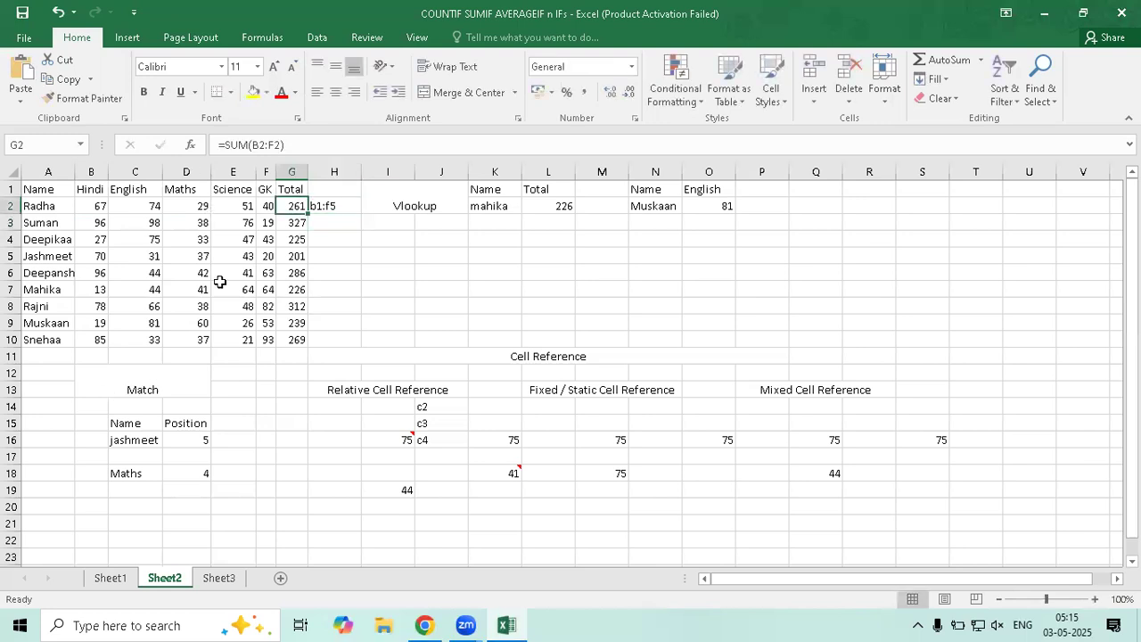
# Correct H2's entry from b1:f5 to b2:f2
pyautogui.doubleClick(321, 209)
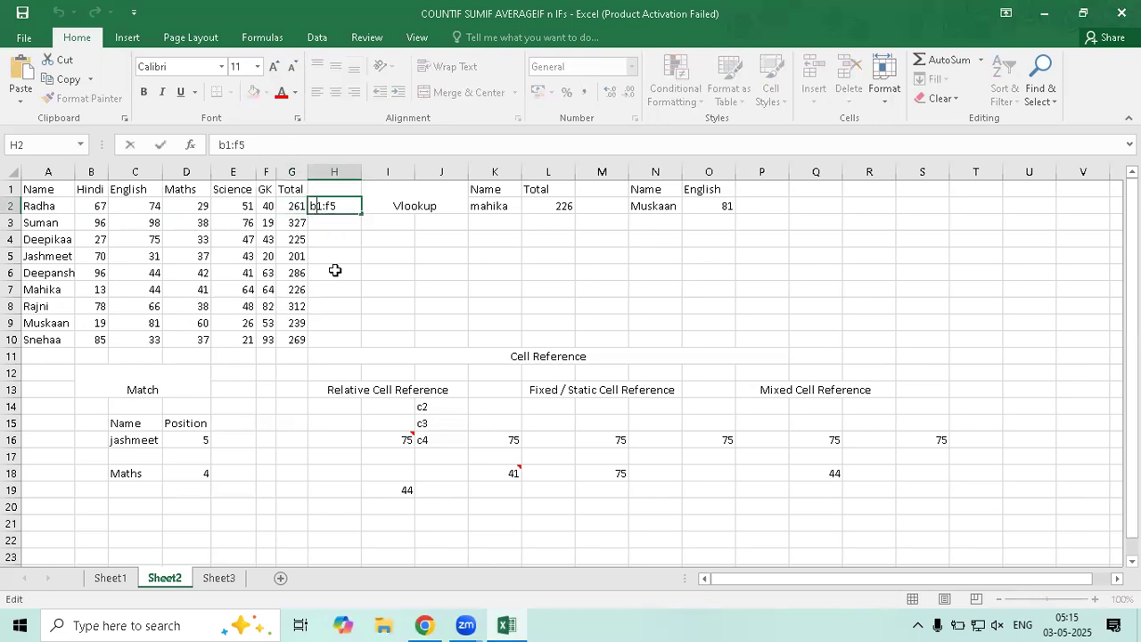
pyautogui.press('BackSpace')
pyautogui.write('2')
pyautogui.press('BackSpace')
pyautogui.write('2')
pyautogui.press('Return')
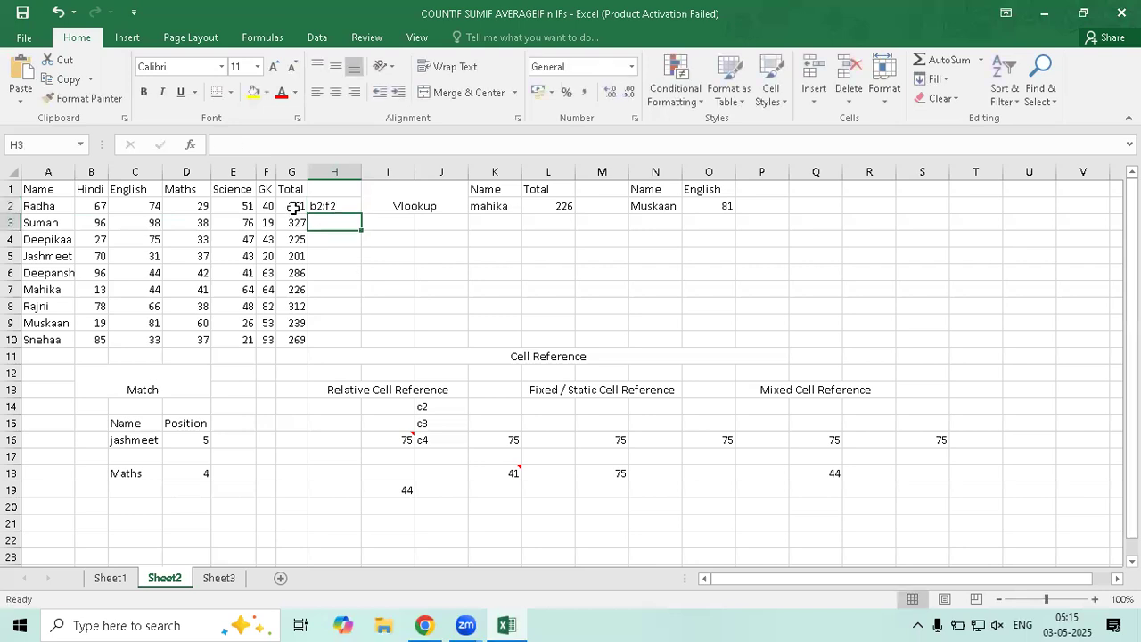
# Compare with the G2 and G3 totals and select the marks in rows 2 and 3
pyautogui.click(294, 210)
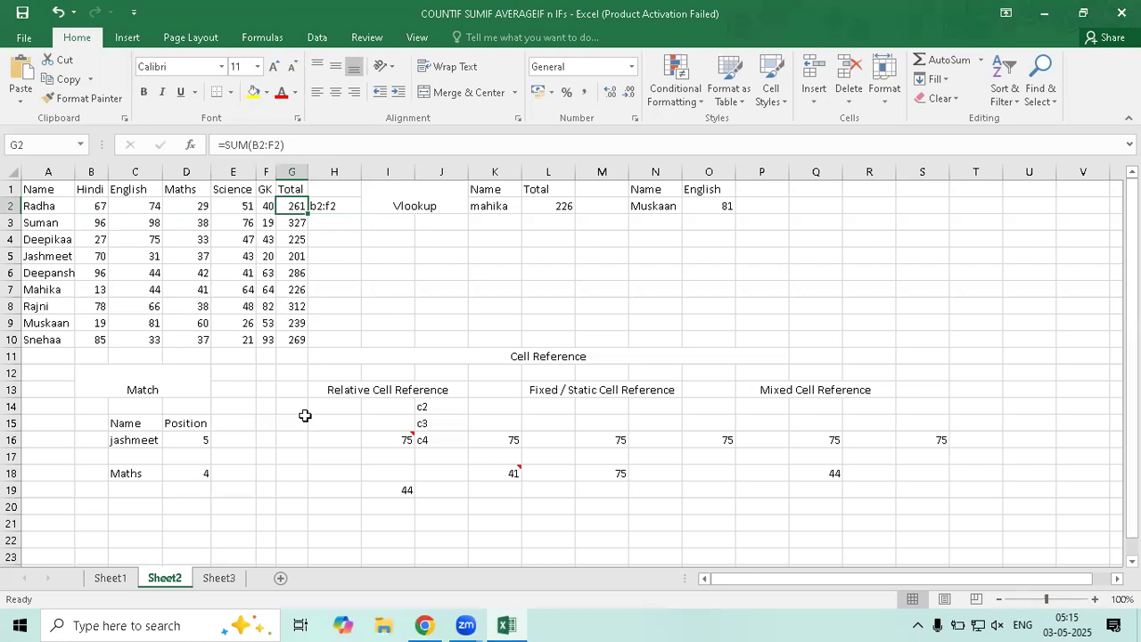
pyautogui.click(316, 222)
pyautogui.press('Left')
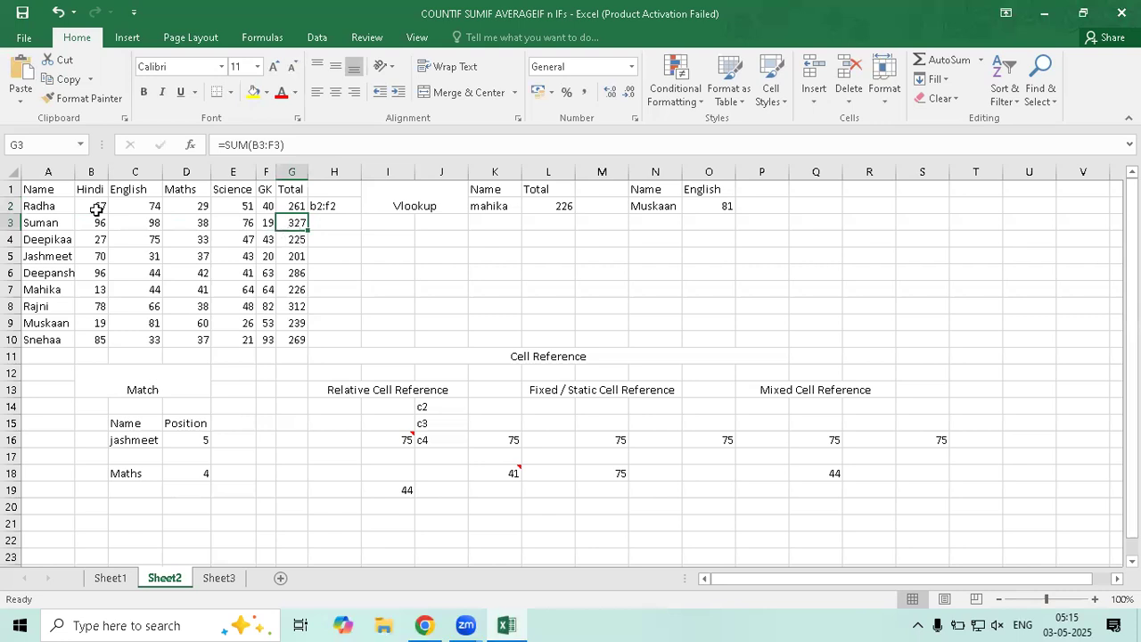
pyautogui.moveTo(91, 206); pyautogui.dragTo(266, 223)
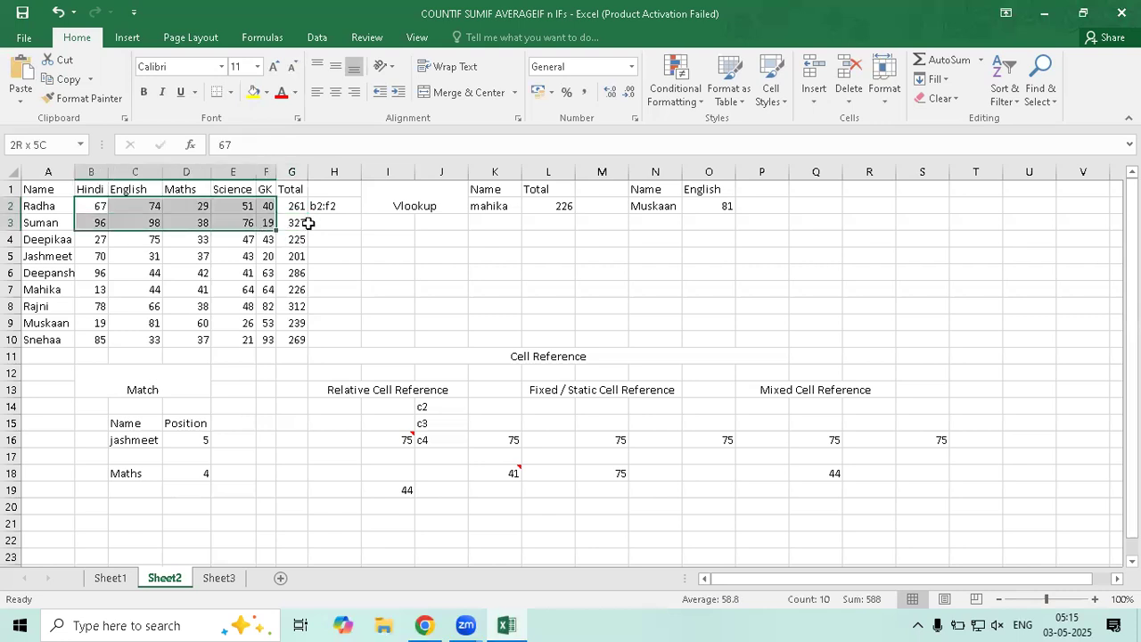
# Start a formula in H3 pointing at B2:F3, then cancel it
pyautogui.doubleClick(327, 231)
pyautogui.click(324, 223)
pyautogui.press('F2')
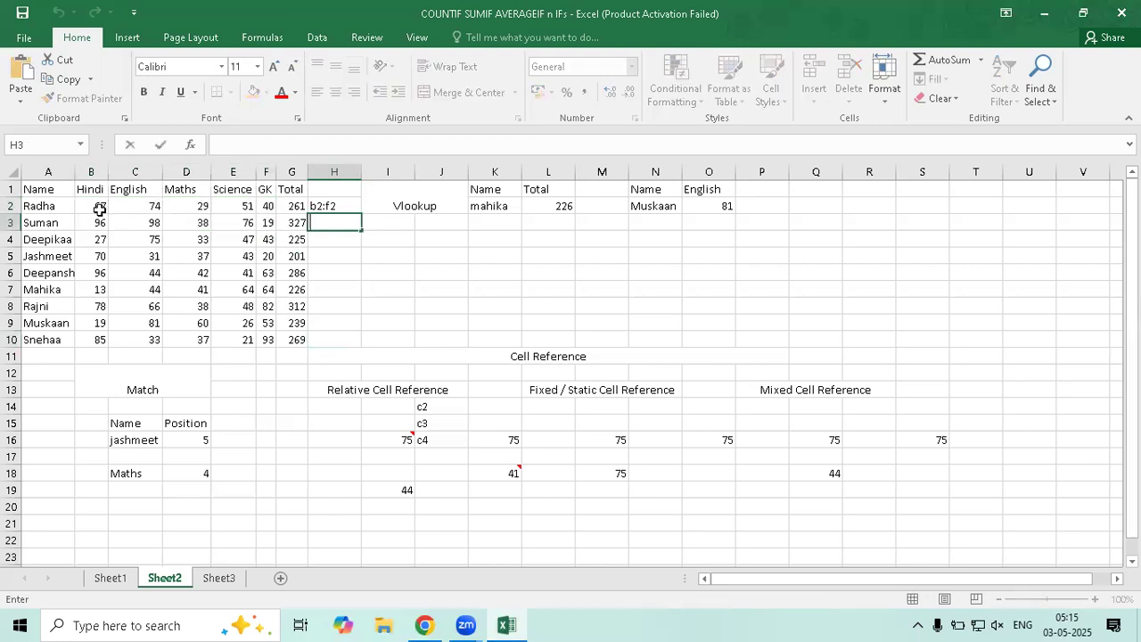
pyautogui.moveTo(92, 207); pyautogui.dragTo(226, 230)
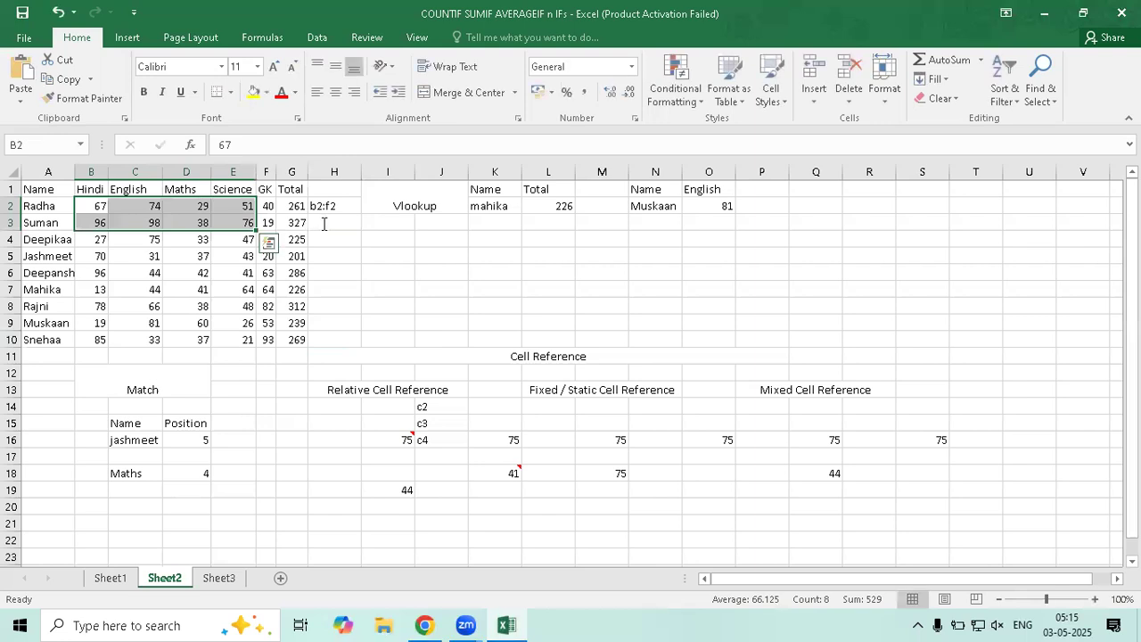
pyautogui.click(324, 224)
pyautogui.write('=')
pyautogui.moveTo(101, 206); pyautogui.dragTo(265, 230)
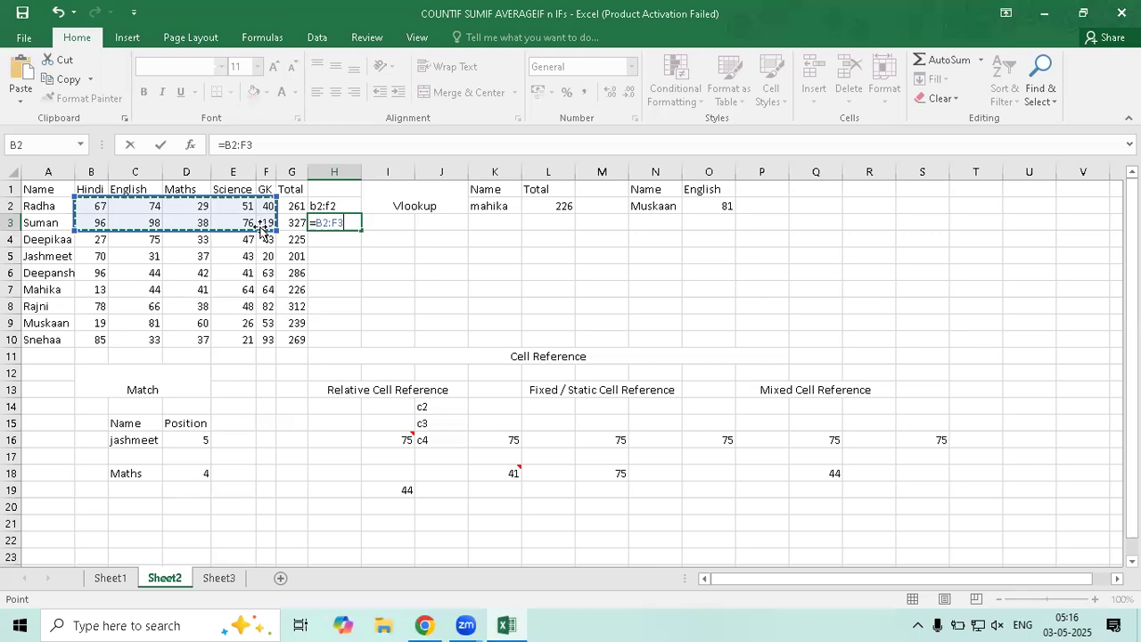
pyautogui.press('Escape')
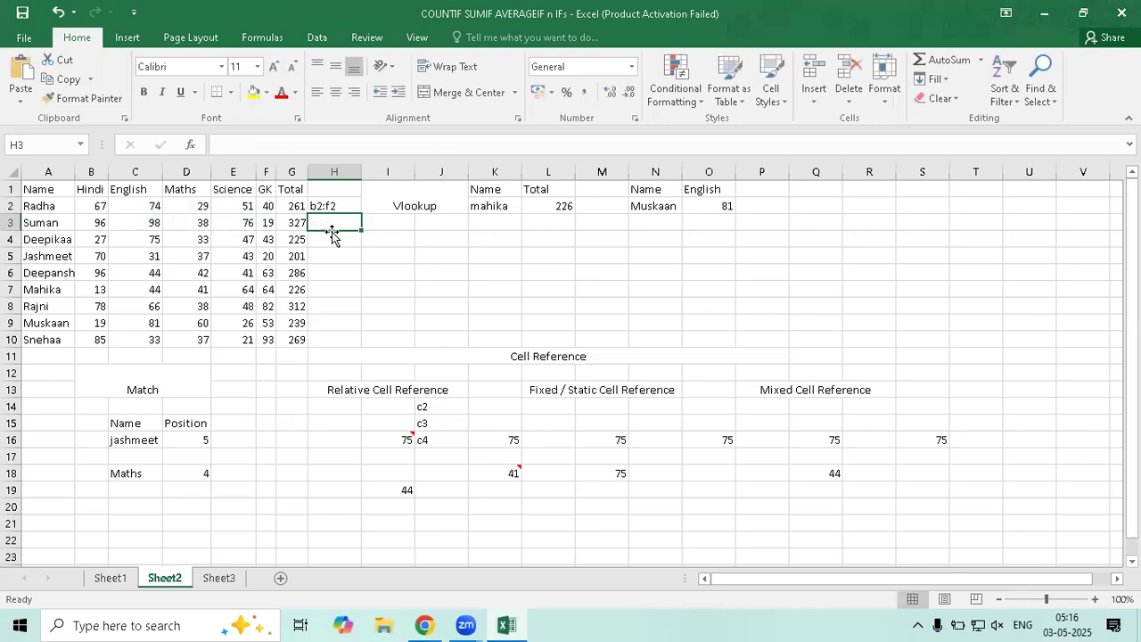
# Enter the text b2:f3 in H3 and compare it with H2's b2:f2
pyautogui.write('b2:f')
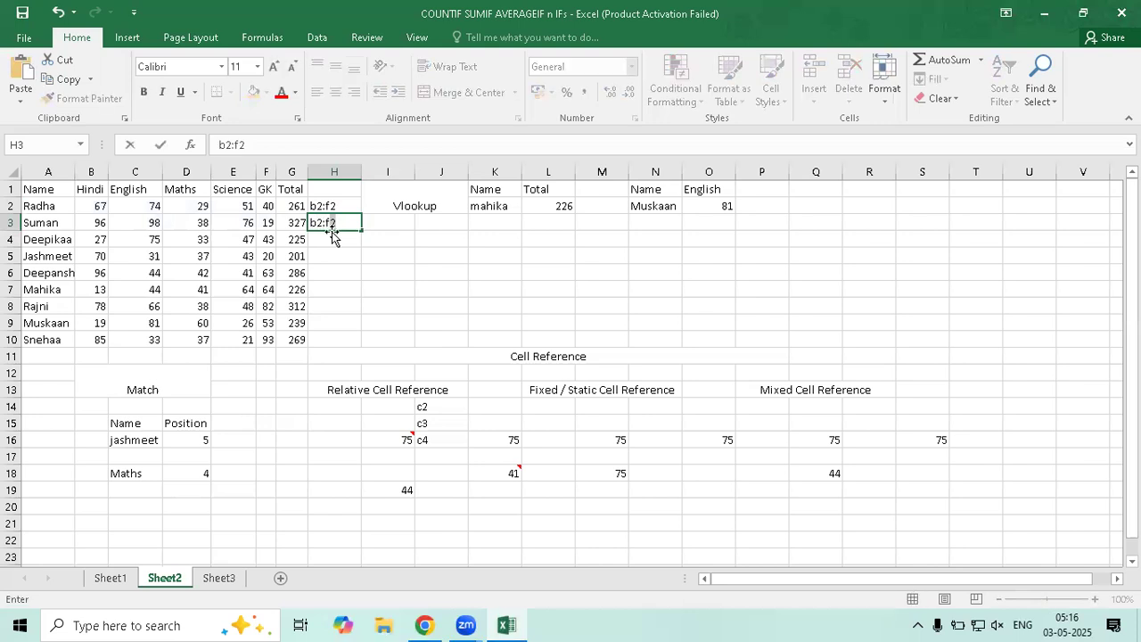
pyautogui.write('3')
pyautogui.press('Return')
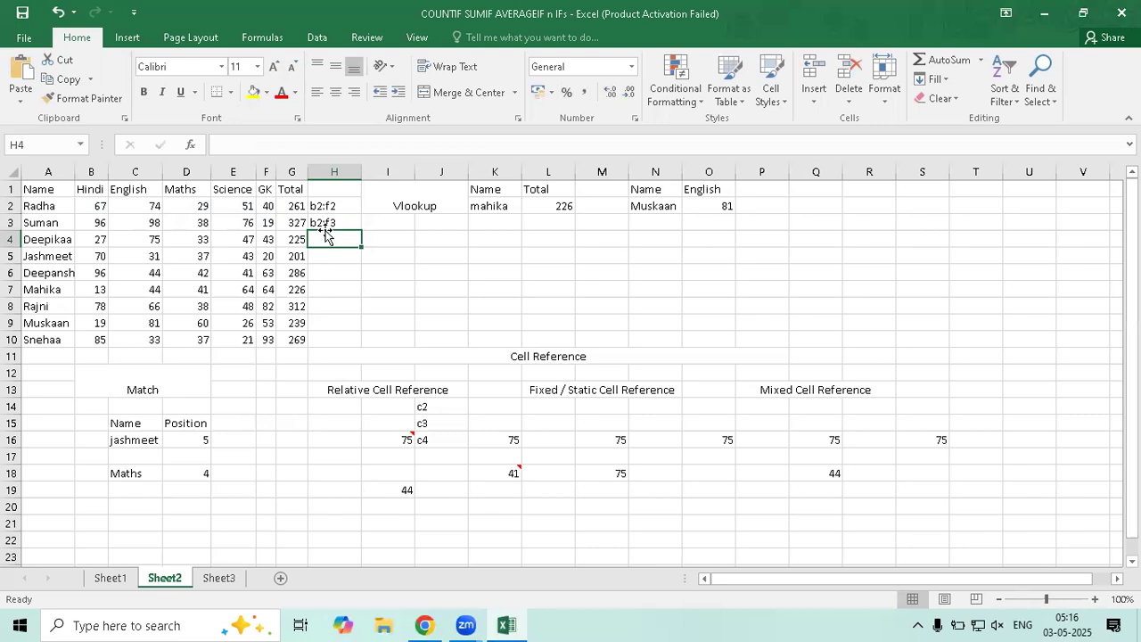
pyautogui.click(323, 207)
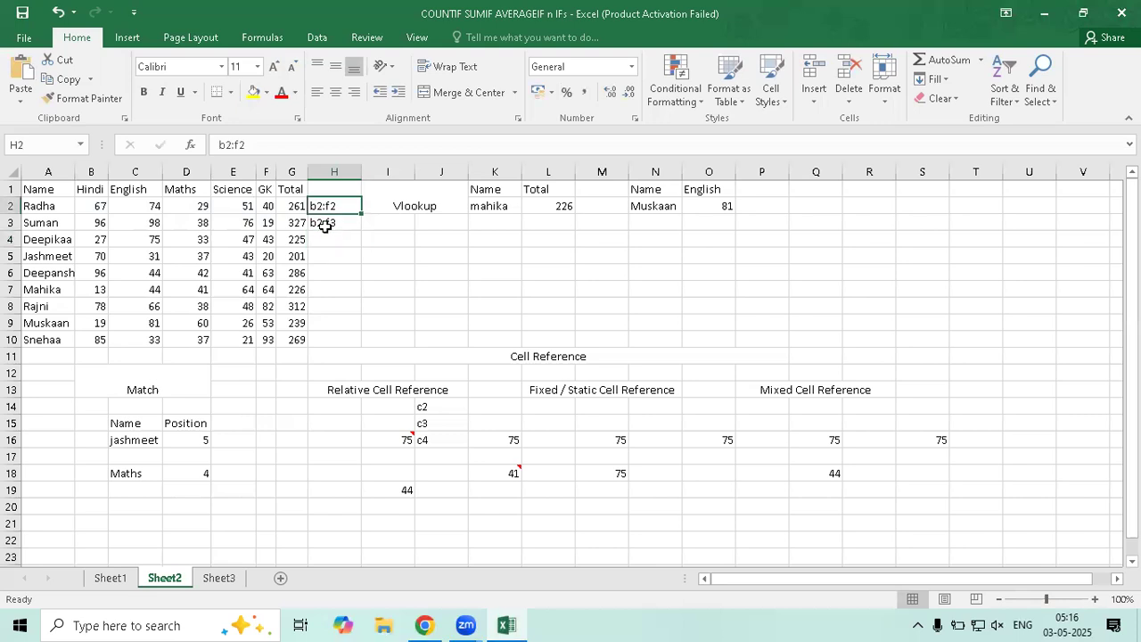
pyautogui.press('Down')
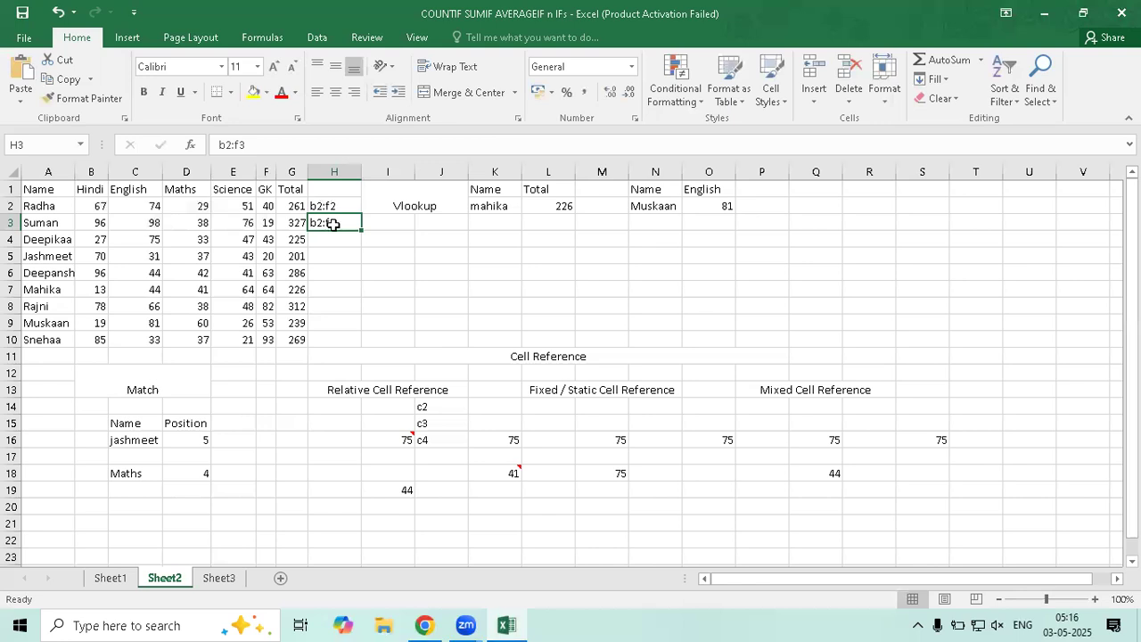
# Clear the test entries from H2:H3 and select G3's total
pyautogui.moveTo(332, 207); pyautogui.dragTo(335, 225)
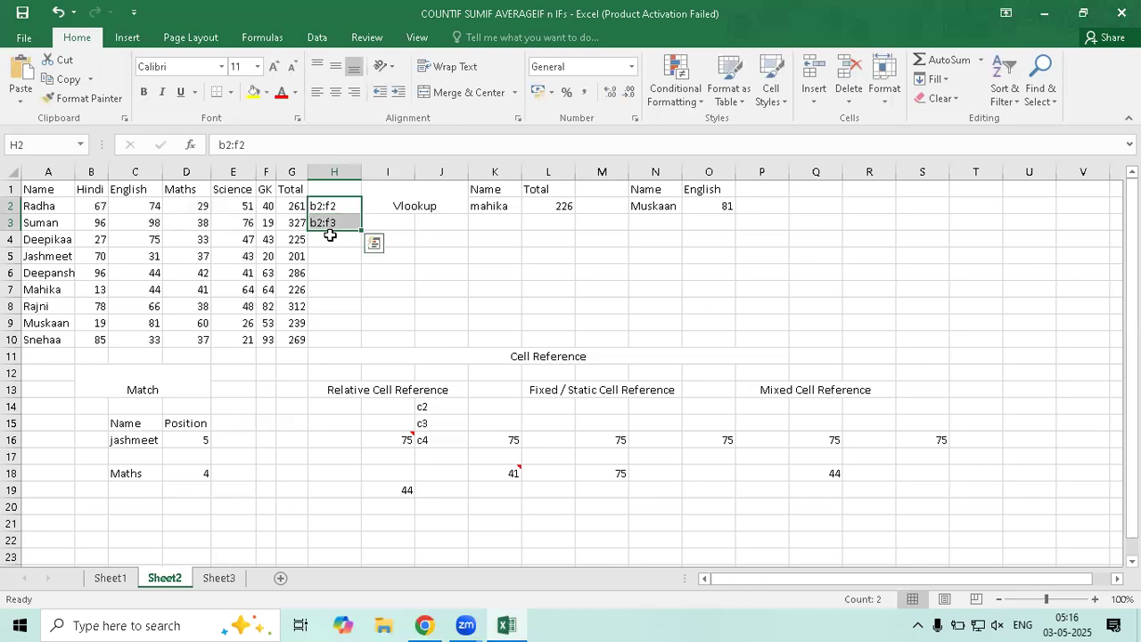
pyautogui.press('Delete')
pyautogui.click(293, 223)
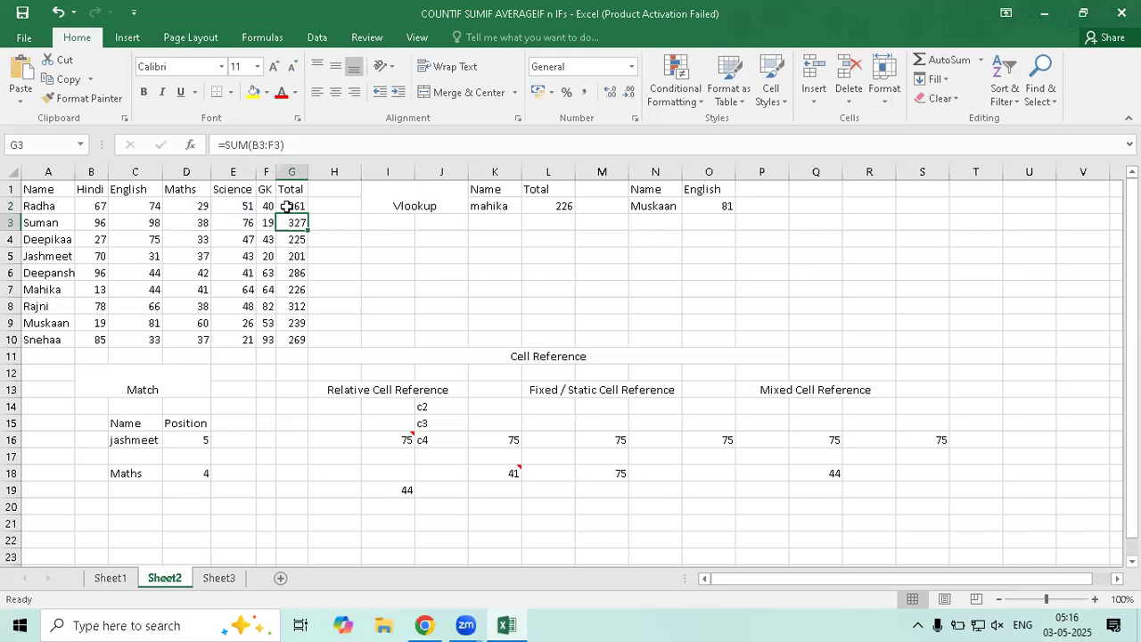
# Change G2 to =SUM(B$2:F2) and fill it down to G10
pyautogui.press('Up')
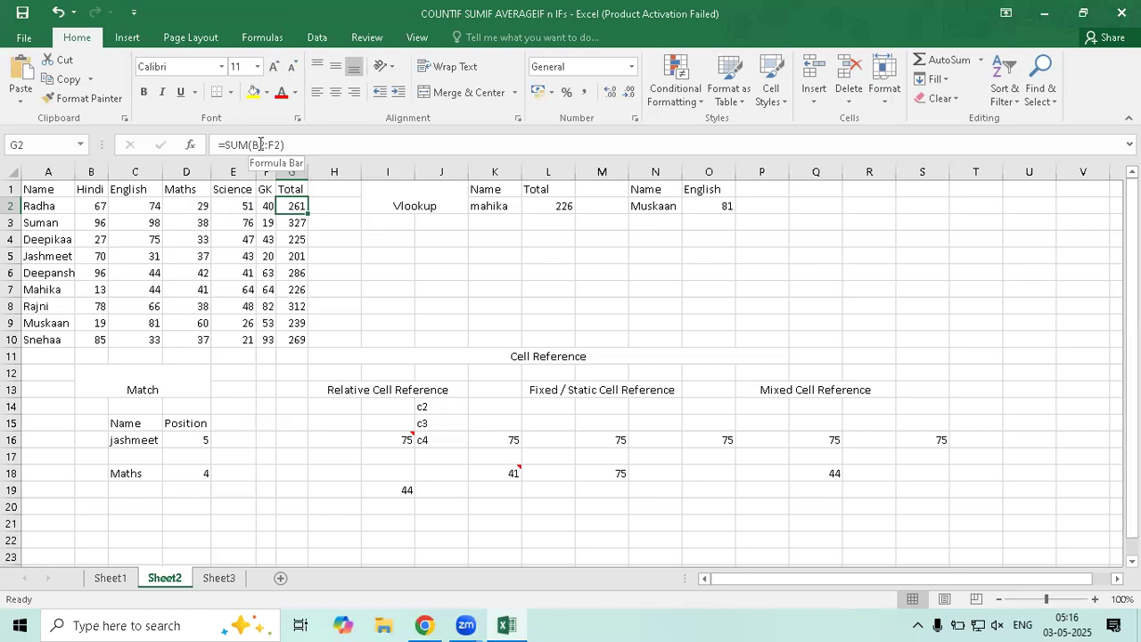
pyautogui.press('F2')
pyautogui.press('Right')
pyautogui.write('$')
pyautogui.press('Return')
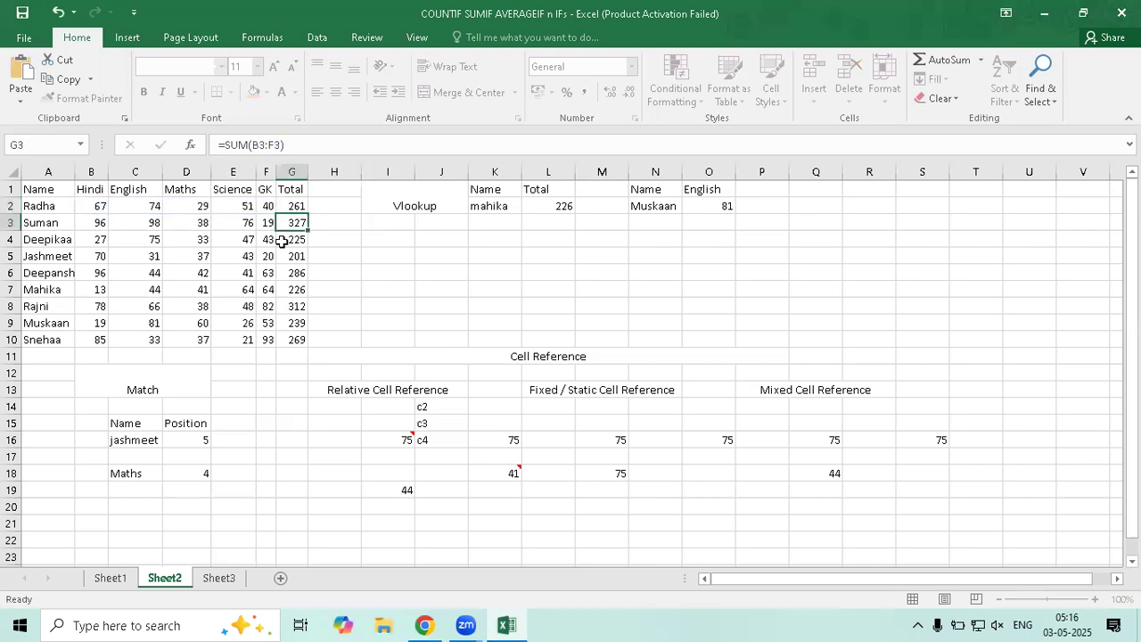
pyautogui.click(297, 206)
pyautogui.moveTo(305, 214); pyautogui.dragTo(306, 346)
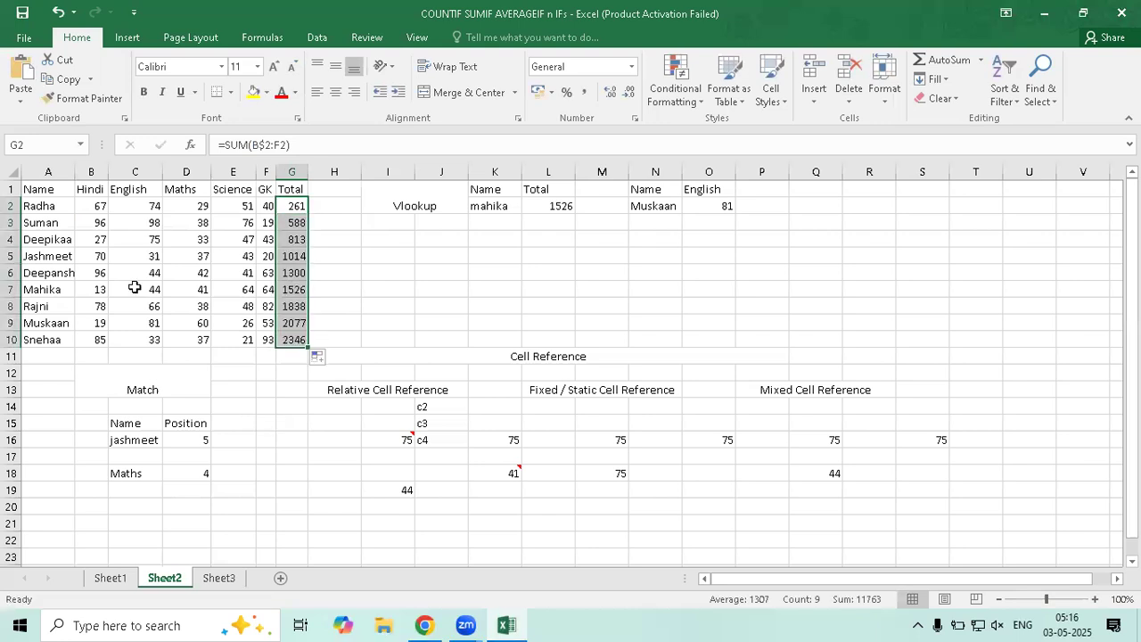
# Inspect the cumulative formulas in G7 and G8 (1838), then undo back to per-row totals
pyautogui.doubleClick(291, 289)
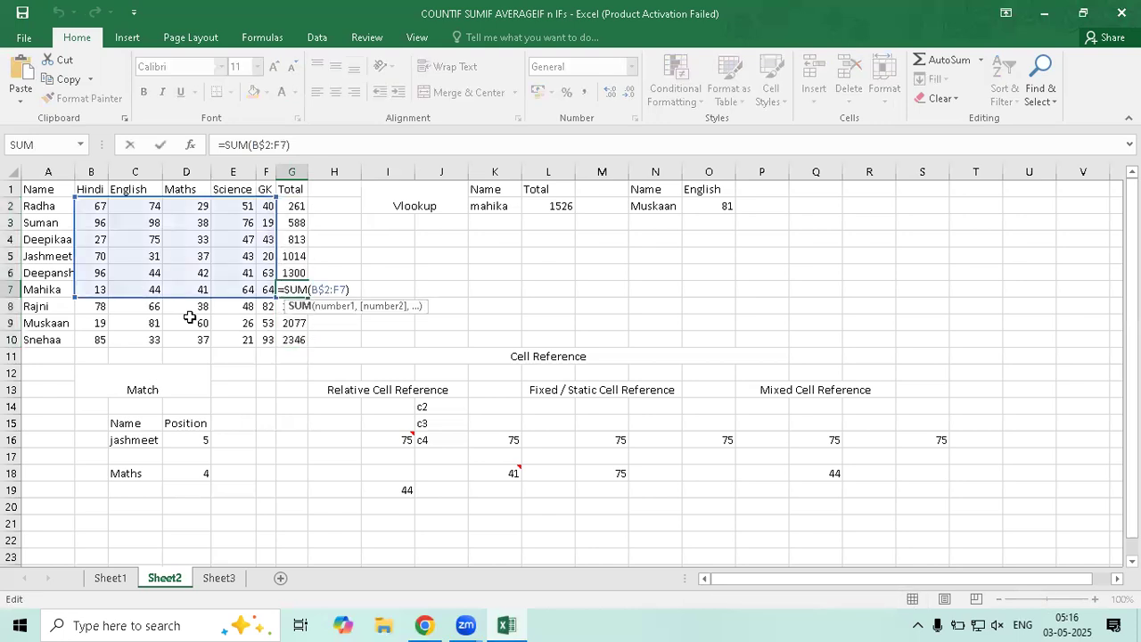
pyautogui.press('Escape')
pyautogui.click(291, 306)
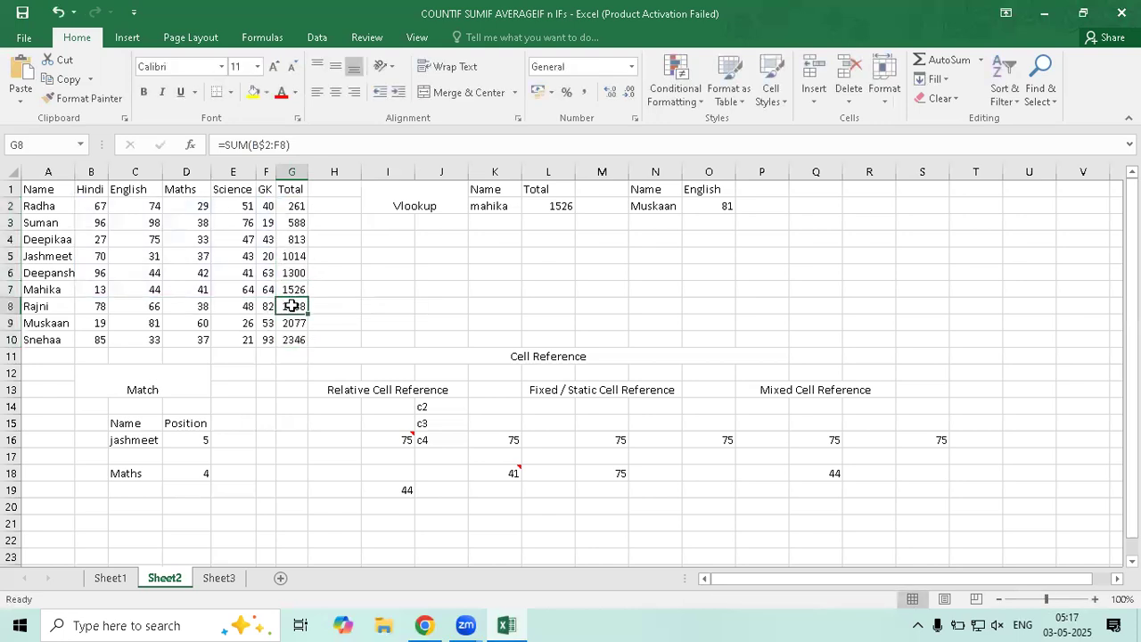
pyautogui.doubleClick(291, 306)
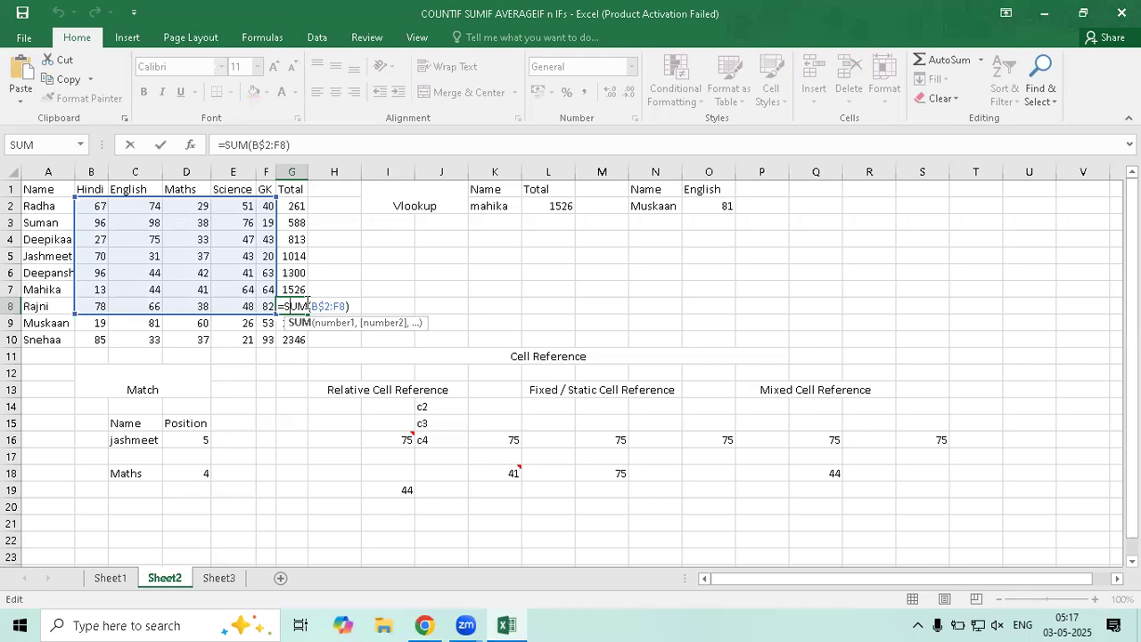
pyautogui.hotkey('ctrl', 'Return')
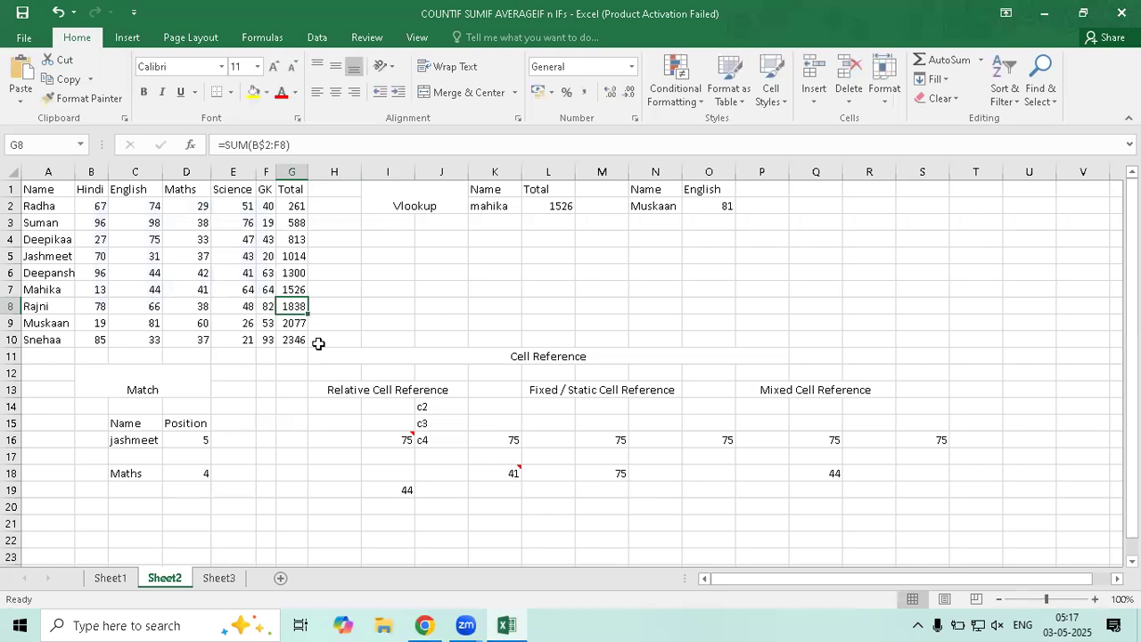
pyautogui.hotkey('ctrl', 'z')
pyautogui.hotkey('ctrl', 'z')
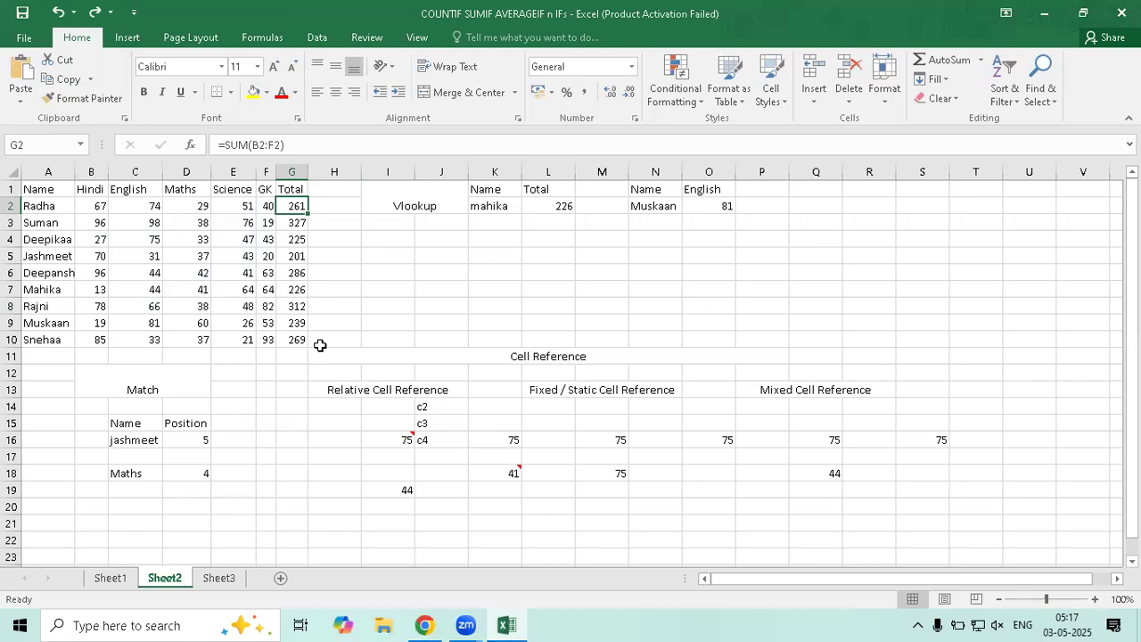
# Check the lookup formulas, then copy the Name/English block N1:O2 to Q1
pyautogui.click(531, 208)
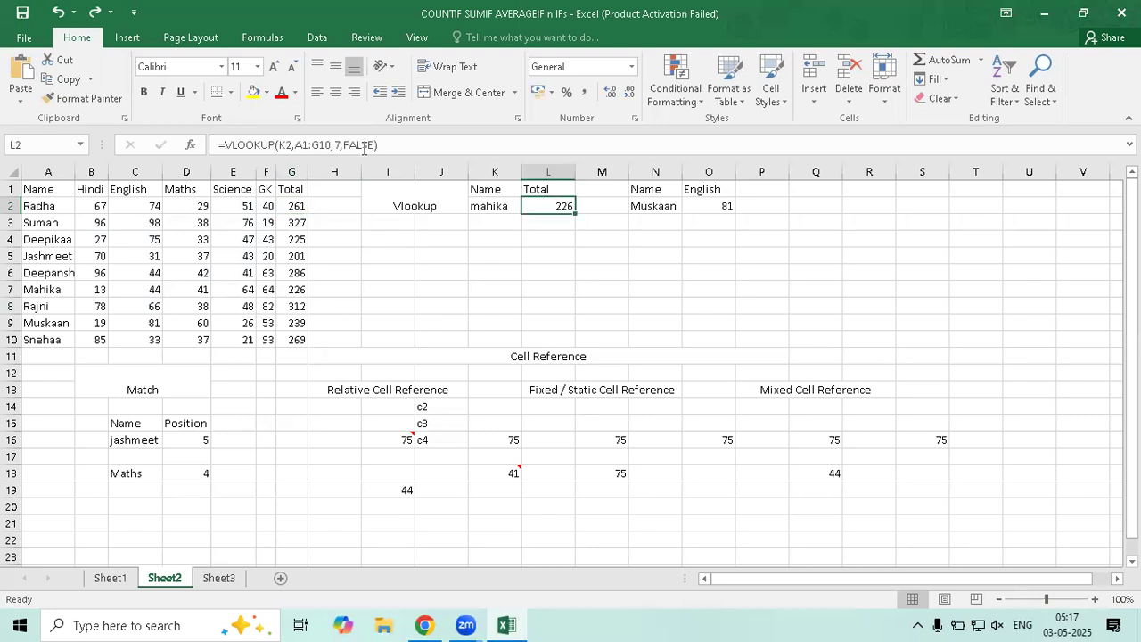
pyautogui.click(706, 206)
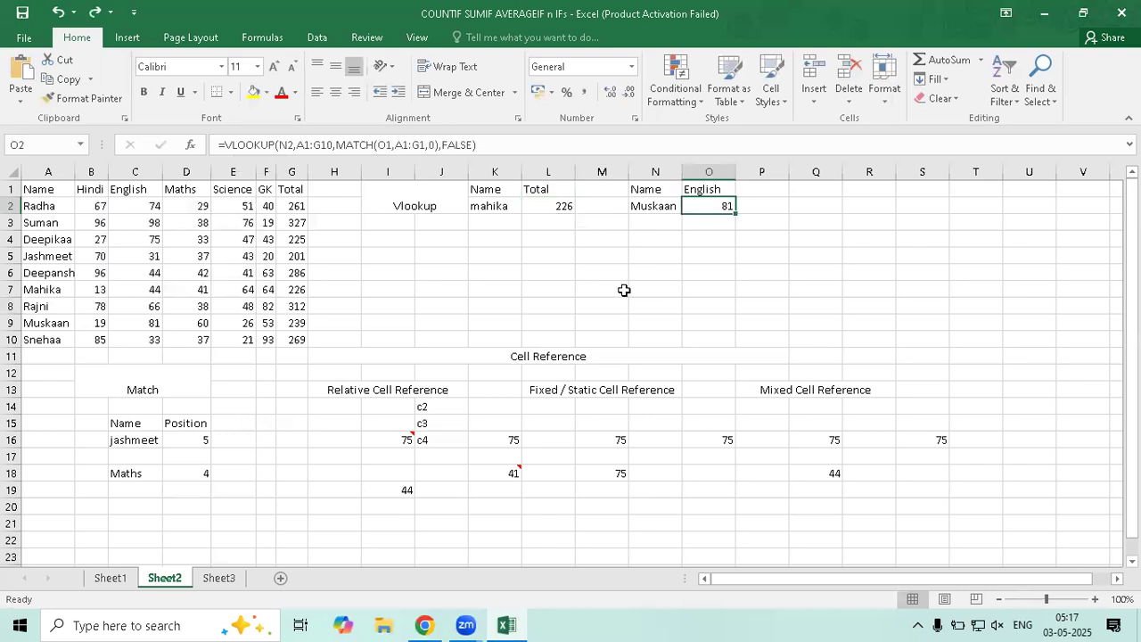
pyautogui.click(805, 190)
pyautogui.moveTo(664, 194); pyautogui.dragTo(695, 211)
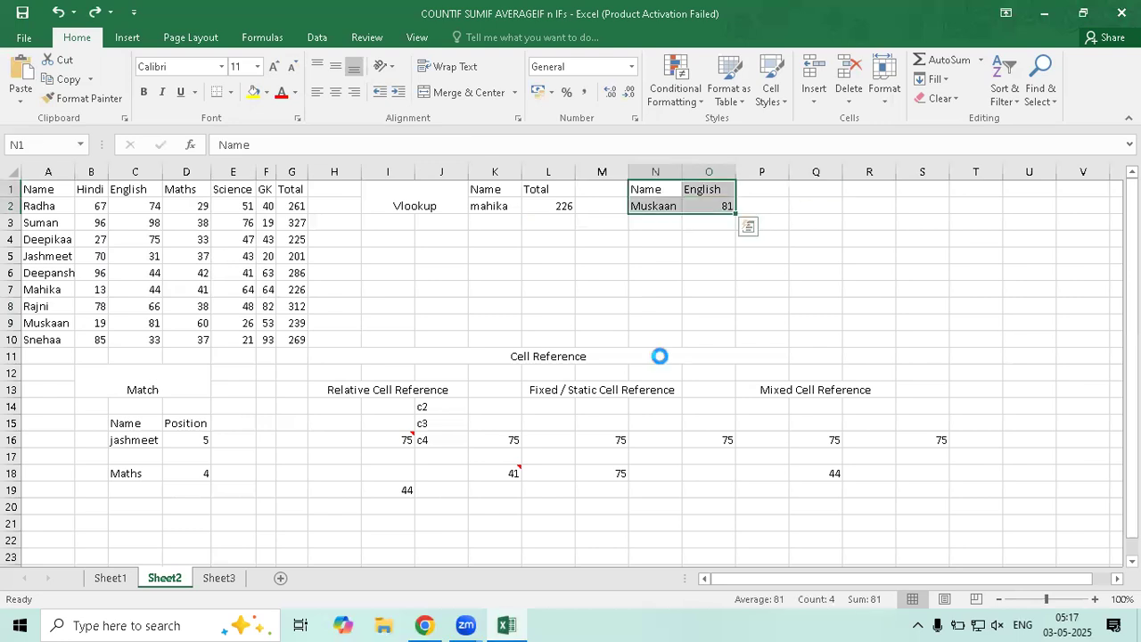
pyautogui.hotkey('ctrl', 'c')
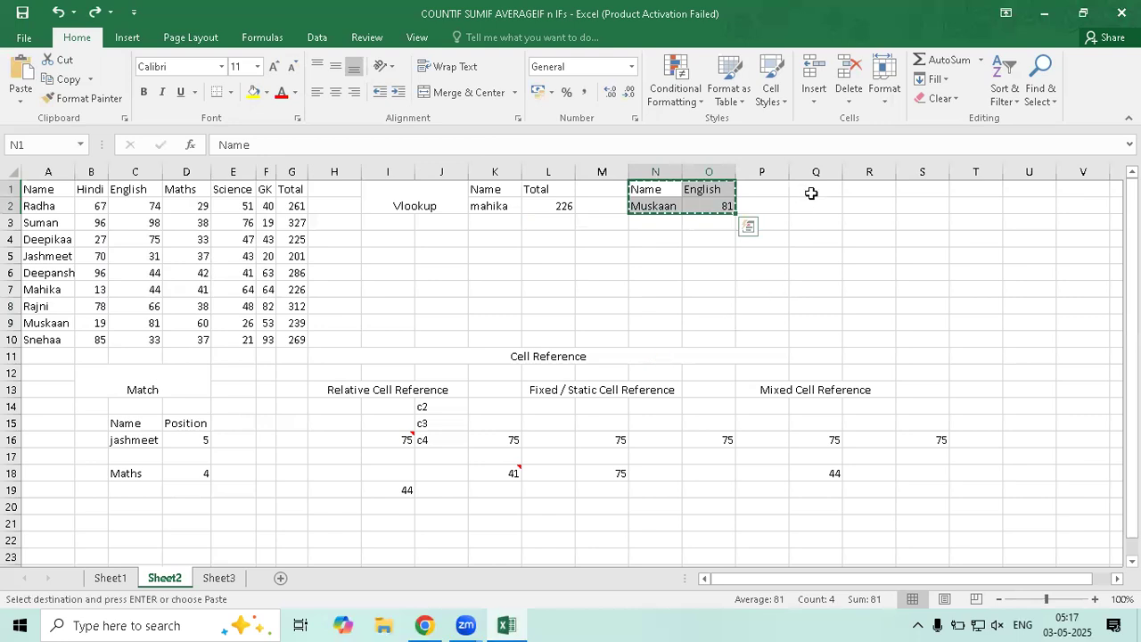
pyautogui.click(810, 191)
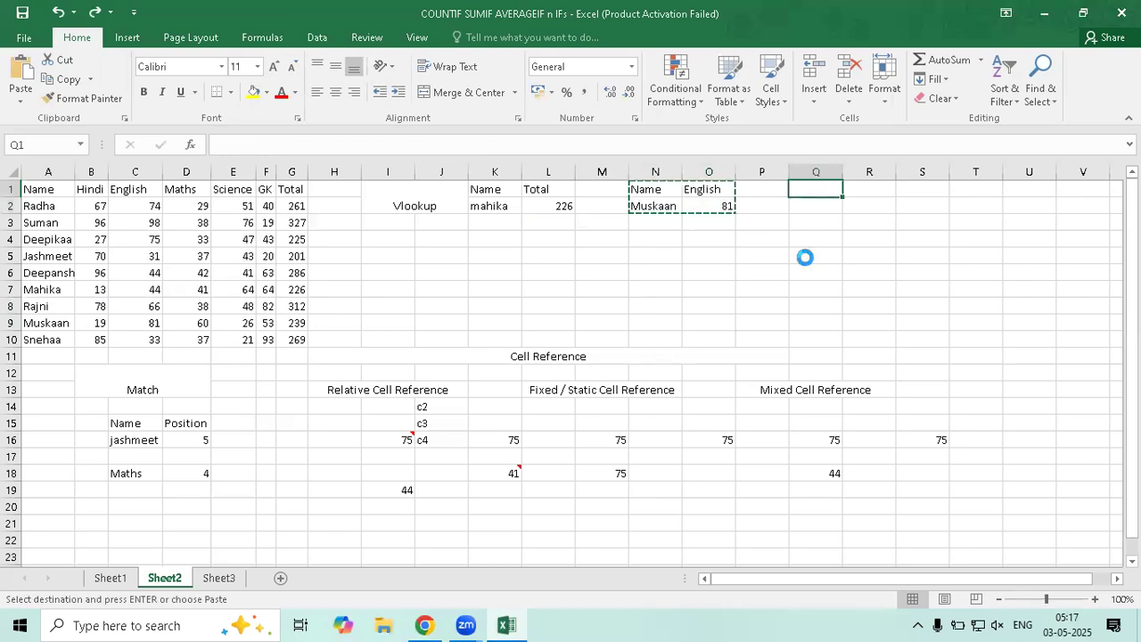
pyautogui.hotkey('ctrl', 'v')
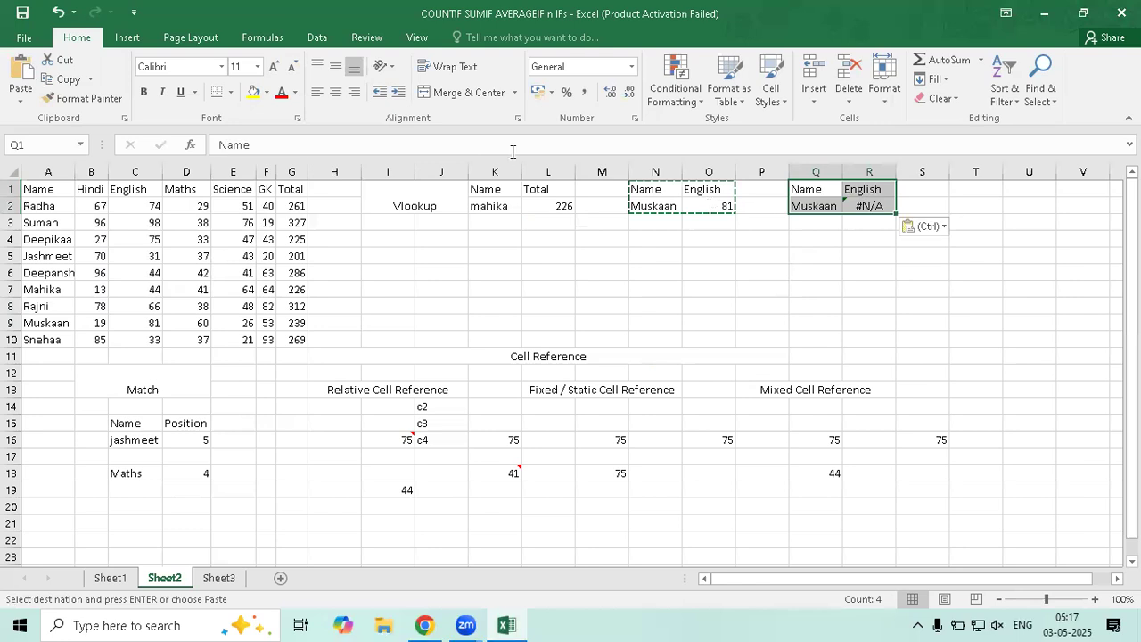
# Copy O2's exact formula text into R2 so it shows Muskaan's English 81
pyautogui.press('Left')
pyautogui.press('Left')
pyautogui.press('Down')
pyautogui.click(234, 145)
pyautogui.moveTo(233, 144); pyautogui.dragTo(191, 194)
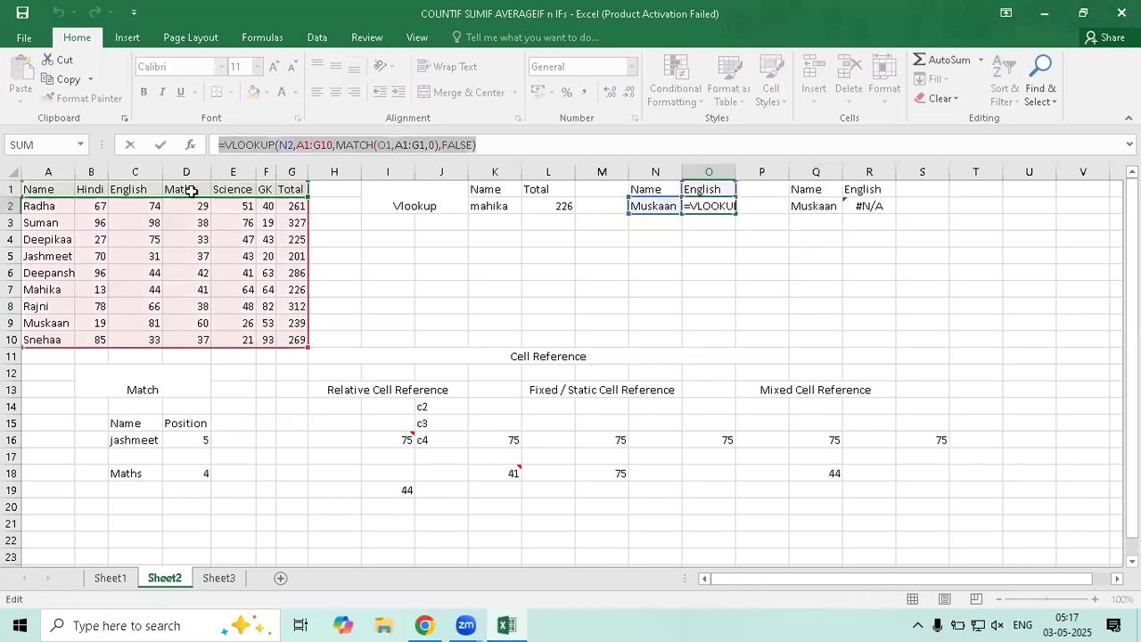
pyautogui.press('Escape')
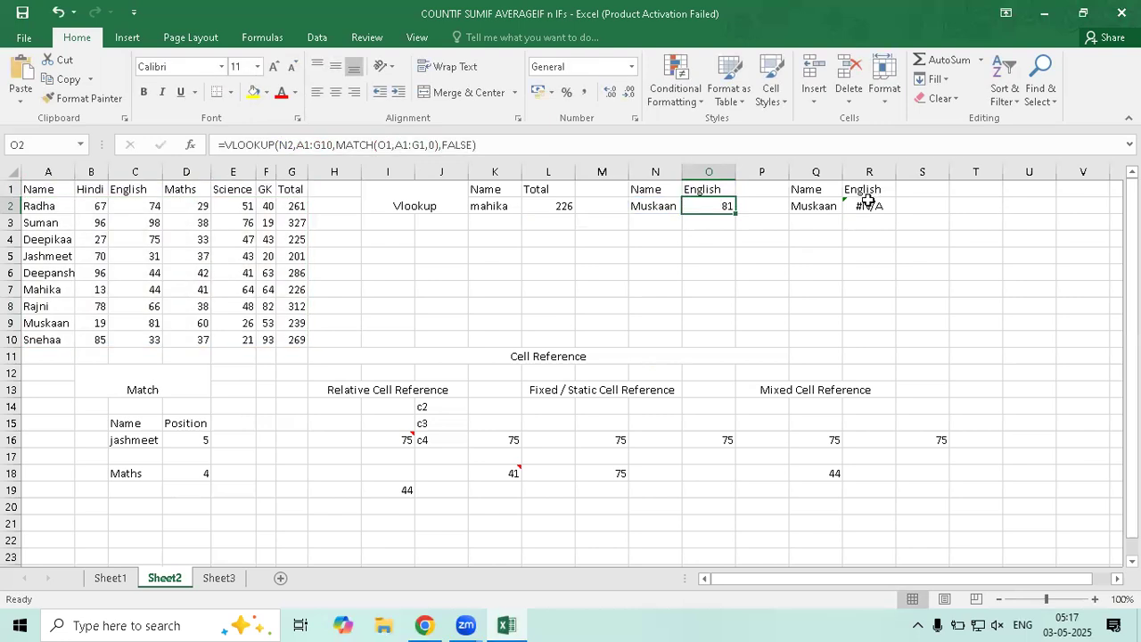
pyautogui.press('Right')
pyautogui.press('Right')
pyautogui.press('Right')
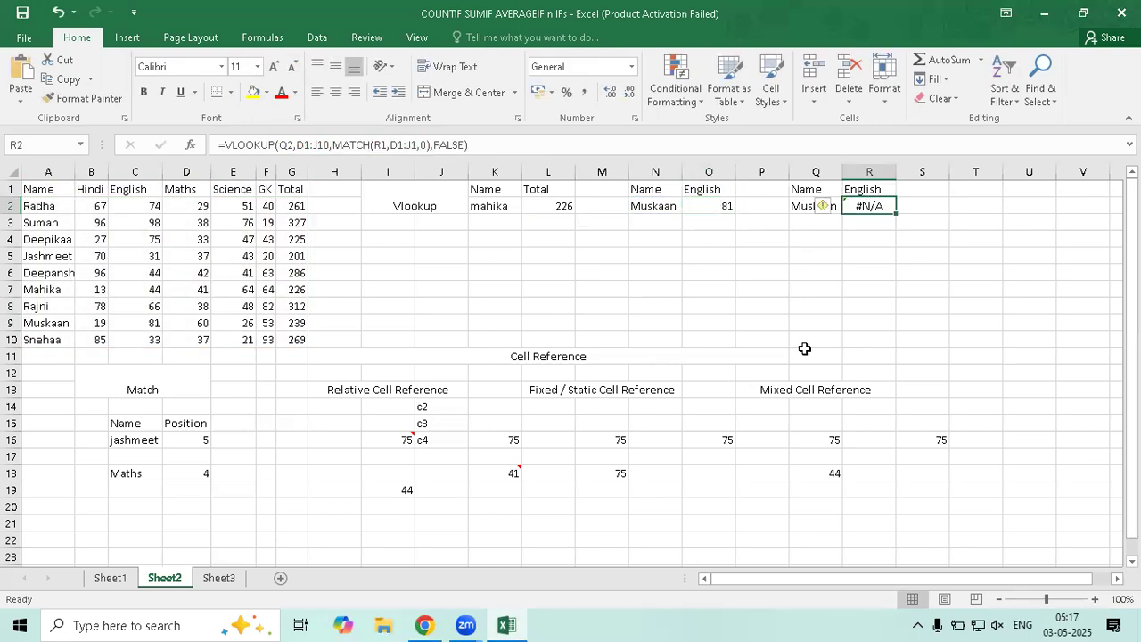
pyautogui.hotkey('ctrl', 'v')
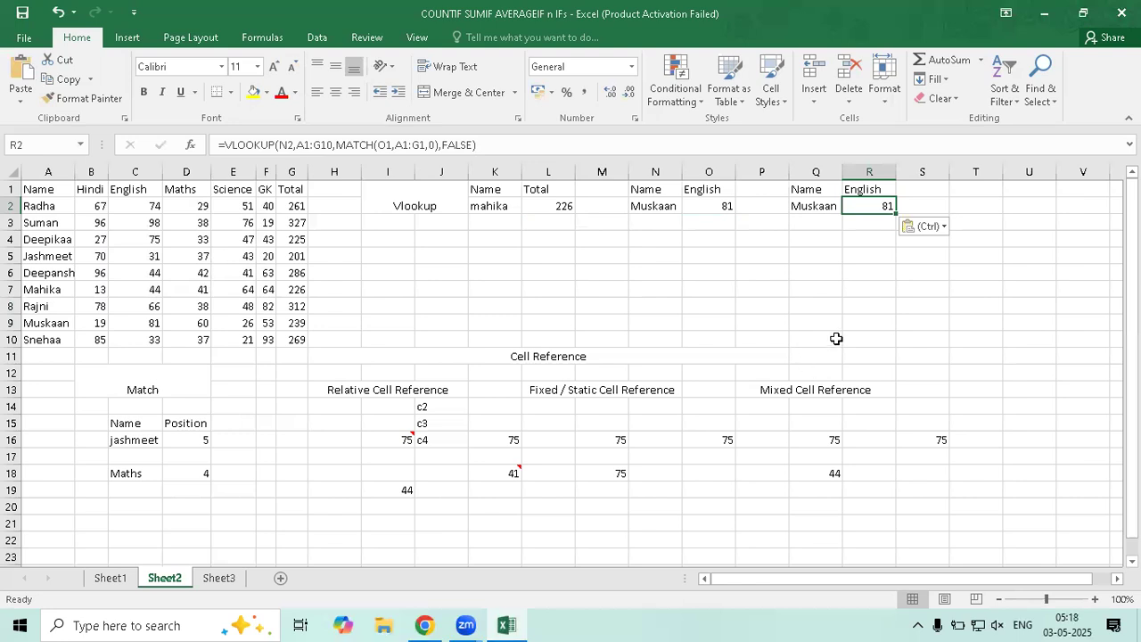
pyautogui.click(813, 221)
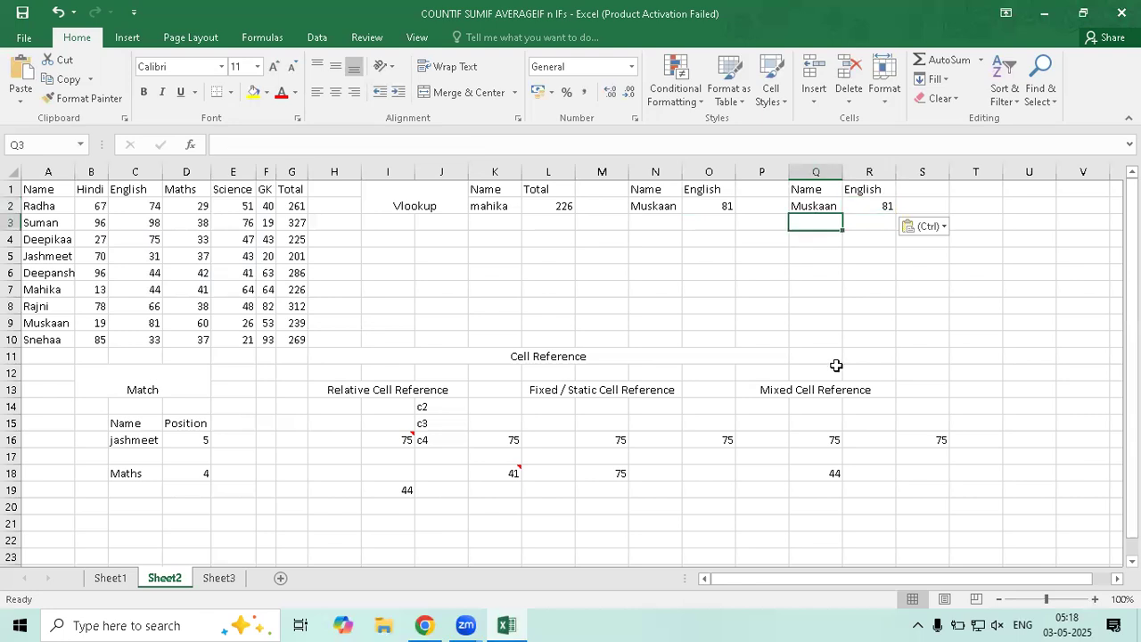
# List Rajni, Snehaa and Radha in Q3:Q5
pyautogui.write('R')
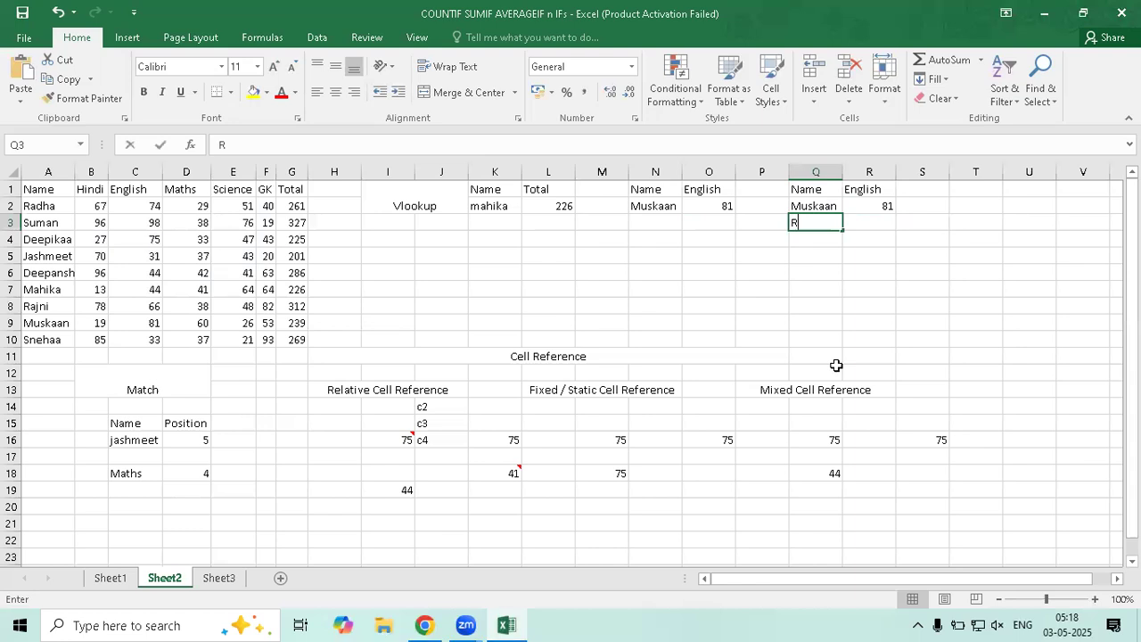
pyautogui.write('ajni')
pyautogui.press('Return')
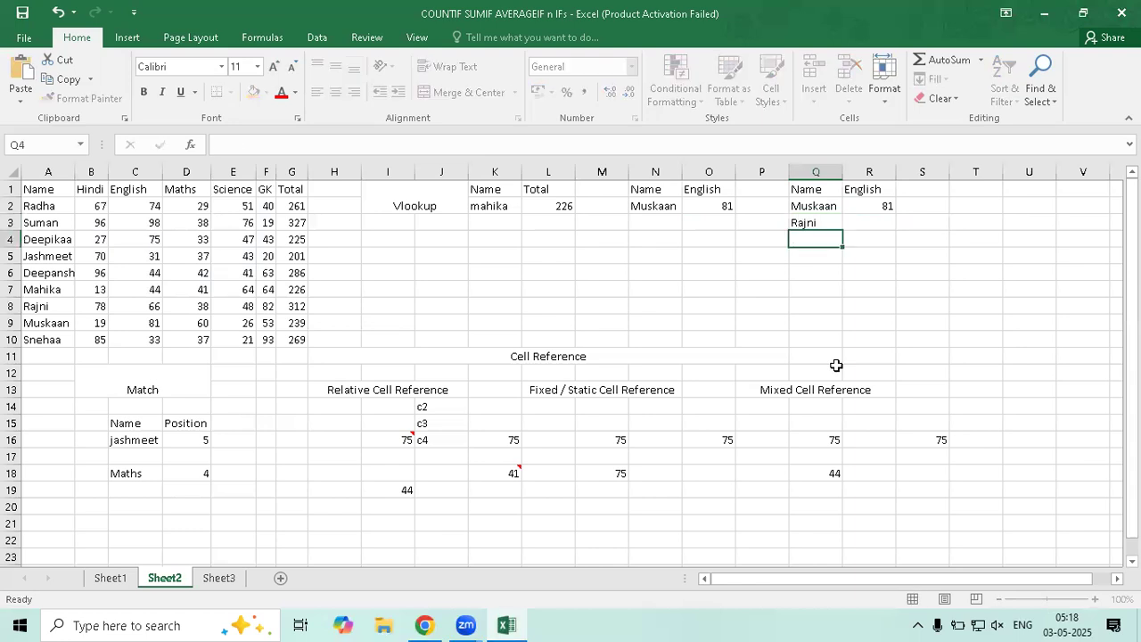
pyautogui.write('Snehaa')
pyautogui.press('Return')
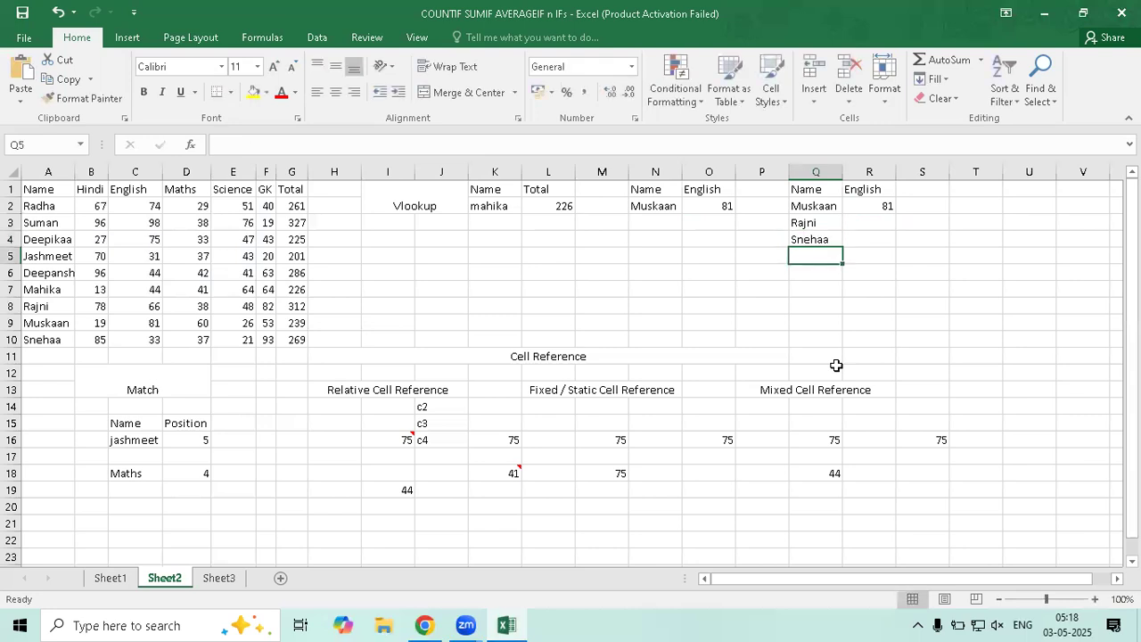
pyautogui.write('Rad')
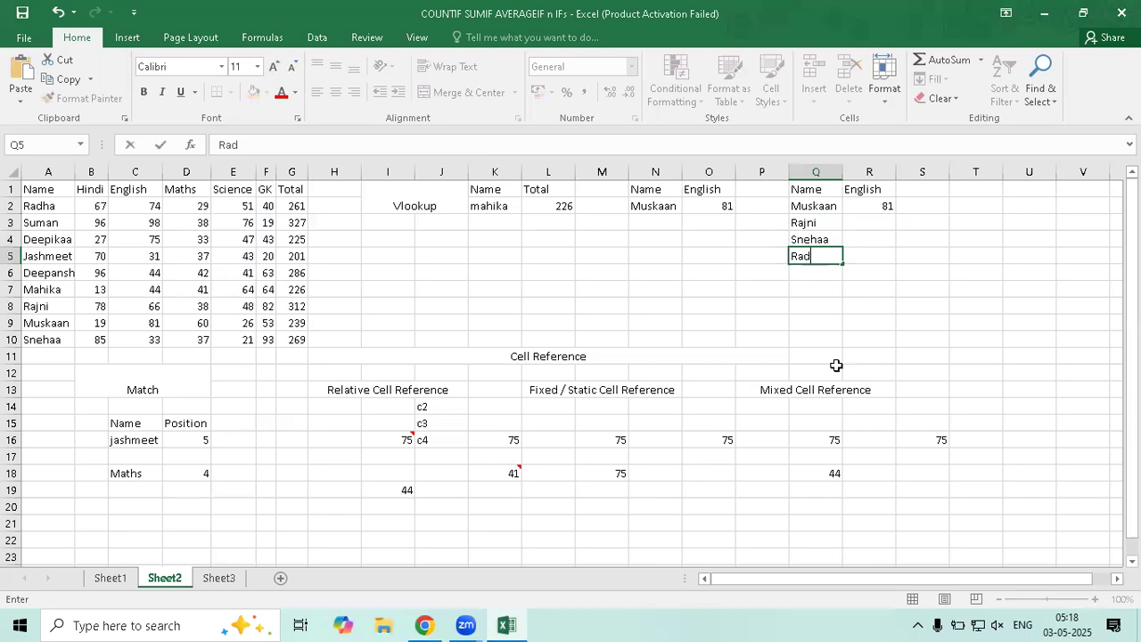
pyautogui.write('ha')
pyautogui.press('Return')
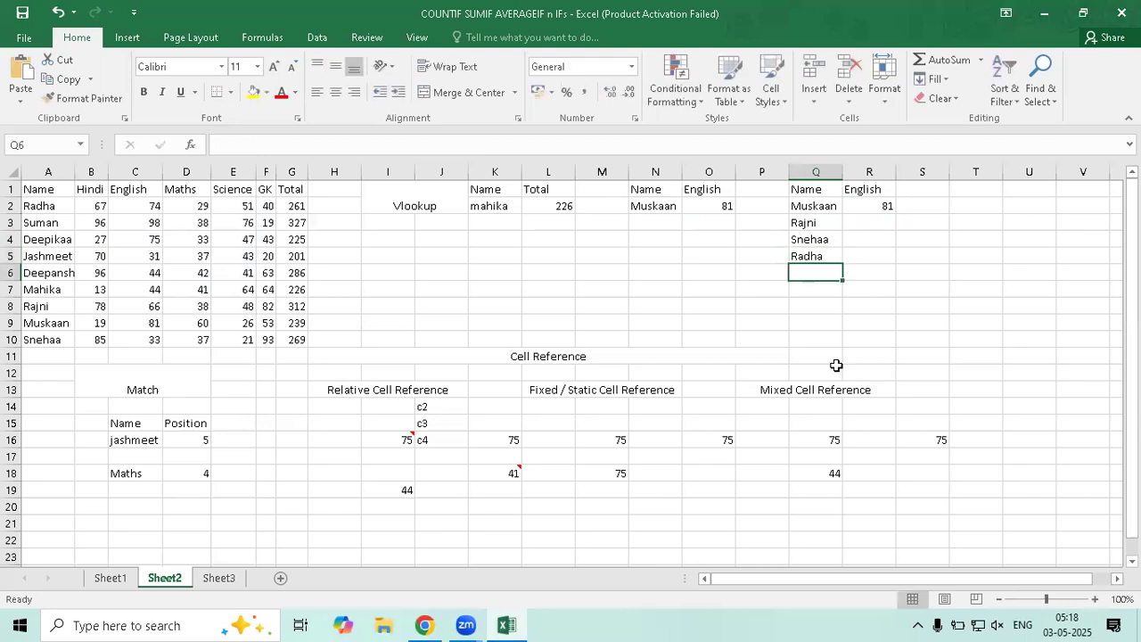
# Add the headers Science in S1 and Maths in T1
pyautogui.click(927, 193)
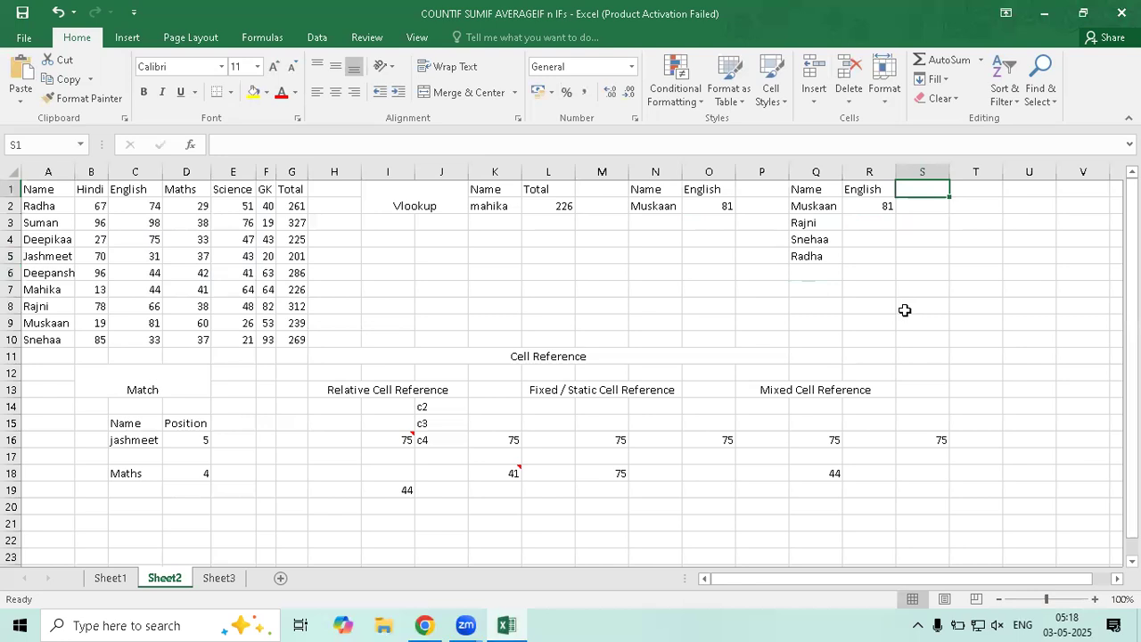
pyautogui.write('Sc')
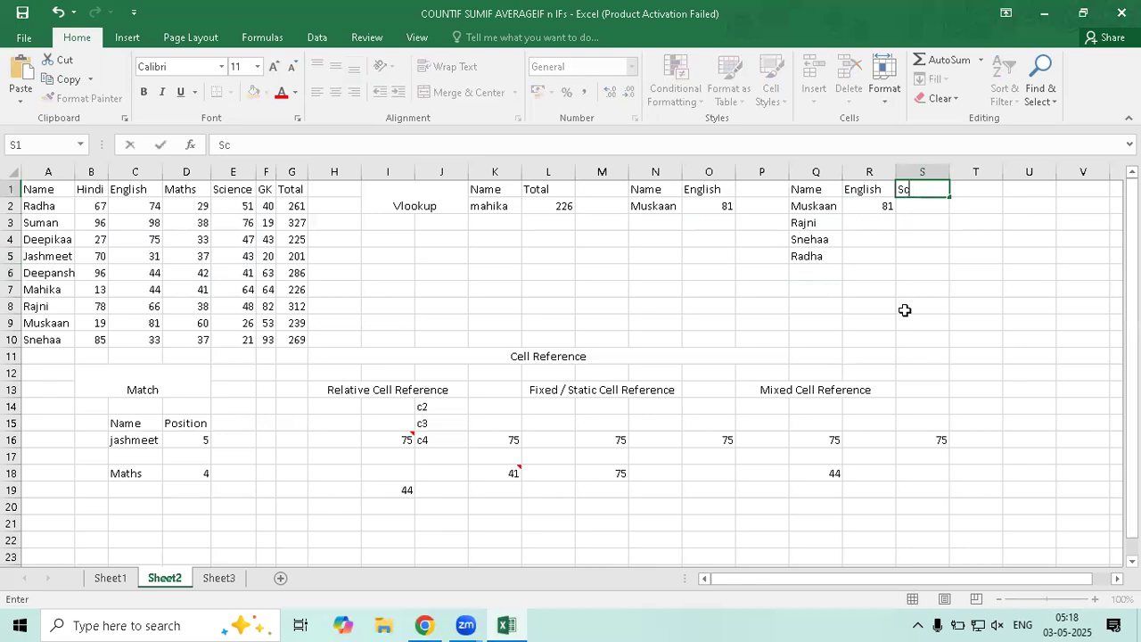
pyautogui.write('ience')
pyautogui.press('Tab')
pyautogui.write('M')
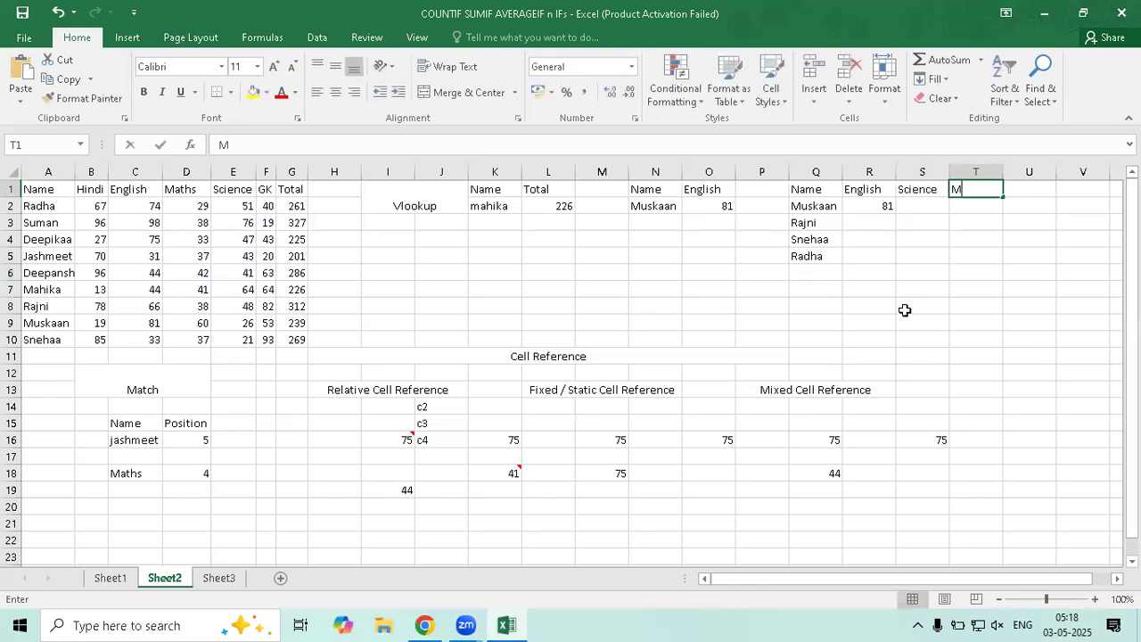
pyautogui.write('aths')
pyautogui.press('Return')
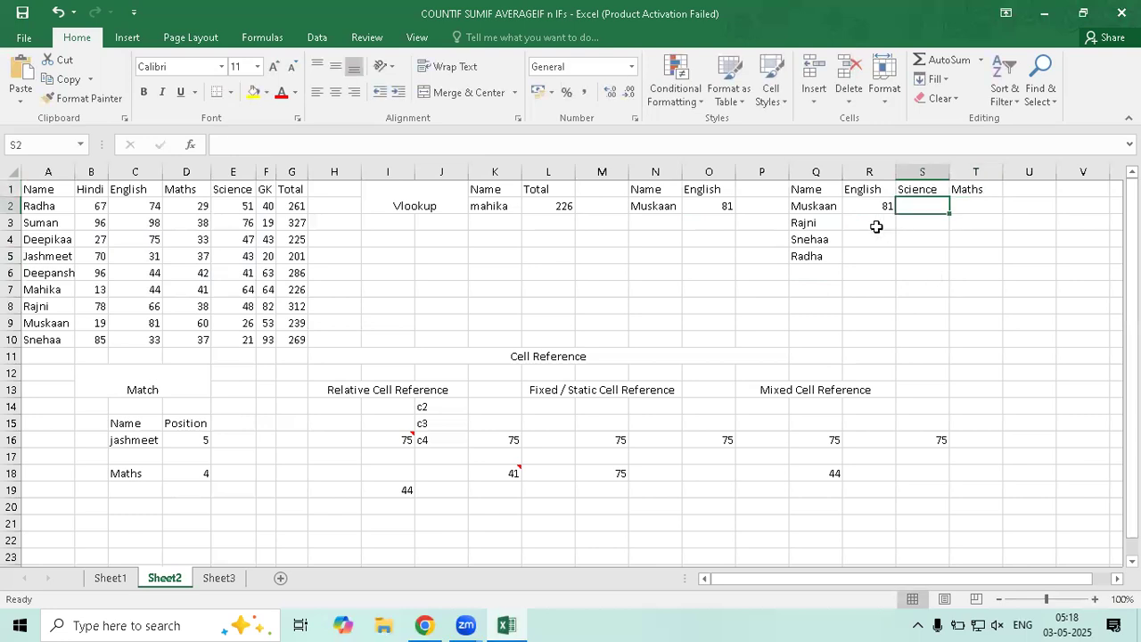
# Fill R2's lookup formula across R2:T5 and inspect R3's #N/A formula
pyautogui.press('Left')
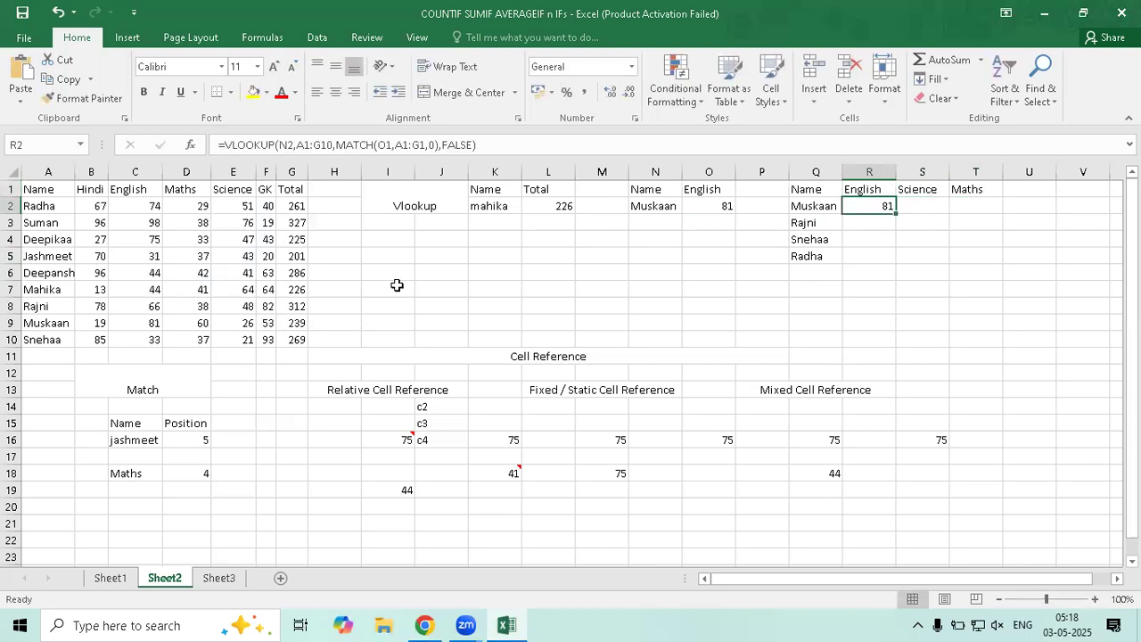
pyautogui.moveTo(902, 217); pyautogui.dragTo(930, 303)
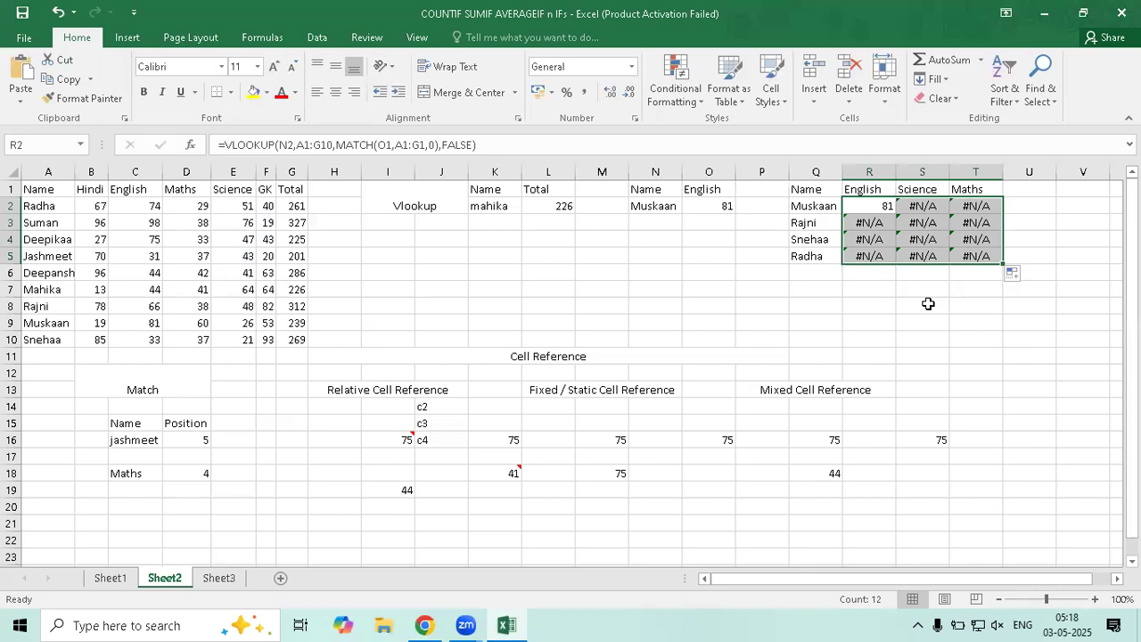
pyautogui.click(869, 222)
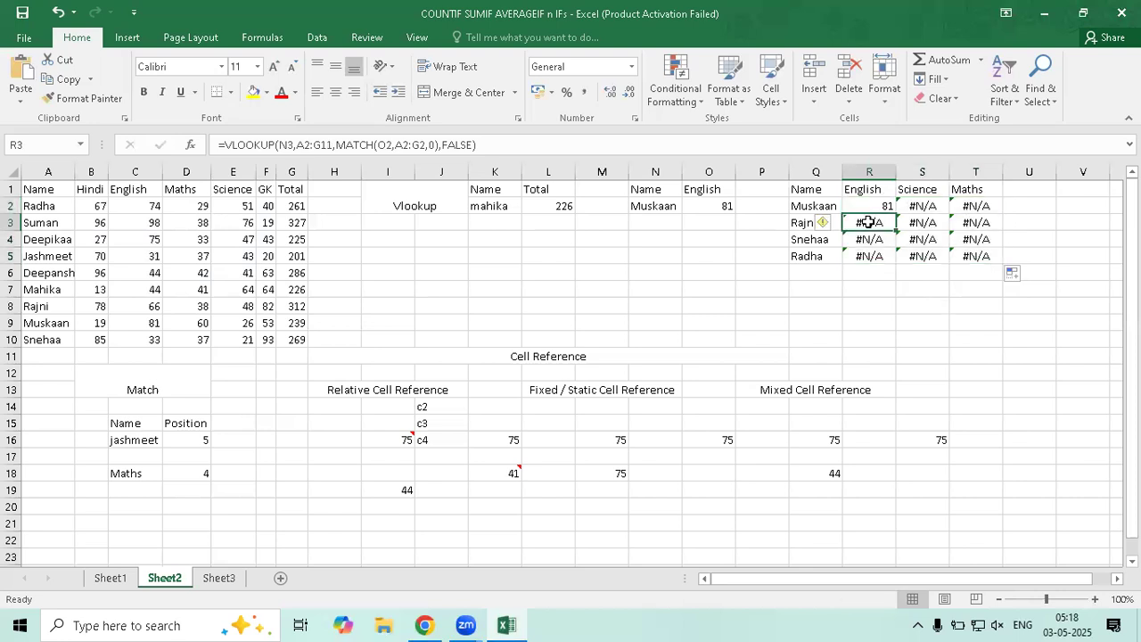
pyautogui.doubleClick(868, 222)
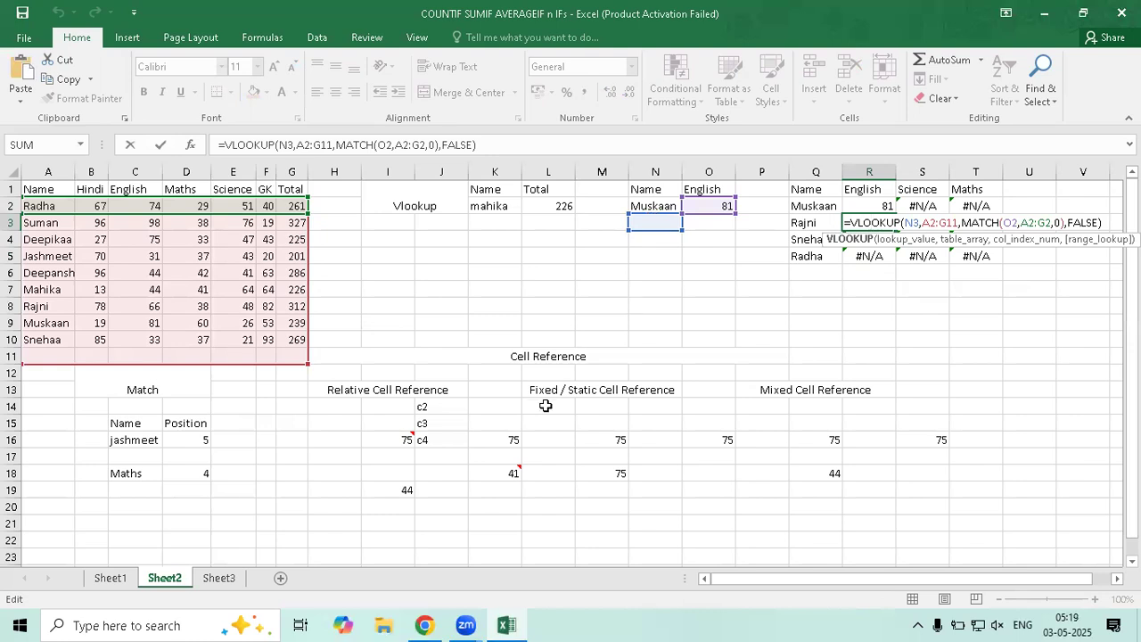
pyautogui.hotkey('ctrl', 'Return')
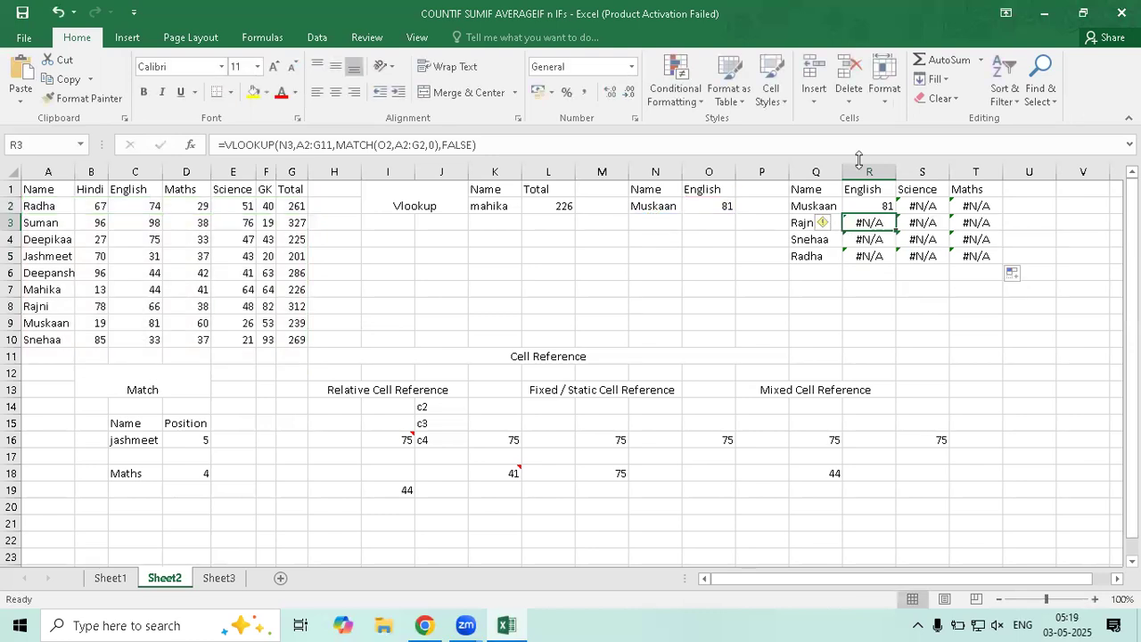
pyautogui.click(874, 206)
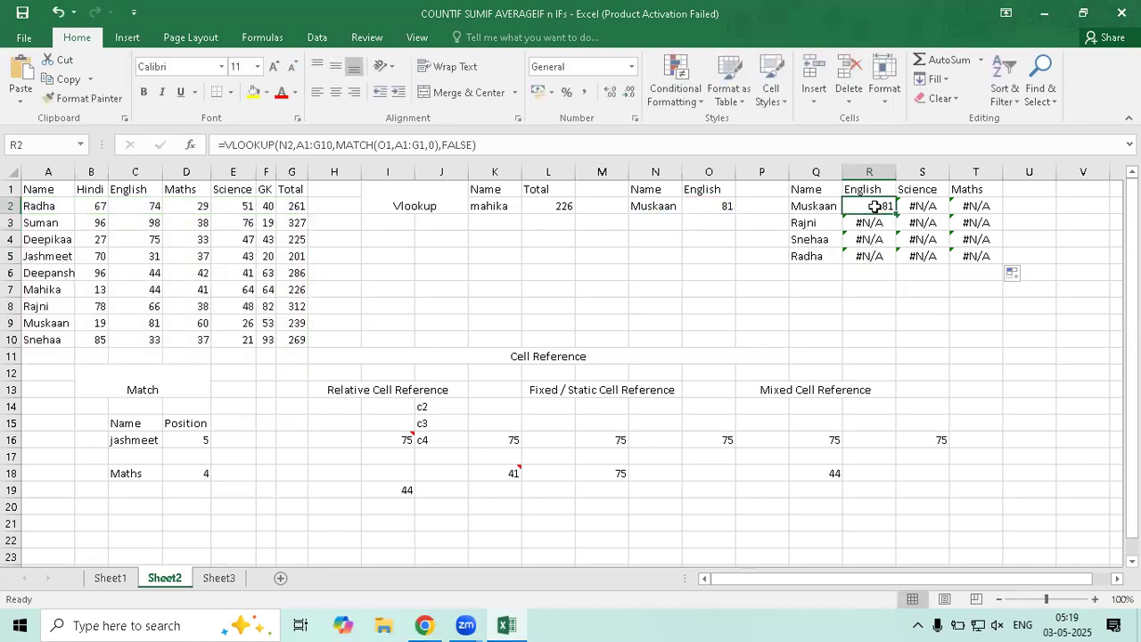
# Try deleting the N2 reference in R2's formula, then cancel the broken edit
pyautogui.press('F2')
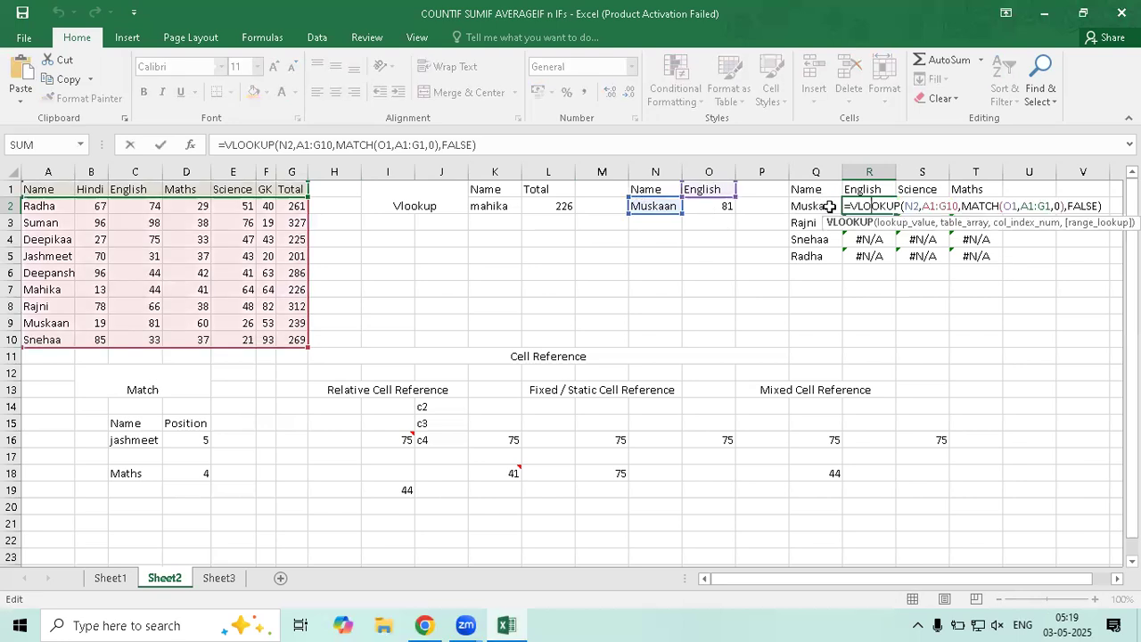
pyautogui.click(917, 207)
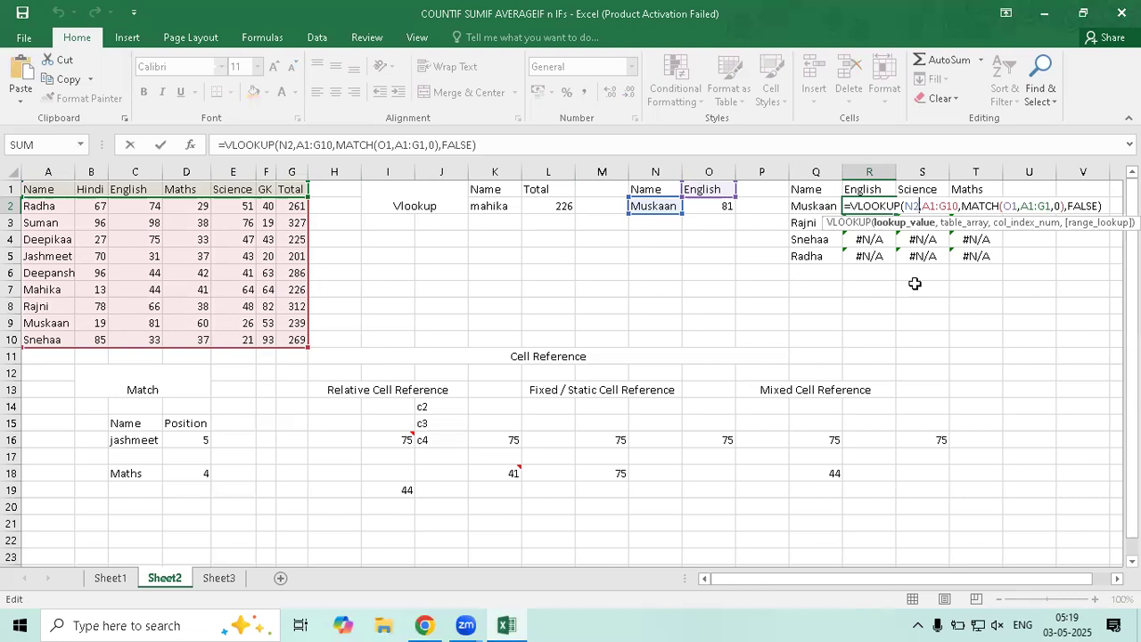
pyautogui.press('BackSpace')
pyautogui.press('BackSpace')
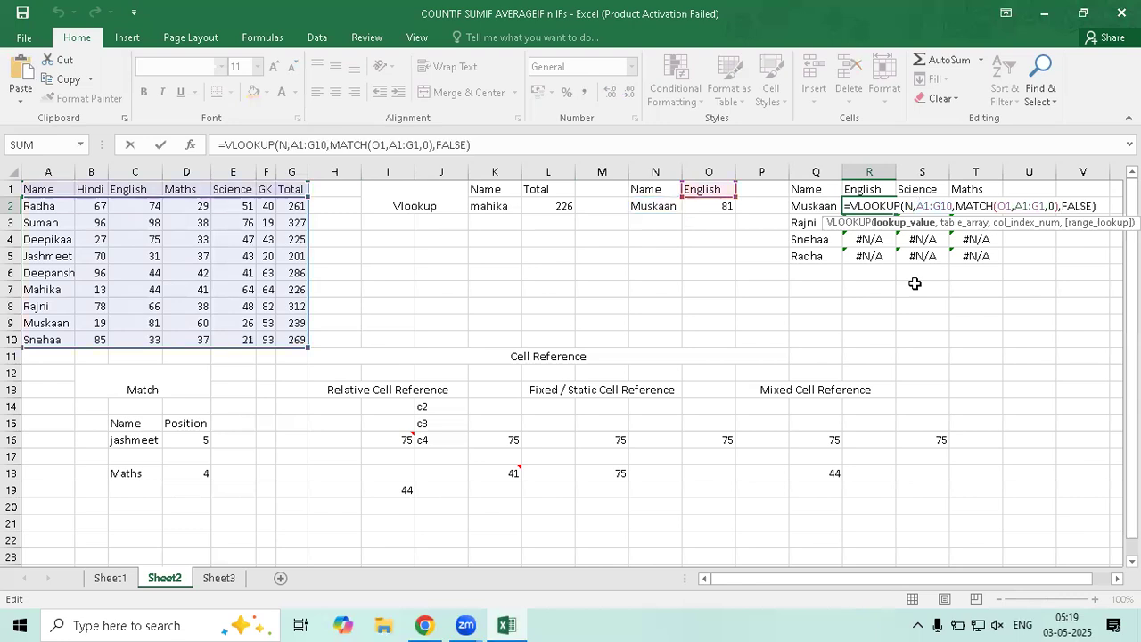
pyautogui.press('BackSpace')
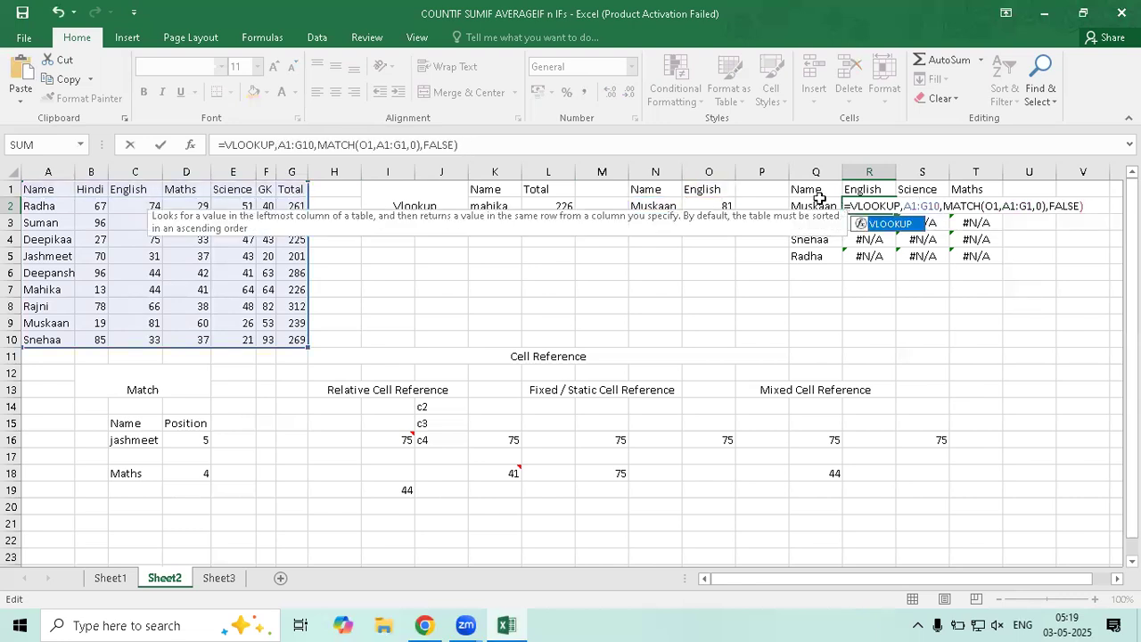
pyautogui.press('Escape')
pyautogui.press('Return')
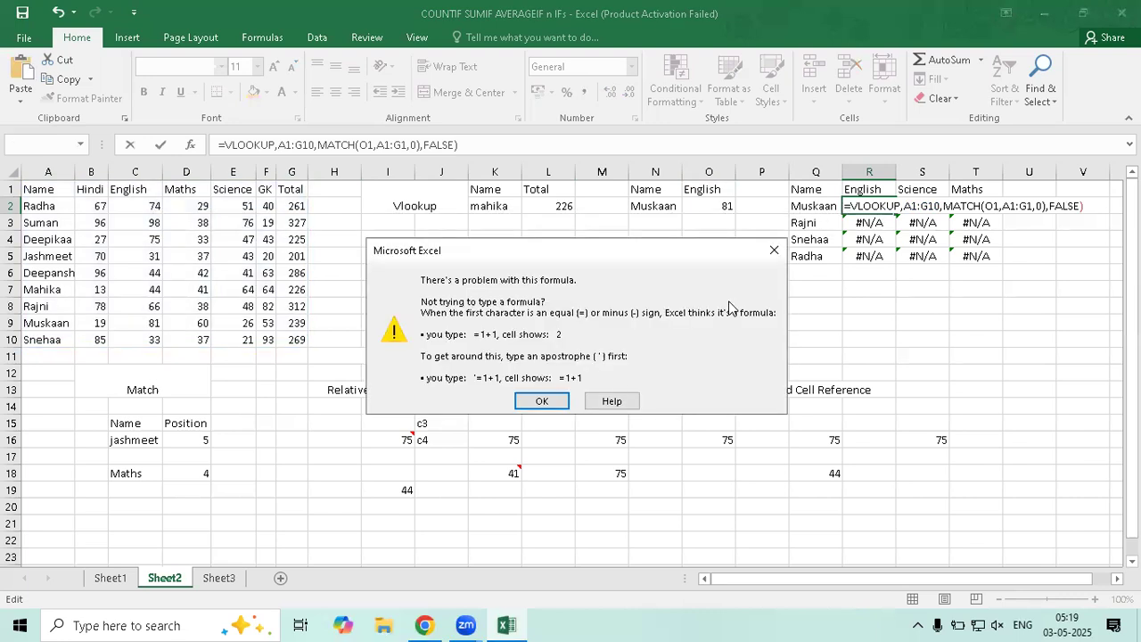
pyautogui.press('Return')
pyautogui.click(812, 207)
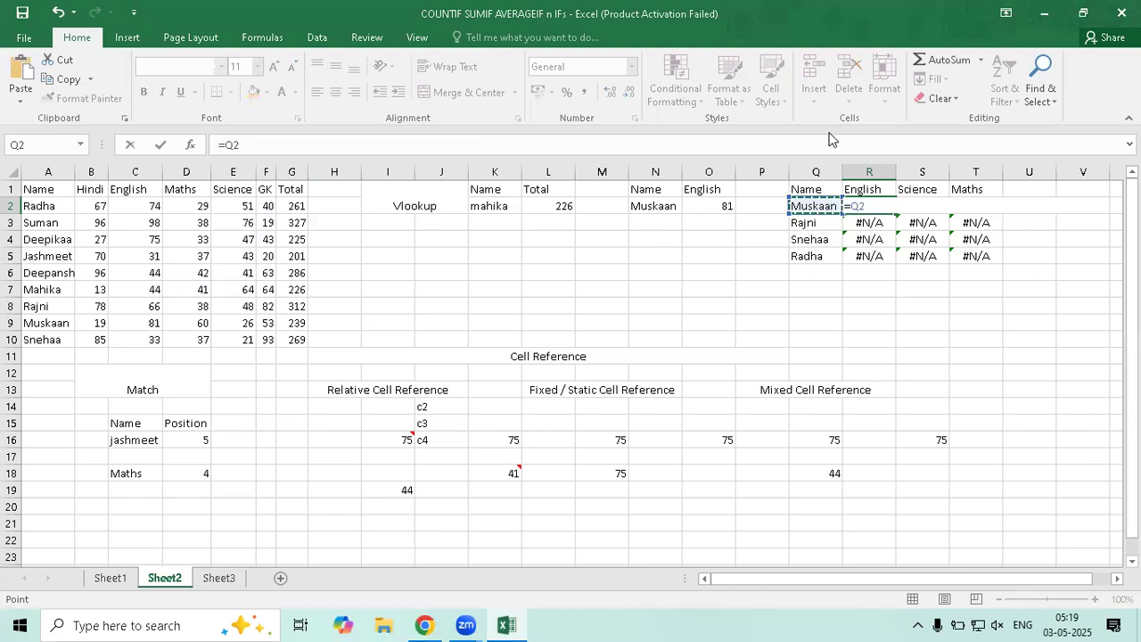
pyautogui.press('Escape')
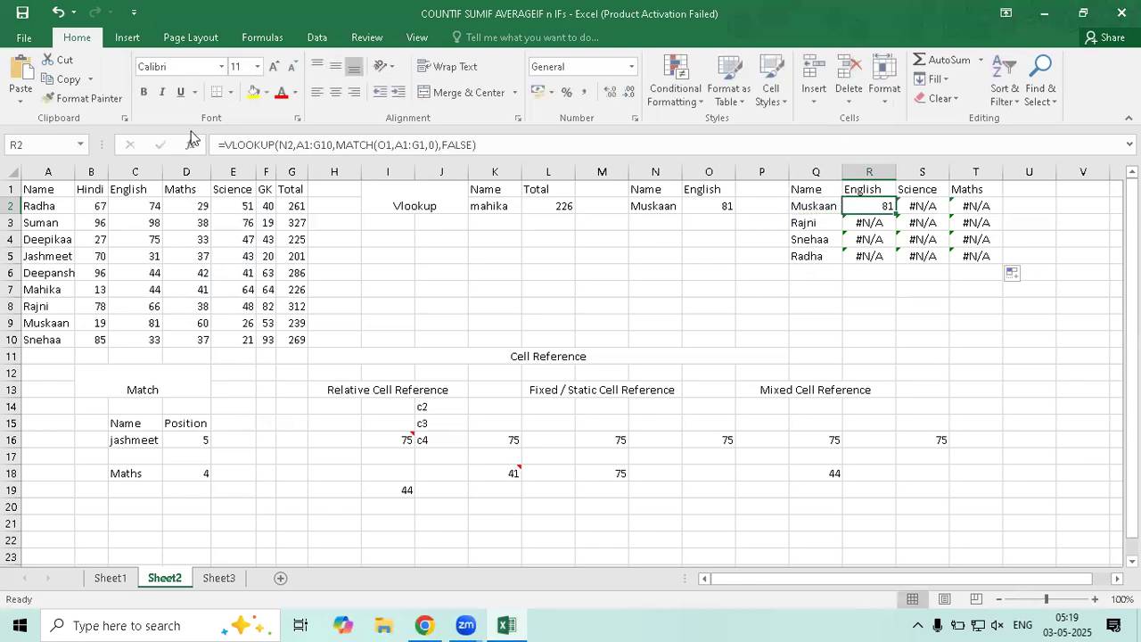
# Replace N2 with Q2 in R2's lookup formula, keeping the result 81
pyautogui.doubleClick(292, 144)
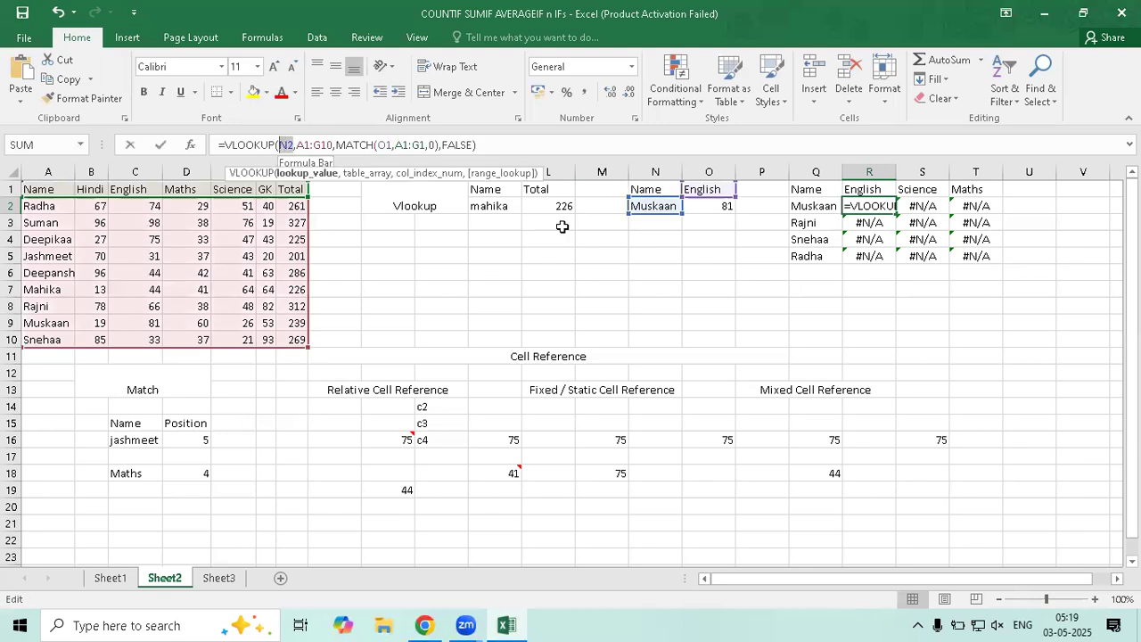
pyautogui.click(819, 207)
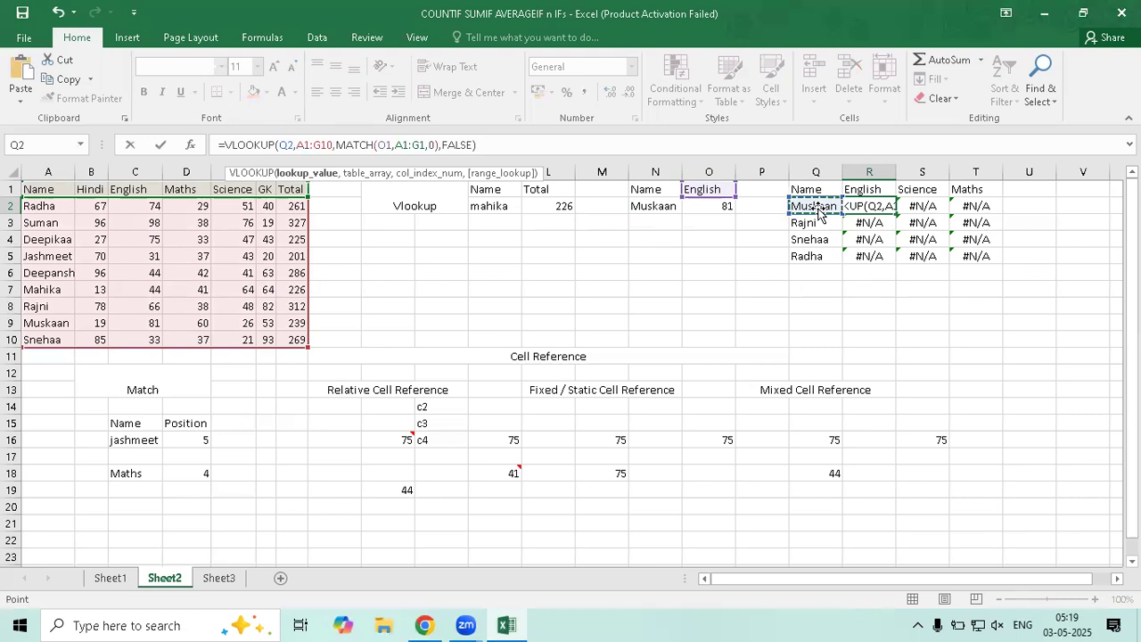
pyautogui.press('Return')
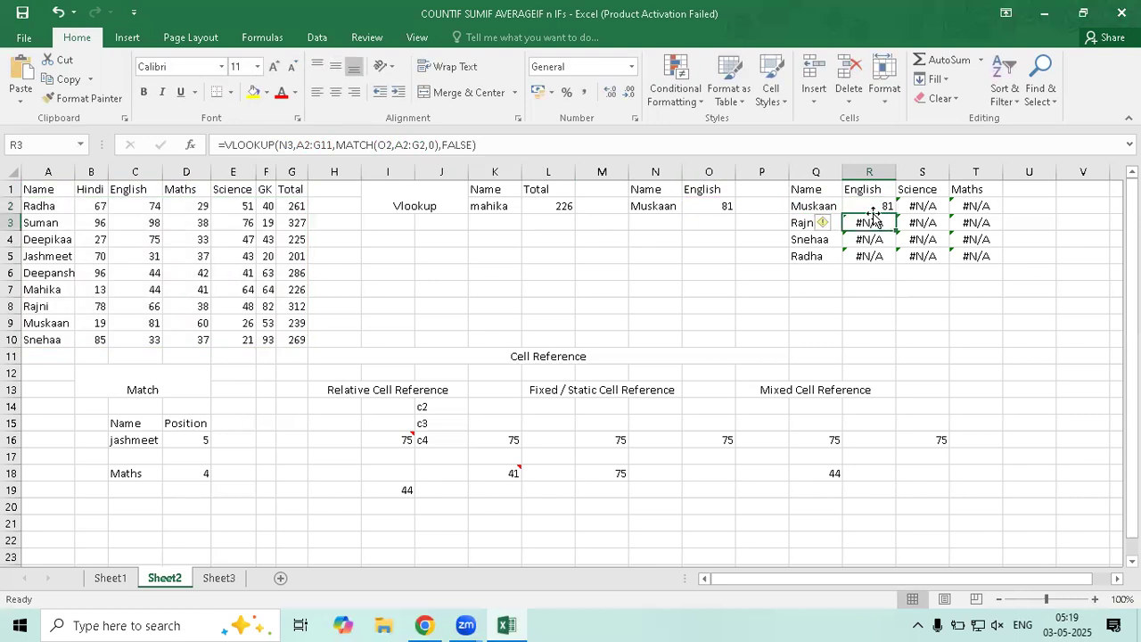
pyautogui.press('Up')
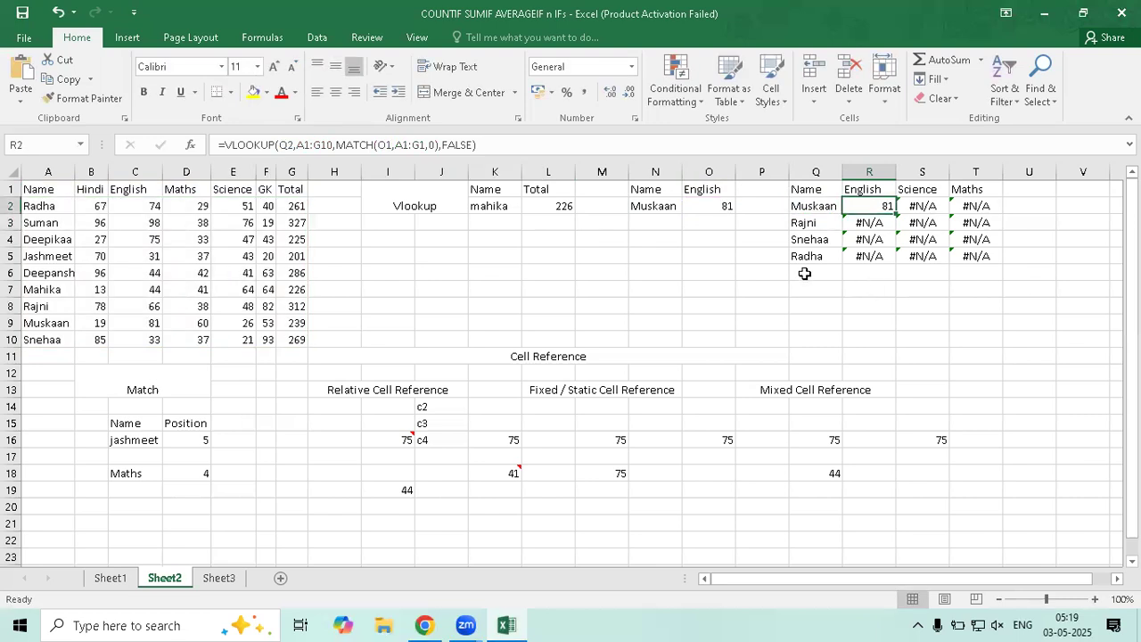
# Fill R2's formula down to R5 and across to T, then inspect R3's shifted references
pyautogui.moveTo(896, 214); pyautogui.dragTo(896, 263)
pyautogui.moveTo(896, 264); pyautogui.dragTo(989, 265)
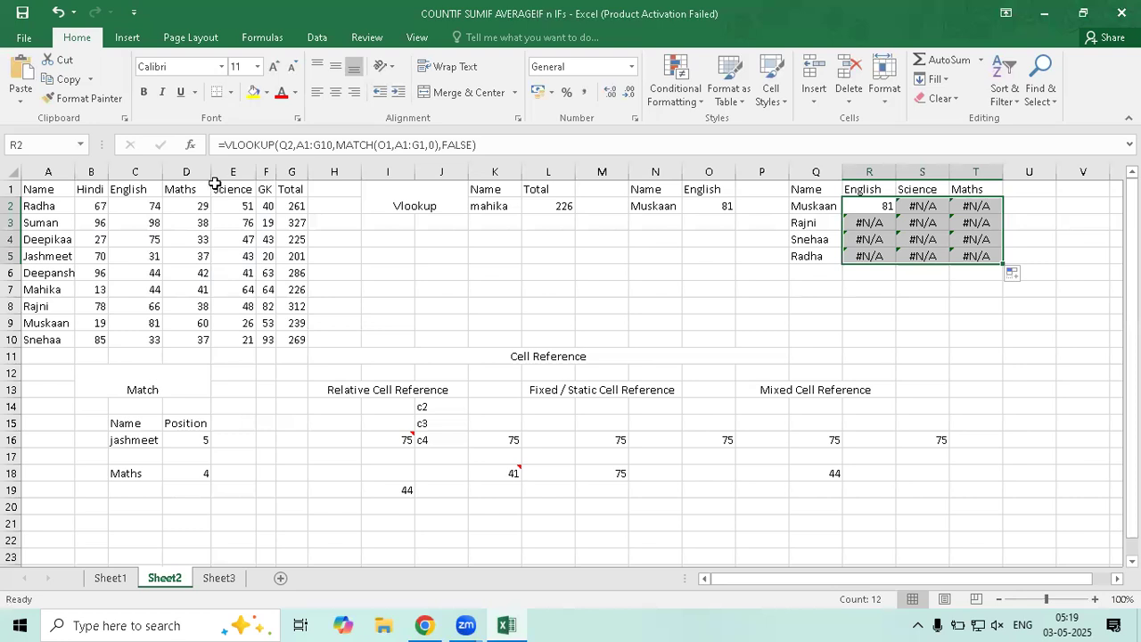
pyautogui.click(286, 206)
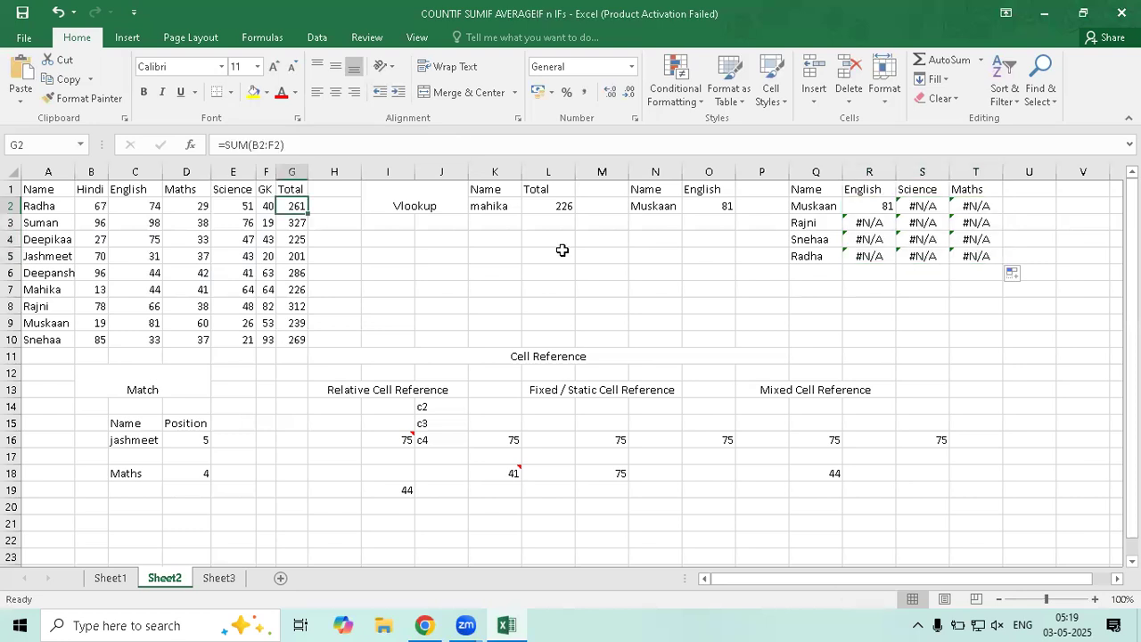
pyautogui.doubleClick(882, 225)
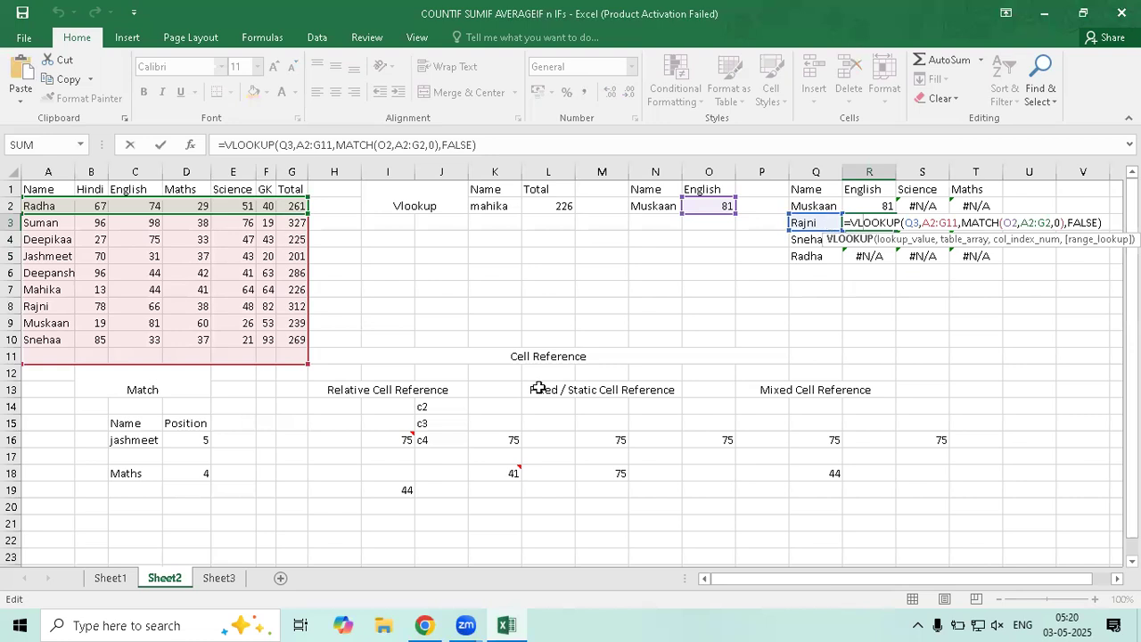
# Change R2's MATCH heading reference from O1 to R1
pyautogui.hotkey('ctrl', 'Return')
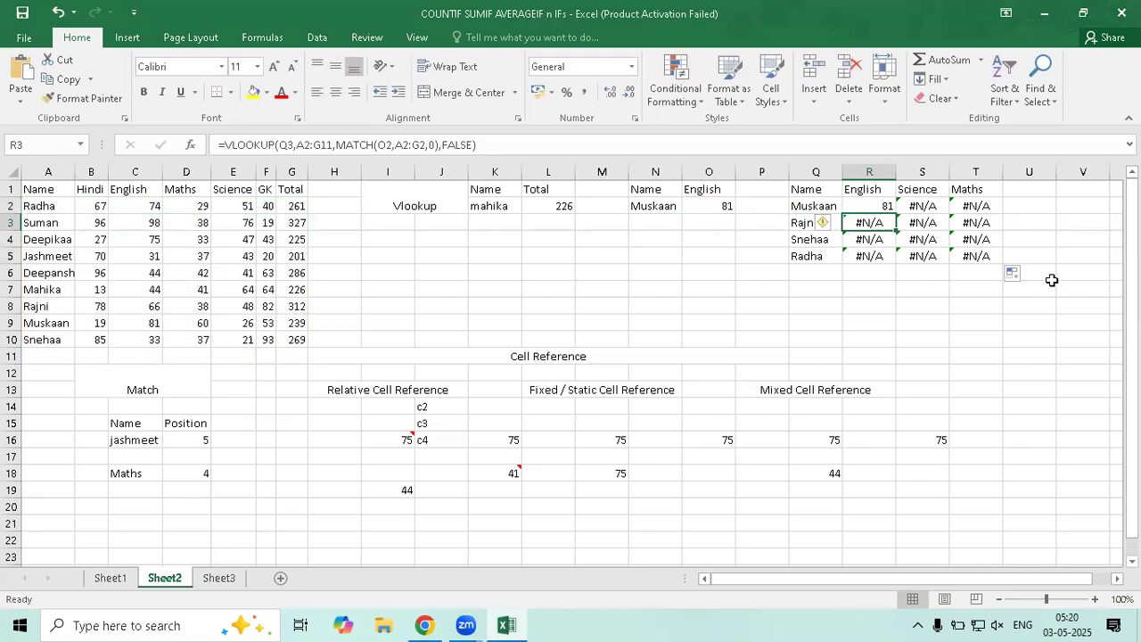
pyautogui.doubleClick(881, 206)
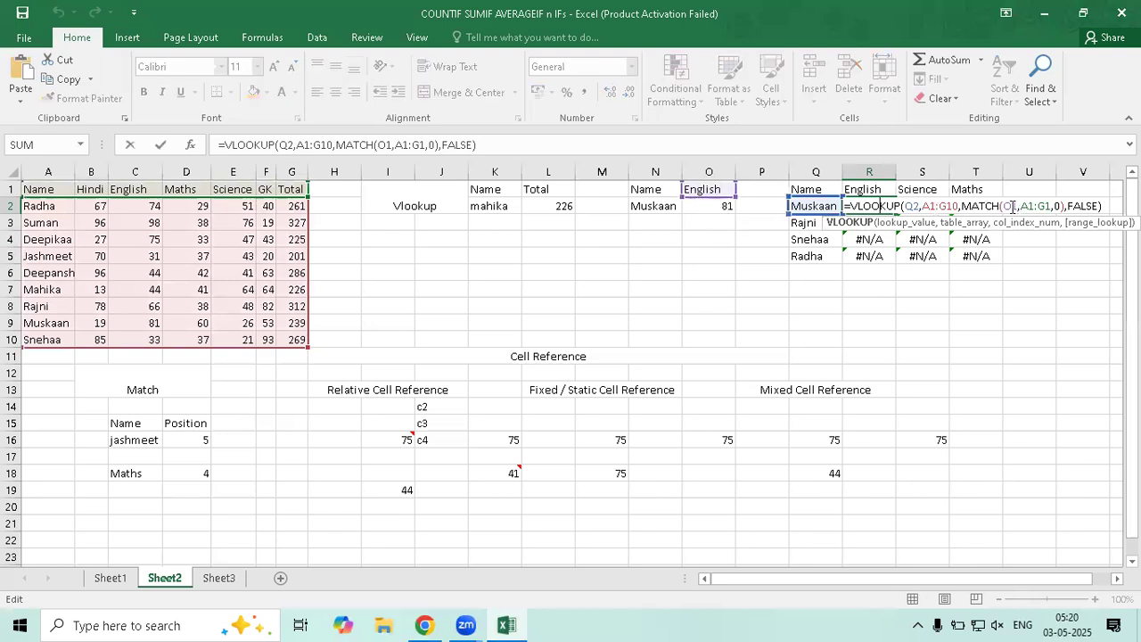
pyautogui.doubleClick(1010, 206)
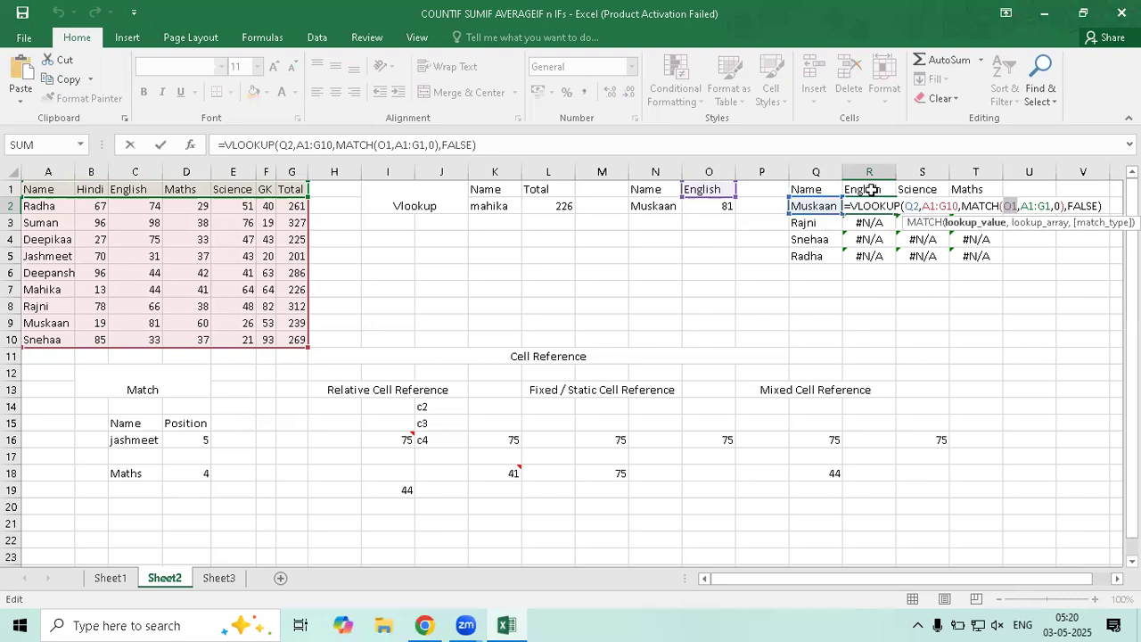
pyautogui.click(871, 190)
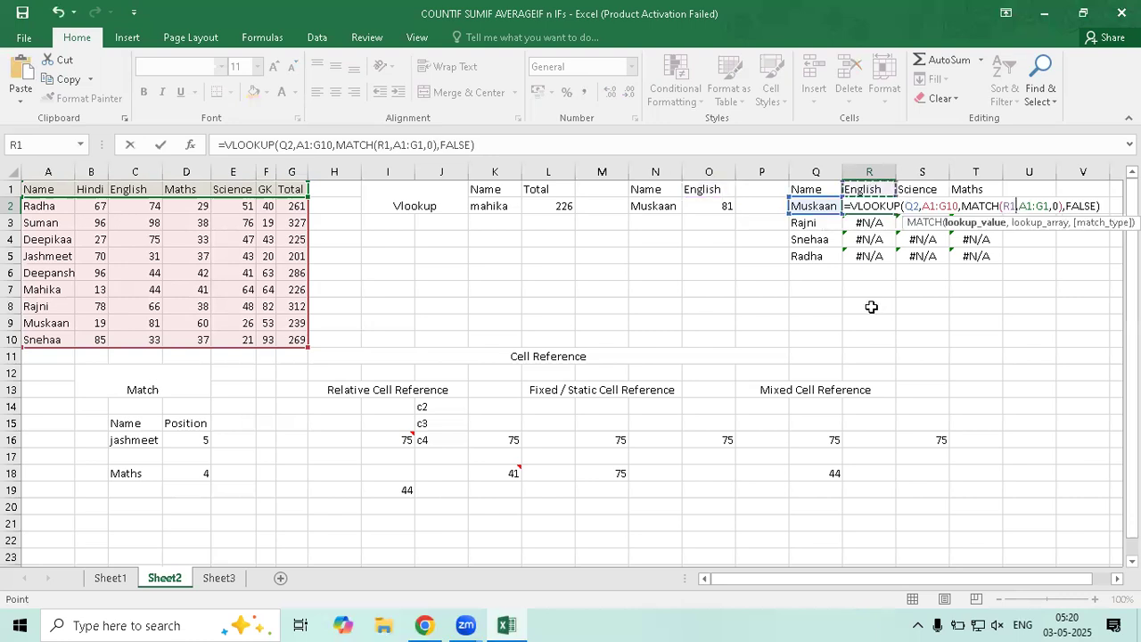
pyautogui.press('Return')
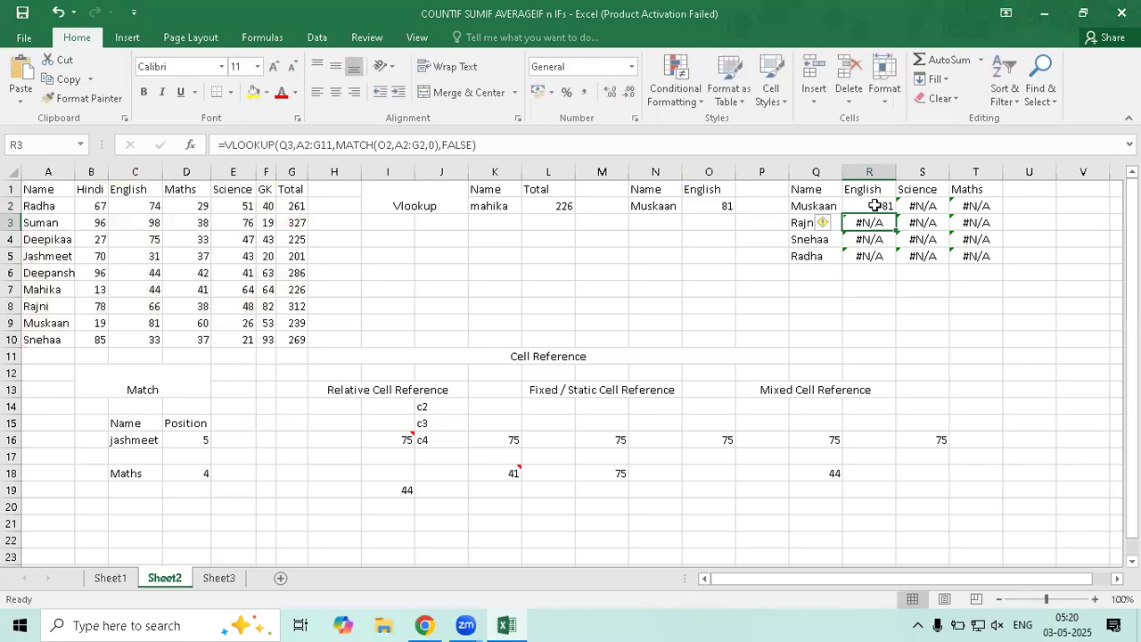
pyautogui.press('Up')
pyautogui.press('F2')
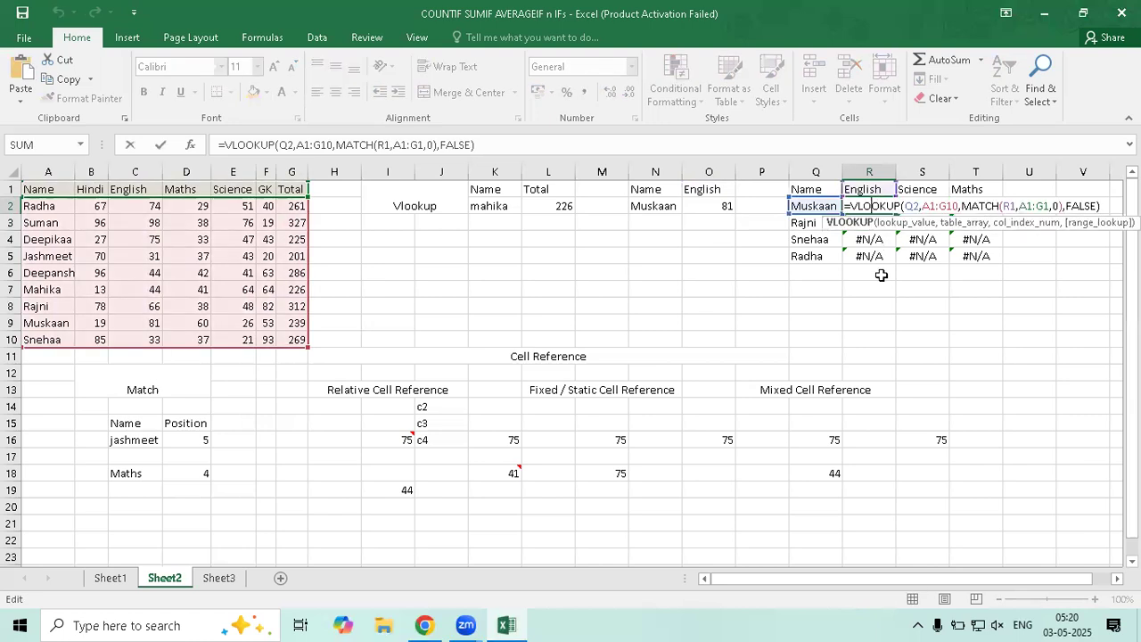
pyautogui.press('Return')
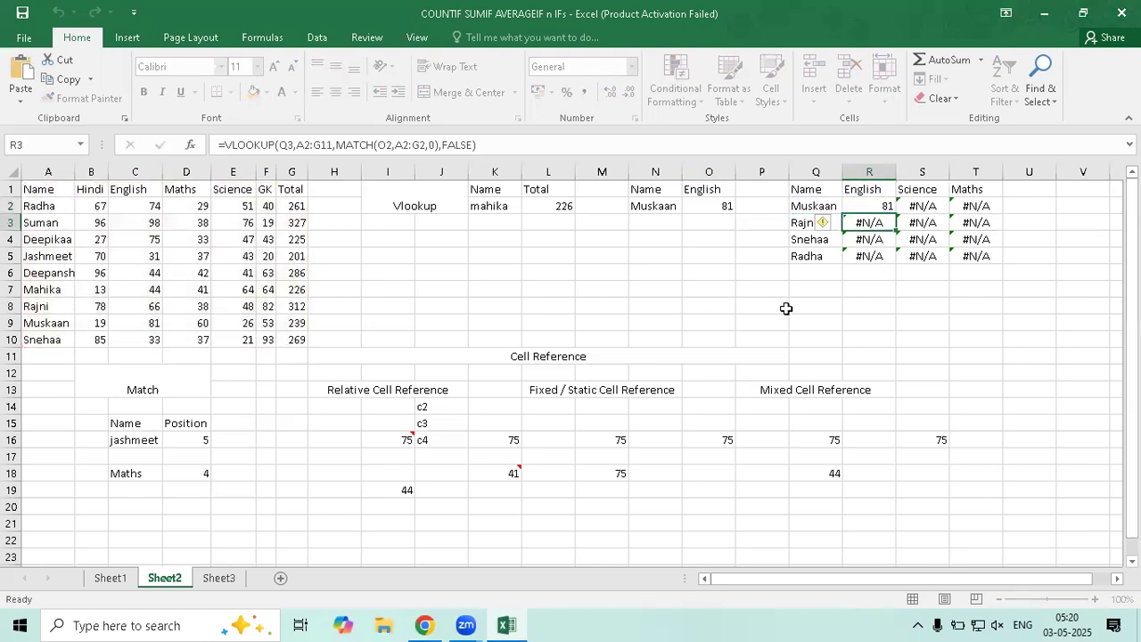
# Refill R2's revised formula across R2:T5 and inspect Rajni's English formula in R3
pyautogui.click(881, 206)
pyautogui.moveTo(895, 214)
pyautogui.mouseDown()
pyautogui.moveTo(894, 268)
pyautogui.moveTo(973, 262)
pyautogui.moveTo(936, 280)
pyautogui.moveTo(932, 263)
pyautogui.moveTo(976, 260)
pyautogui.mouseUp()
pyautogui.click(881, 211)
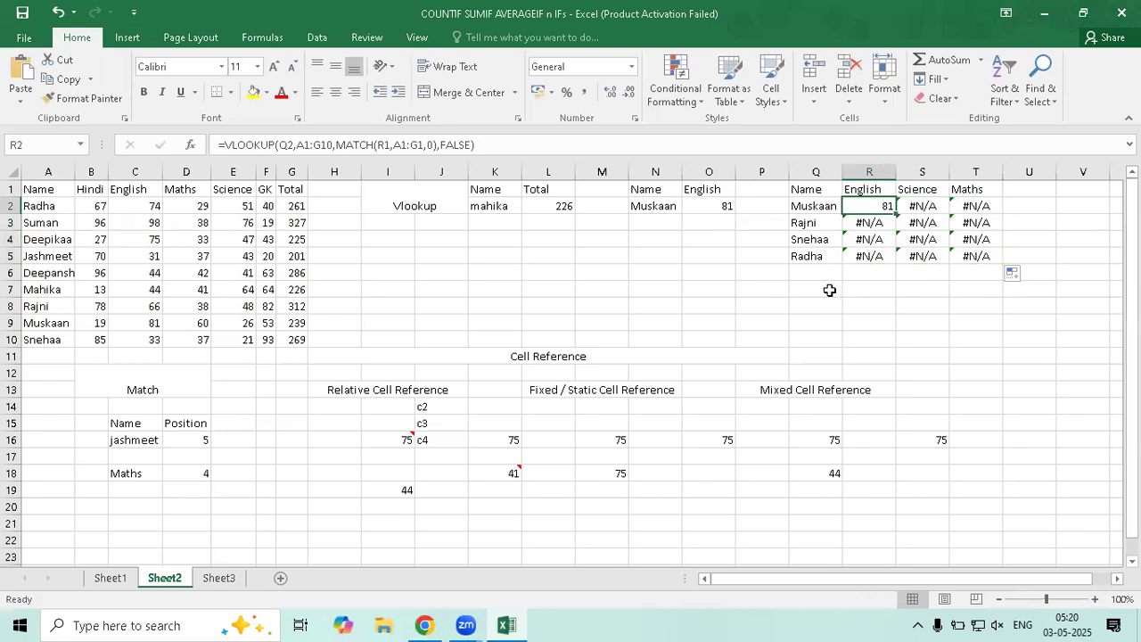
pyautogui.doubleClick(859, 222)
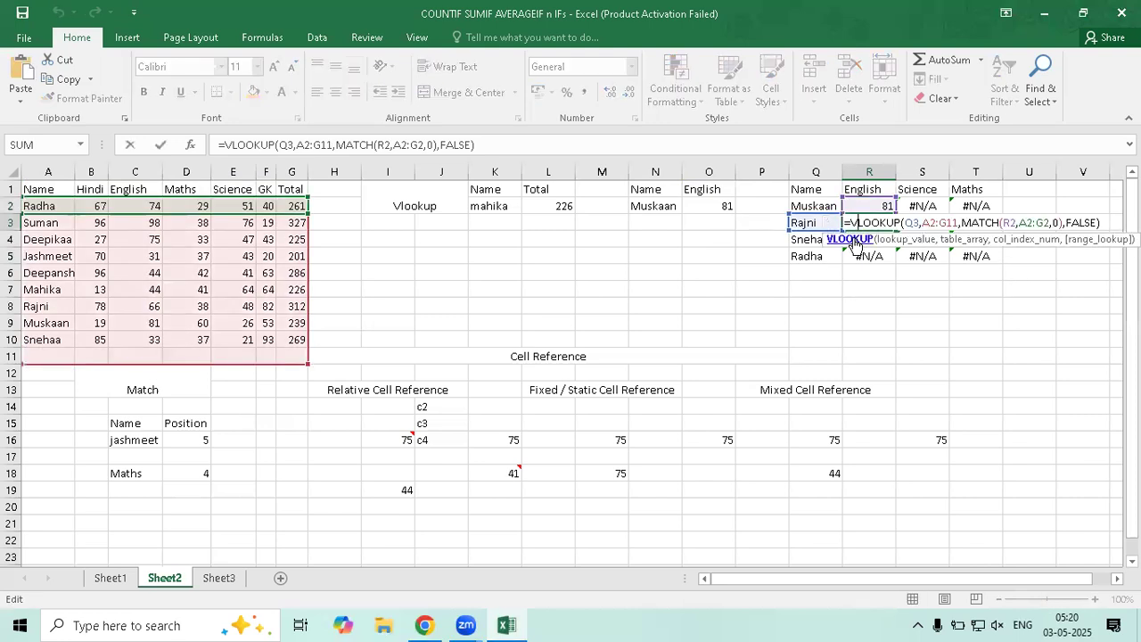
pyautogui.doubleClick(911, 223)
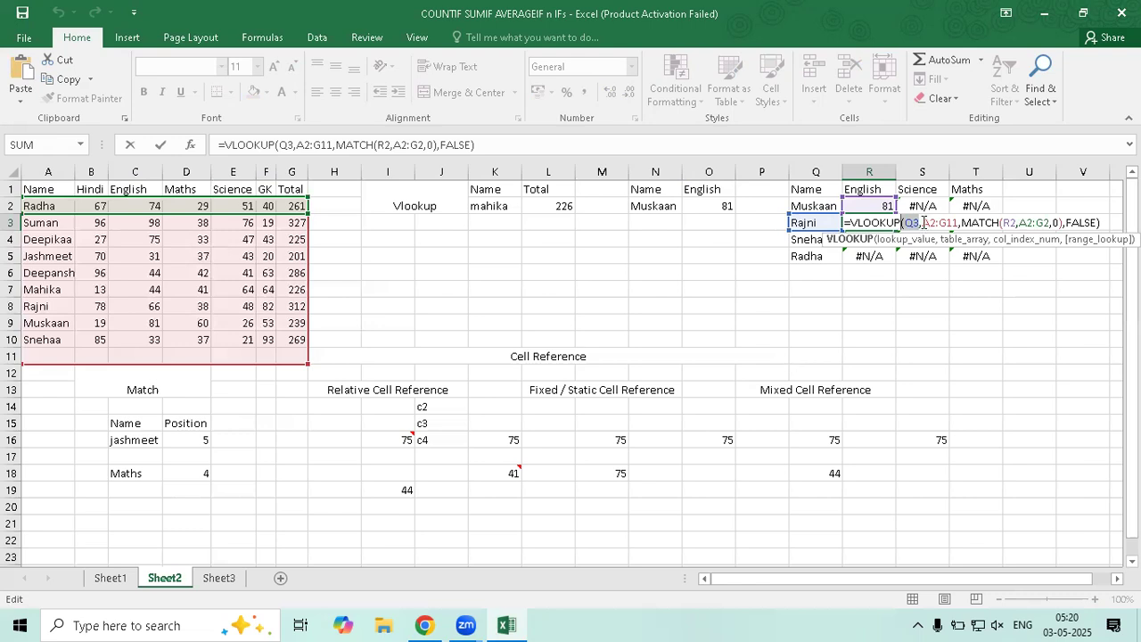
pyautogui.moveTo(924, 223); pyautogui.dragTo(955, 228)
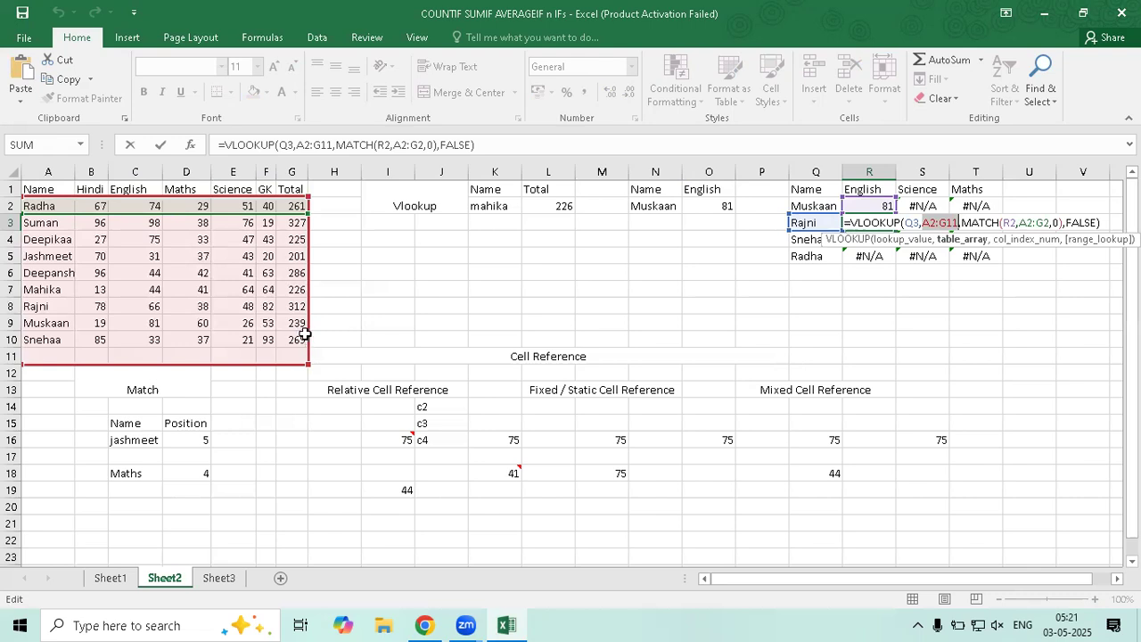
pyautogui.hotkey('ctrl', 'Return')
# Lock the table range in R2's English formula as $A$1:$G$10, keeping the result 81
pyautogui.click(865, 207)
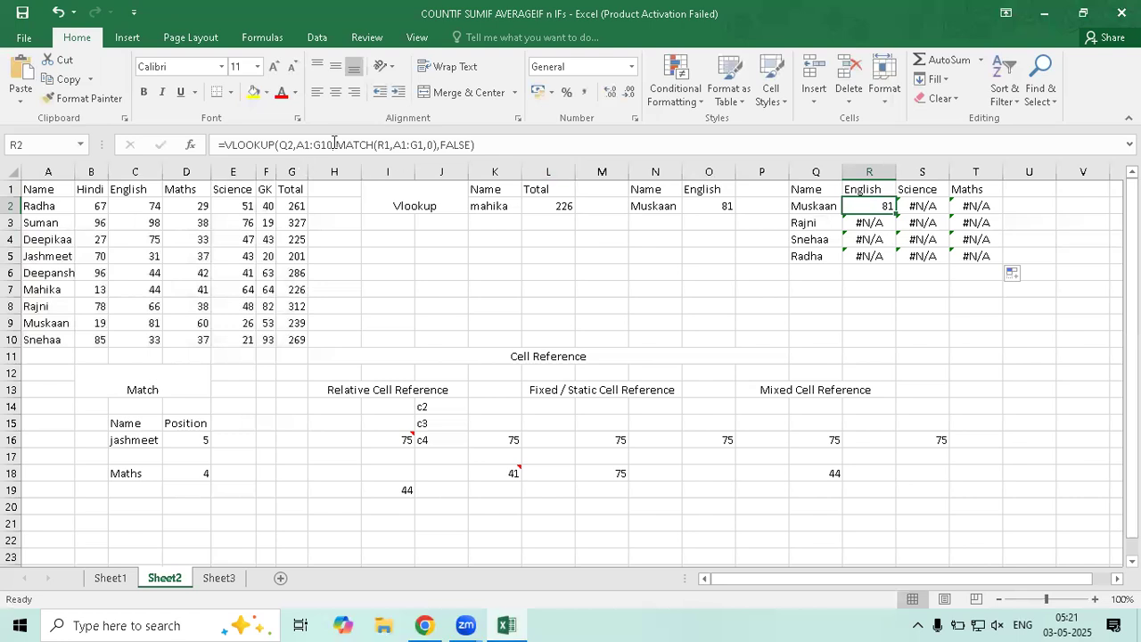
pyautogui.moveTo(330, 146); pyautogui.dragTo(297, 148)
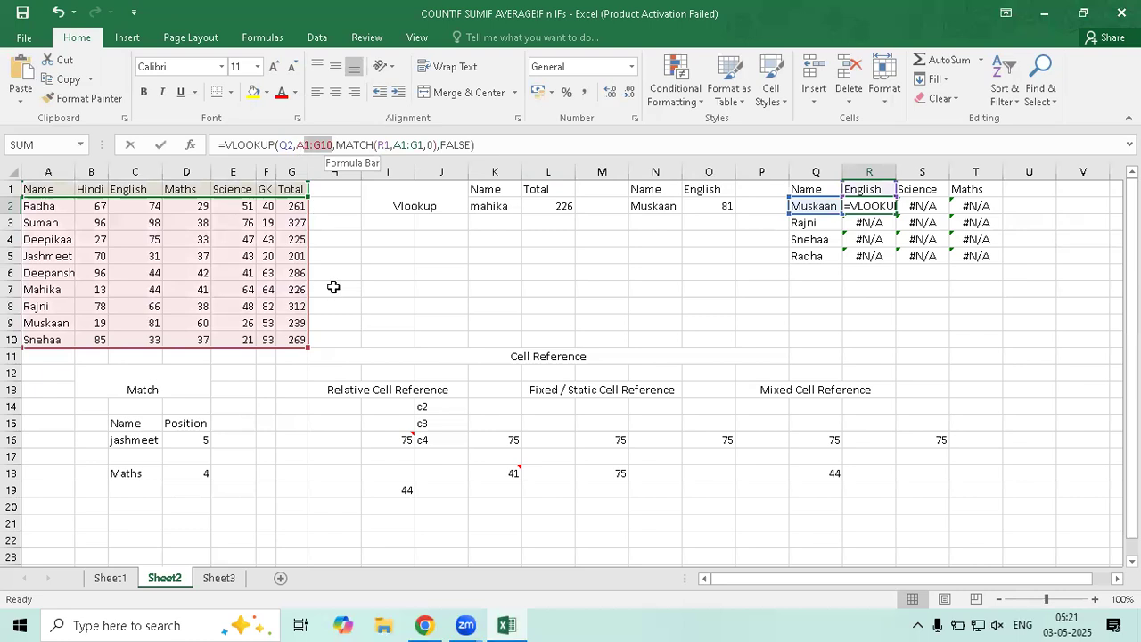
pyautogui.press('F4')
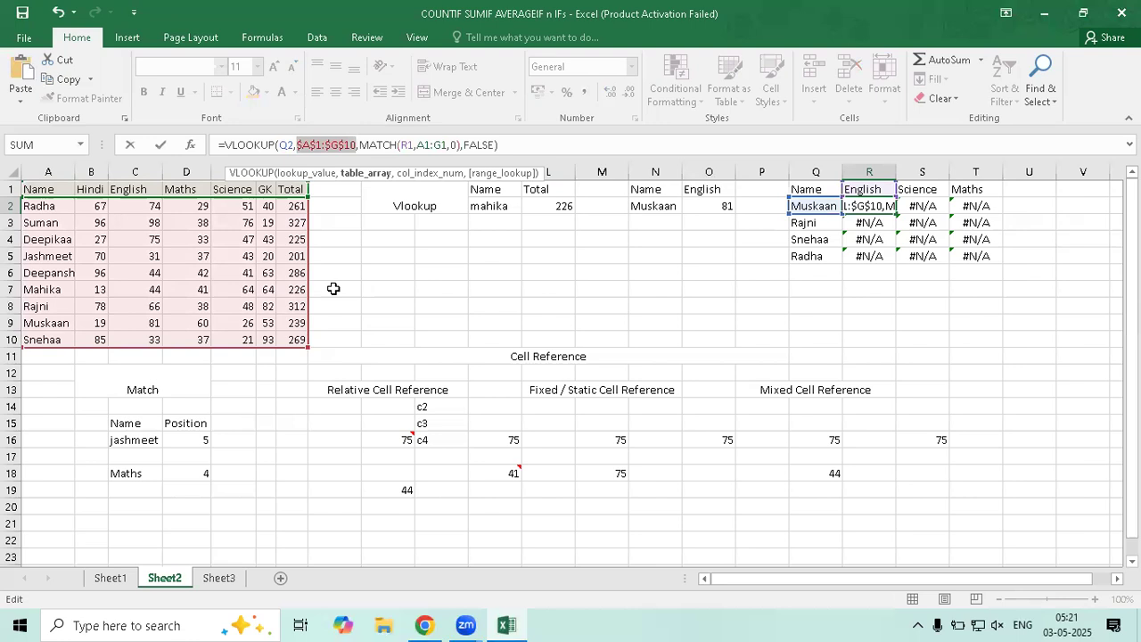
pyautogui.hotkey('ctrl', 'Return')
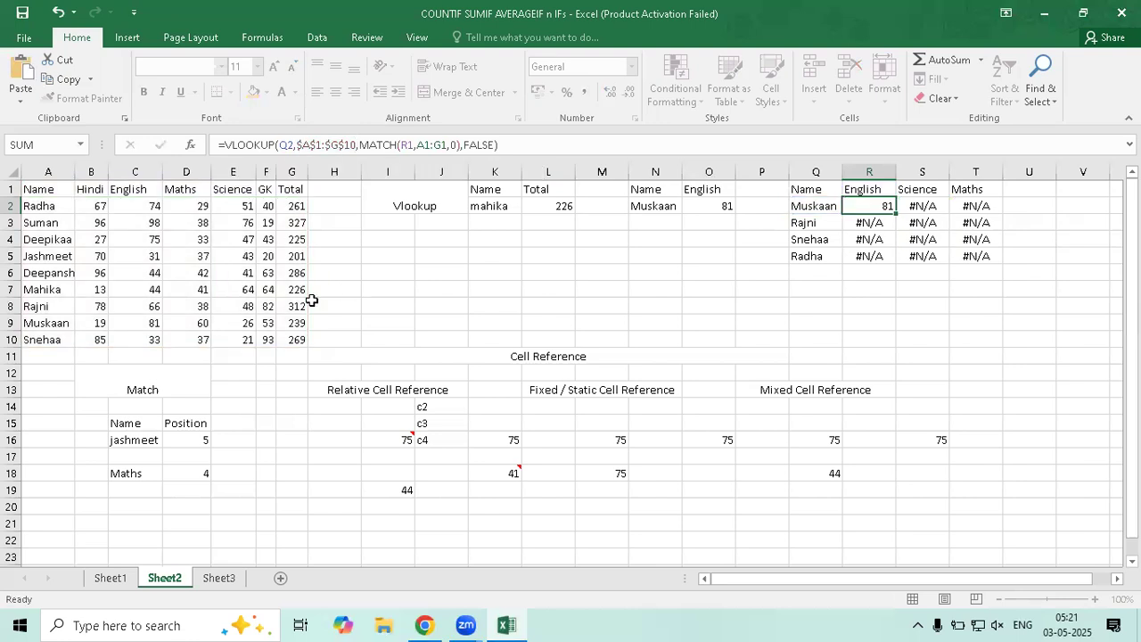
pyautogui.press('Down')
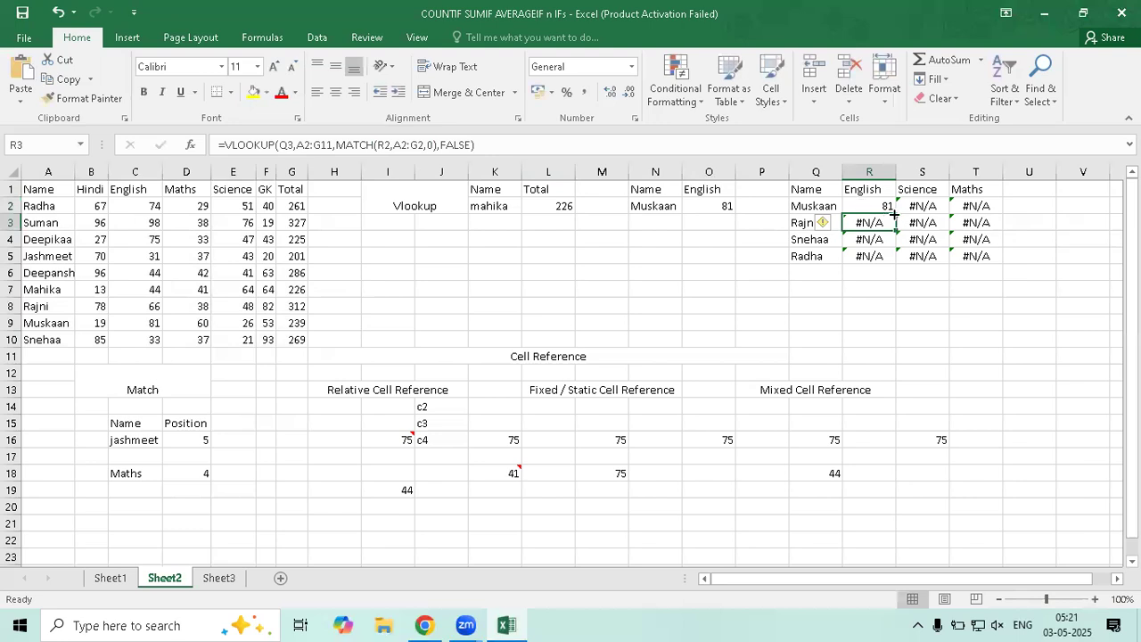
# Fill R2's formula through R5:T5, then inspect Rajni's shifted MATCH heading reference in R3
pyautogui.click(883, 211)
pyautogui.moveTo(896, 216); pyautogui.dragTo(983, 262)
pyautogui.doubleClick(857, 223)
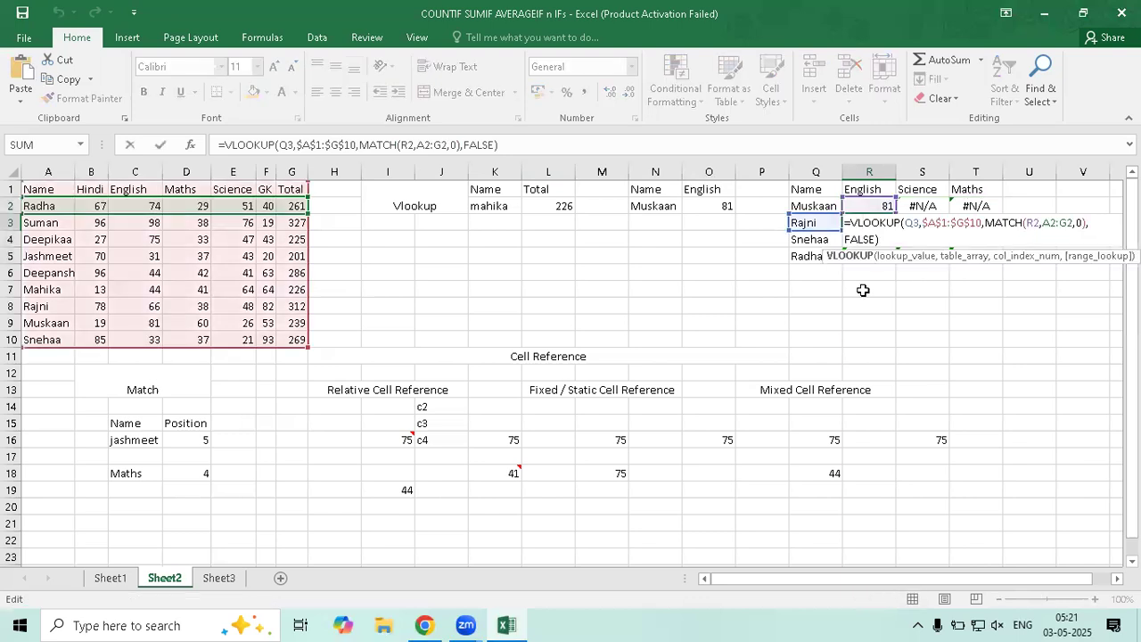
pyautogui.click(1031, 223)
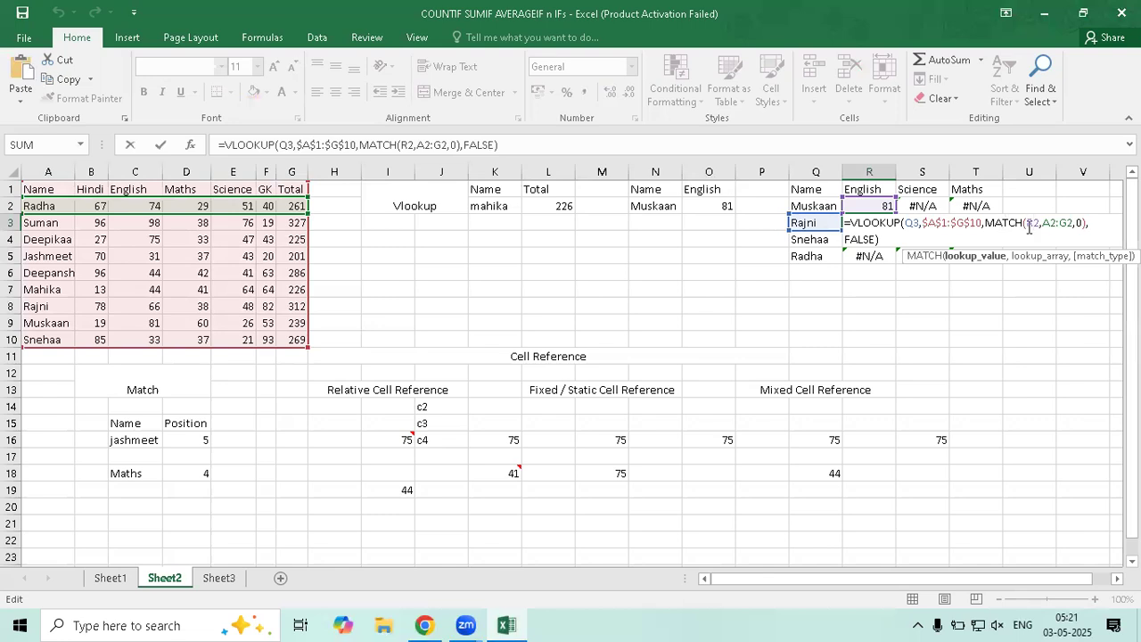
pyautogui.hotkey('ctrl', 'Return')
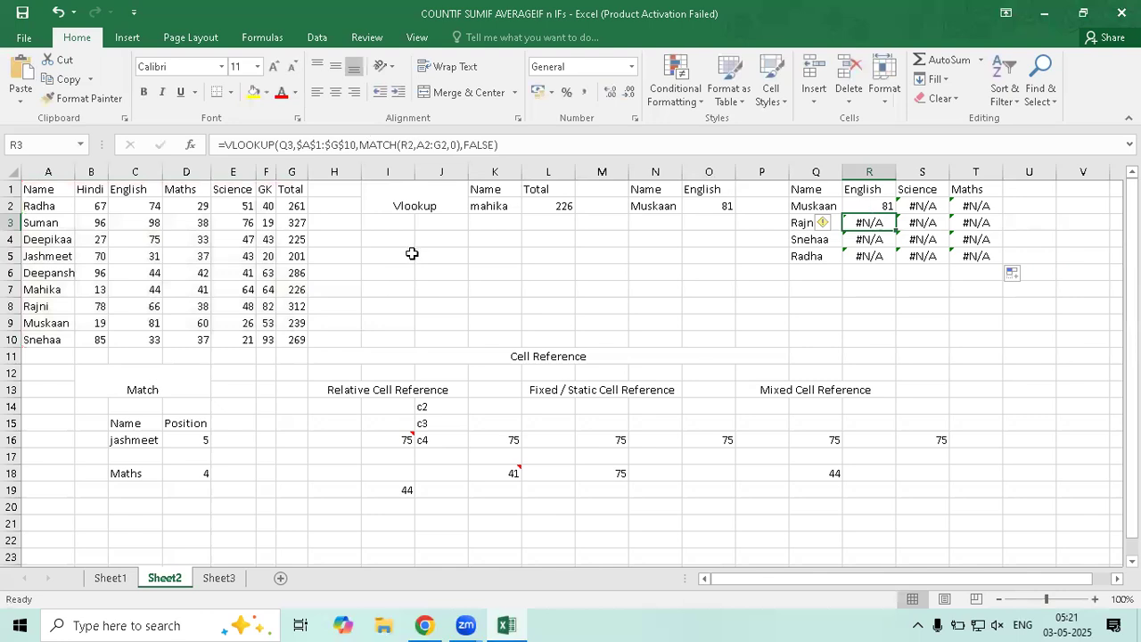
pyautogui.press('Up')
pyautogui.press('F2')
# Insert a $ in the MATCH heading reference so it reads R$1
pyautogui.write('$')
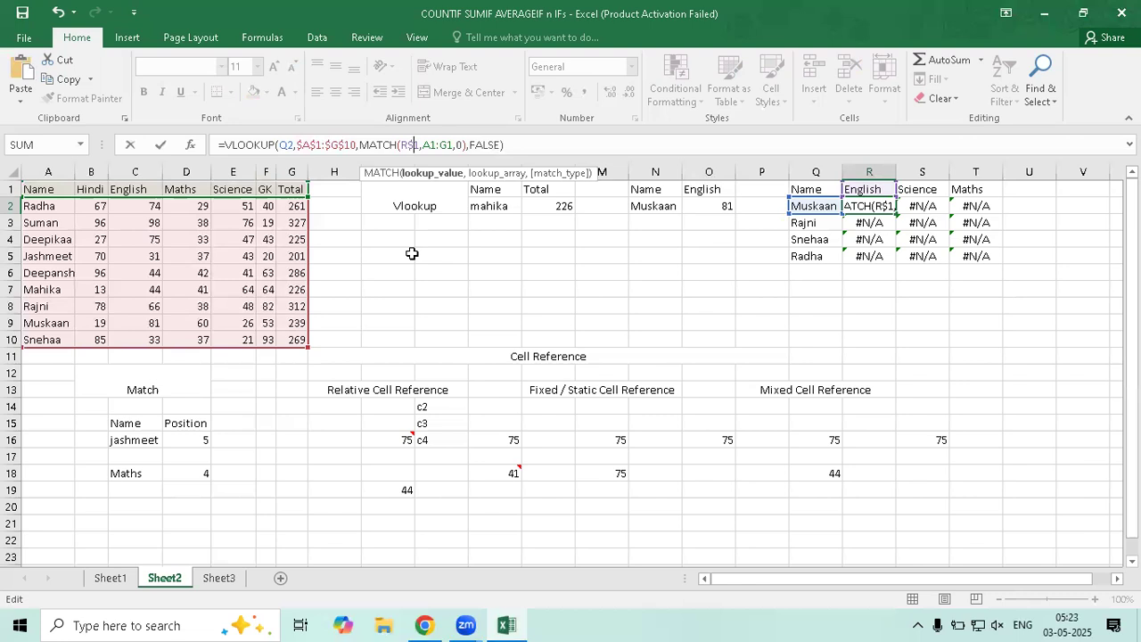
# Revert R2's heading reference to R1 and clear the #N/A results in R3:T5
pyautogui.press('BackSpace')
pyautogui.hotkey('ctrl', 'Return')
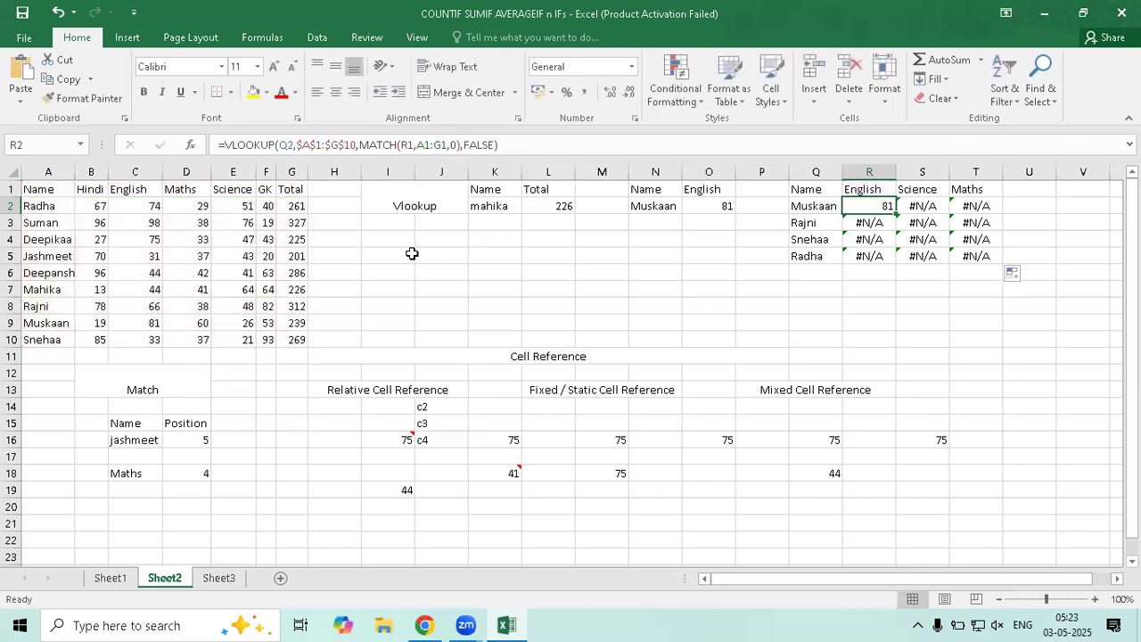
pyautogui.moveTo(866, 231); pyautogui.dragTo(974, 255)
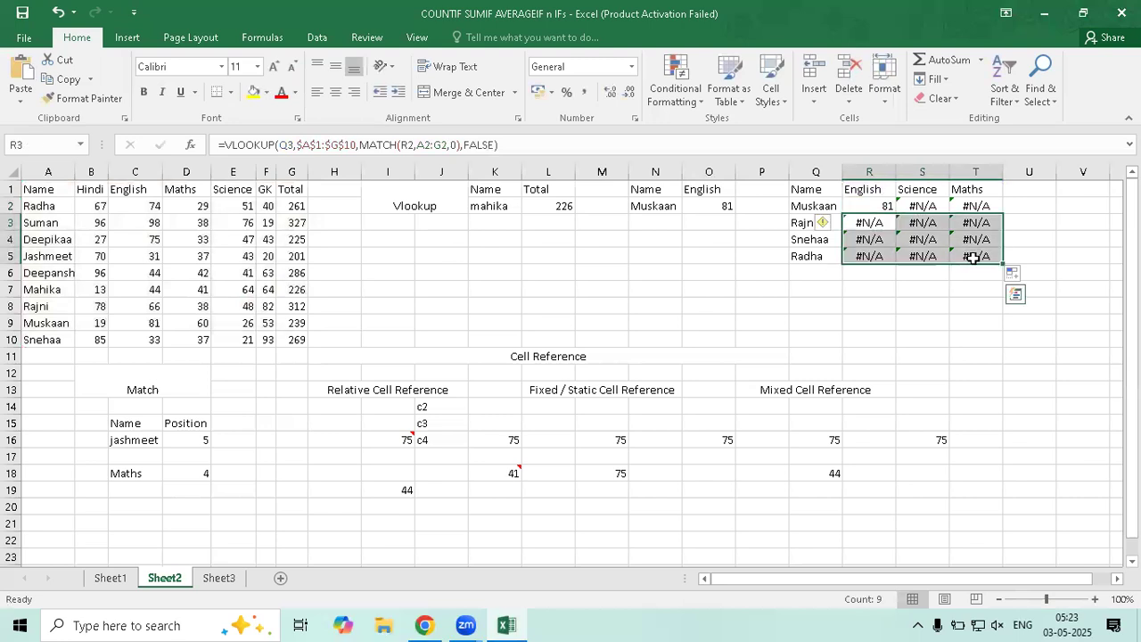
pyautogui.press('Delete')
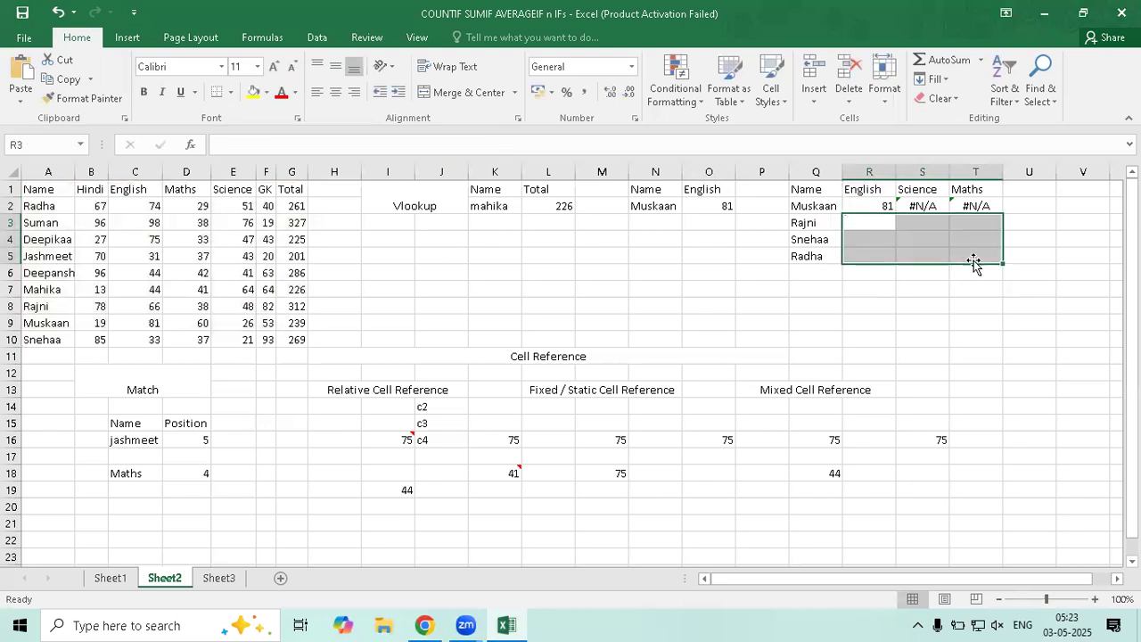
# Clear the #N/A cells S2:T2 and reopen Muskaan's English formula in R2
pyautogui.click(925, 206)
pyautogui.hotkey('shift', 'Right')
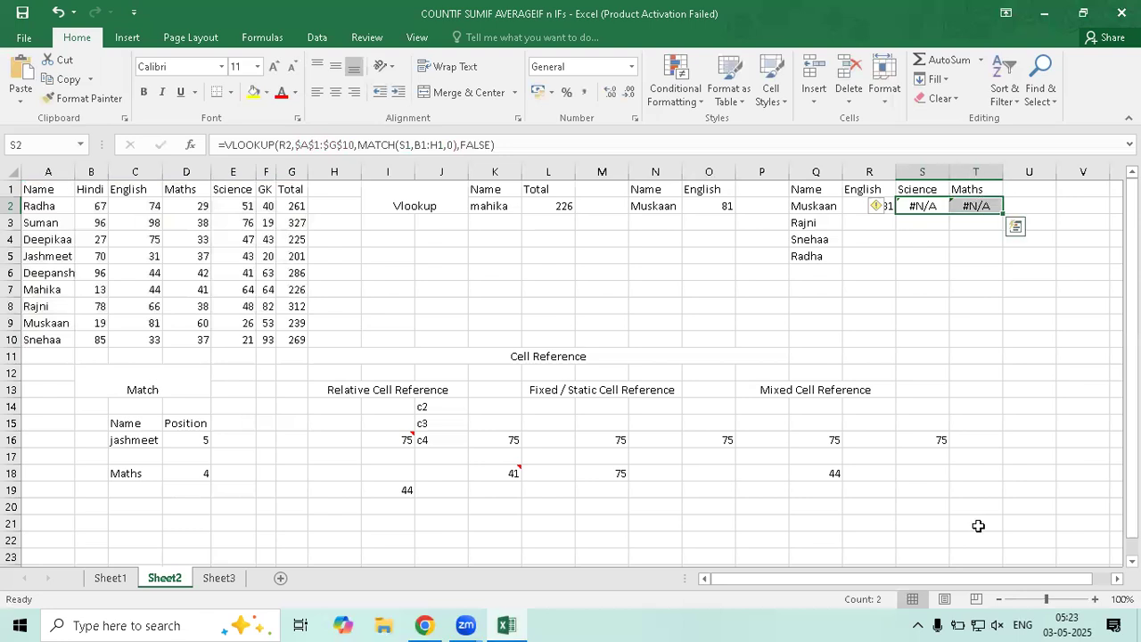
pyautogui.press('Delete')
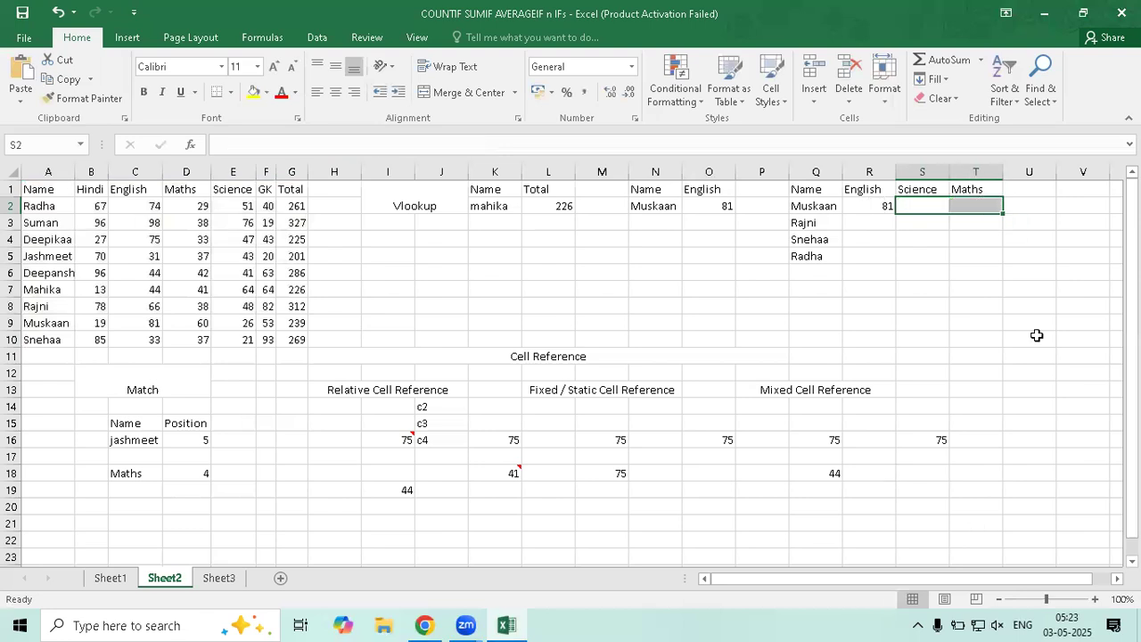
pyautogui.click(868, 208)
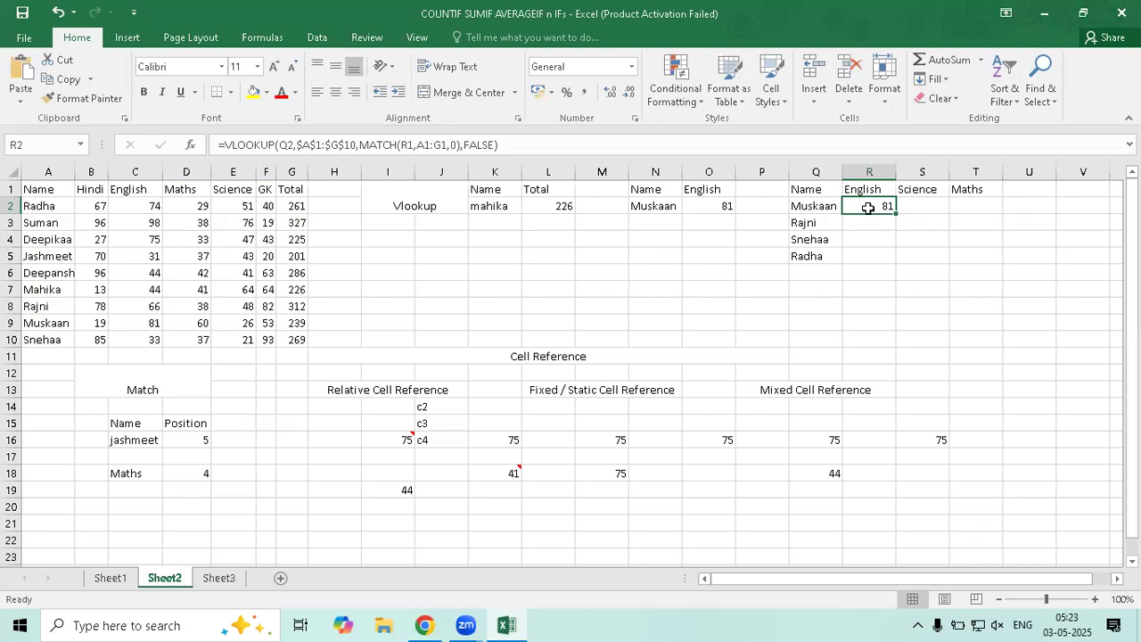
pyautogui.doubleClick(873, 208)
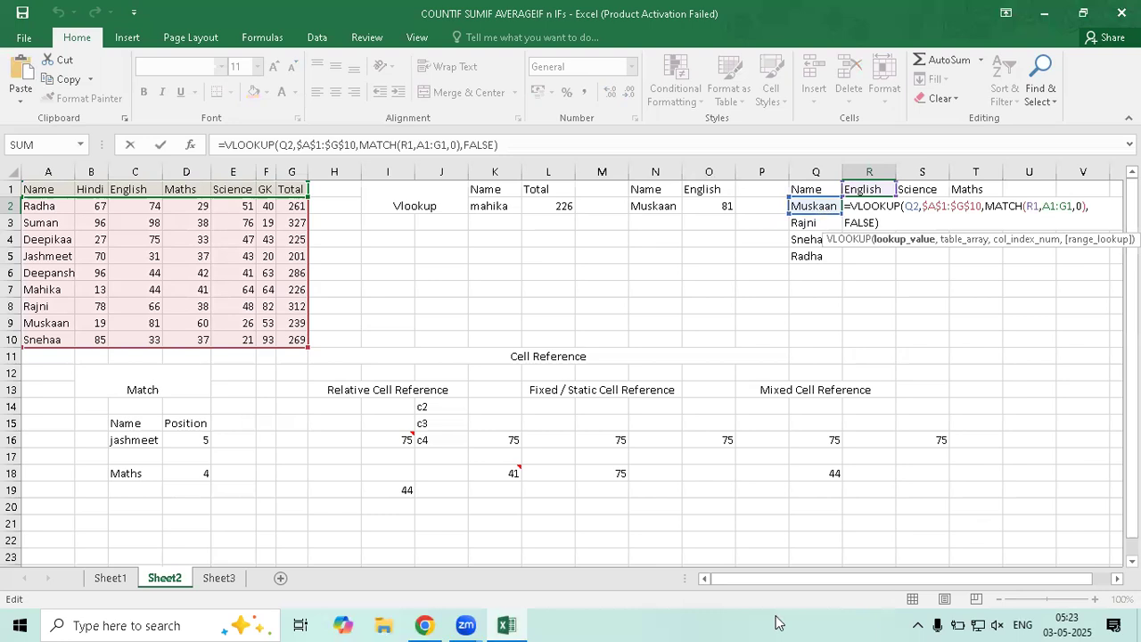
pyautogui.press('Return')
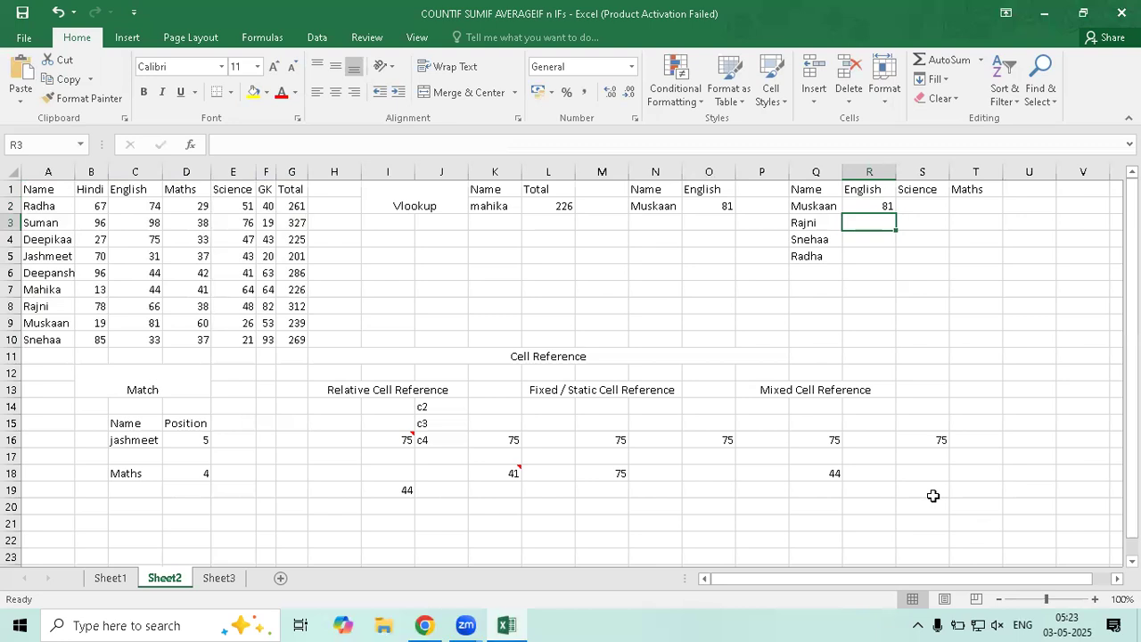
pyautogui.write('Q3')
pyautogui.press('Return')
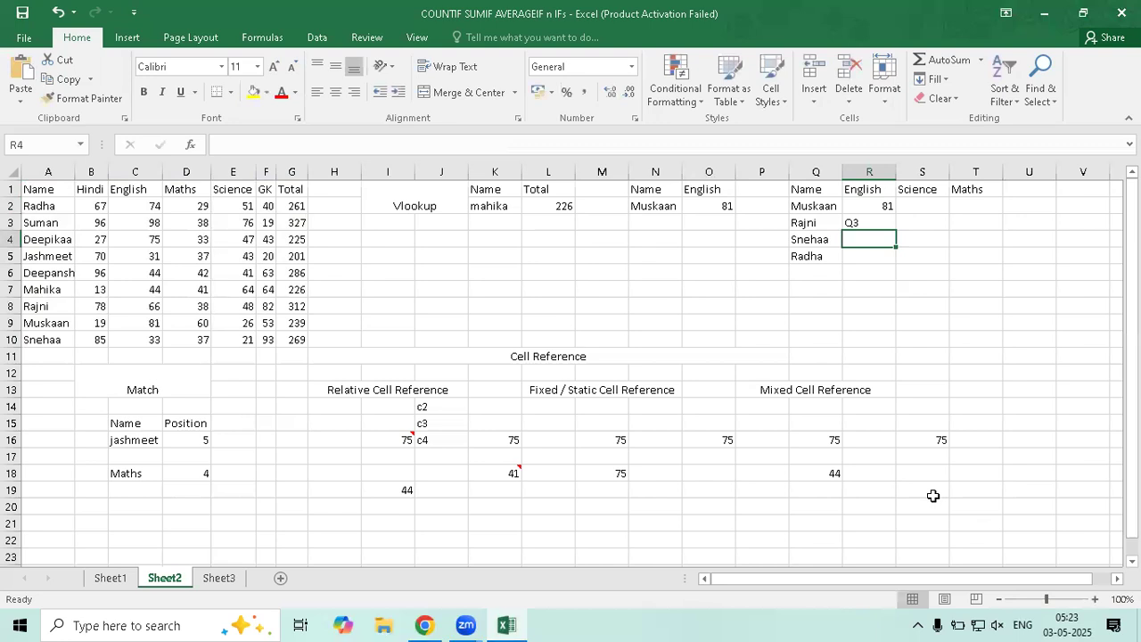
pyautogui.click(875, 223)
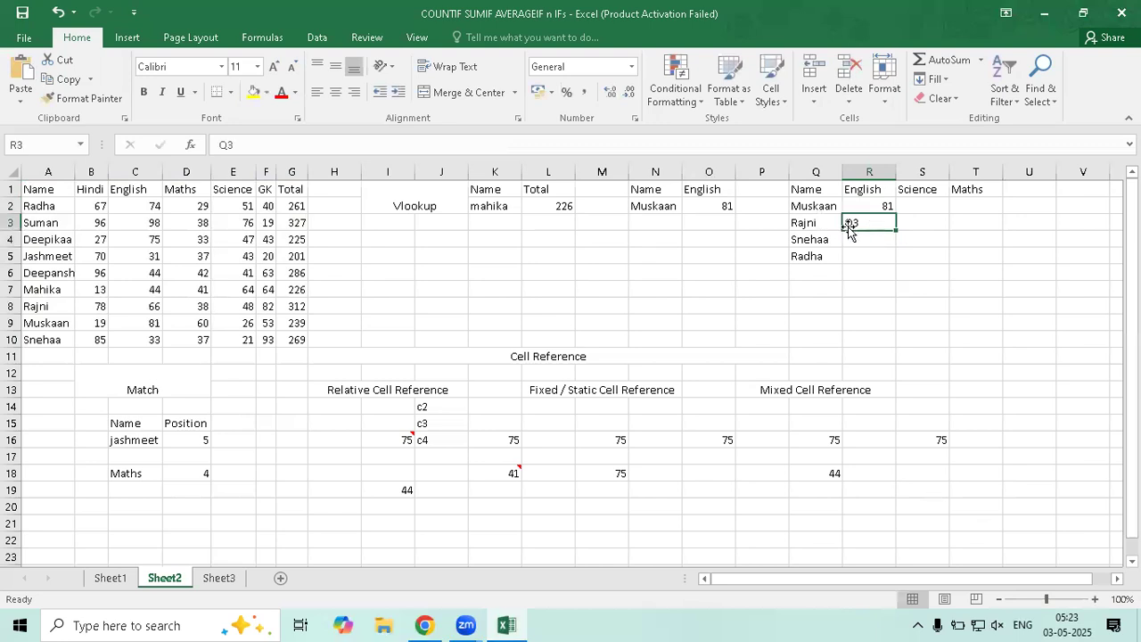
pyautogui.click(818, 225)
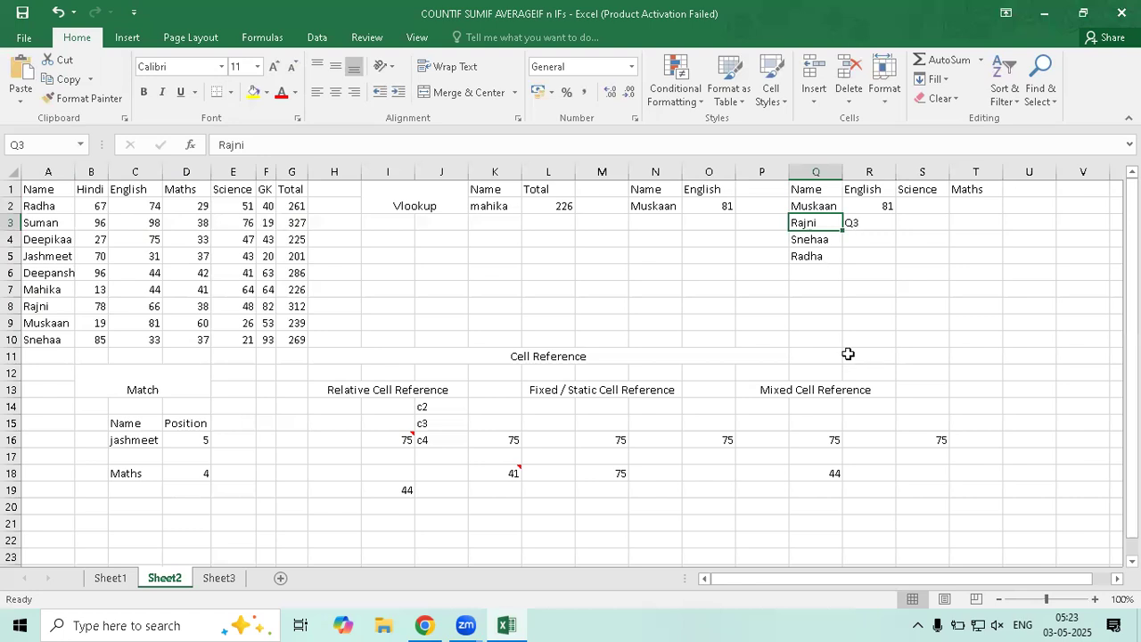
pyautogui.press('Right')
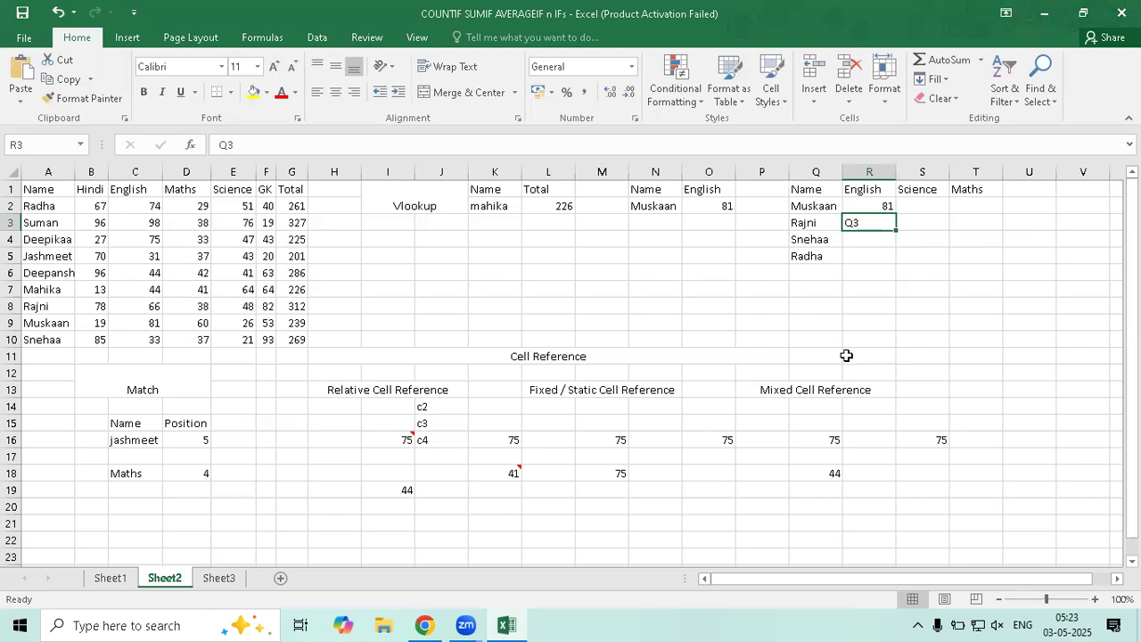
pyautogui.press('Delete')
pyautogui.press('Up')
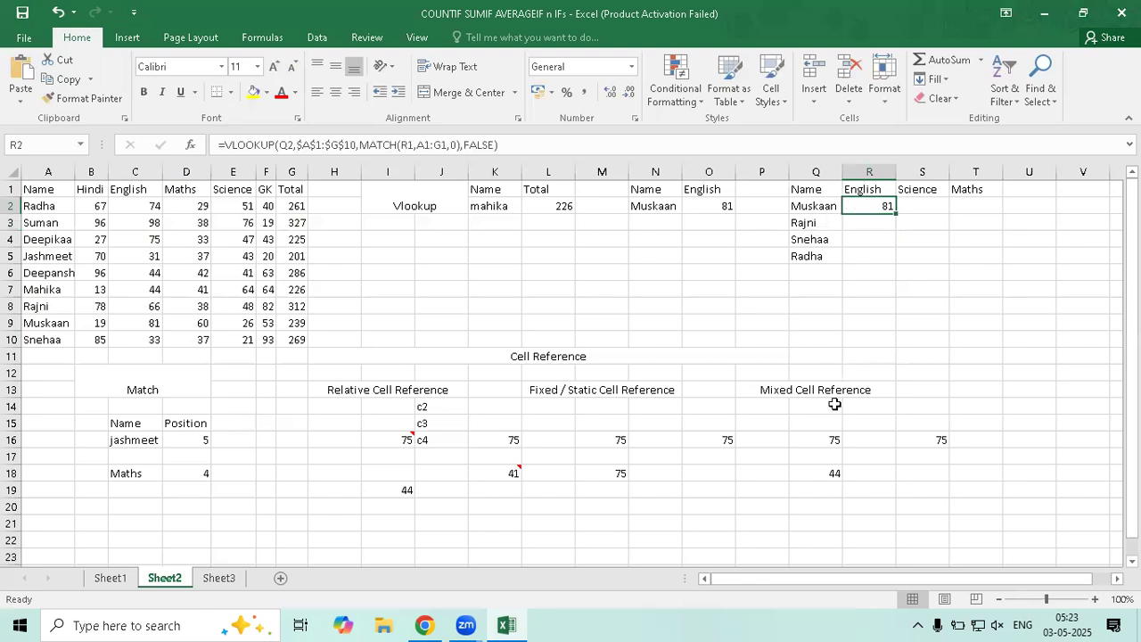
pyautogui.click(879, 218)
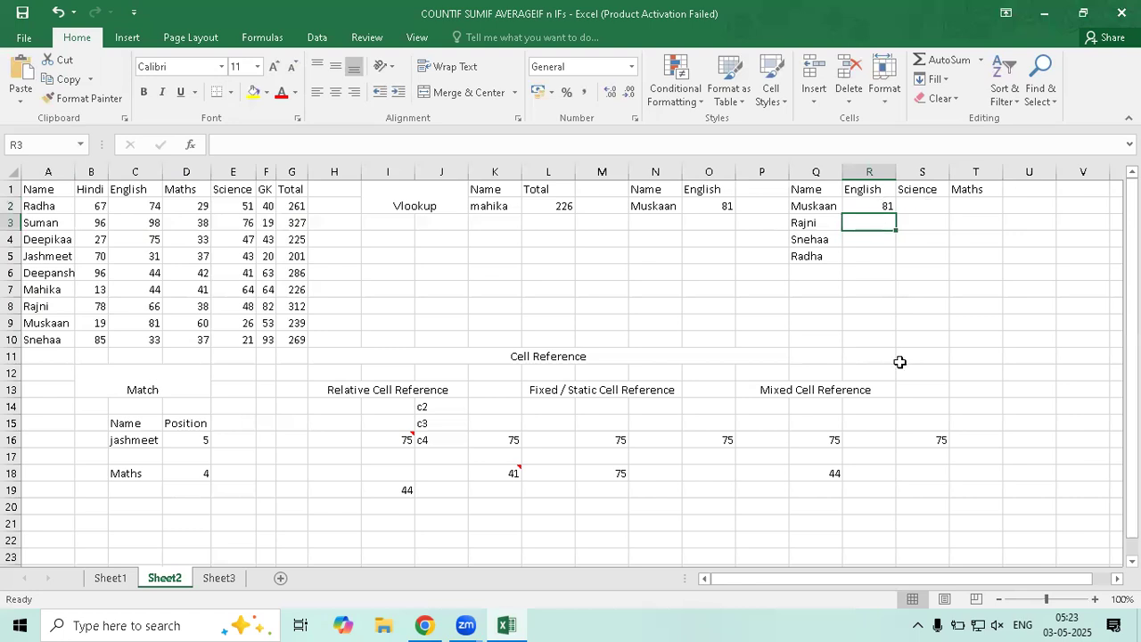
pyautogui.press('Up')
pyautogui.press('Right')
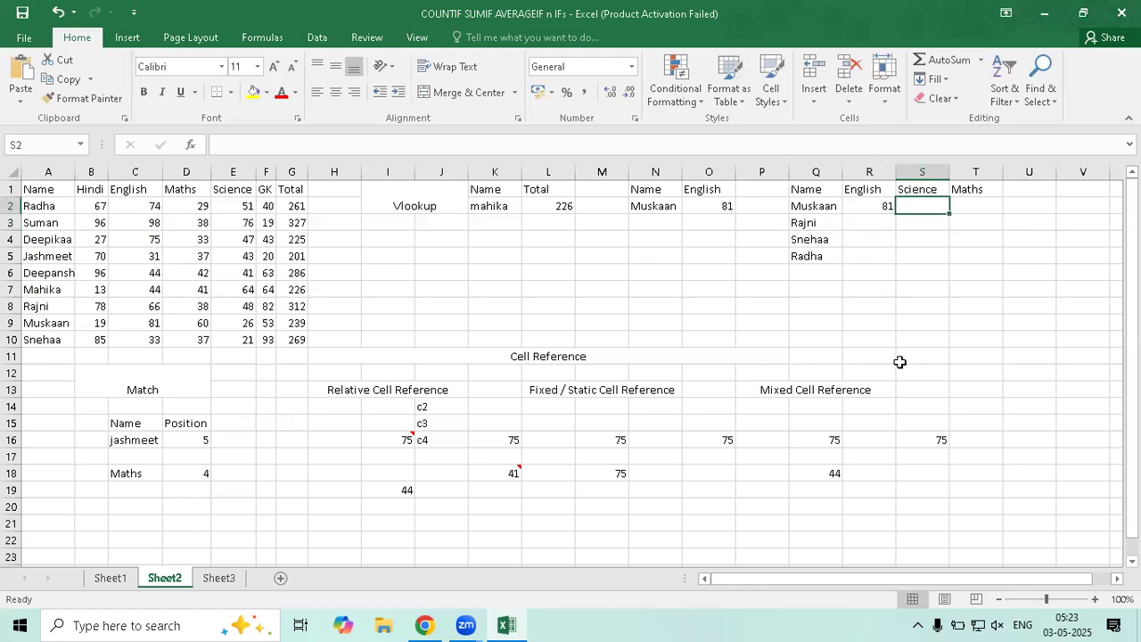
# Type the reference notes 'R2' in S2 and 'Q3' in R3
pyautogui.click(811, 210)
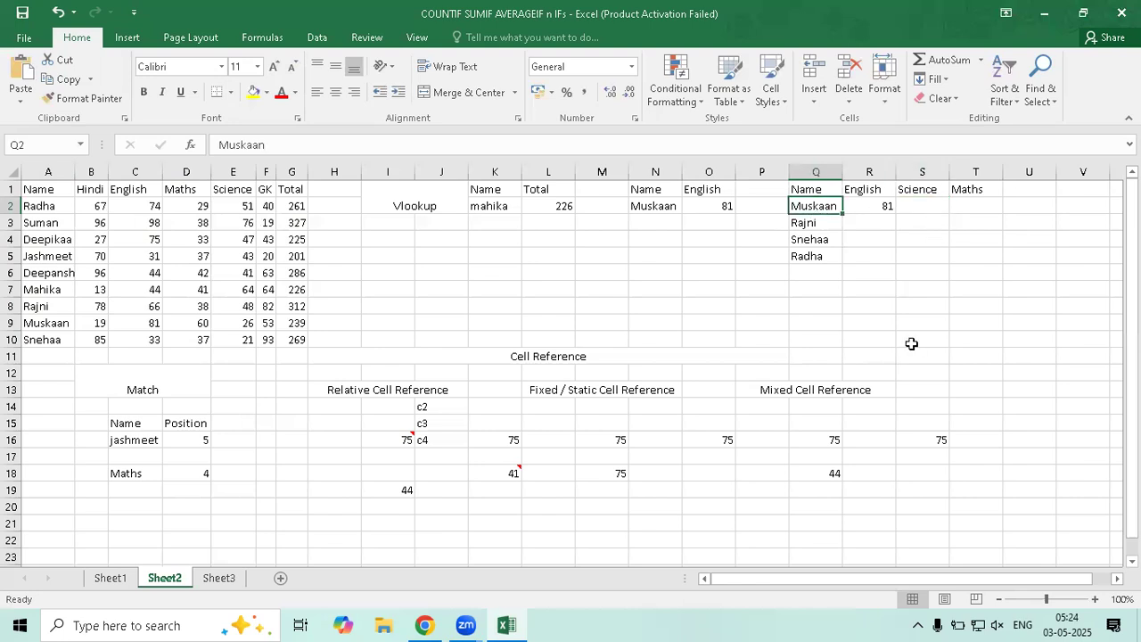
pyautogui.press('Right')
pyautogui.press('Right')
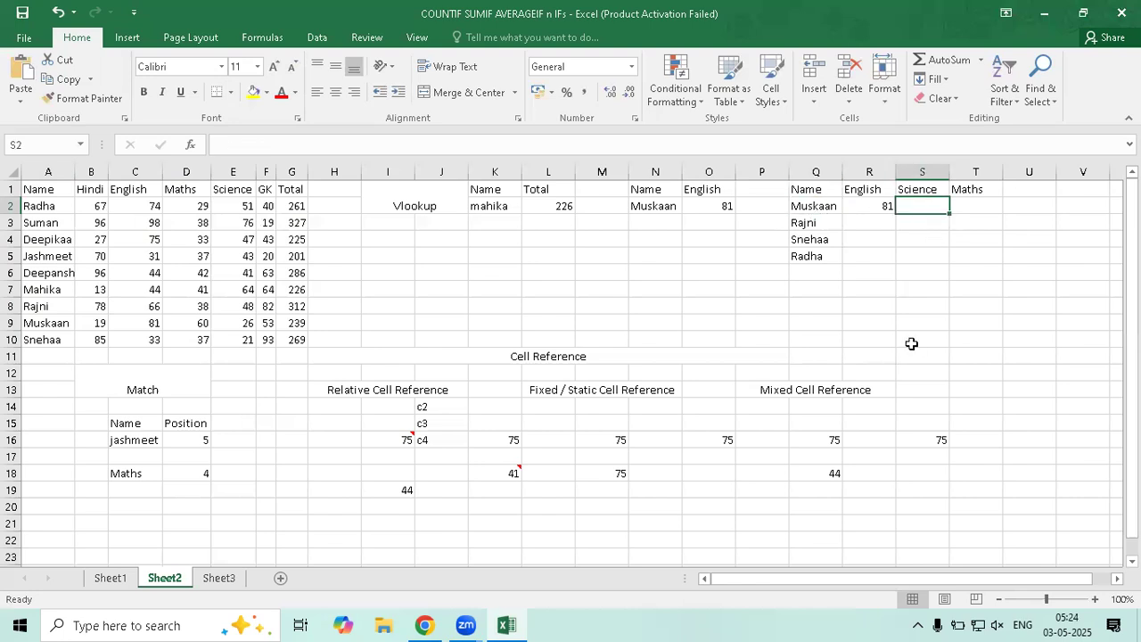
pyautogui.write('R2')
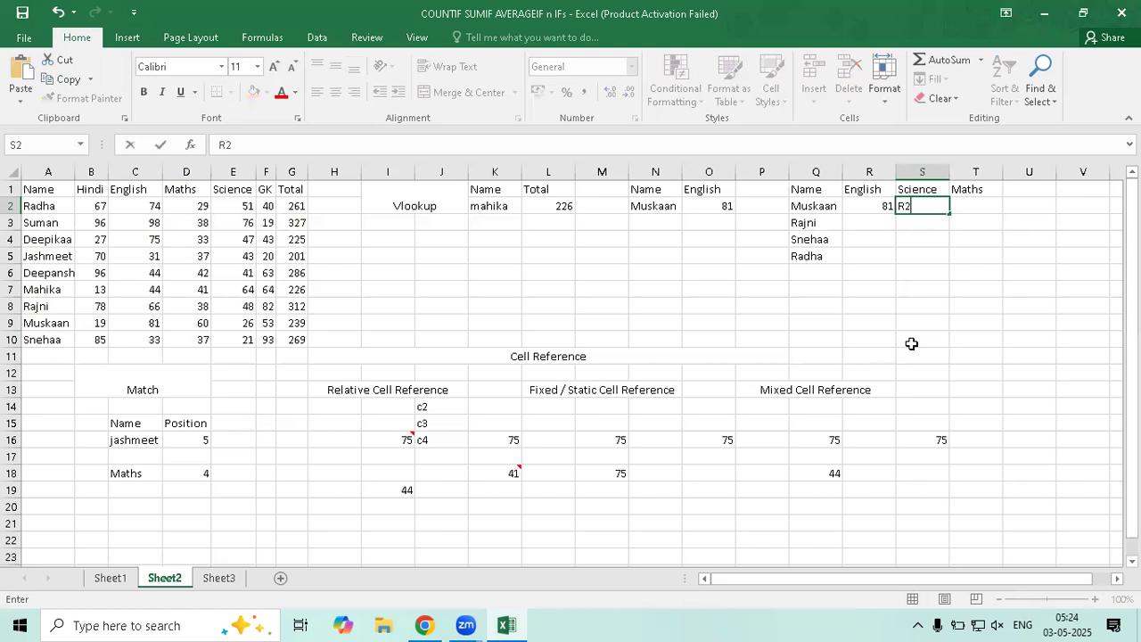
pyautogui.press('Return')
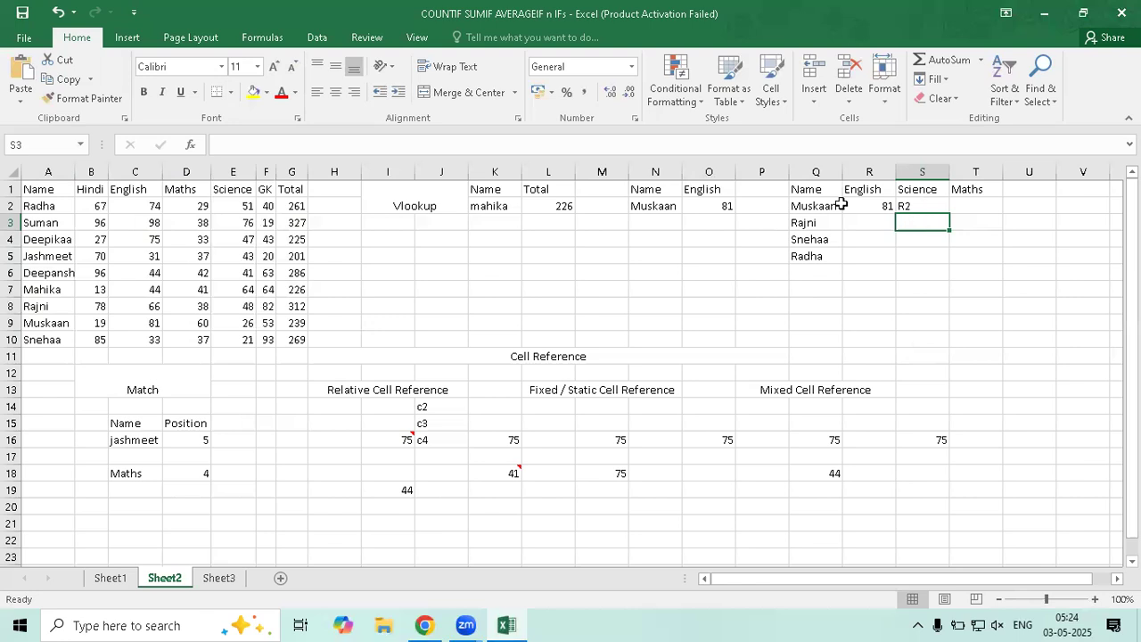
pyautogui.press('Up')
pyautogui.press('Left')
pyautogui.press('Left')
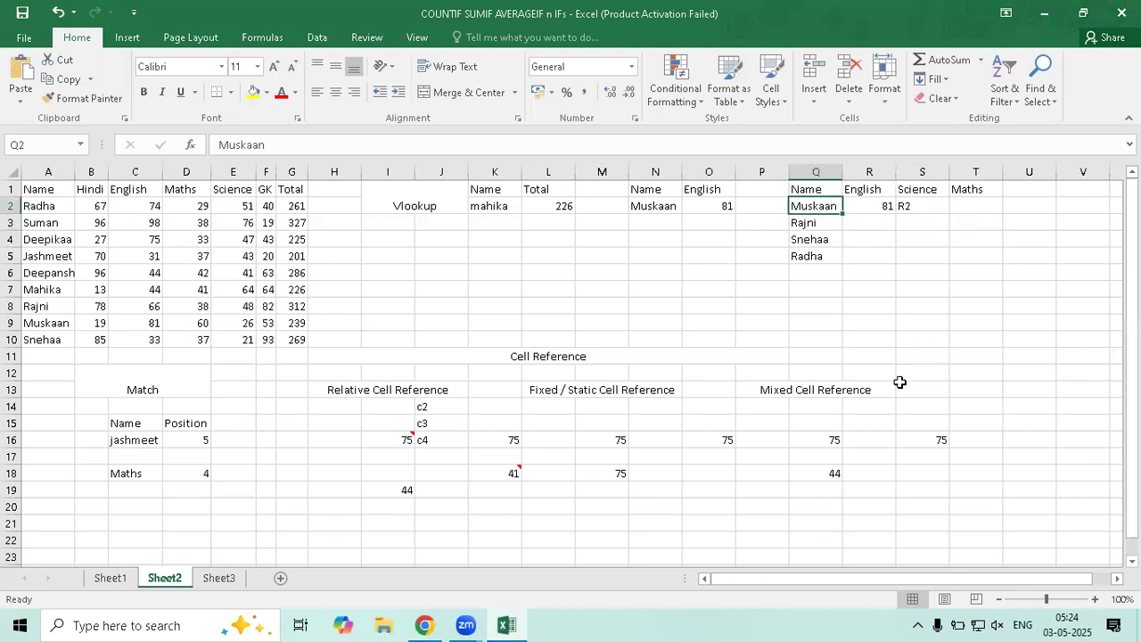
pyautogui.press('Right')
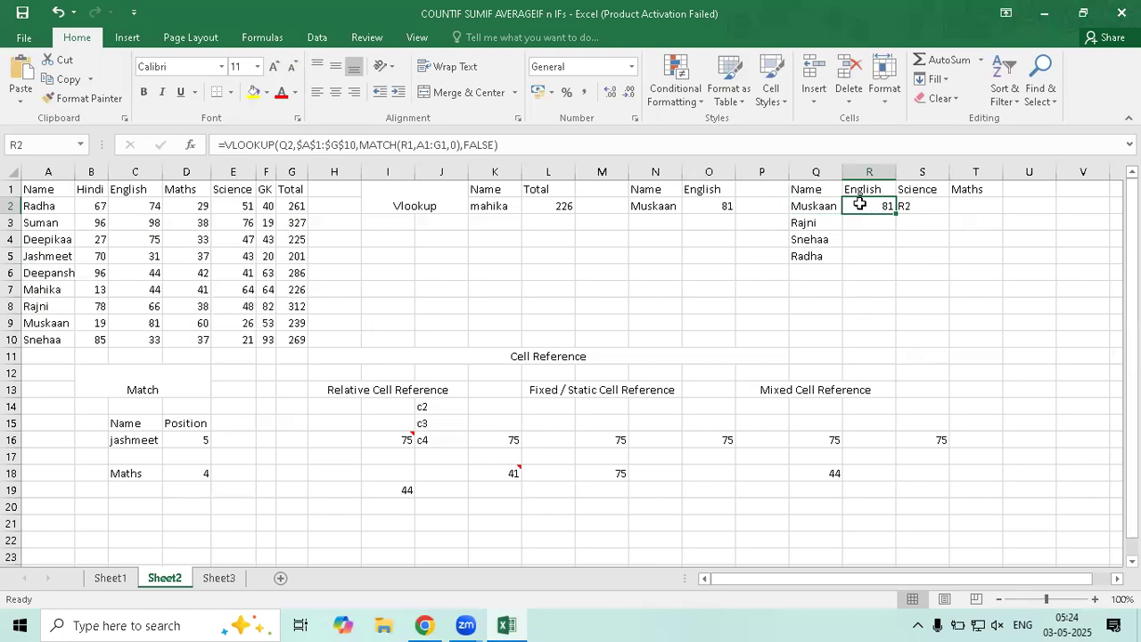
pyautogui.press('Down')
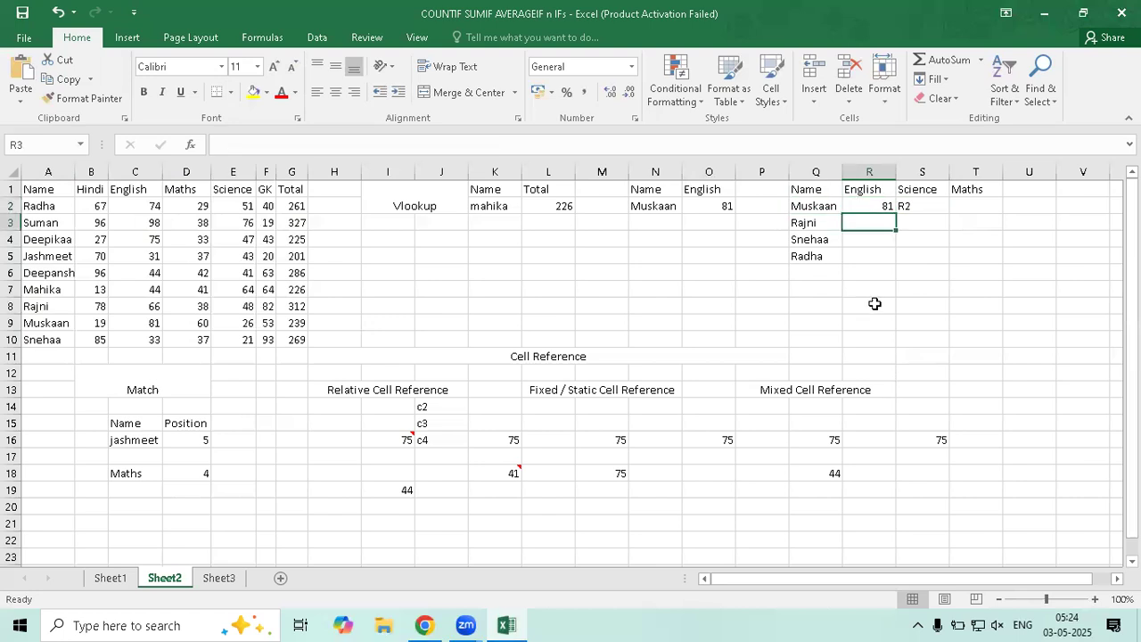
pyautogui.write('Q3')
pyautogui.press('Return')
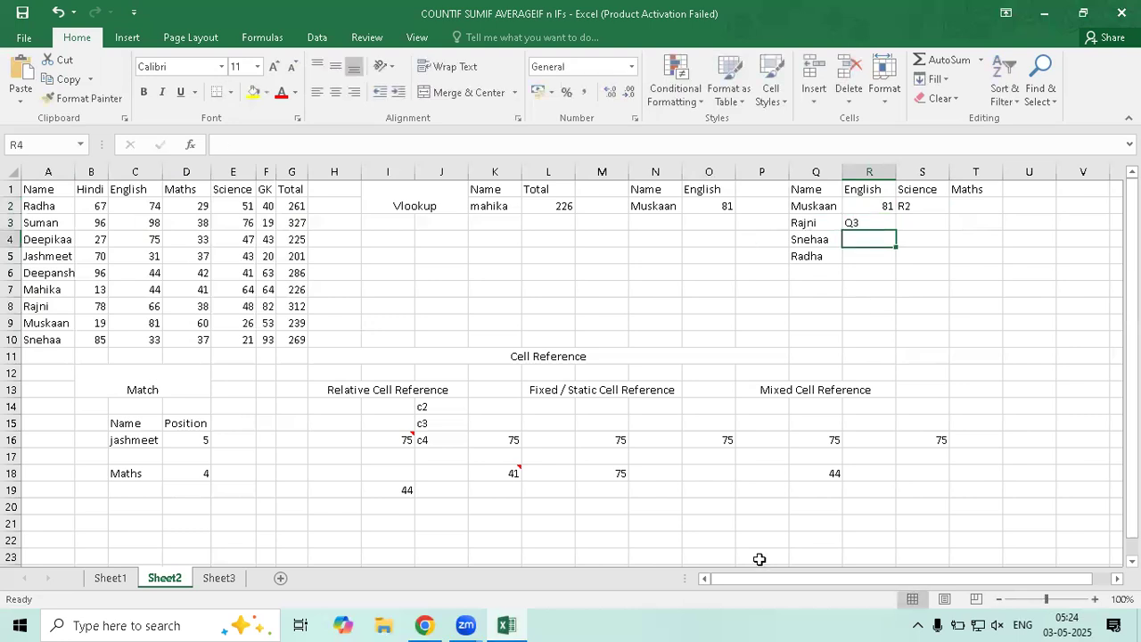
# Compare the R2 and Q3 notes against Muskaan's English formula in R2
pyautogui.press('Up')
pyautogui.press('Left')
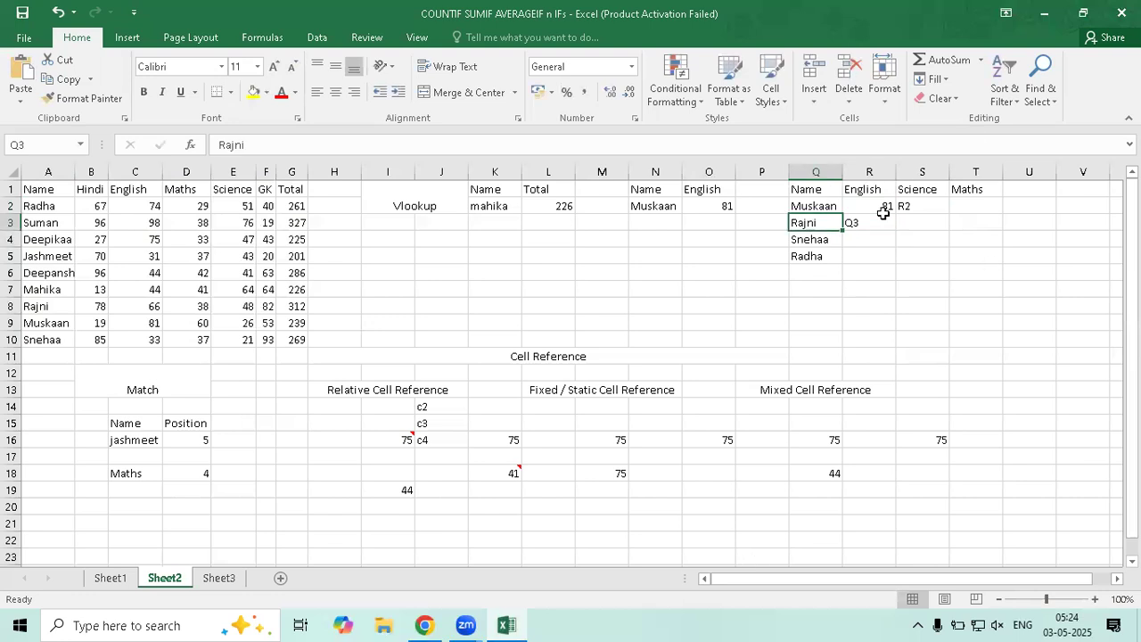
pyautogui.press('Up')
pyautogui.press('Right')
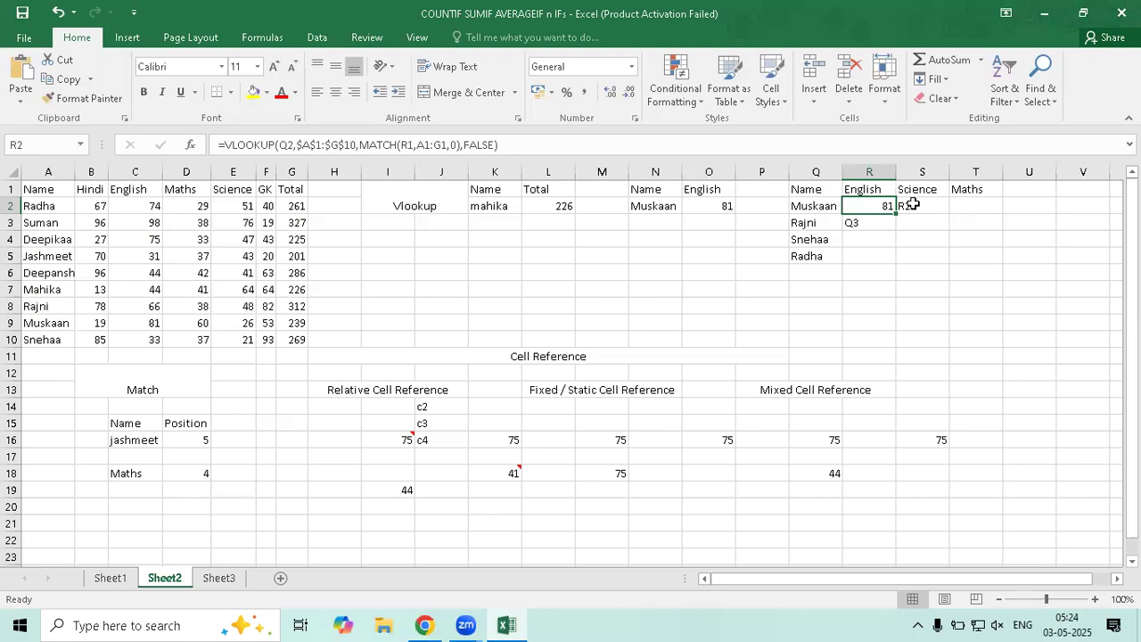
pyautogui.press('Right')
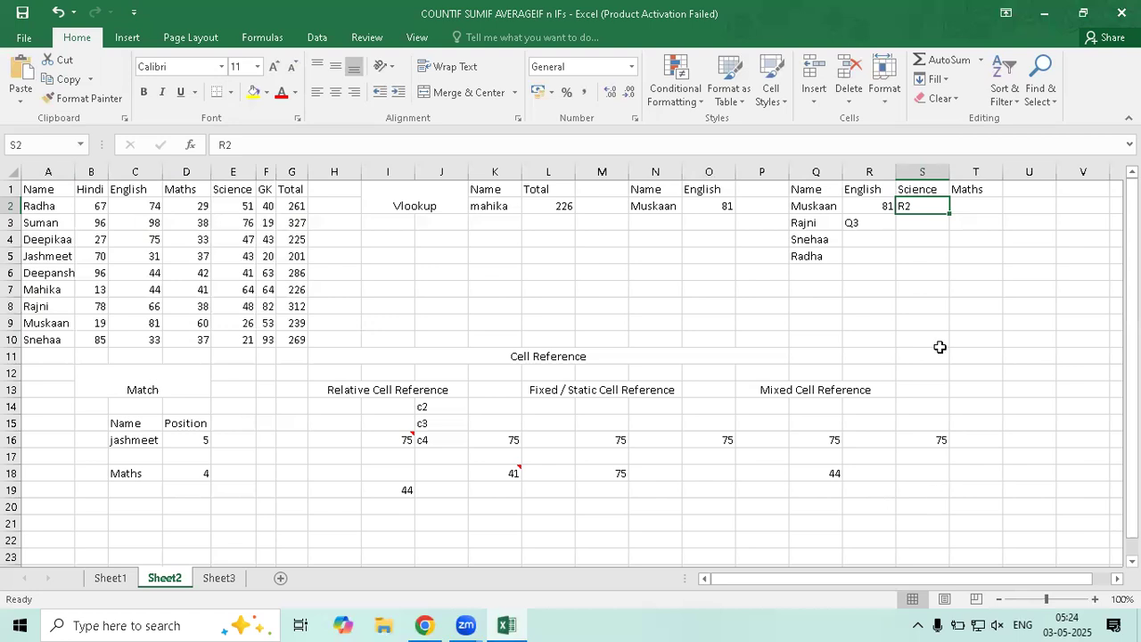
pyautogui.click(869, 222)
pyautogui.click(927, 210)
pyautogui.press('Left')
pyautogui.press('Left')
pyautogui.press('Right')
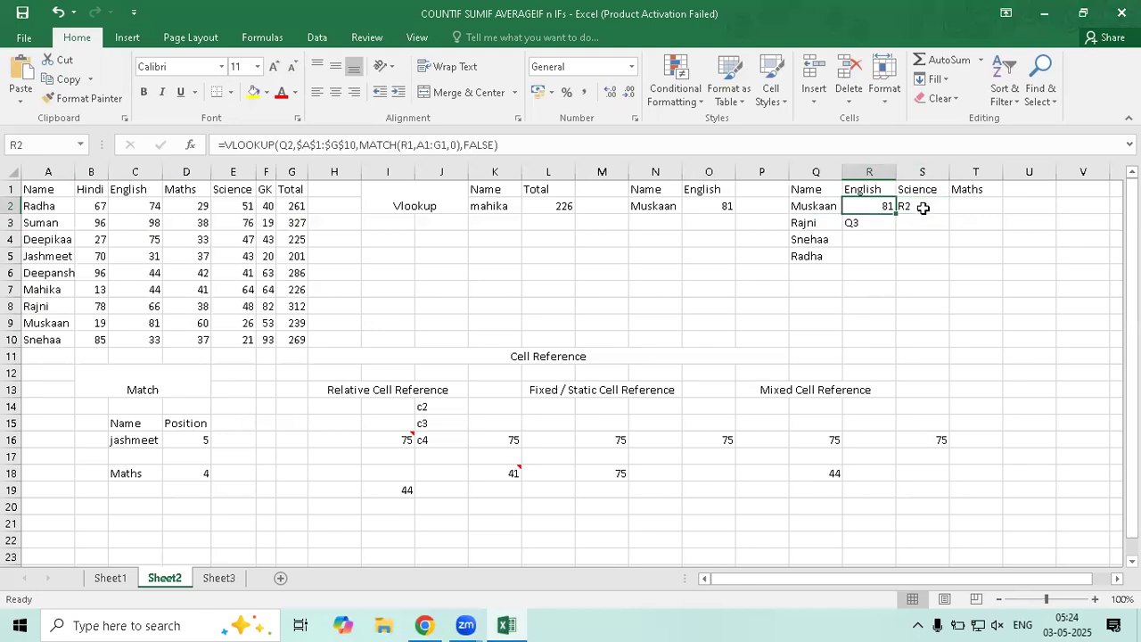
pyautogui.press('Right')
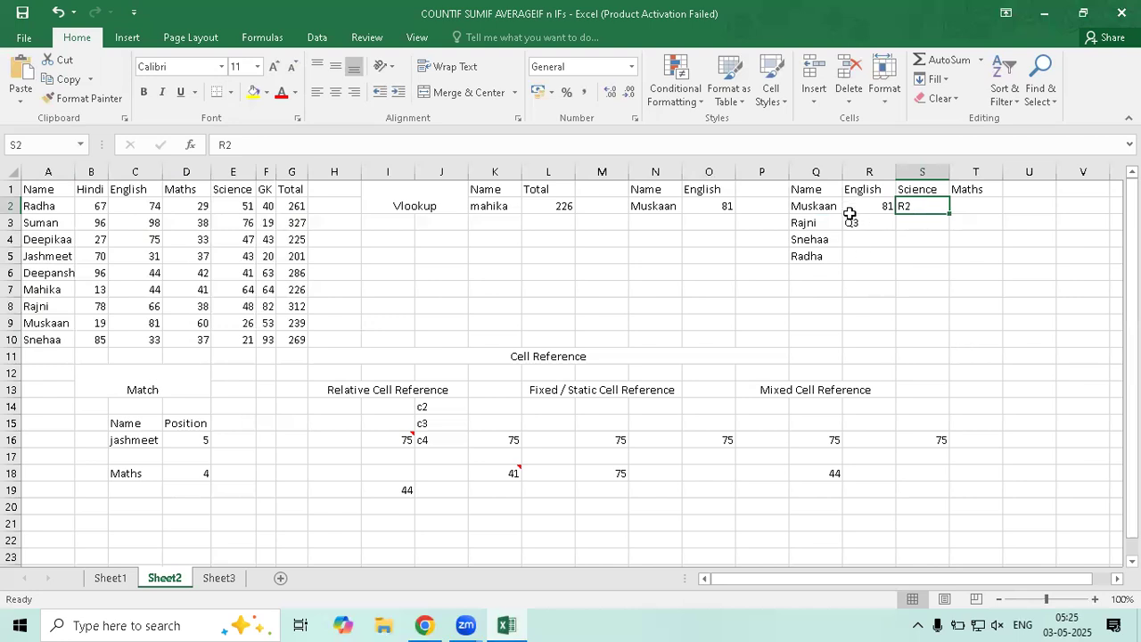
pyautogui.click(889, 224)
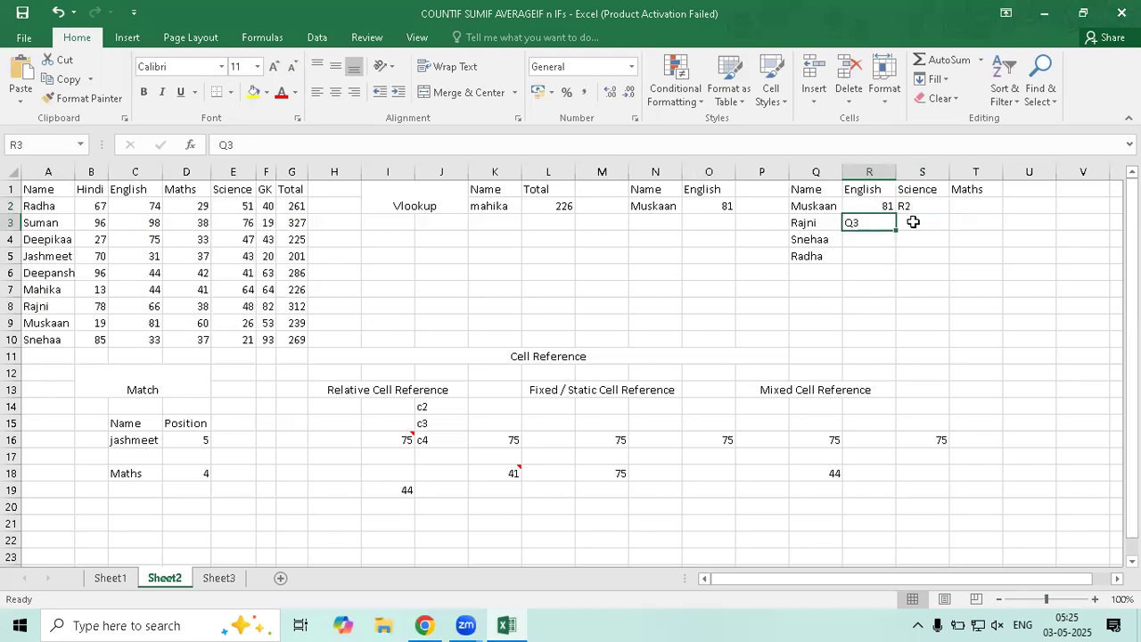
pyautogui.click(913, 210)
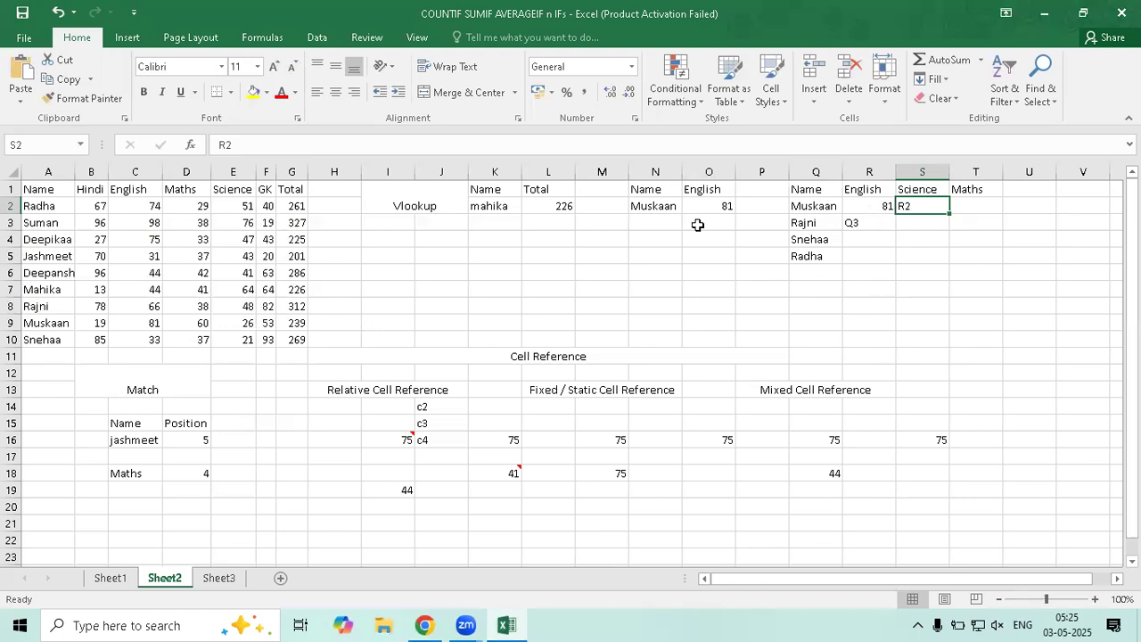
pyautogui.press('Left')
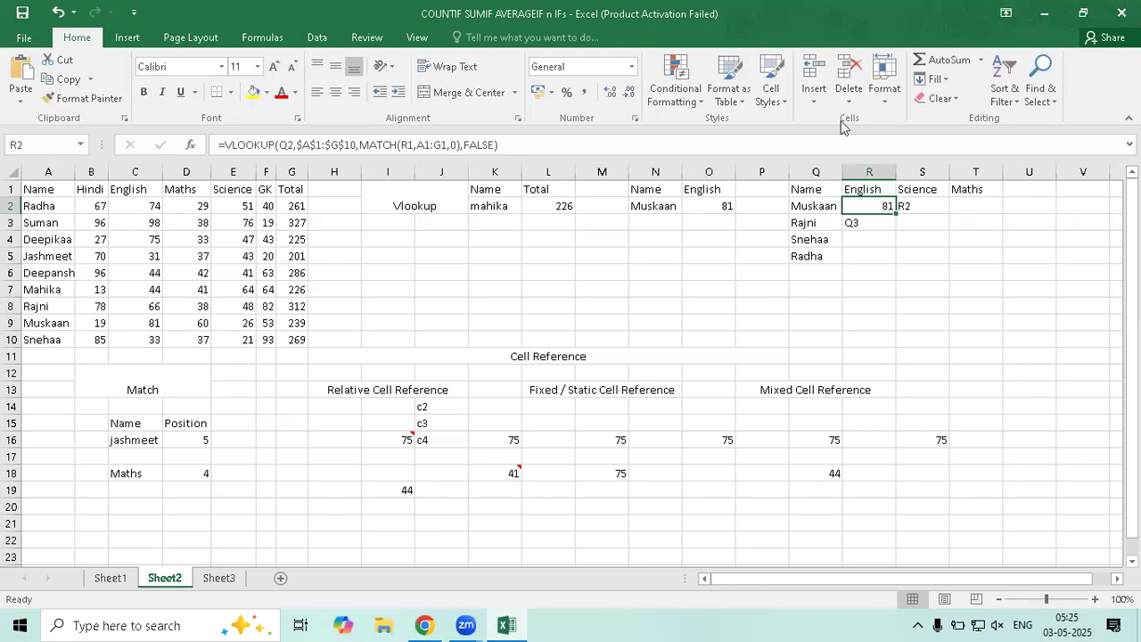
# Change R2's VLOOKUP lookup value to $Q2, keeping Muskaan's English mark at 81
pyautogui.press('F2')
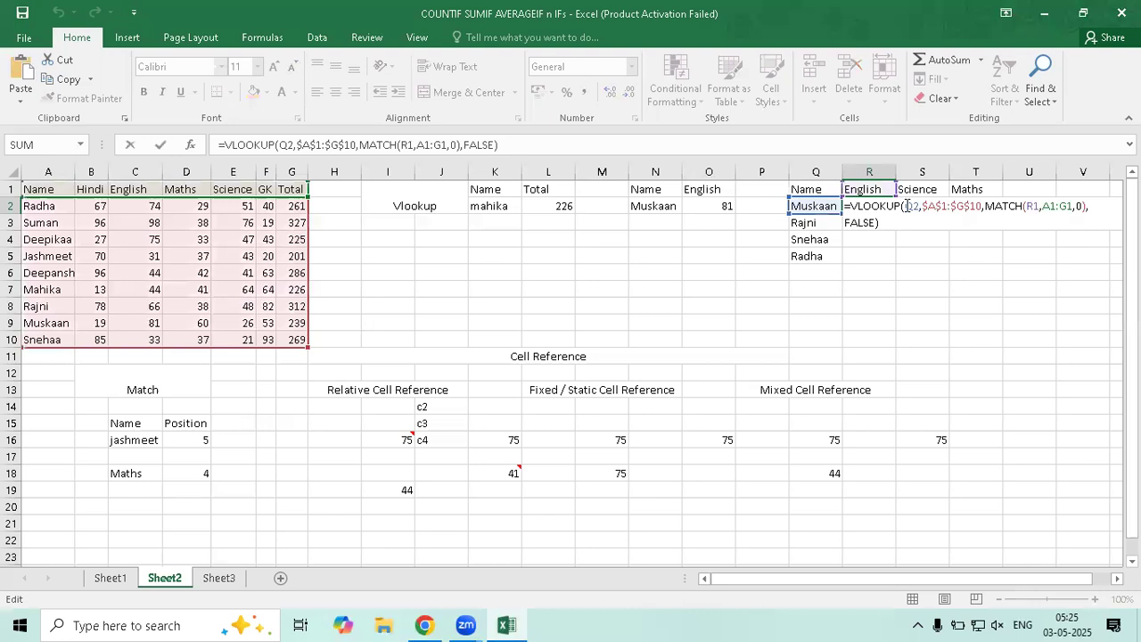
pyautogui.click(905, 206)
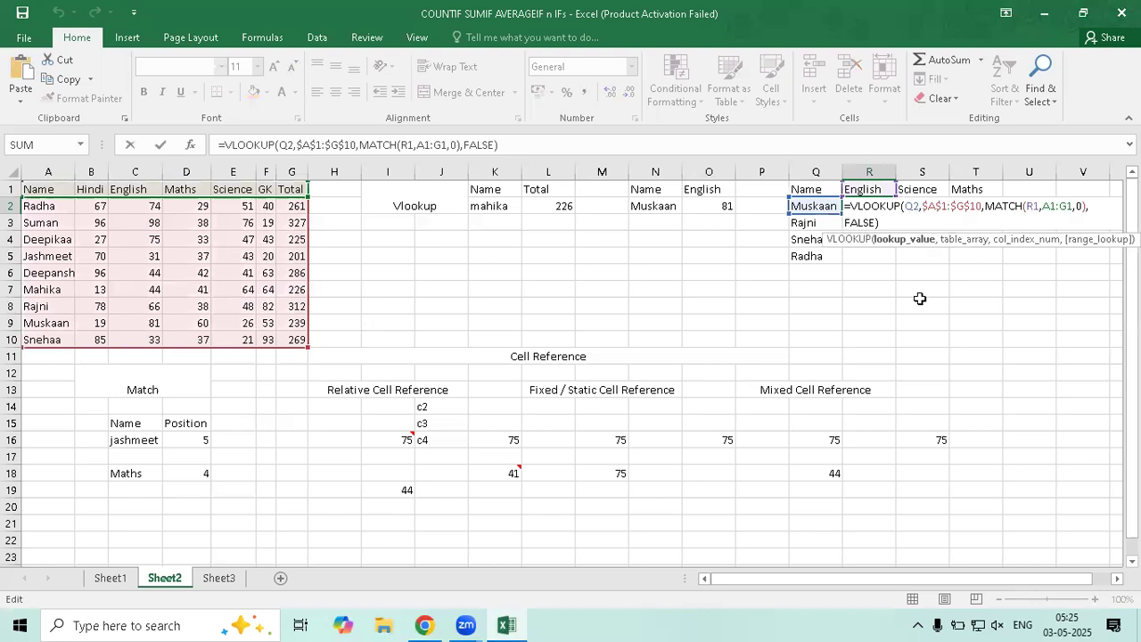
pyautogui.write('$')
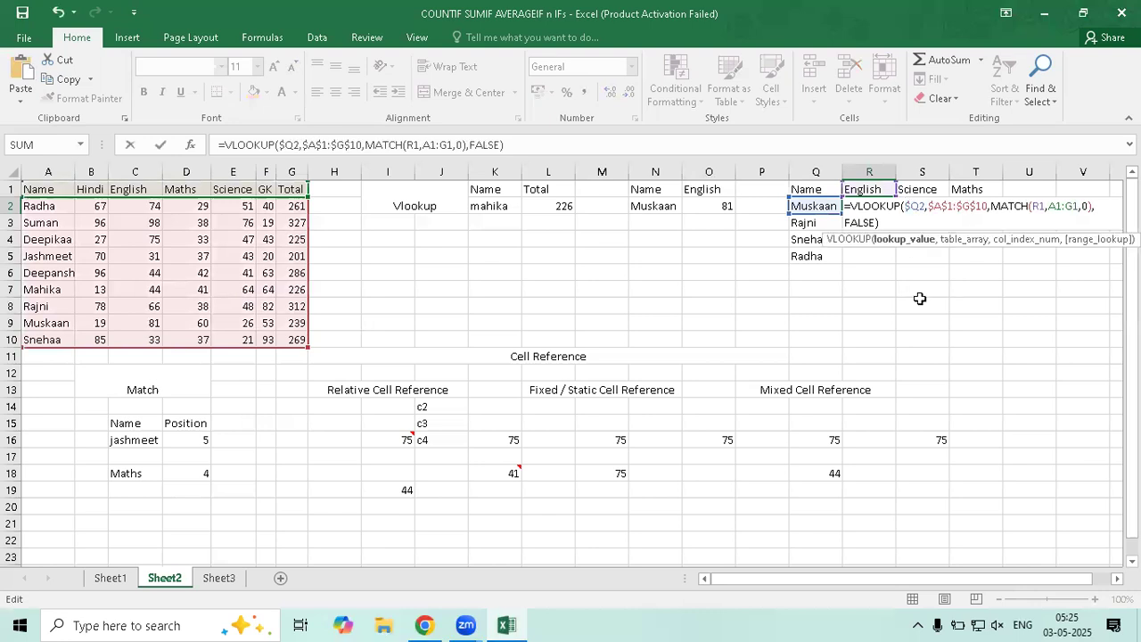
pyautogui.press('Return')
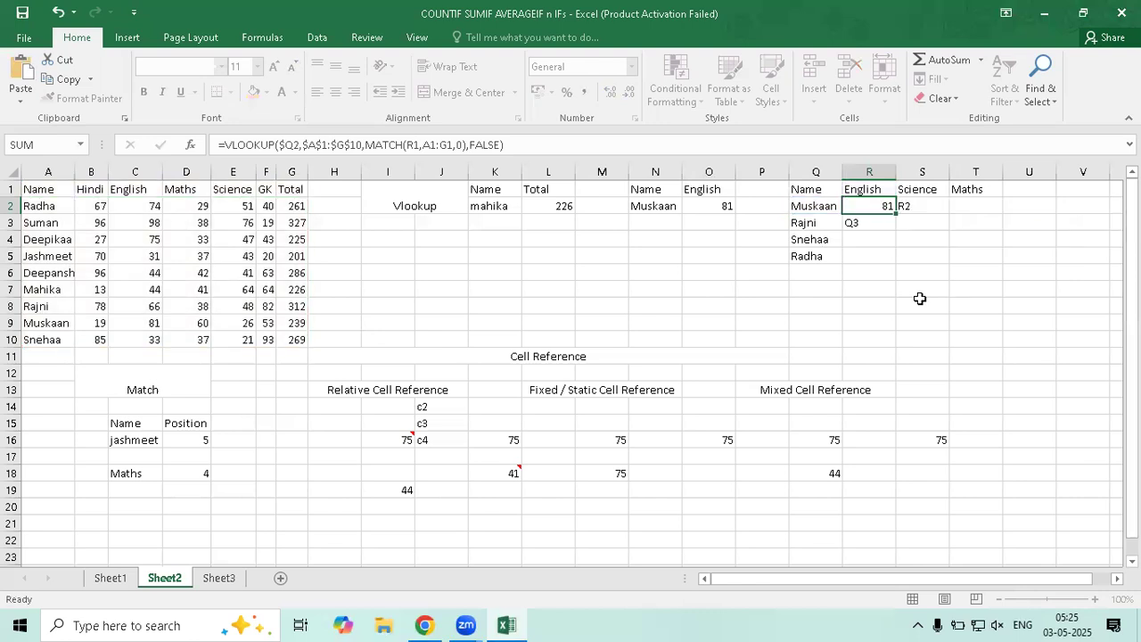
# Replace the 'R2' note in S2 with 'Q2' and view R2's formula again
pyautogui.click(892, 207)
pyautogui.press('Right')
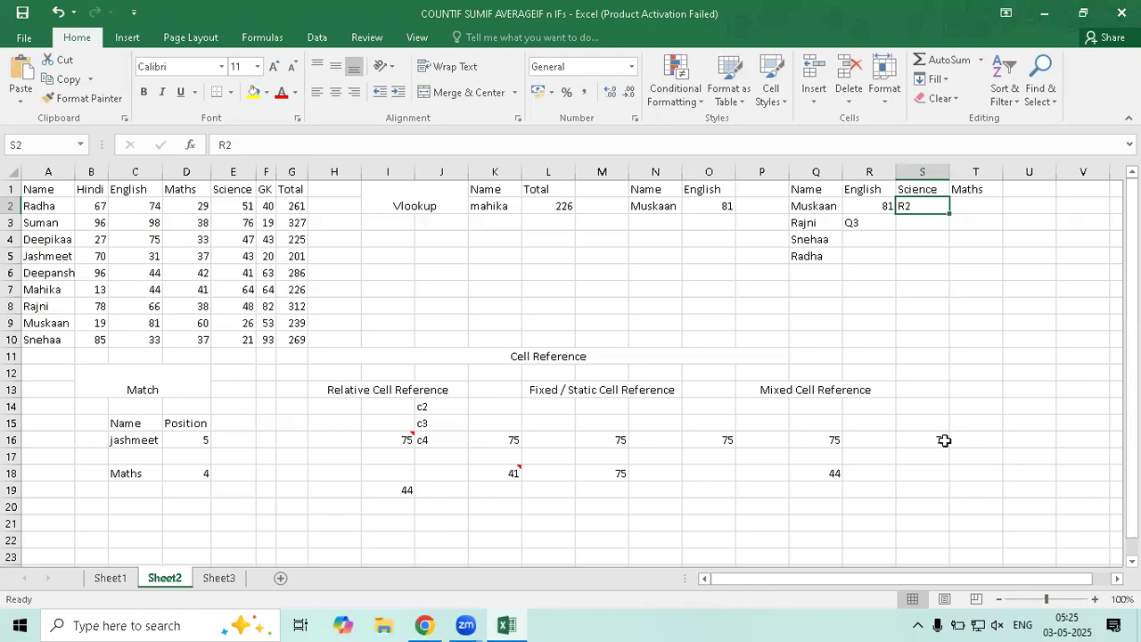
pyautogui.write('Q2')
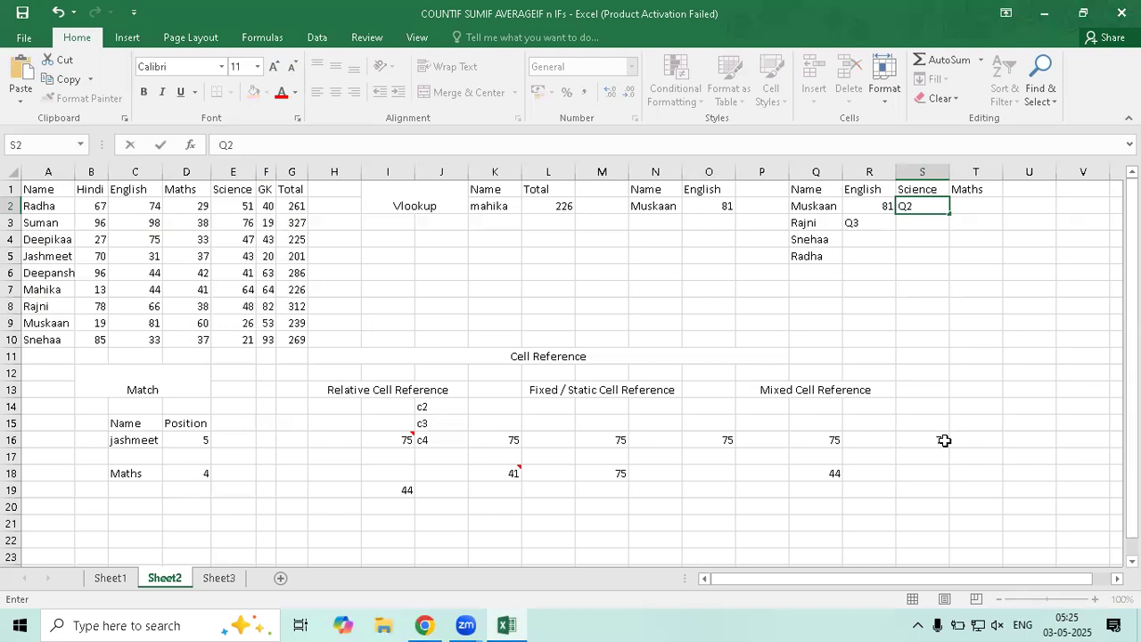
pyautogui.press('Return')
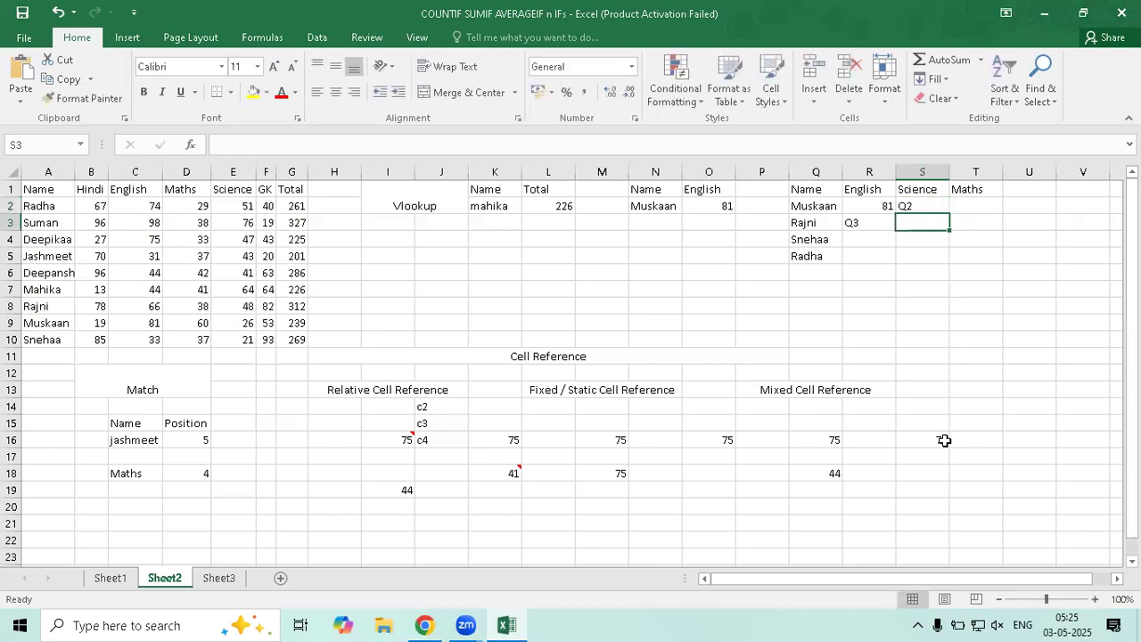
pyautogui.click(825, 208)
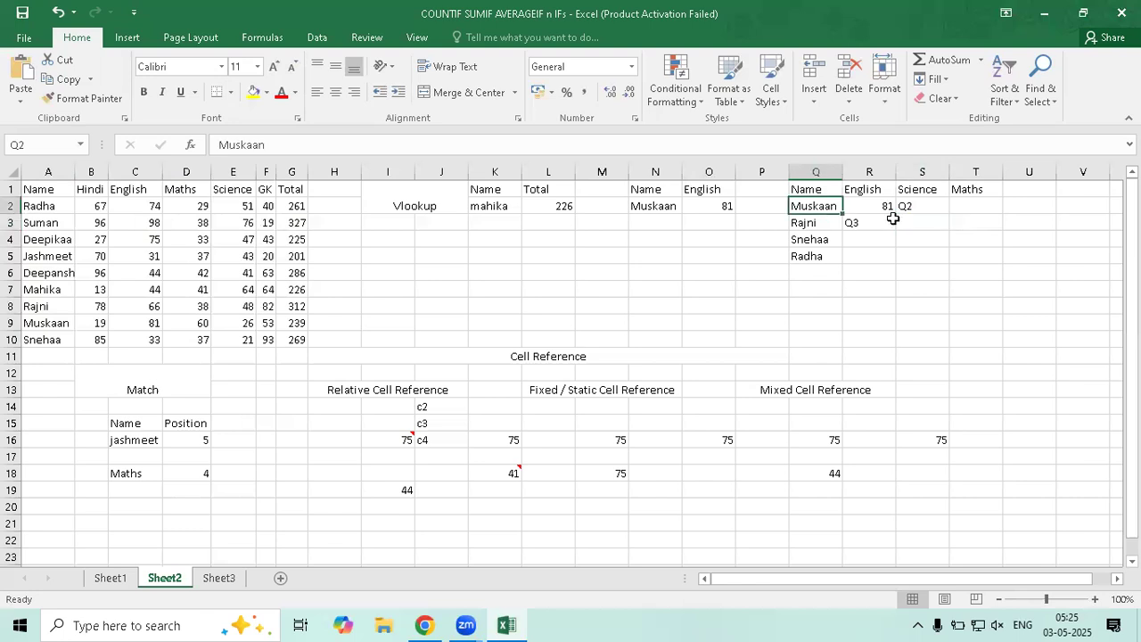
pyautogui.click(928, 208)
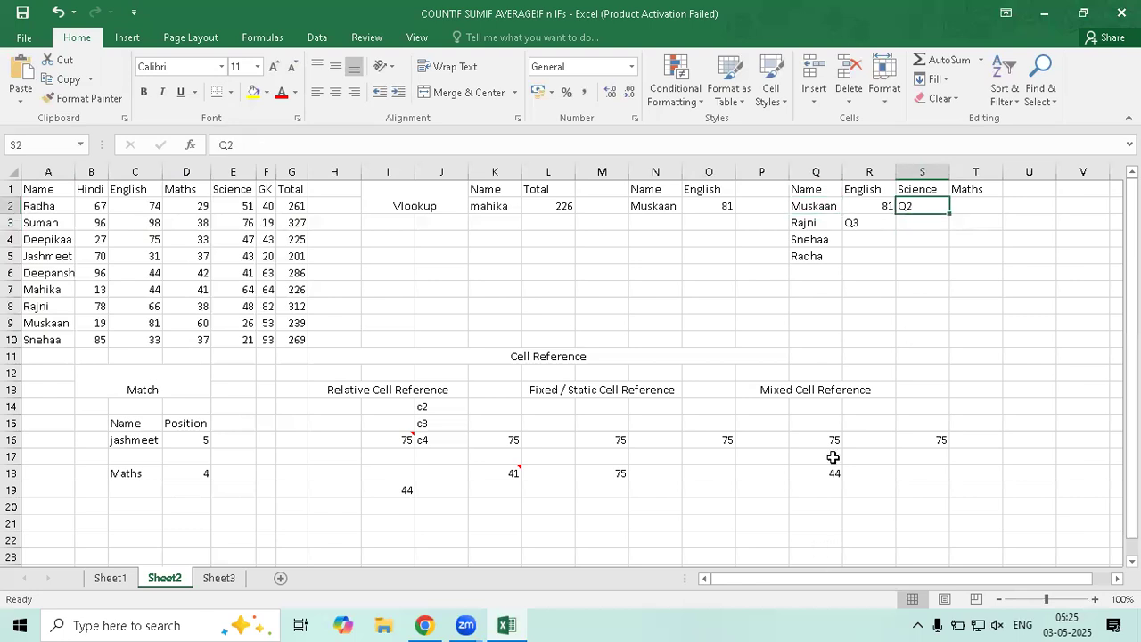
pyautogui.click(859, 224)
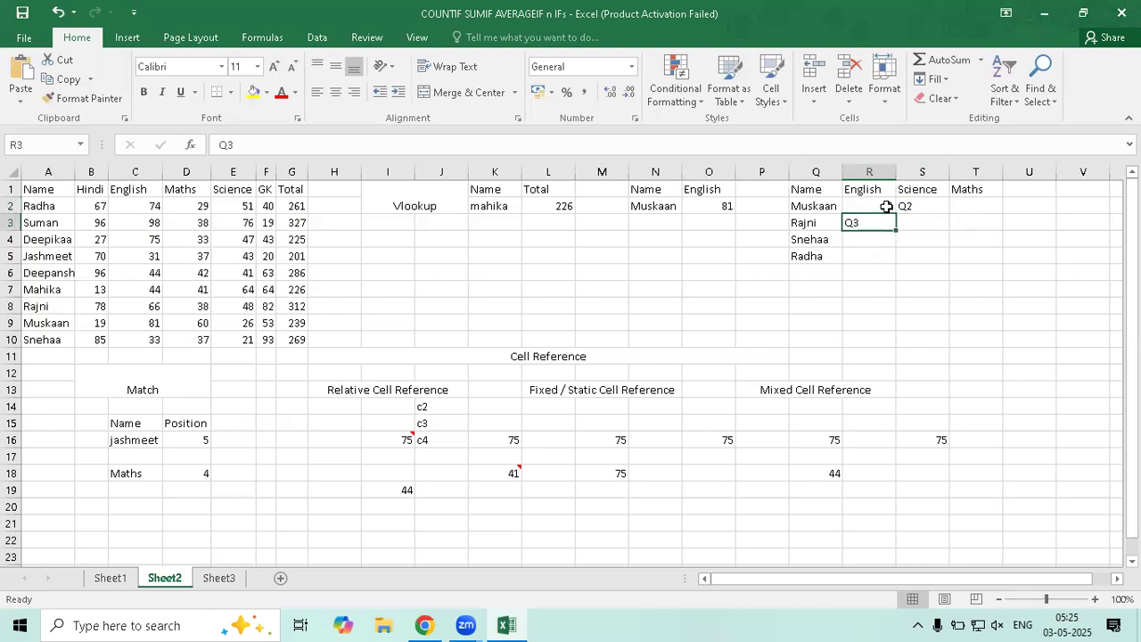
pyautogui.click(882, 207)
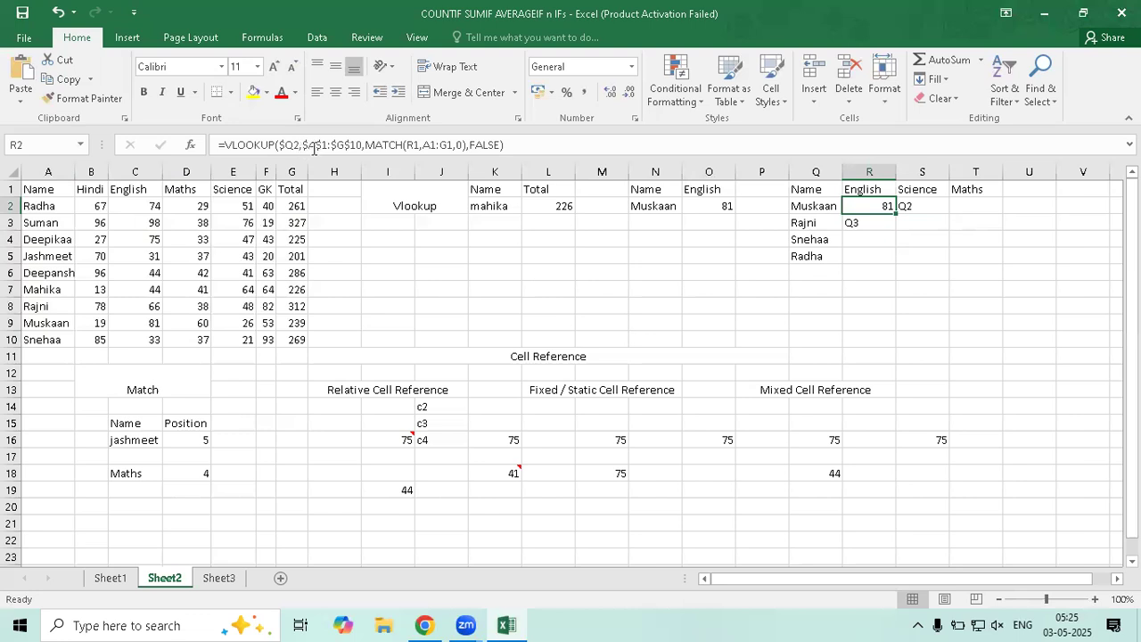
pyautogui.moveTo(305, 145); pyautogui.dragTo(362, 144)
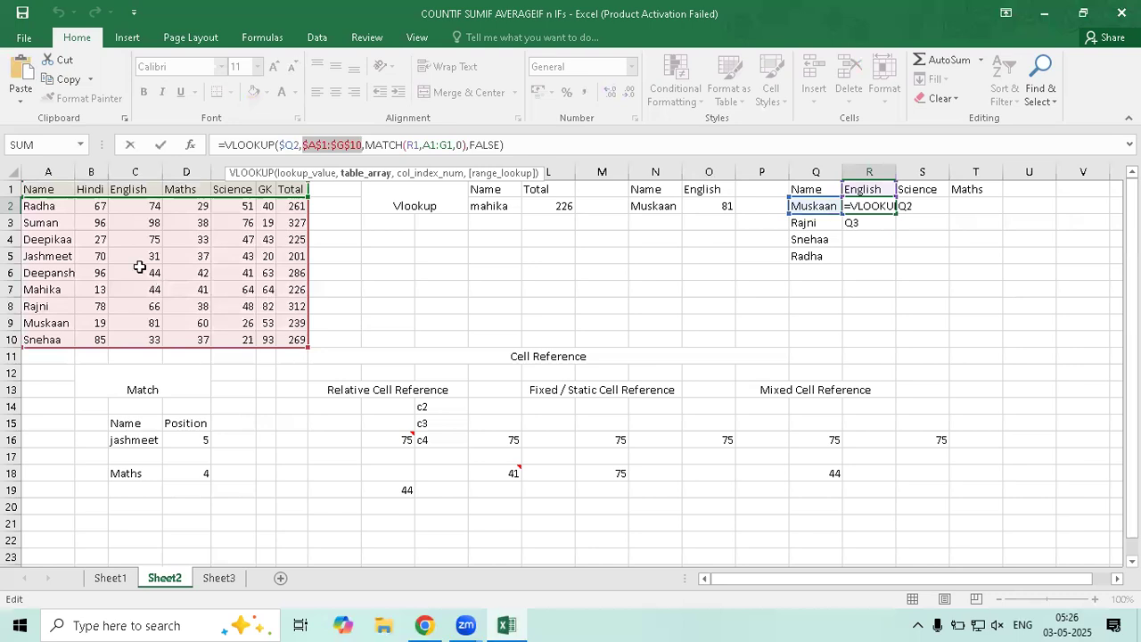
pyautogui.press('Return')
pyautogui.click(851, 210)
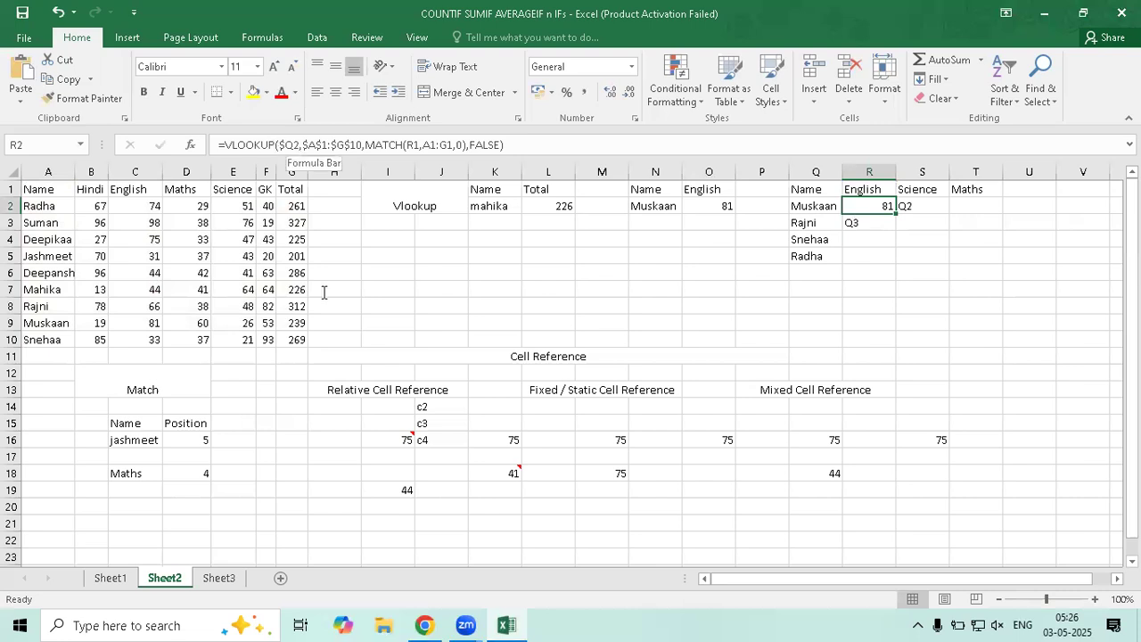
pyautogui.press('F2')
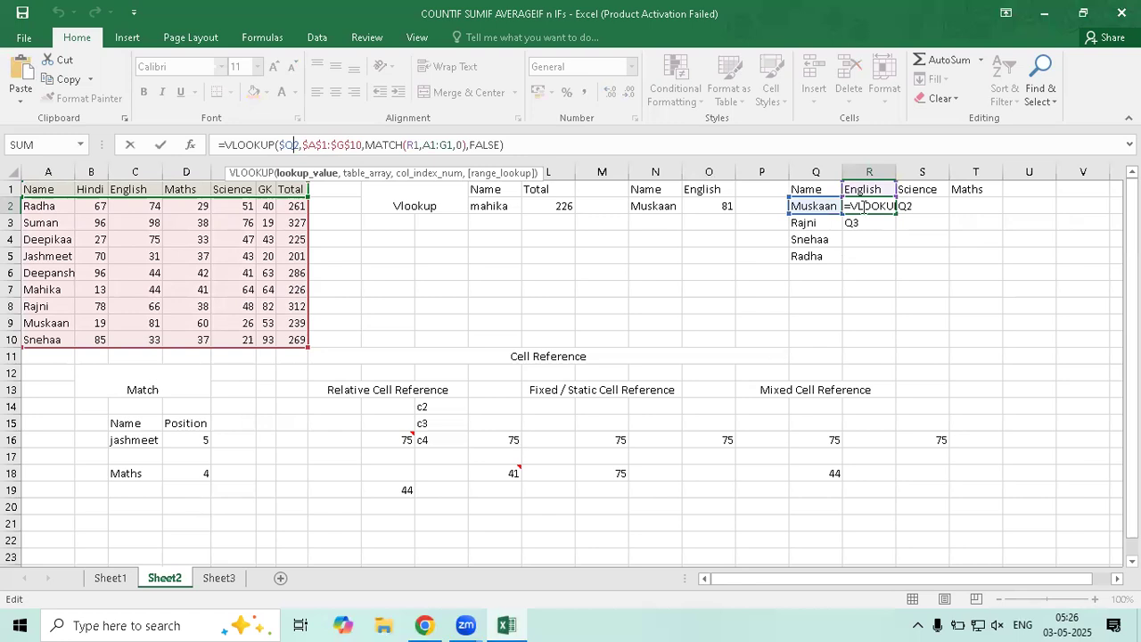
pyautogui.press('Return')
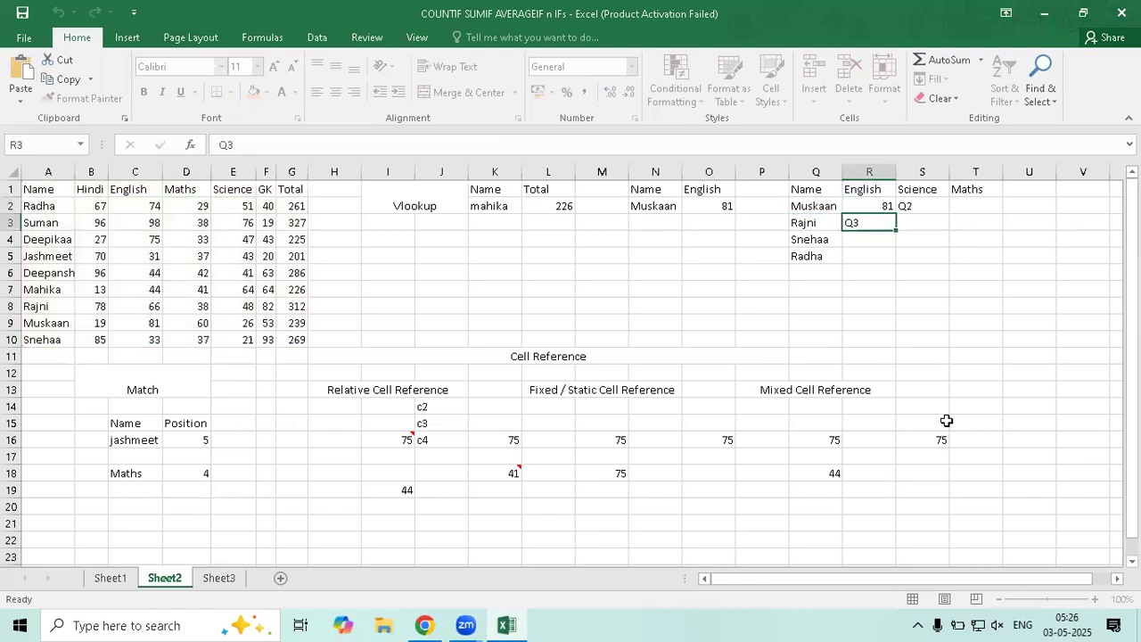
pyautogui.click(907, 204)
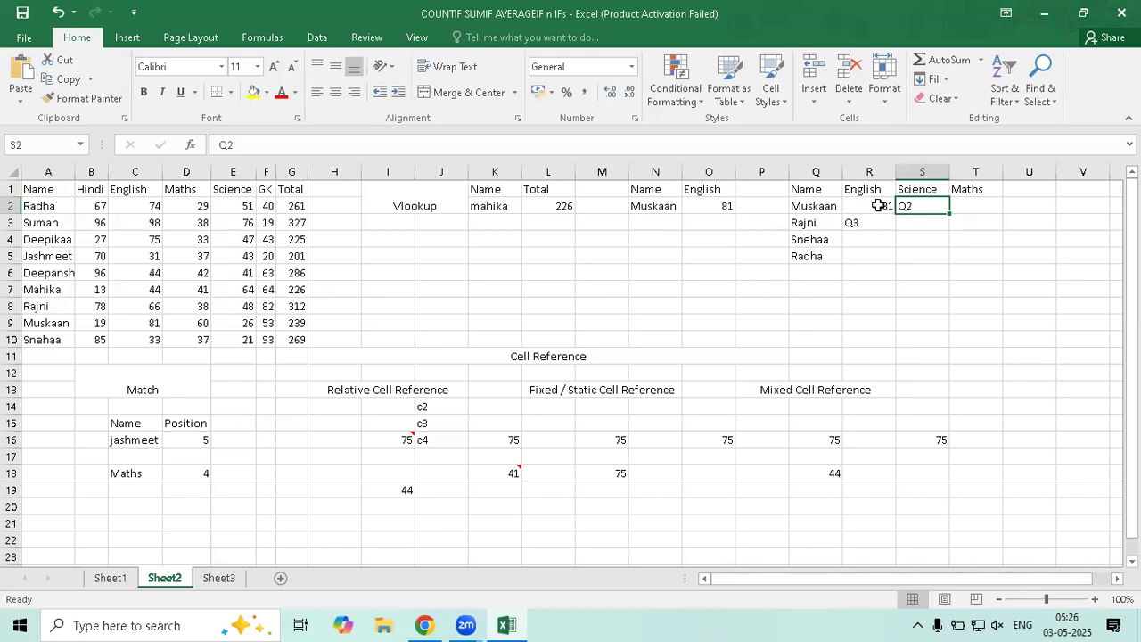
pyautogui.press('Left')
pyautogui.press('Left')
pyautogui.press('Right')
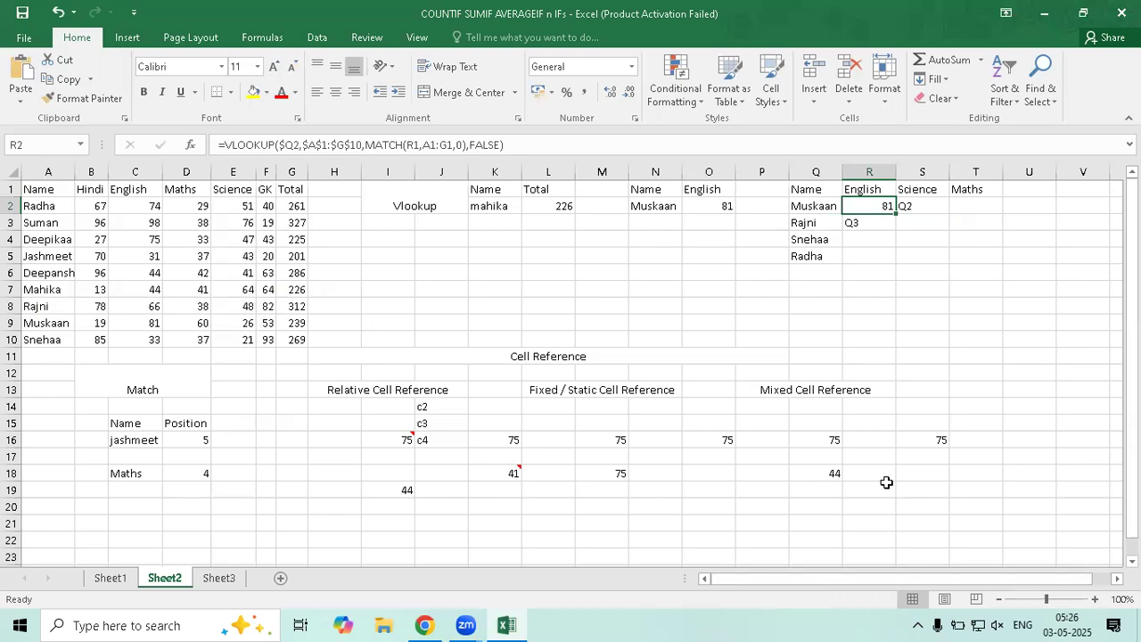
pyautogui.press('Right')
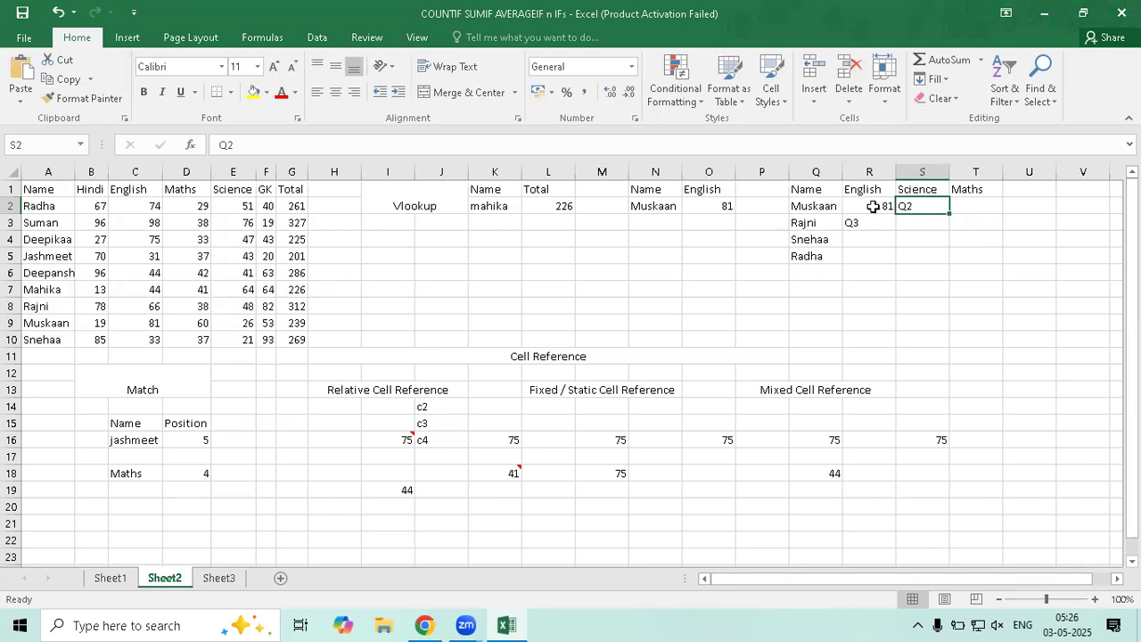
pyautogui.press('Left')
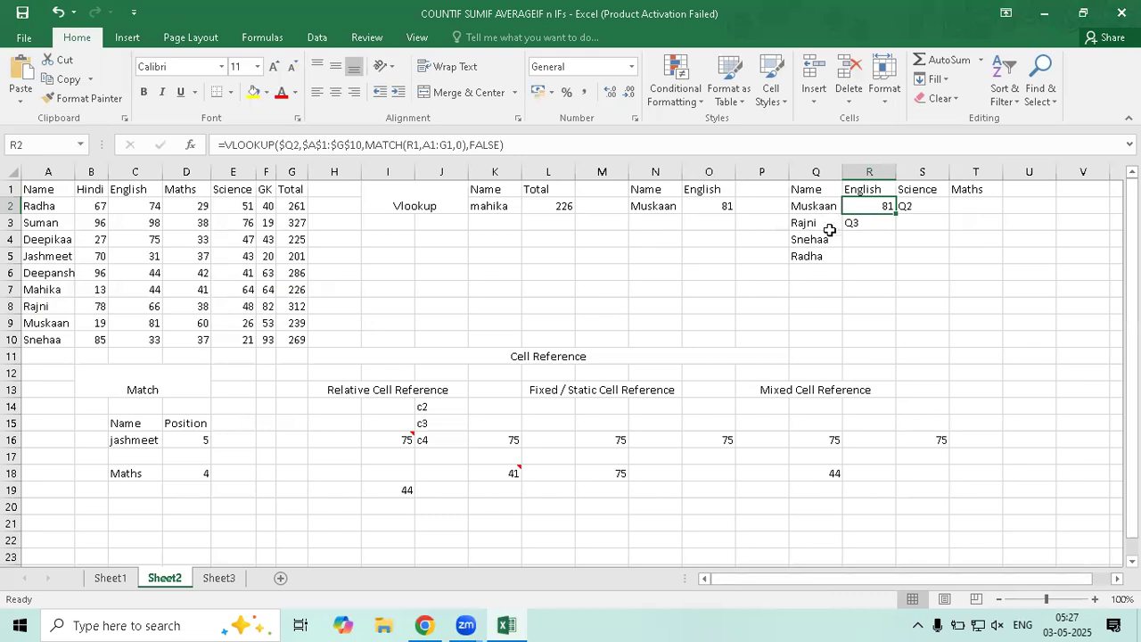
pyautogui.press('Left')
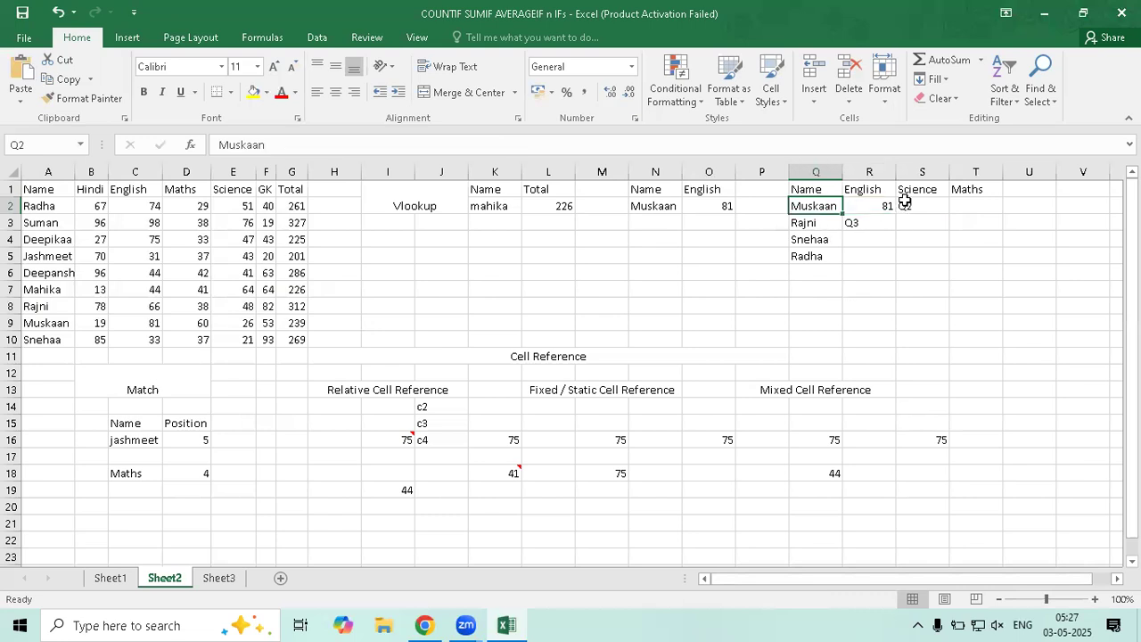
pyautogui.press('Right')
pyautogui.press('Right')
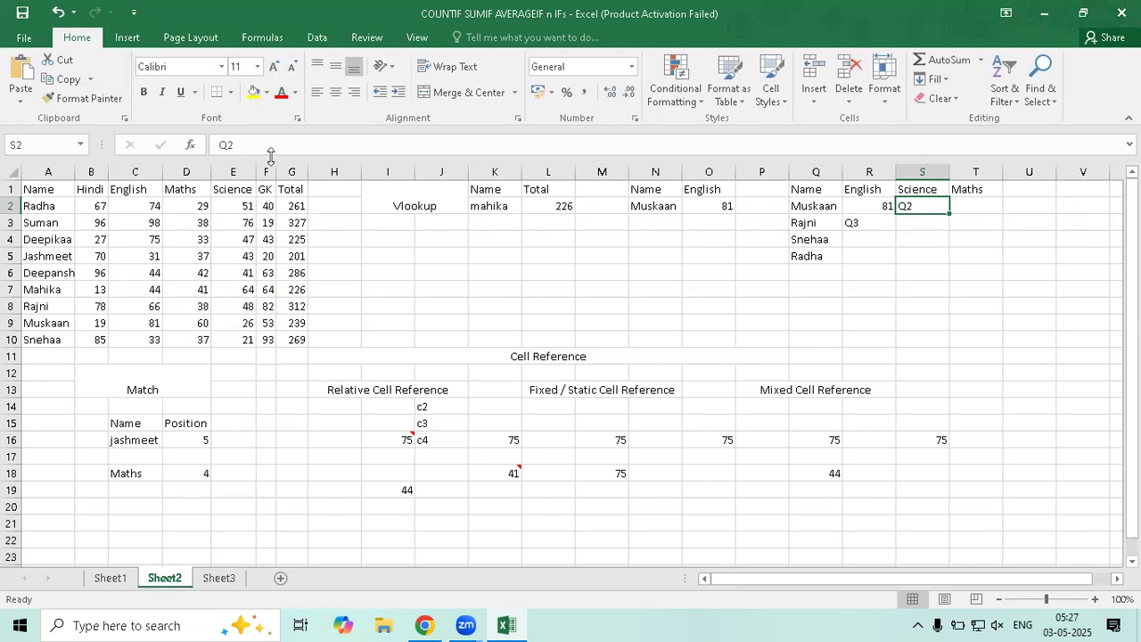
pyautogui.press('Left')
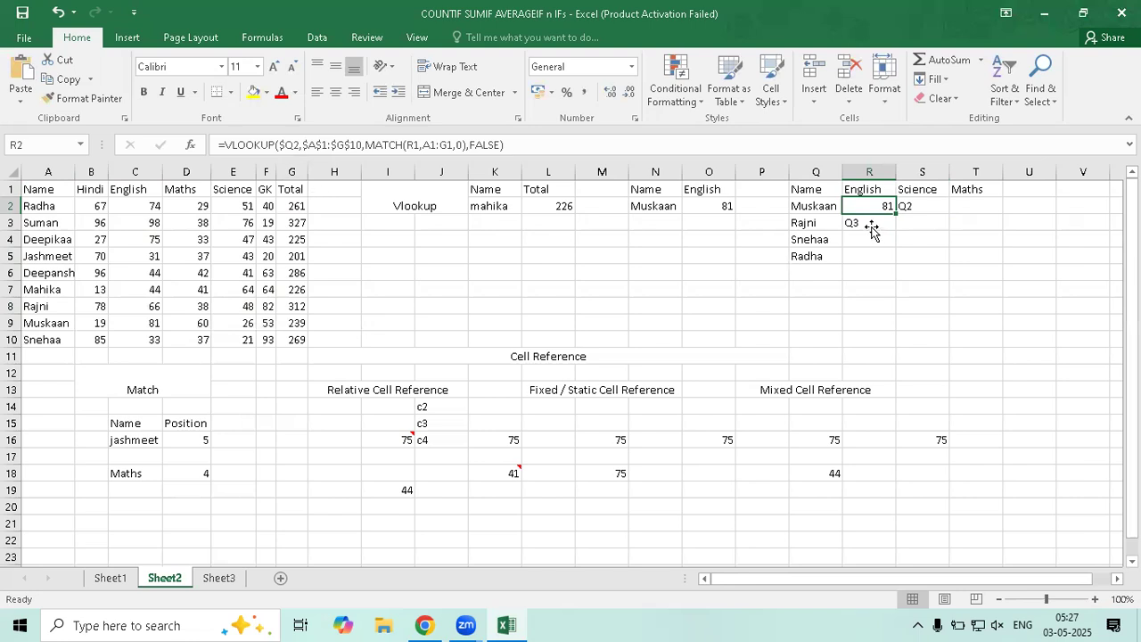
pyautogui.press('Down')
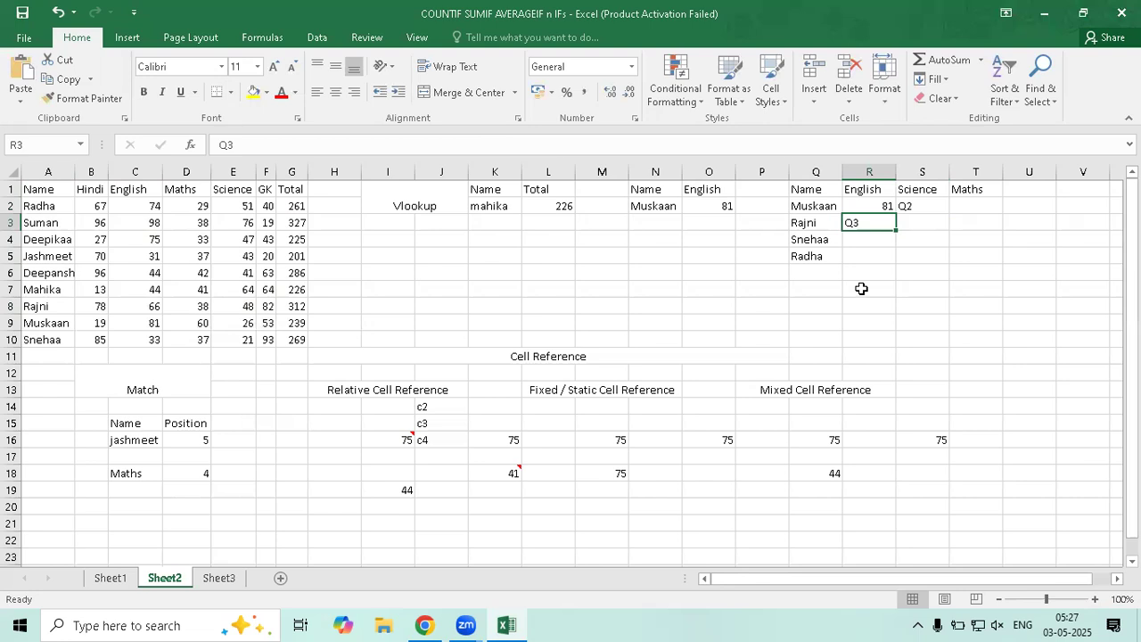
pyautogui.click(989, 206)
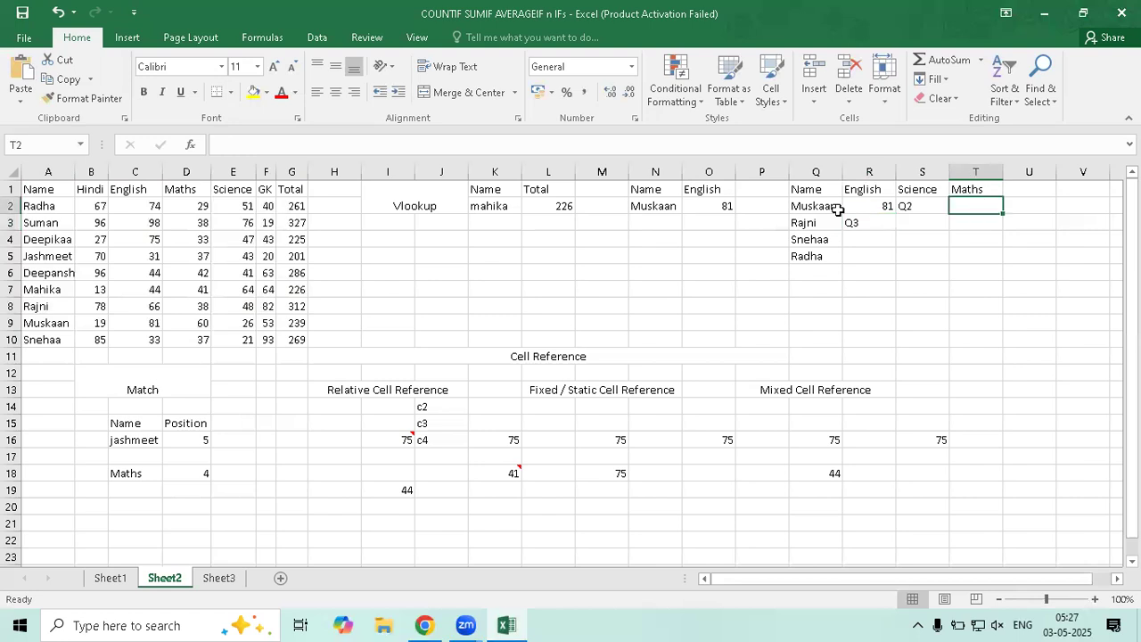
pyautogui.press('Left')
pyautogui.press('Left')
pyautogui.press('Left')
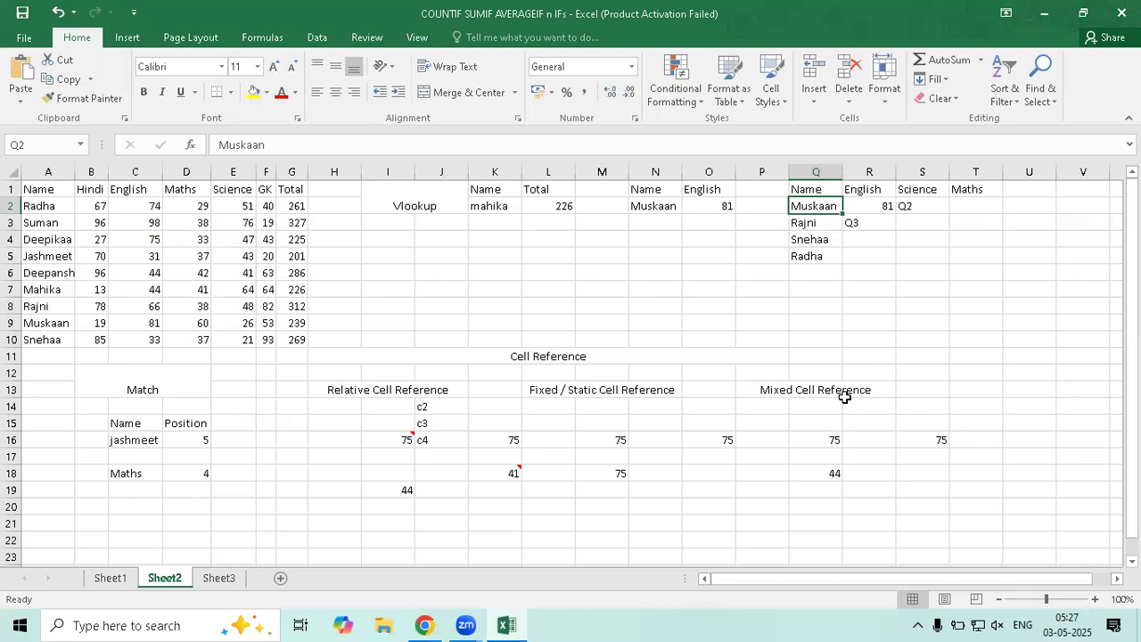
pyautogui.click(911, 205)
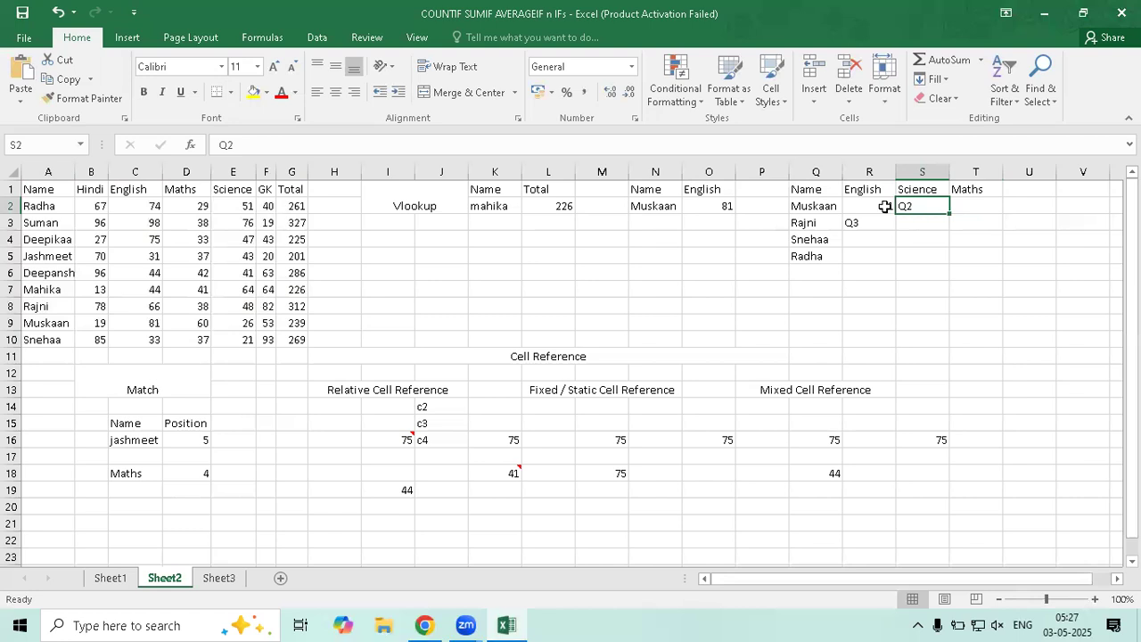
pyautogui.click(850, 208)
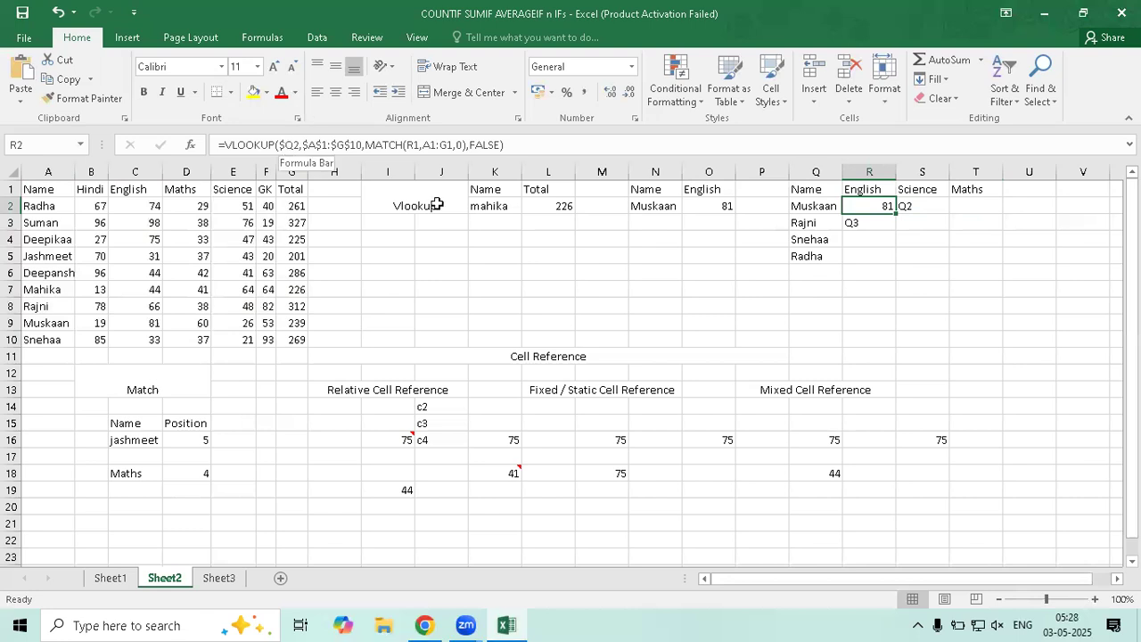
pyautogui.moveTo(303, 147); pyautogui.dragTo(361, 150)
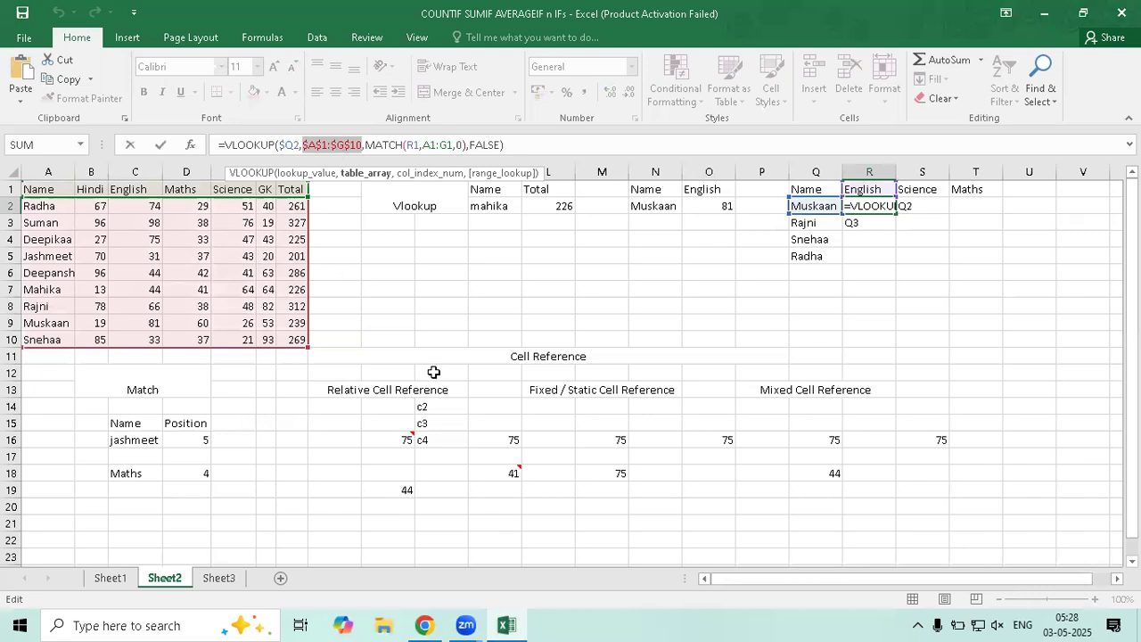
# Change the MATCH part of R2's formula to R$1 and $A$1:$G$1, and commit it
pyautogui.click(413, 147)
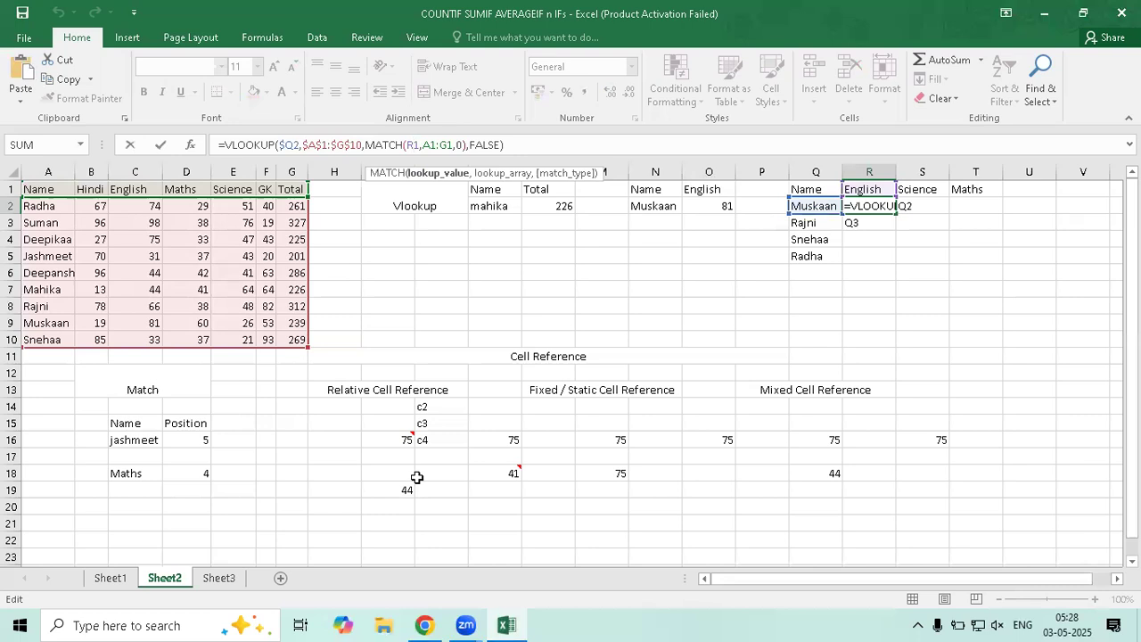
pyautogui.press('F4')
pyautogui.write('$')
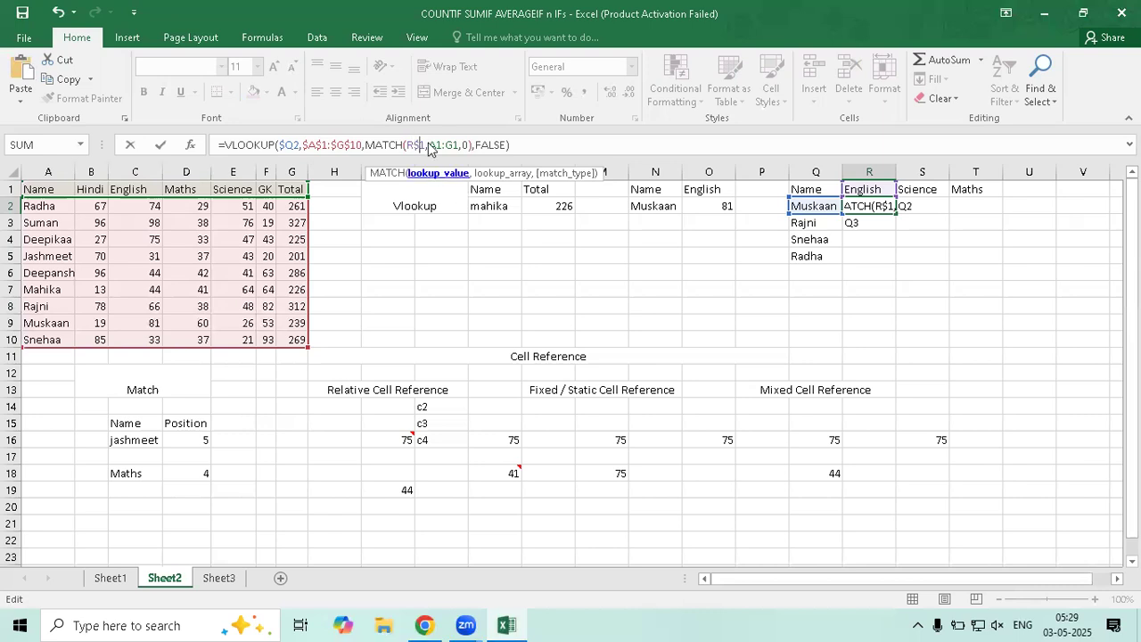
pyautogui.moveTo(430, 149); pyautogui.dragTo(458, 152)
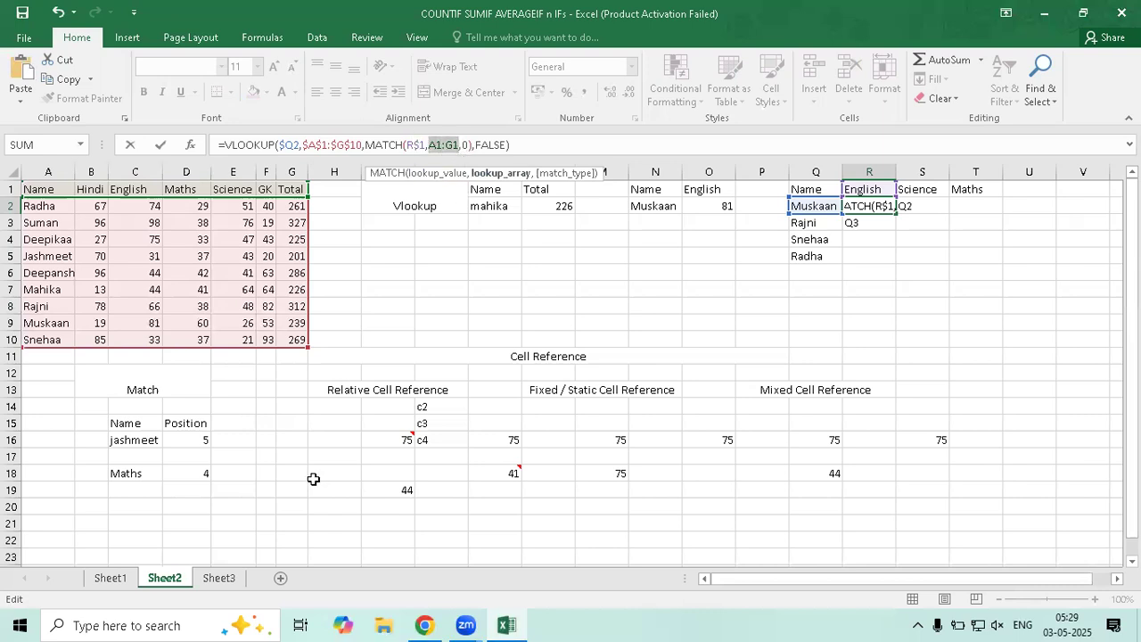
pyautogui.press('F4')
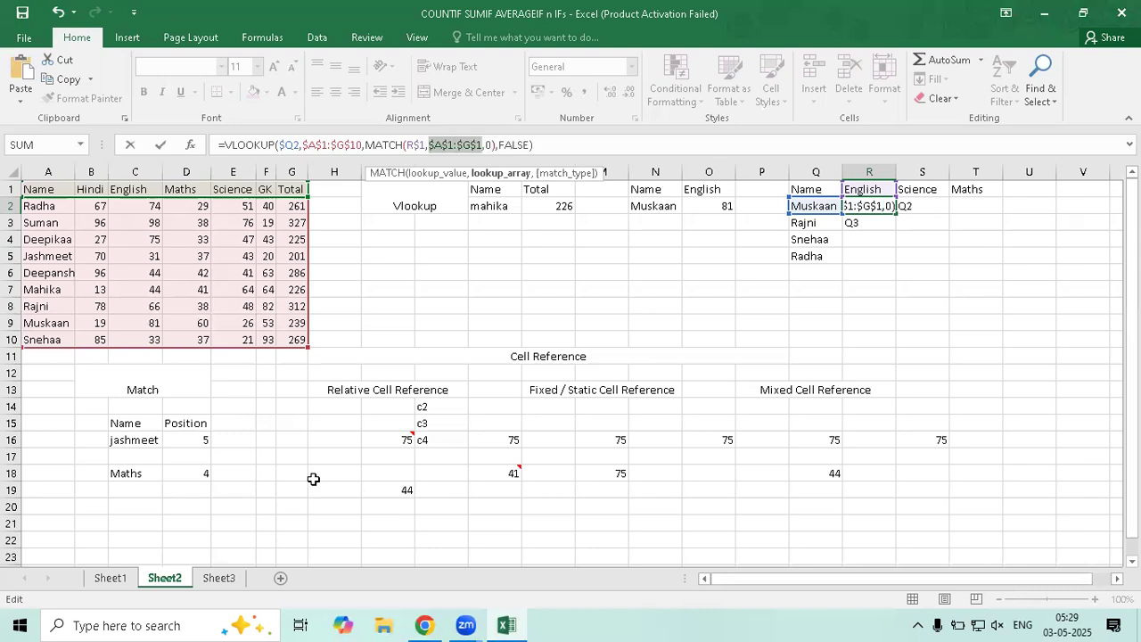
pyautogui.press('Return')
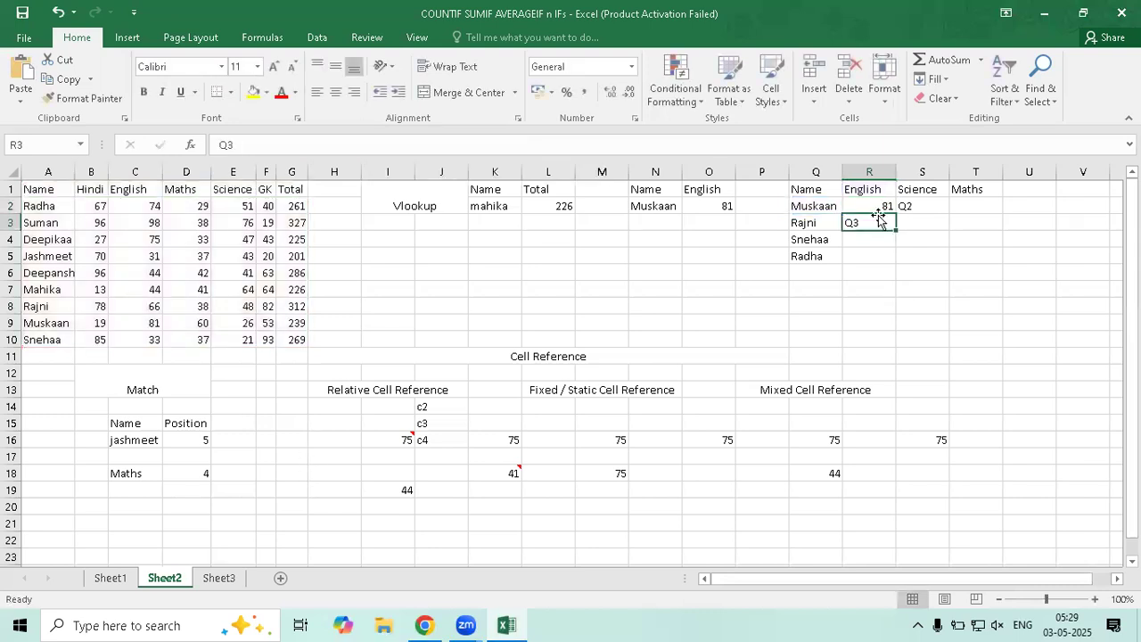
pyautogui.click(874, 204)
# Fill R2's formula across R2:T5, then add a new sheet after Sheet3
pyautogui.moveTo(896, 214); pyautogui.dragTo(840, 366)
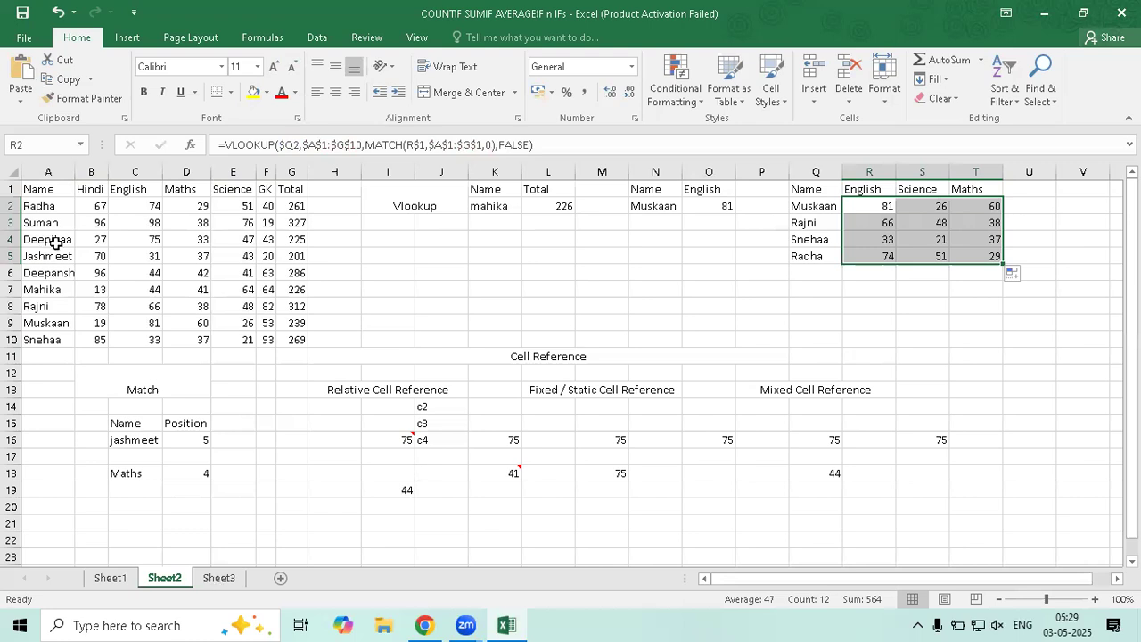
pyautogui.click(219, 578)
pyautogui.click(280, 581)
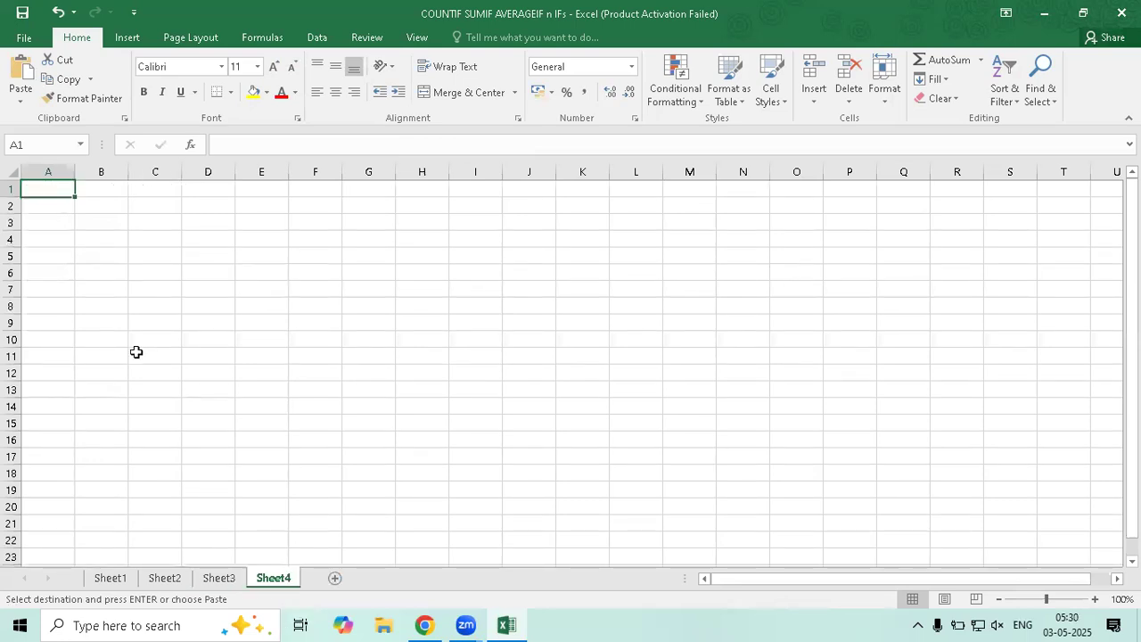
# Copy the marks table Q1:T5 from Sheet2
pyautogui.press('Return')
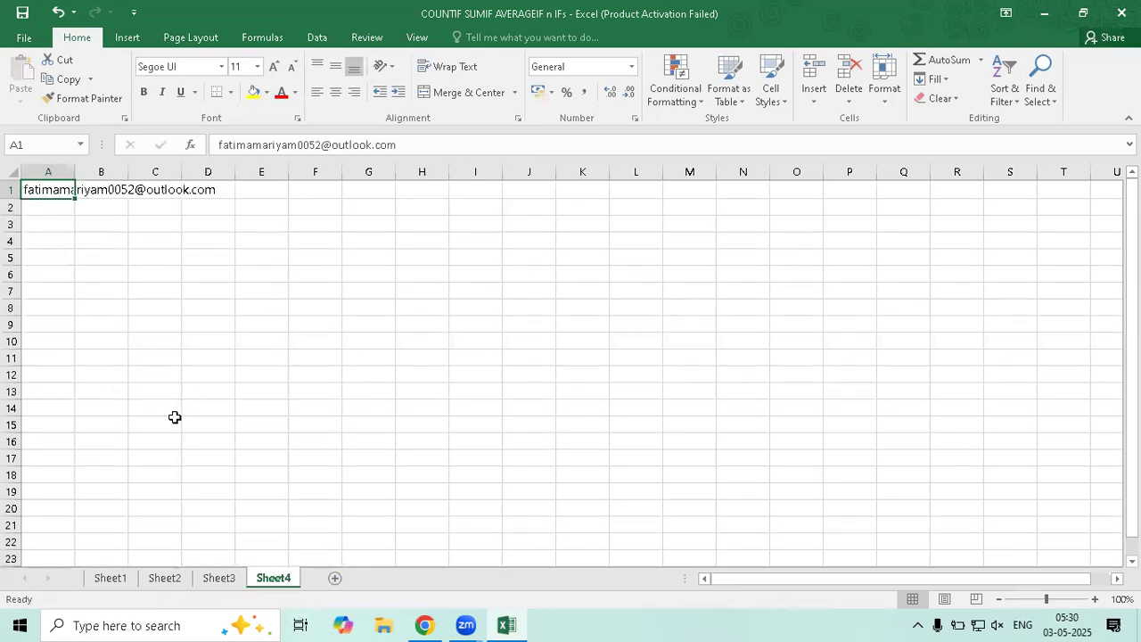
pyautogui.click(214, 580)
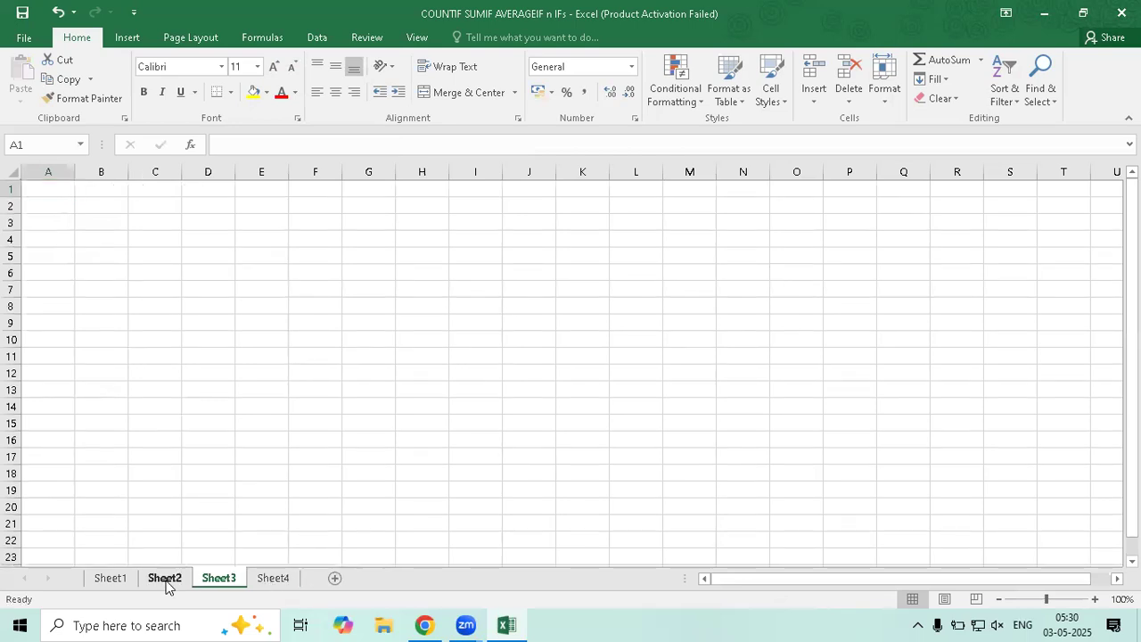
pyautogui.click(165, 579)
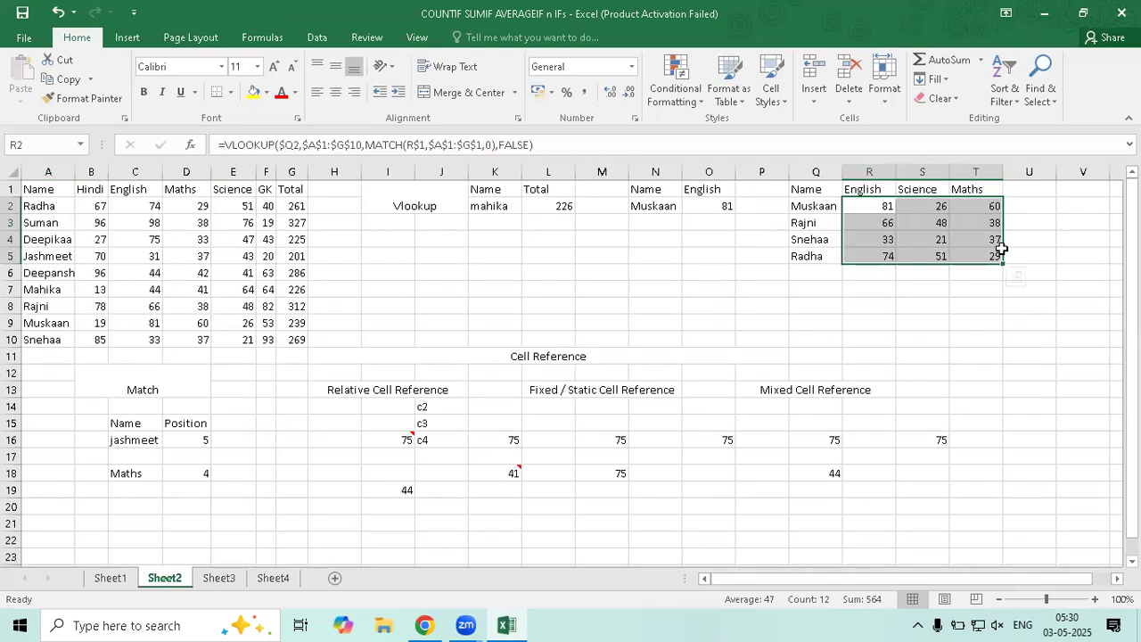
pyautogui.hotkey('ctrl', 'a')
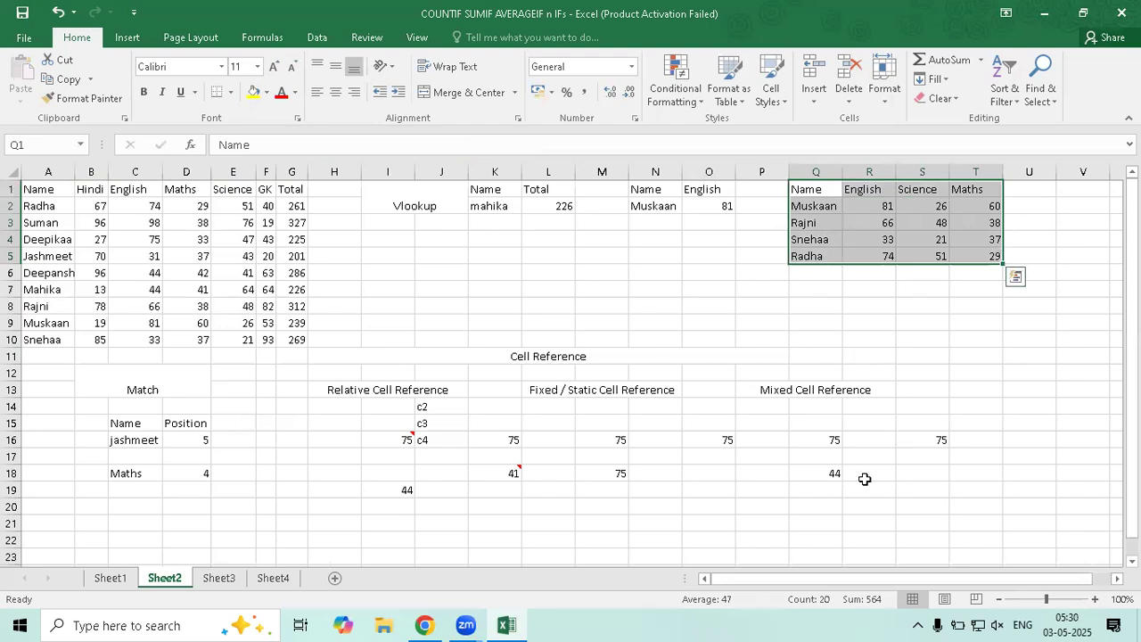
pyautogui.hotkey('ctrl', 'c')
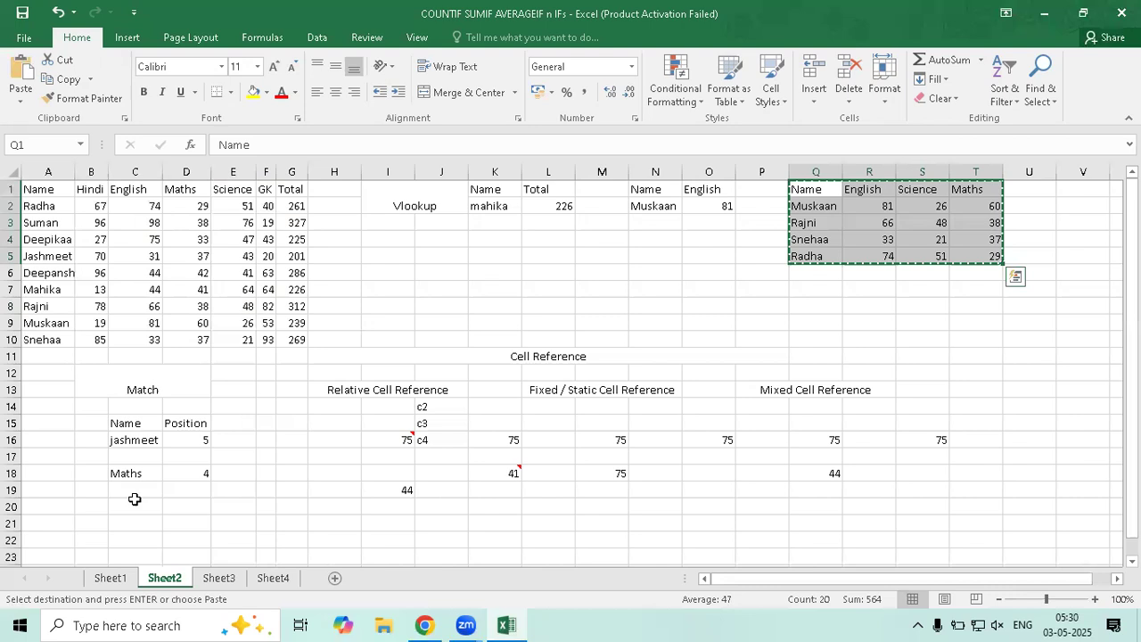
# Paste the grid at A1 on Sheet3 and clear the #N/A score cells B2:D5
pyautogui.hotkey('ctrl', 'pagedown')
pyautogui.hotkey('ctrl', 'v')
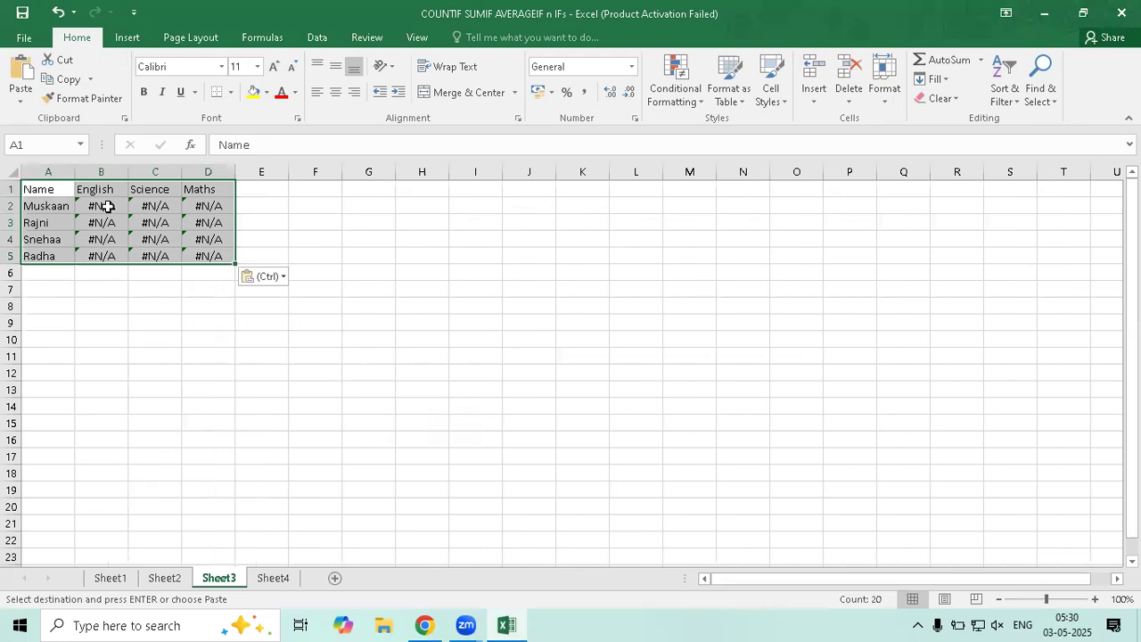
pyautogui.moveTo(102, 206); pyautogui.dragTo(182, 256)
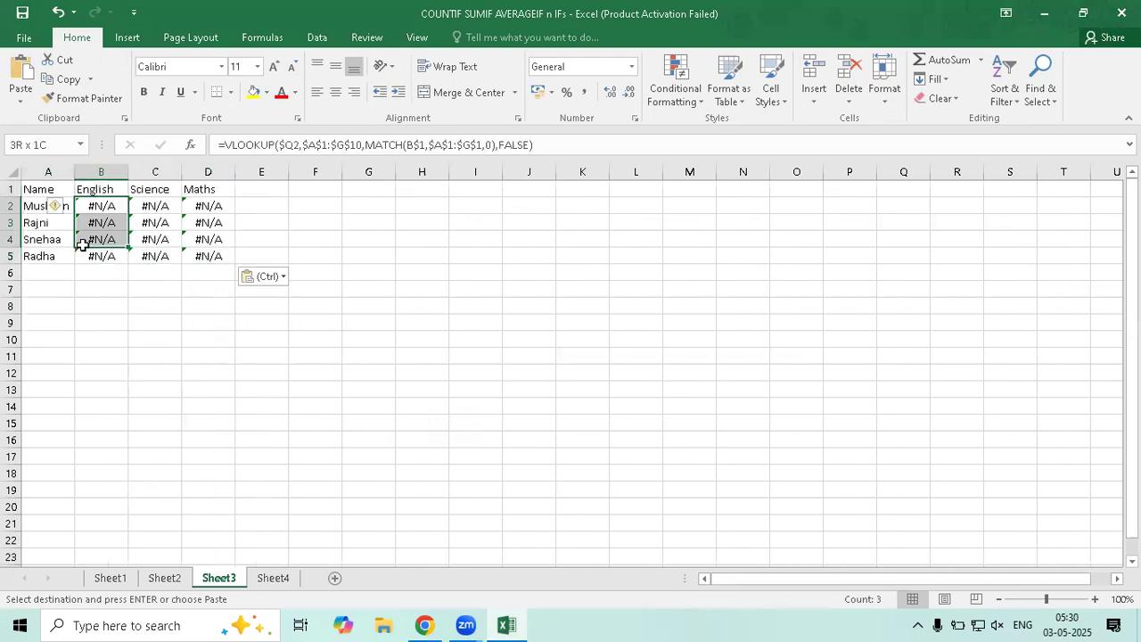
pyautogui.hotkey('ctrl', 'z')
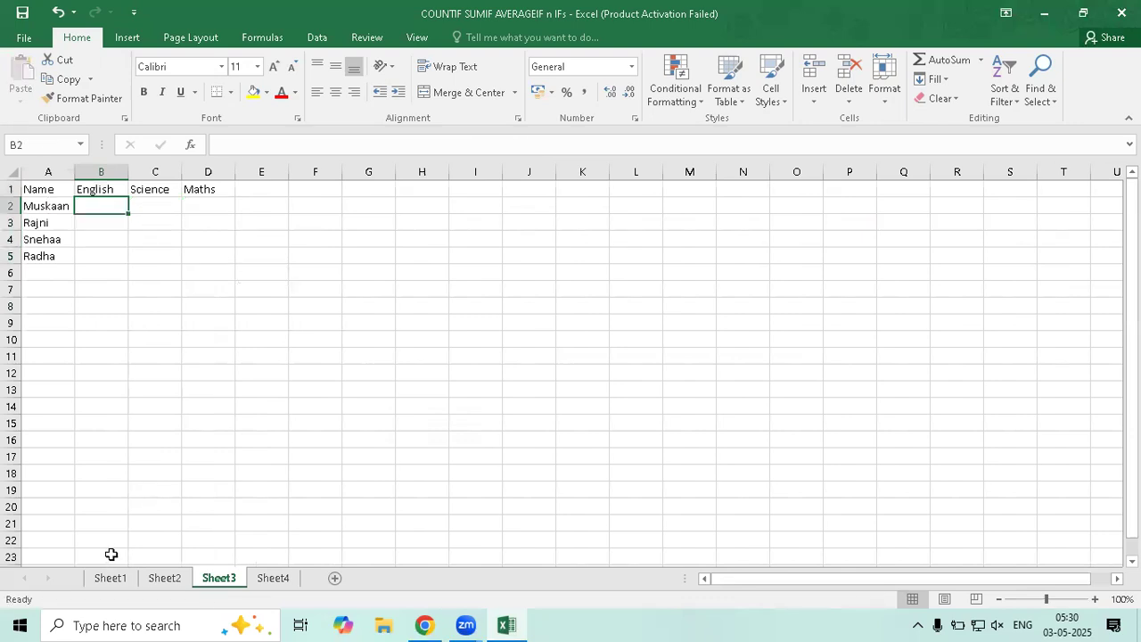
# Start B2's formula as =VLOOKUP(A2,Sheet2!A1:G10, and begin typing MATCH
pyautogui.write('=')
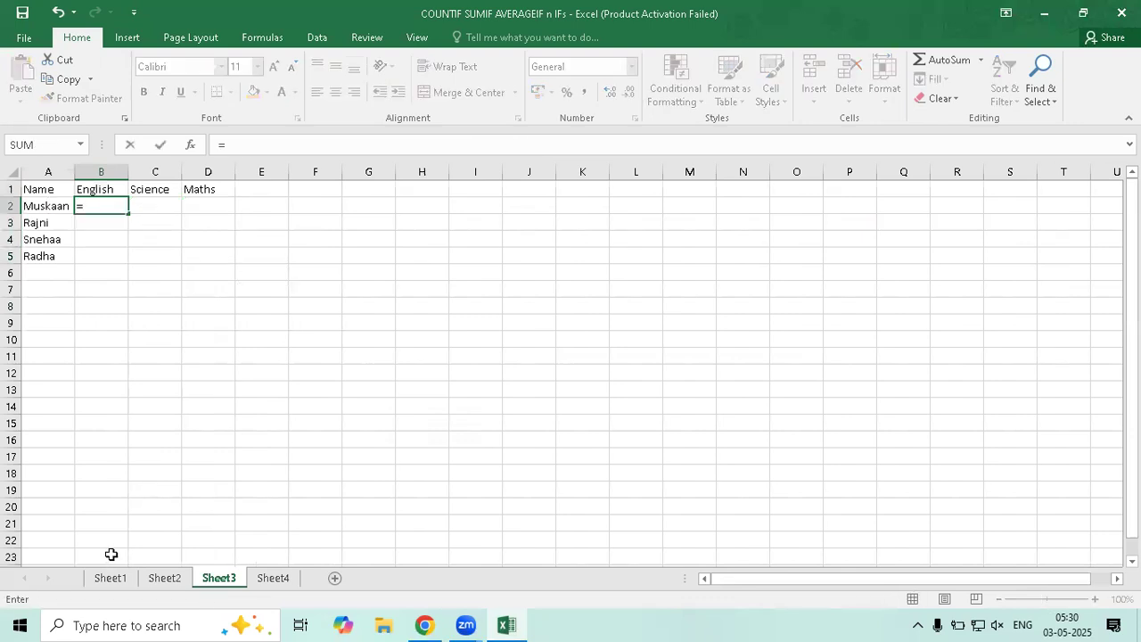
pyautogui.write('vlo')
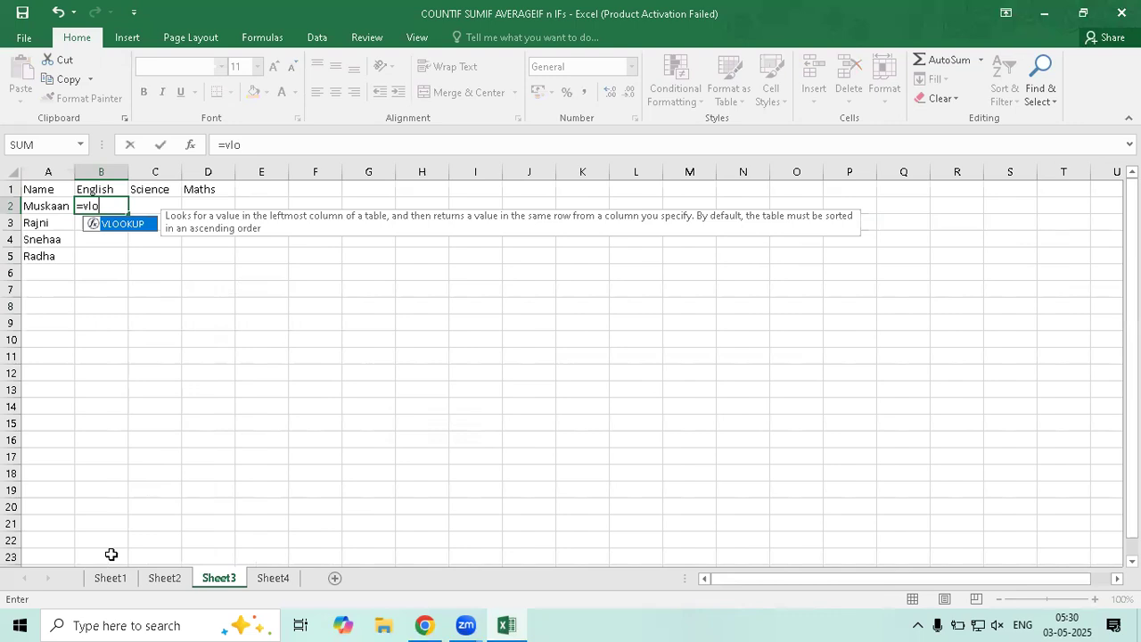
pyautogui.press('Tab')
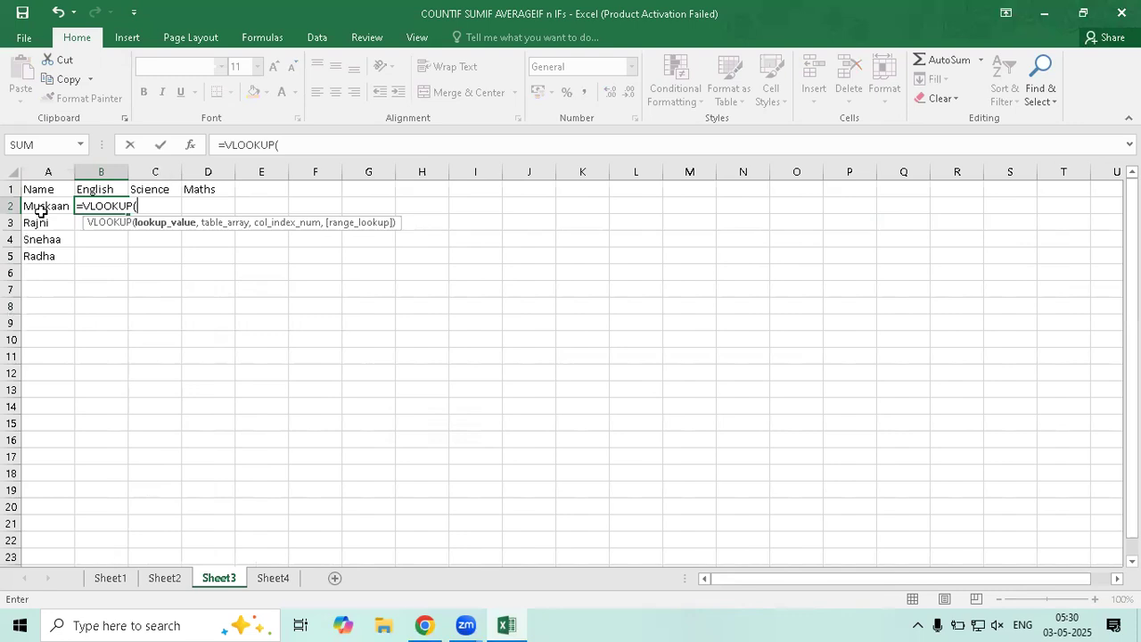
pyautogui.press('Left')
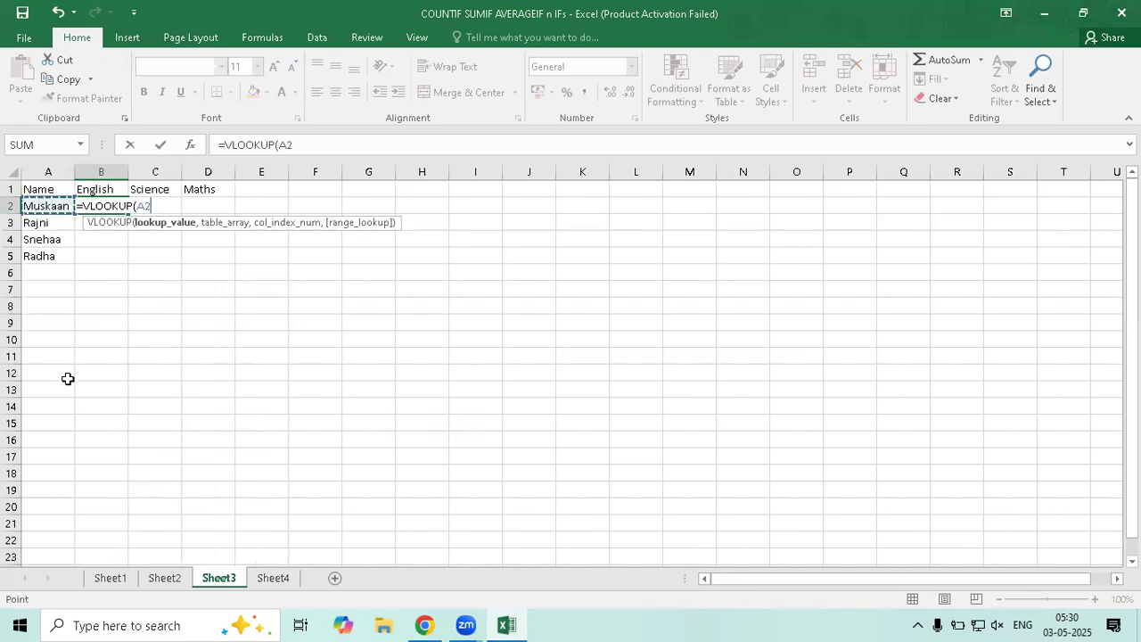
pyautogui.write(',')
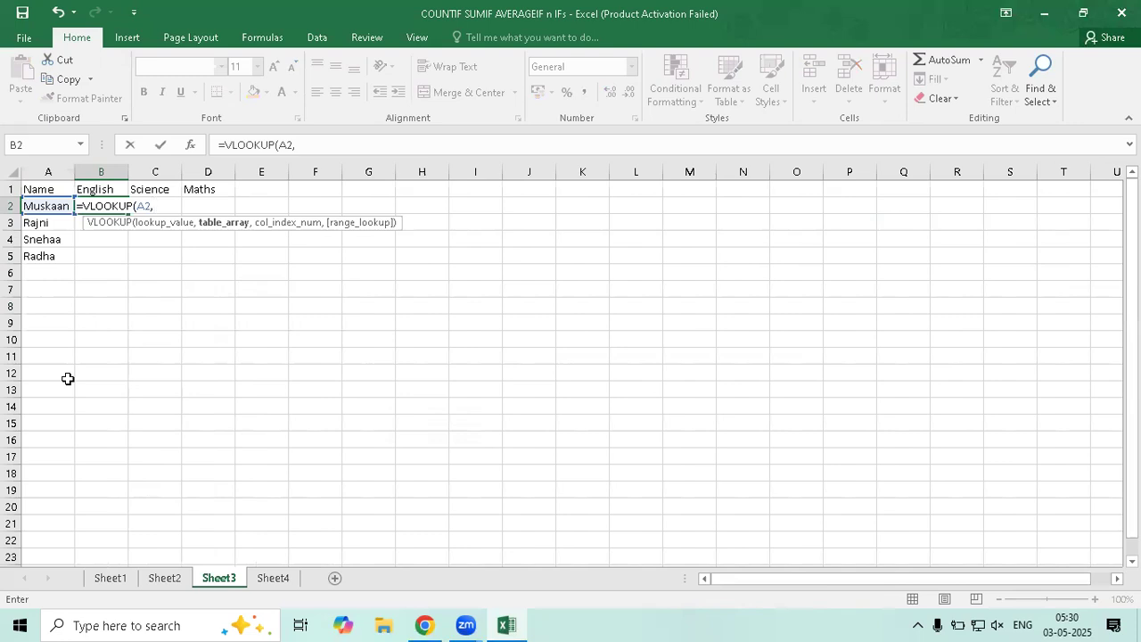
pyautogui.click(165, 579)
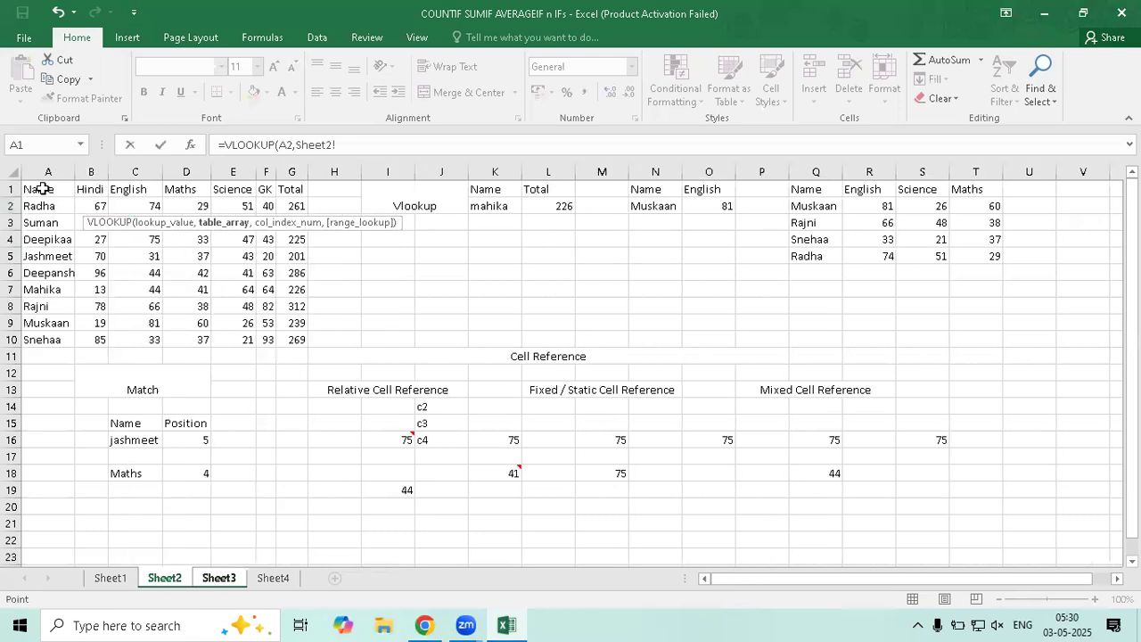
pyautogui.moveTo(40, 189); pyautogui.dragTo(294, 337)
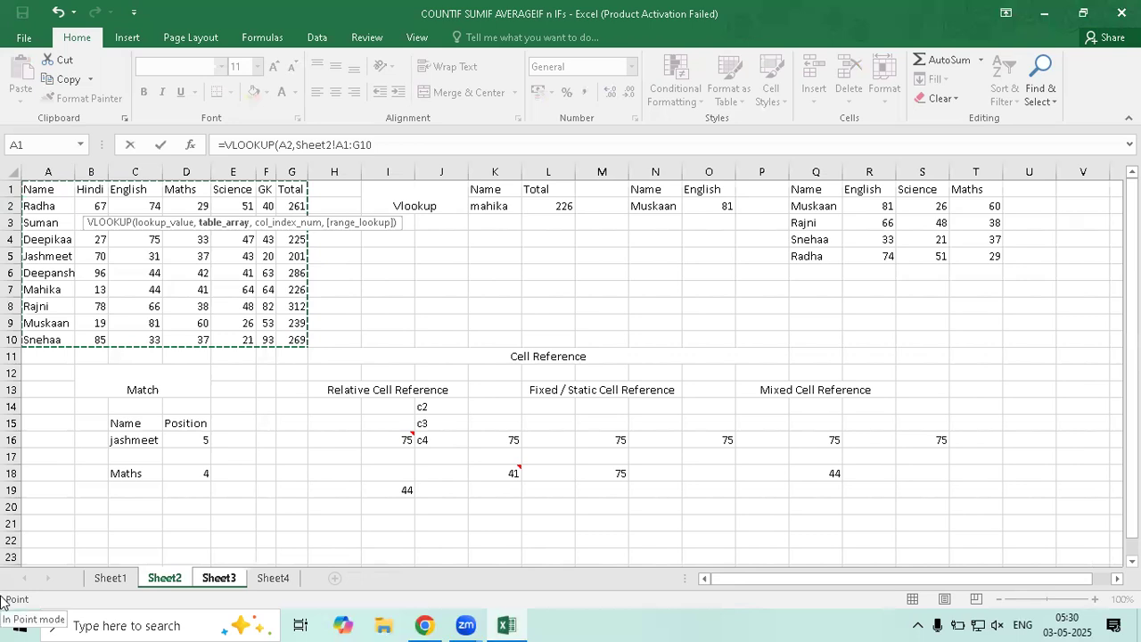
pyautogui.write(',')
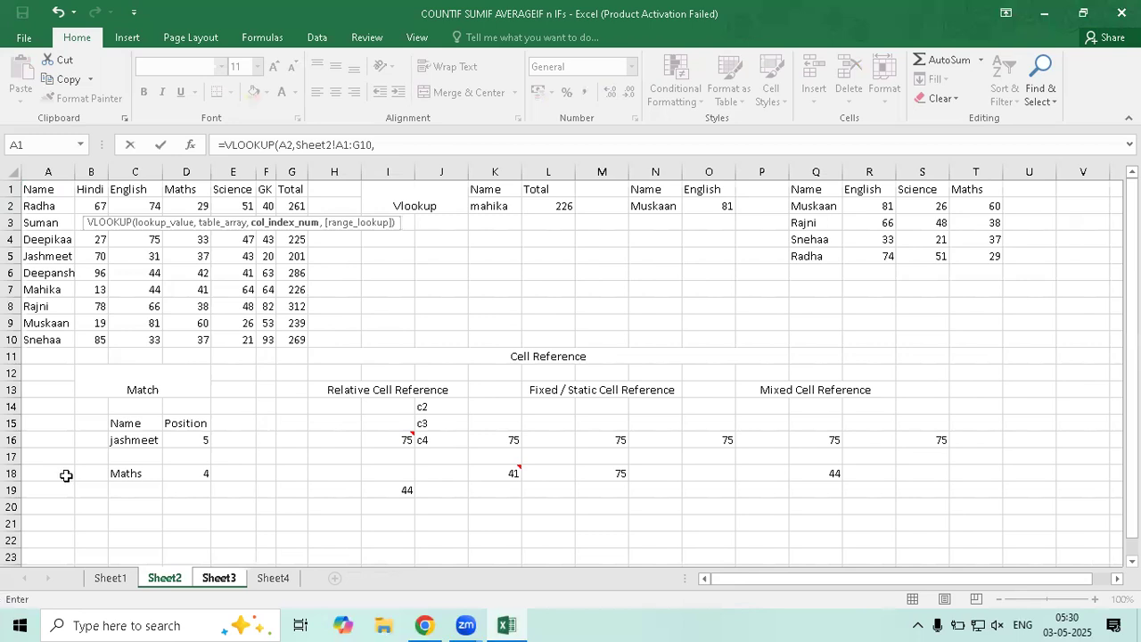
pyautogui.click(220, 582)
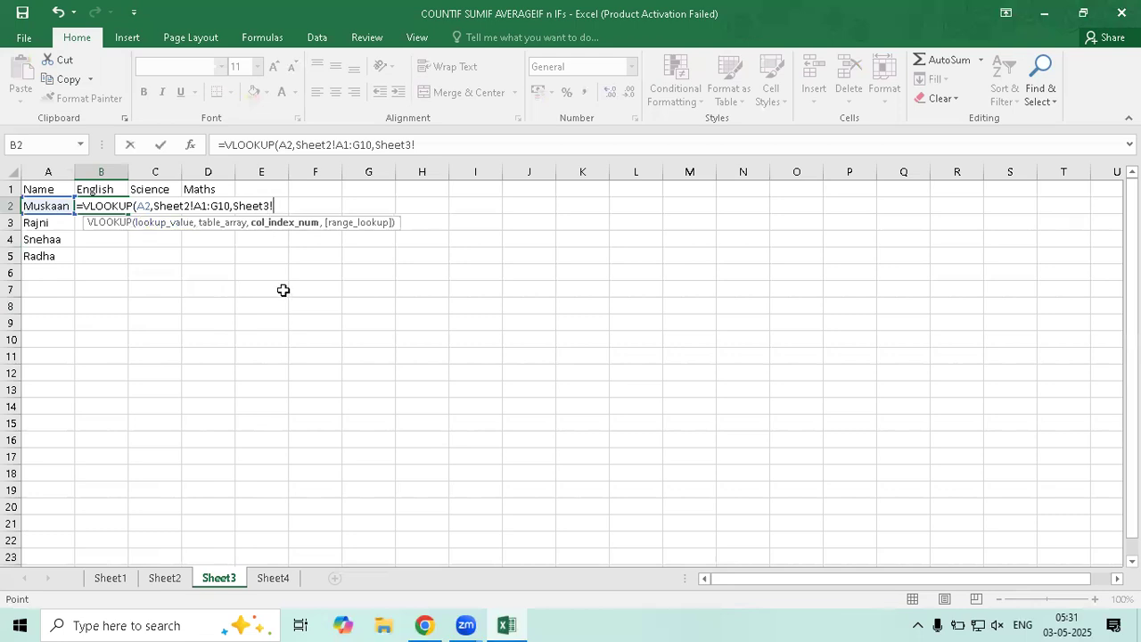
pyautogui.press('BackSpace')
pyautogui.press('BackSpace')
pyautogui.press('BackSpace')
pyautogui.press('BackSpace')
pyautogui.press('BackSpace')
pyautogui.press('BackSpace')
pyautogui.press('BackSpace')
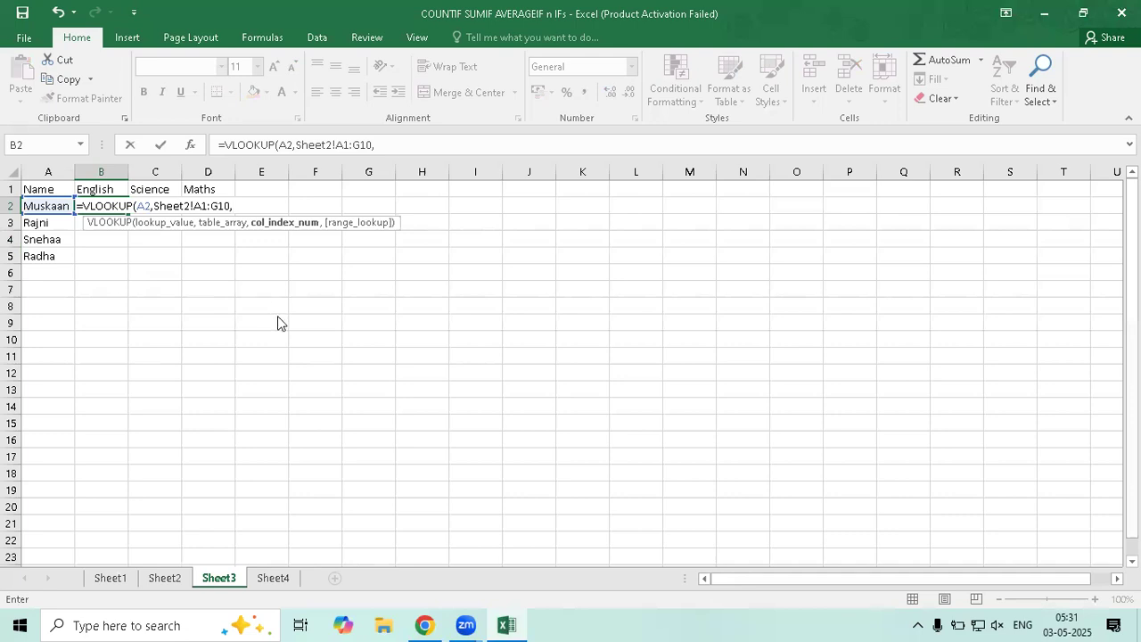
pyautogui.write('ma')
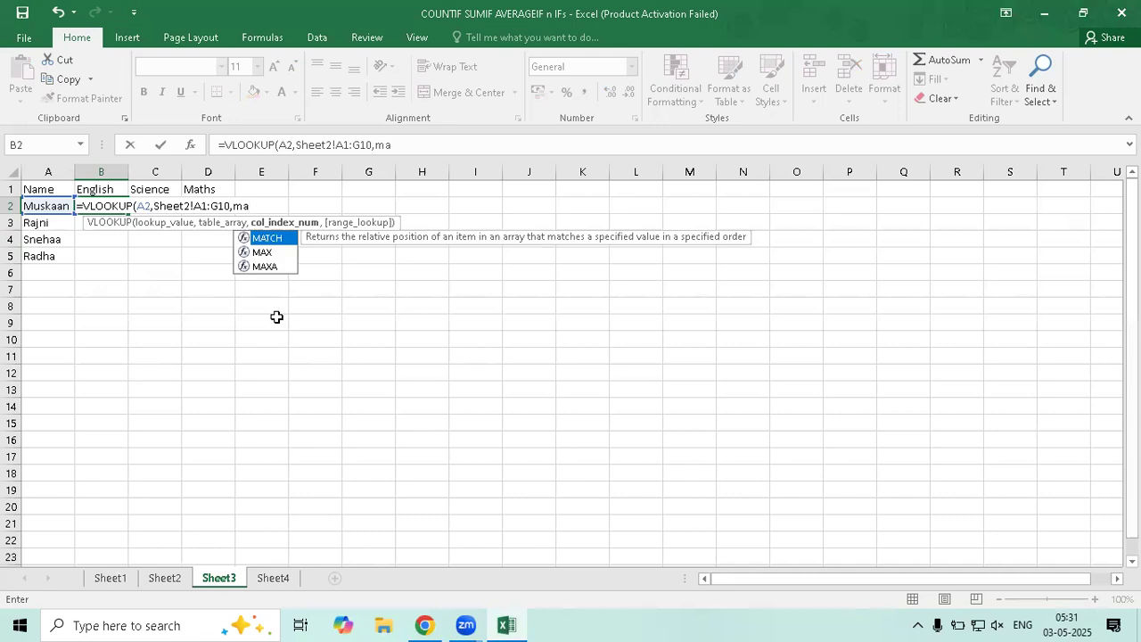
# Complete the lookup with MATCH(Sheet3!B1,Sheet2!A1:G1,0) as column index and exact match, returning 81
pyautogui.press('Tab')
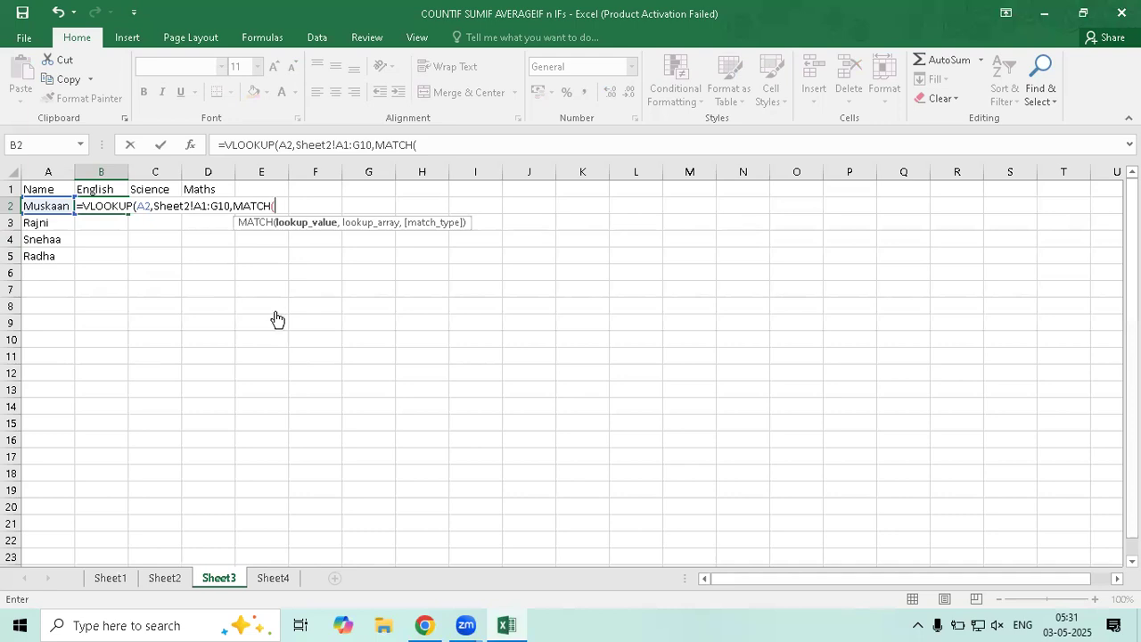
pyautogui.click(104, 194)
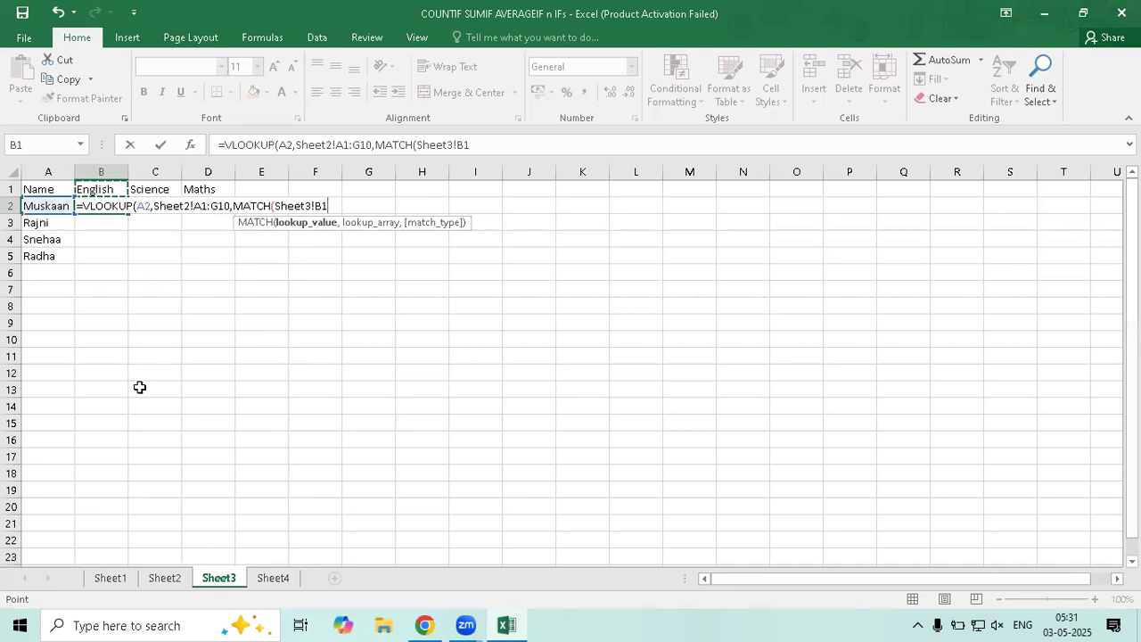
pyautogui.write(',')
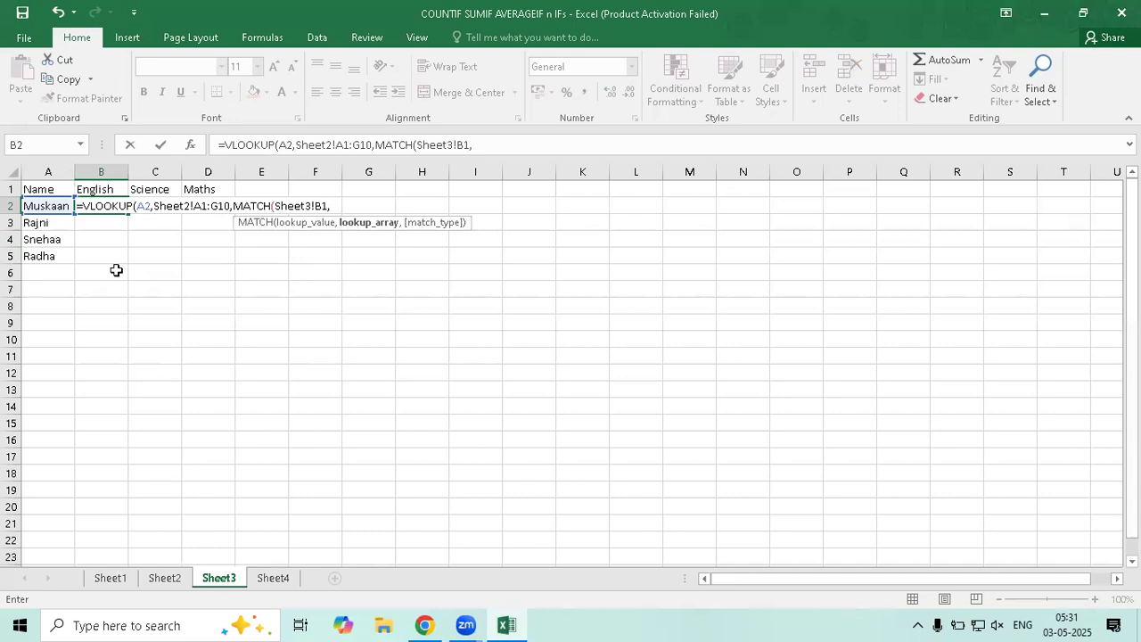
pyautogui.click(163, 577)
pyautogui.moveTo(53, 189); pyautogui.dragTo(284, 189)
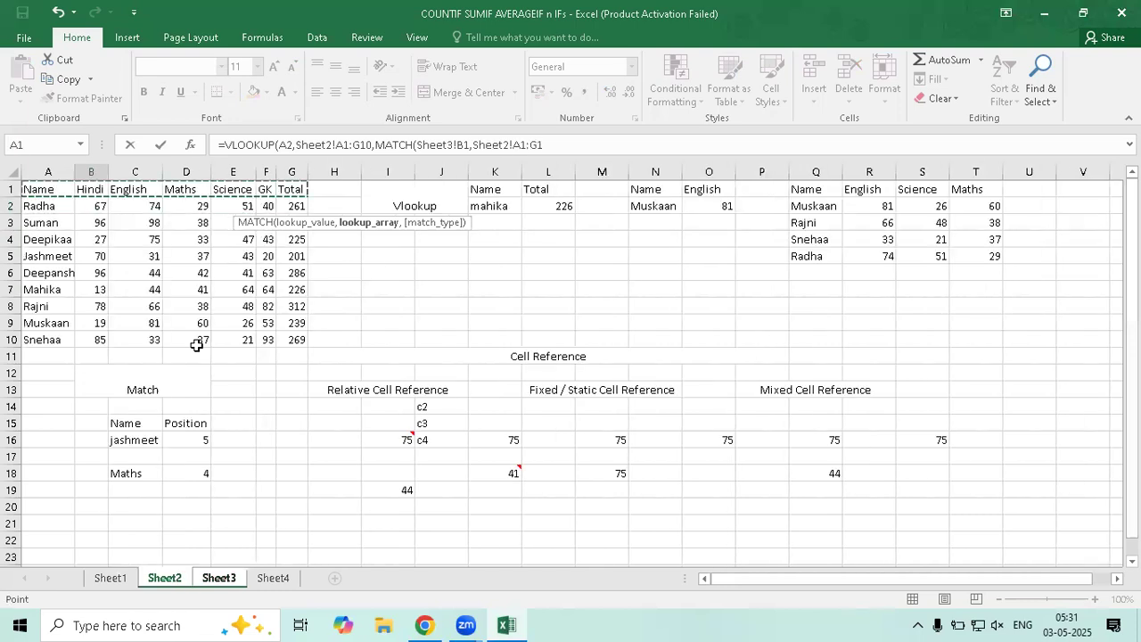
pyautogui.write(',')
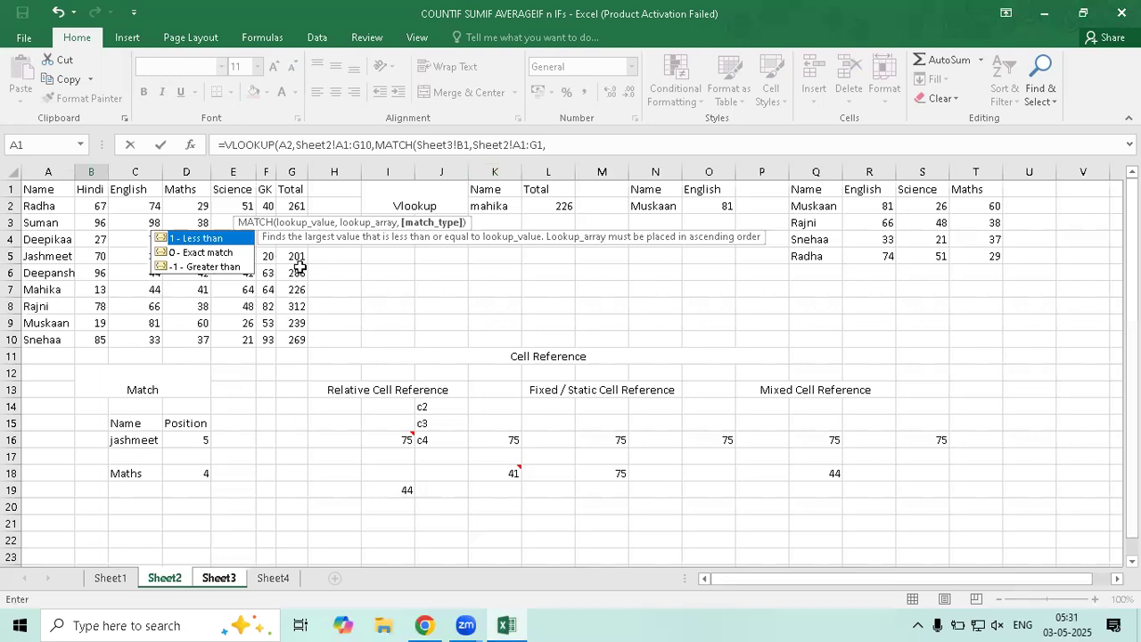
pyautogui.write('0')
pyautogui.write(')')
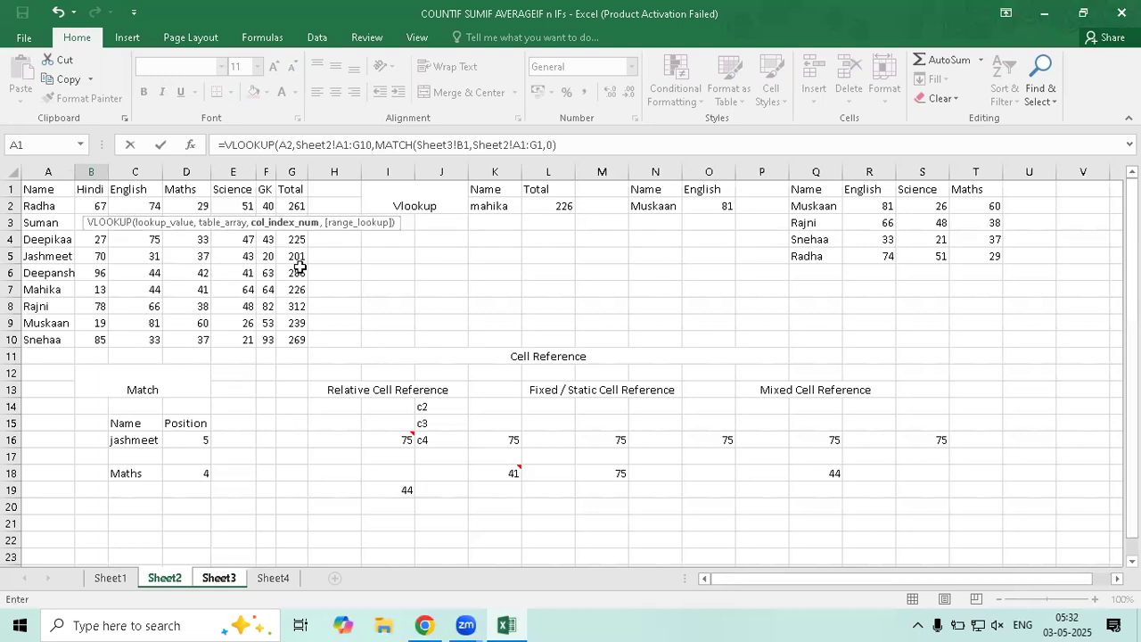
pyautogui.write(',0')
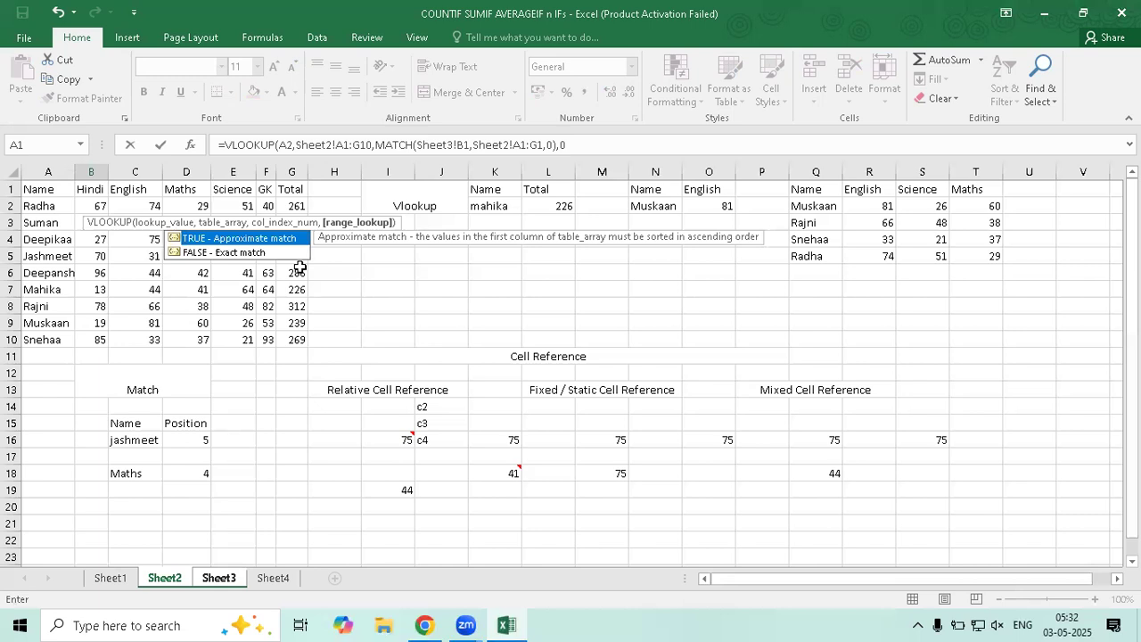
pyautogui.write(')')
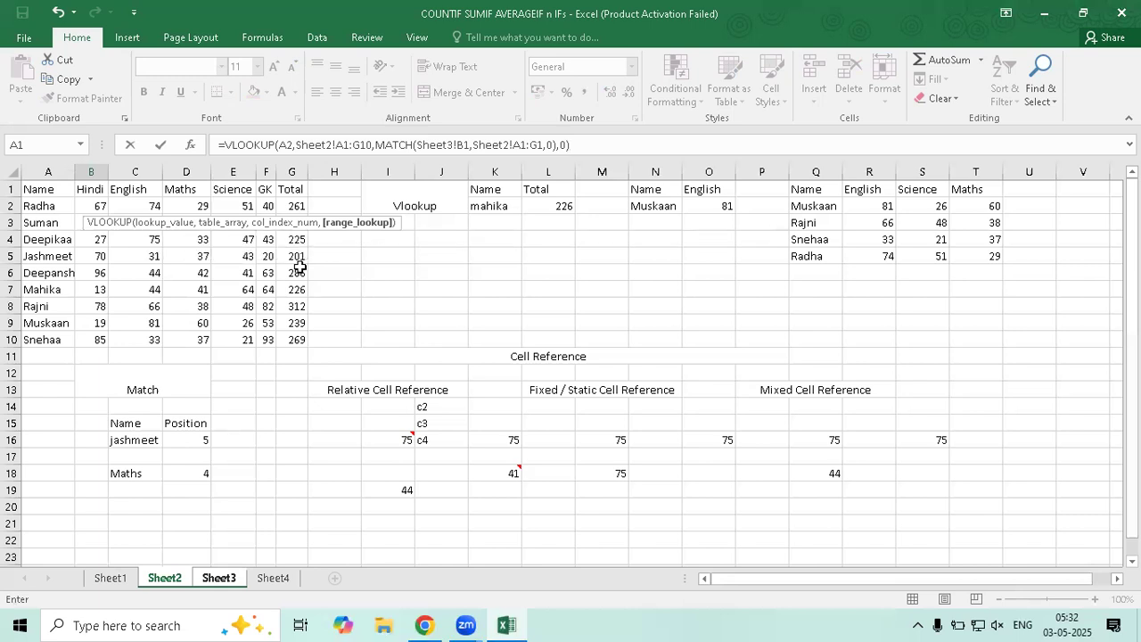
pyautogui.press('Return')
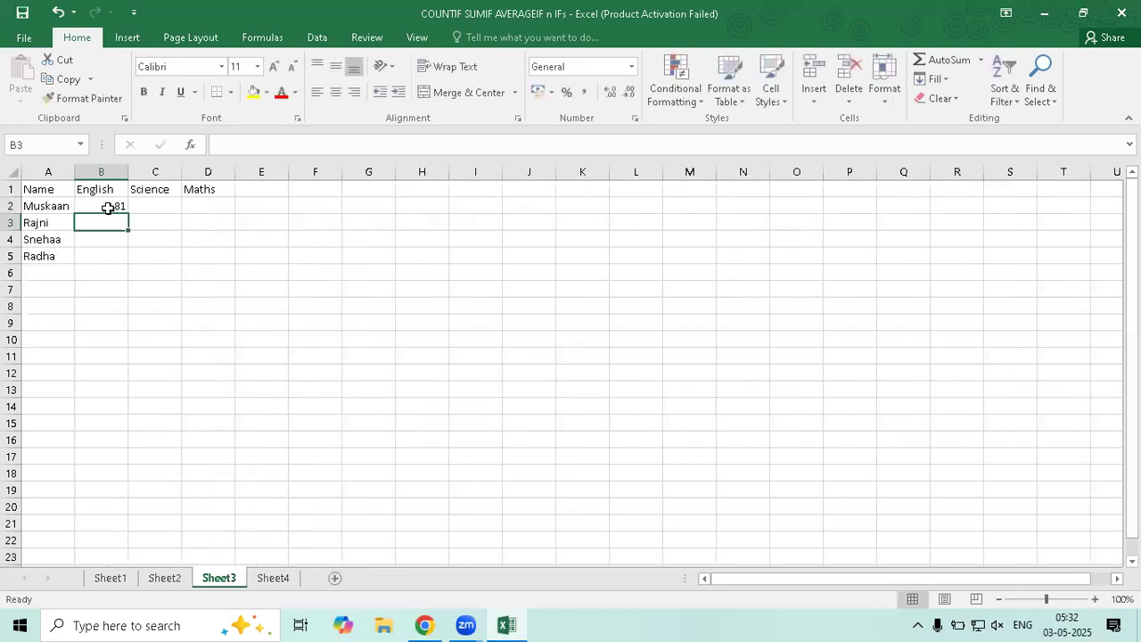
# Lock B2's lookup value as $A2 and its table range as $A$1:$G$10
pyautogui.press('Up')
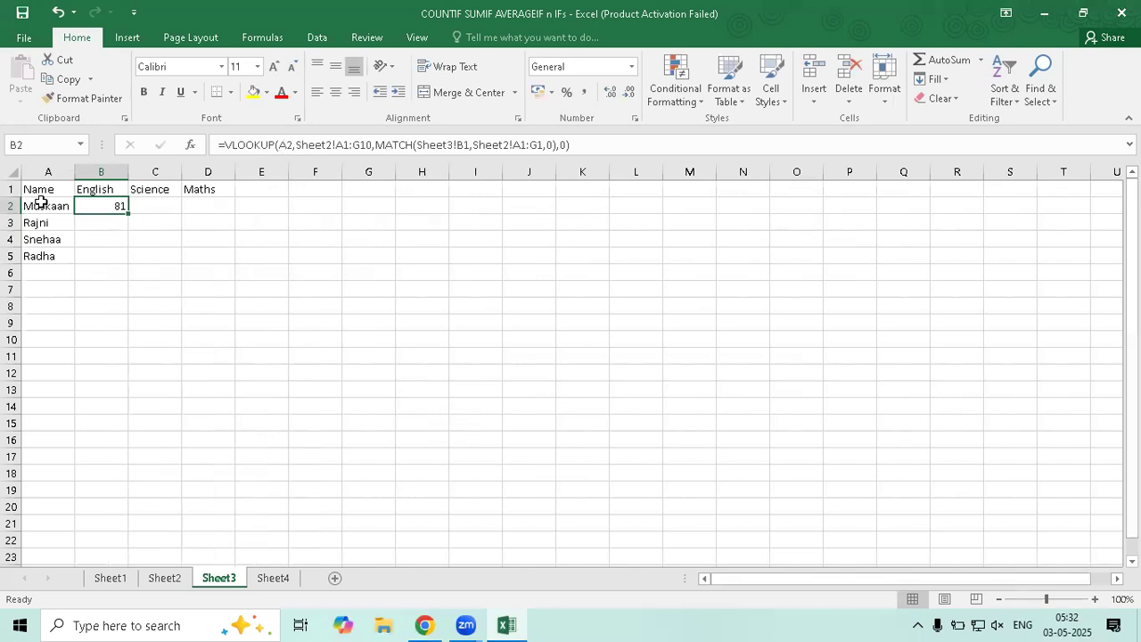
pyautogui.click(281, 144)
pyautogui.press('Right')
pyautogui.press('Right')
pyautogui.press('Left')
pyautogui.press('Left')
pyautogui.write('$')
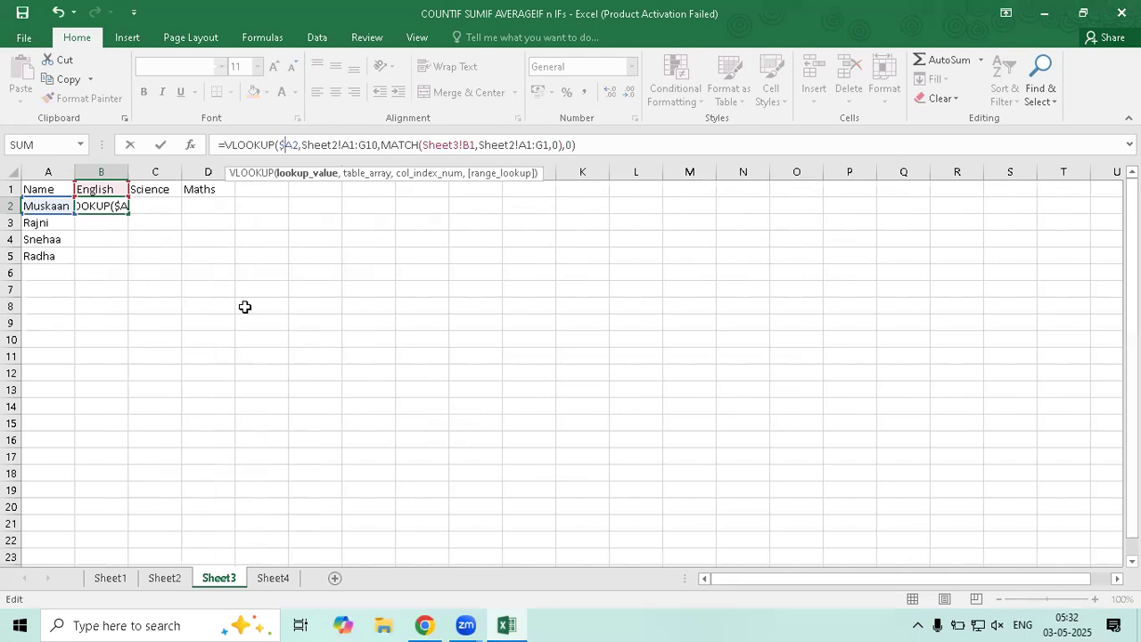
pyautogui.doubleClick(355, 144)
pyautogui.keyDown('shift'); pyautogui.click(382, 145); pyautogui.keyUp('shift')
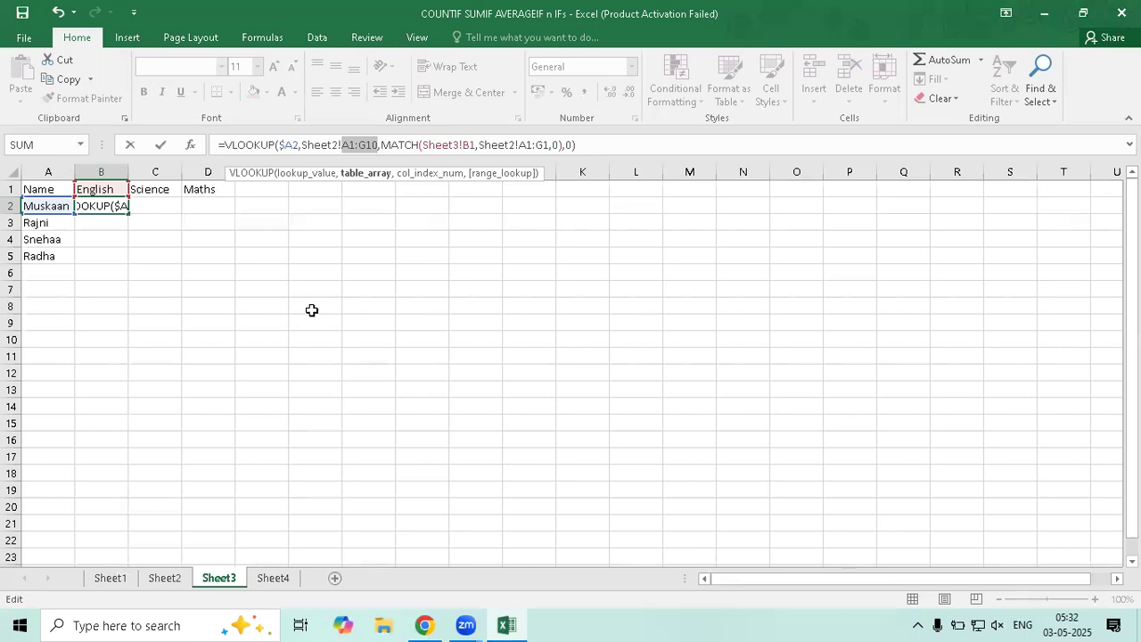
pyautogui.press('F4')
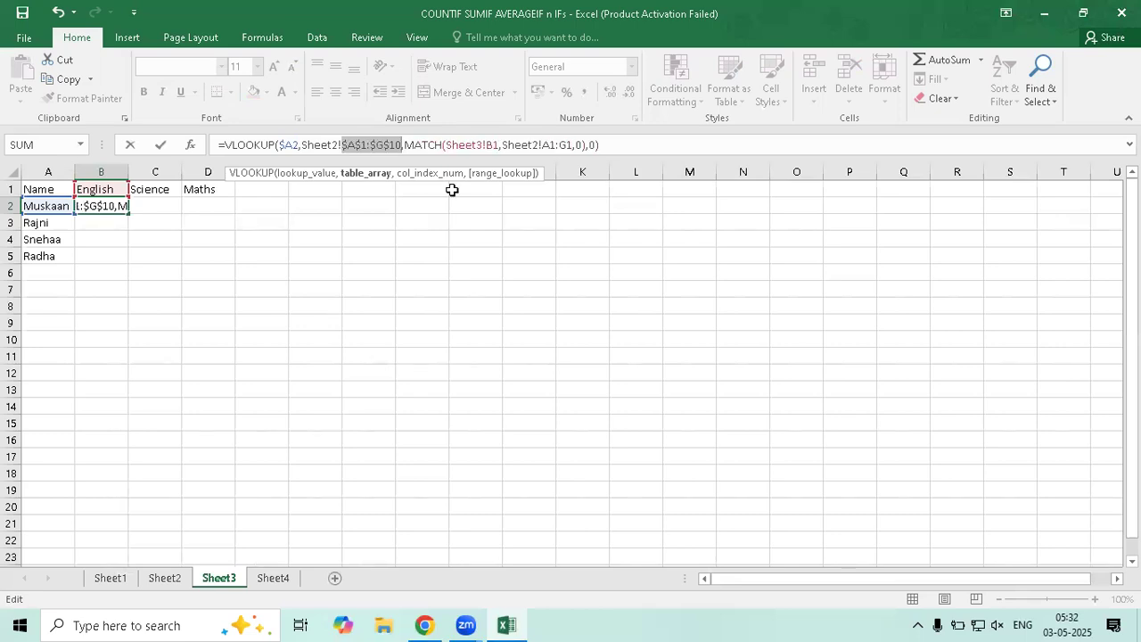
# Change the MATCH references to B$1 and $A$1:$G$1 and commit the formula
pyautogui.click(495, 145)
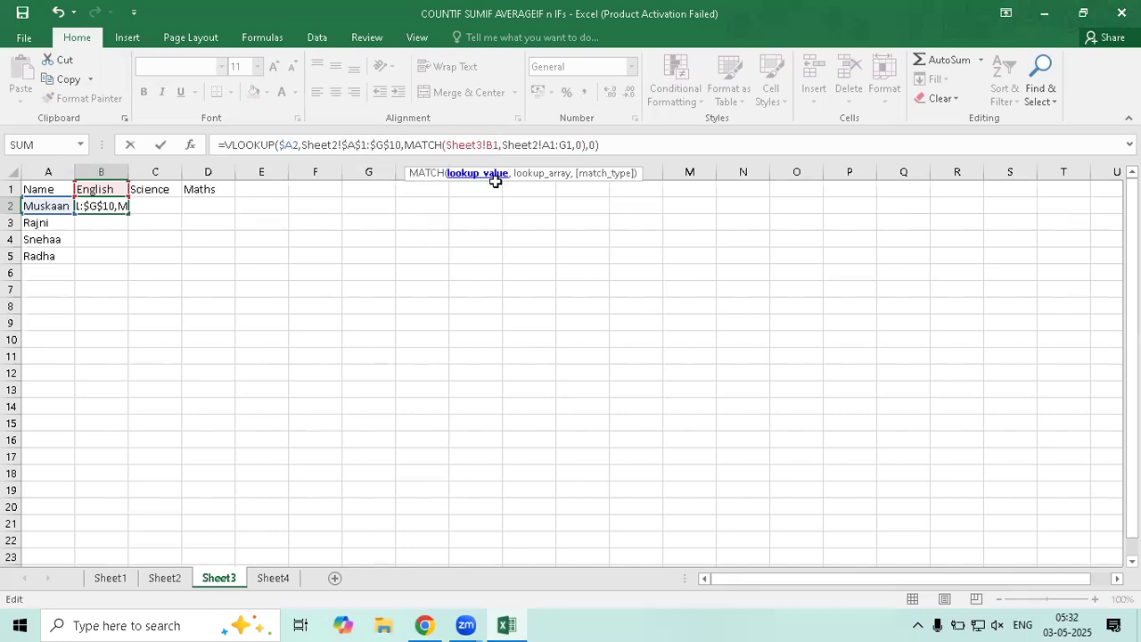
pyautogui.write('$')
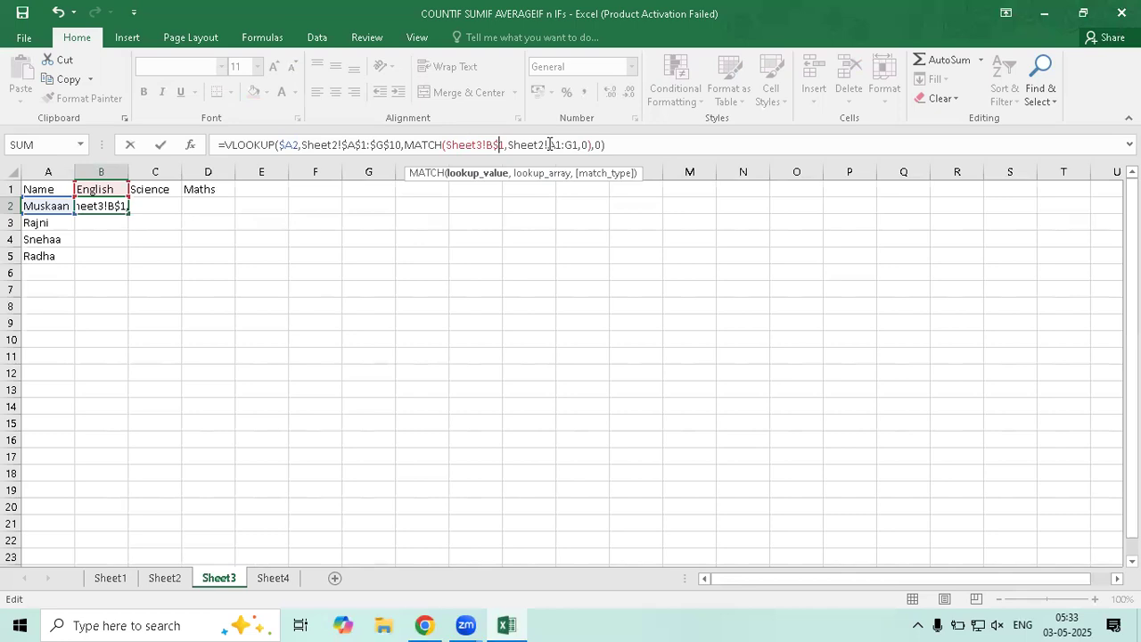
pyautogui.moveTo(548, 144); pyautogui.dragTo(578, 144)
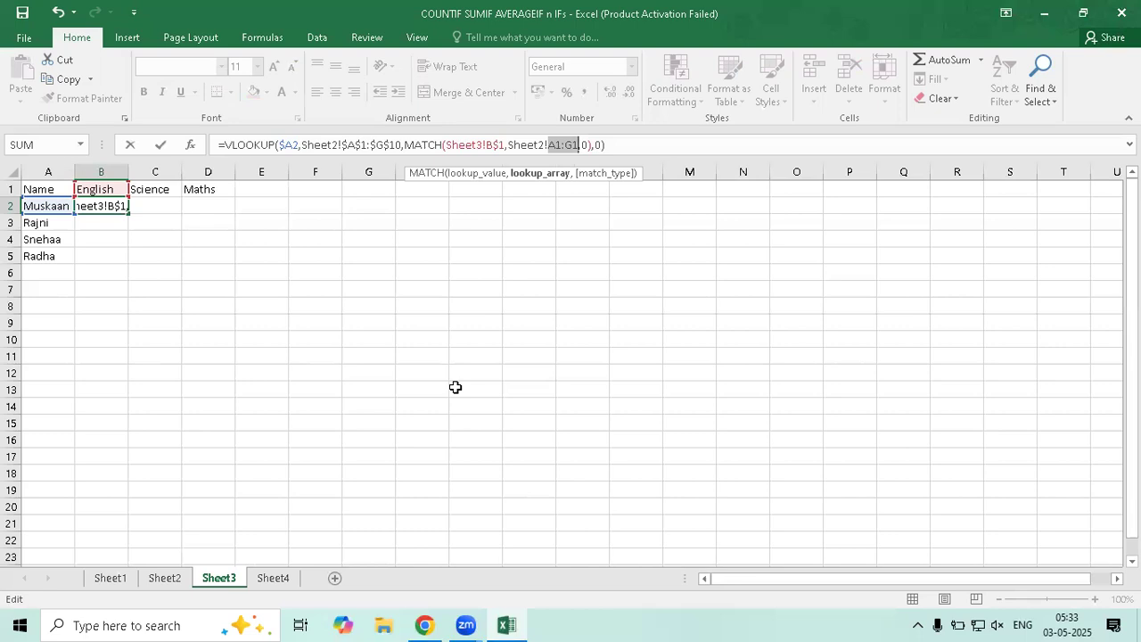
pyautogui.press('F4')
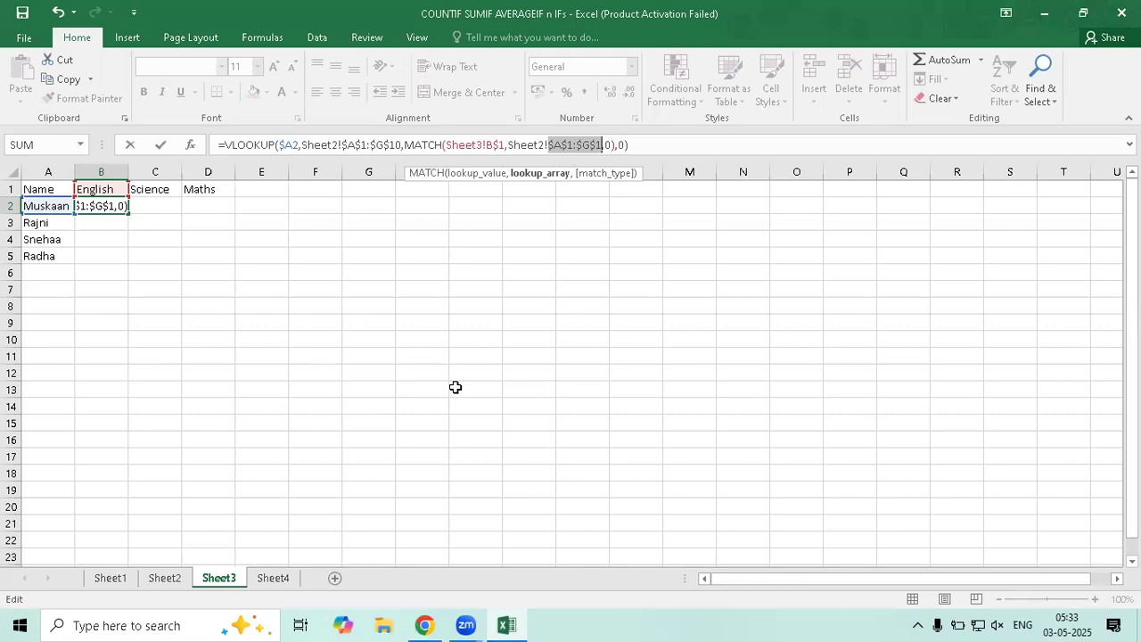
pyautogui.press('Return')
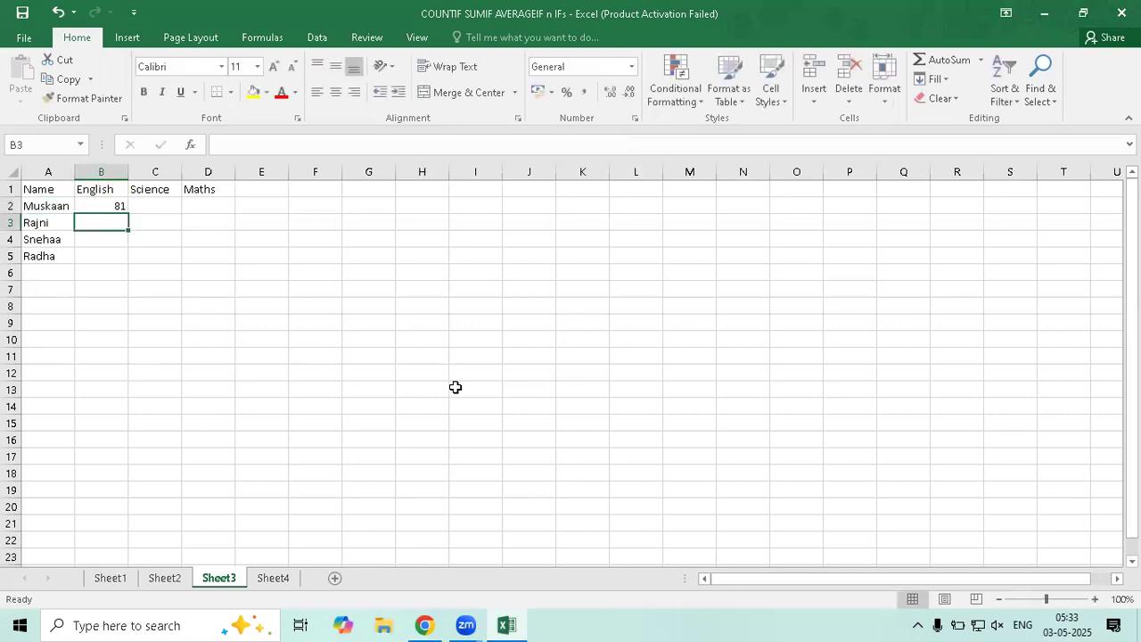
# Fill B2's lookup formula across B2:D5 for all four students' three subject marks
pyautogui.click(120, 212)
pyautogui.moveTo(127, 214); pyautogui.dragTo(230, 258)
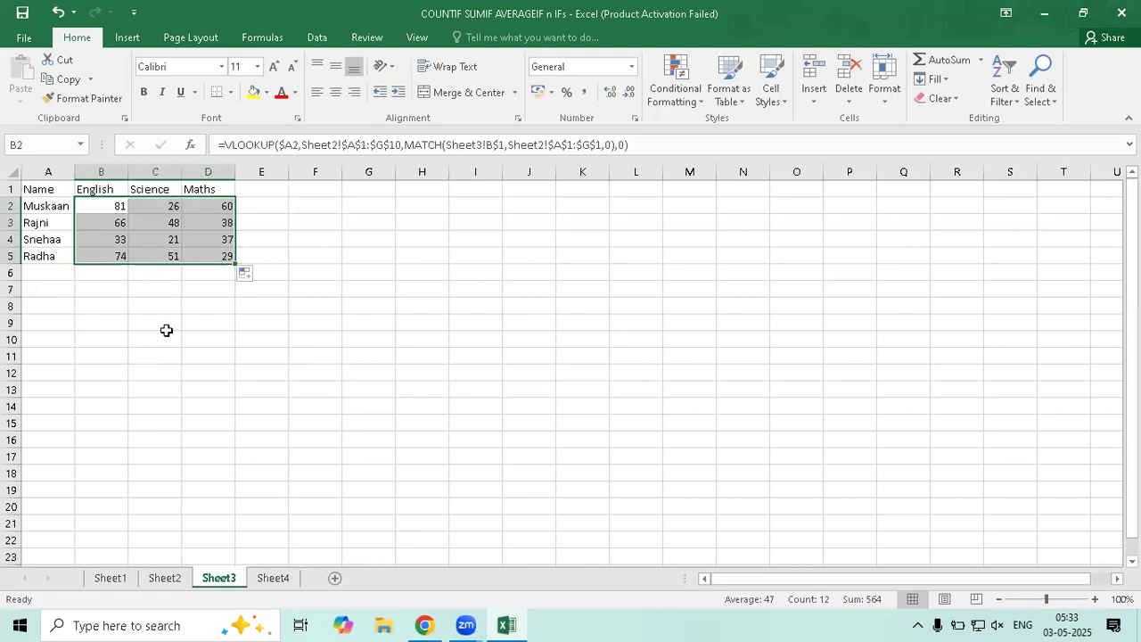
pyautogui.click(99, 212)
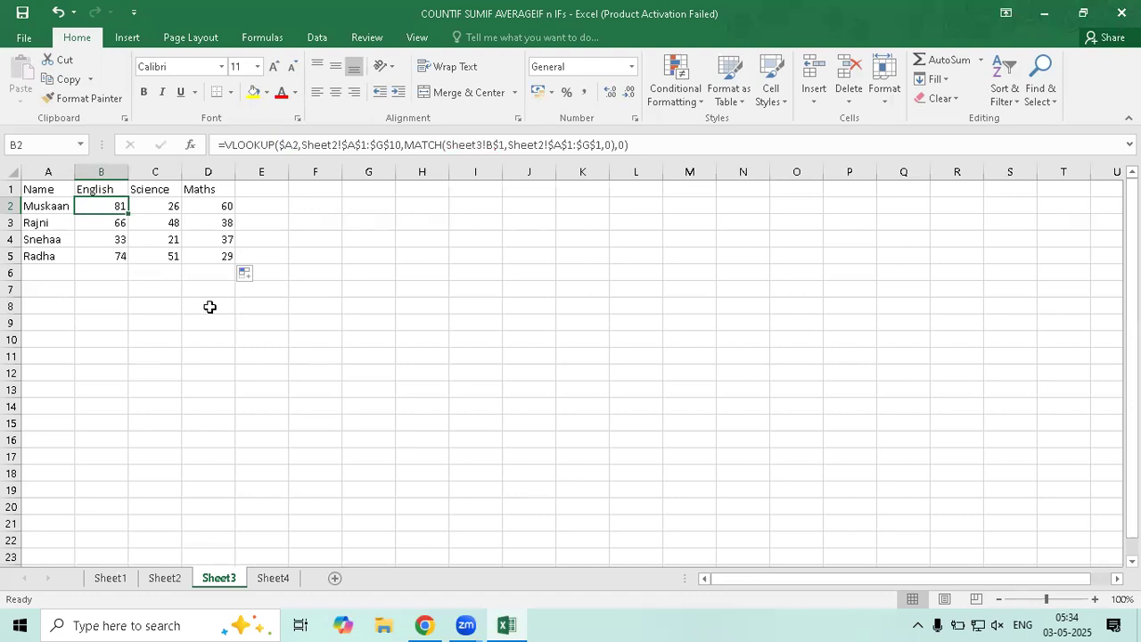
# Copy the A1:D5 grid to F1 and clear the pasted marks in G2:I5
pyautogui.moveTo(38, 190); pyautogui.dragTo(224, 258)
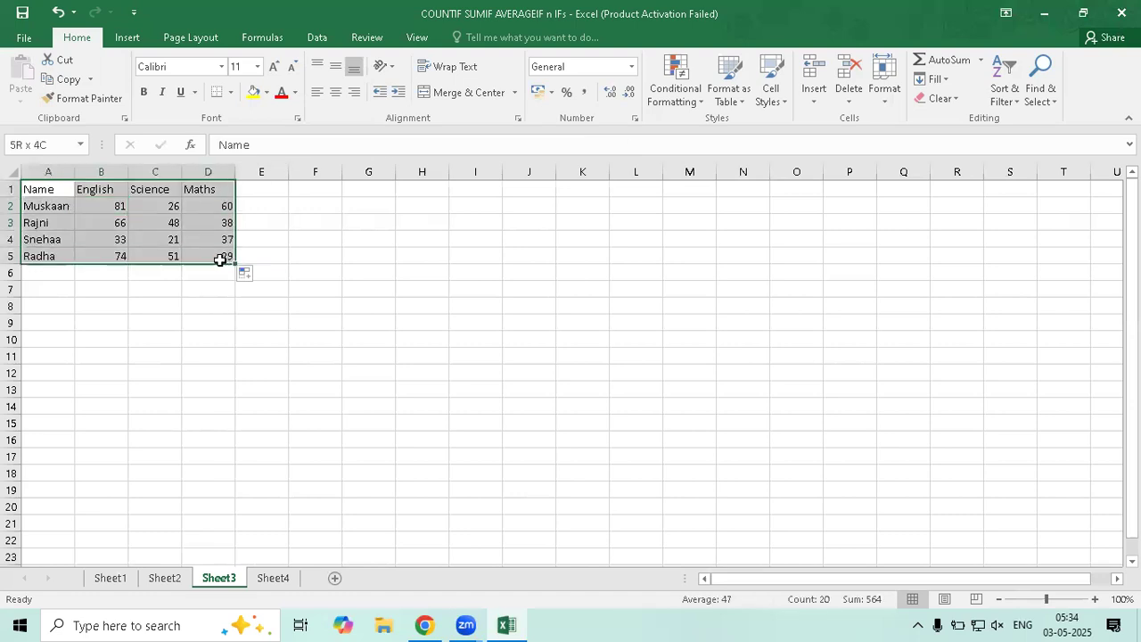
pyautogui.hotkey('ctrl', 'c')
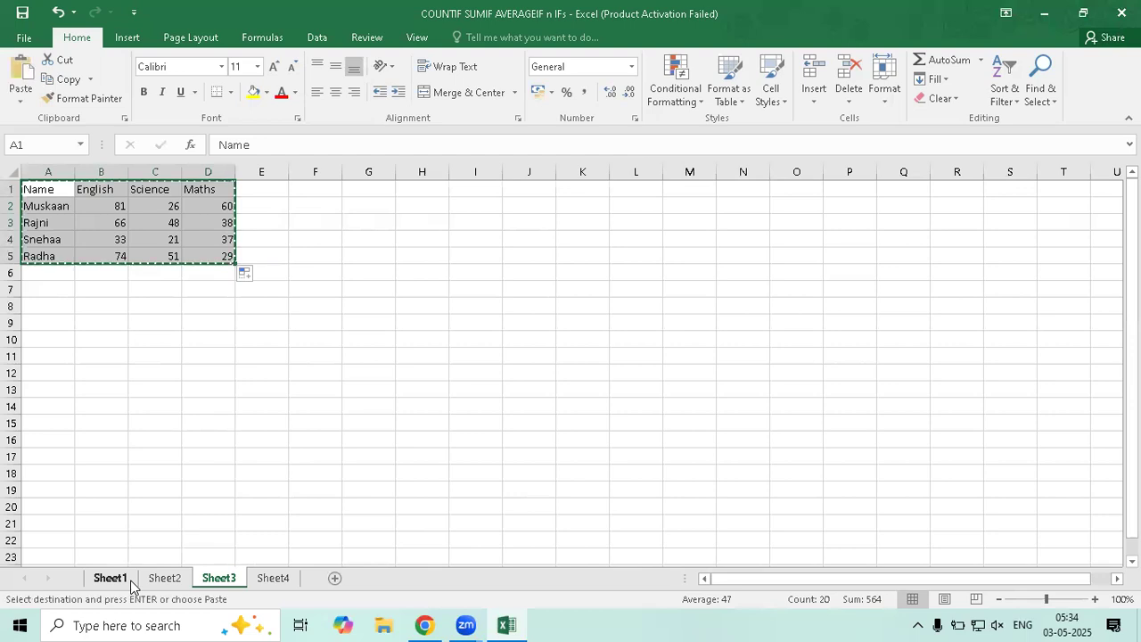
pyautogui.click(313, 192)
pyautogui.hotkey('ctrl', 'v')
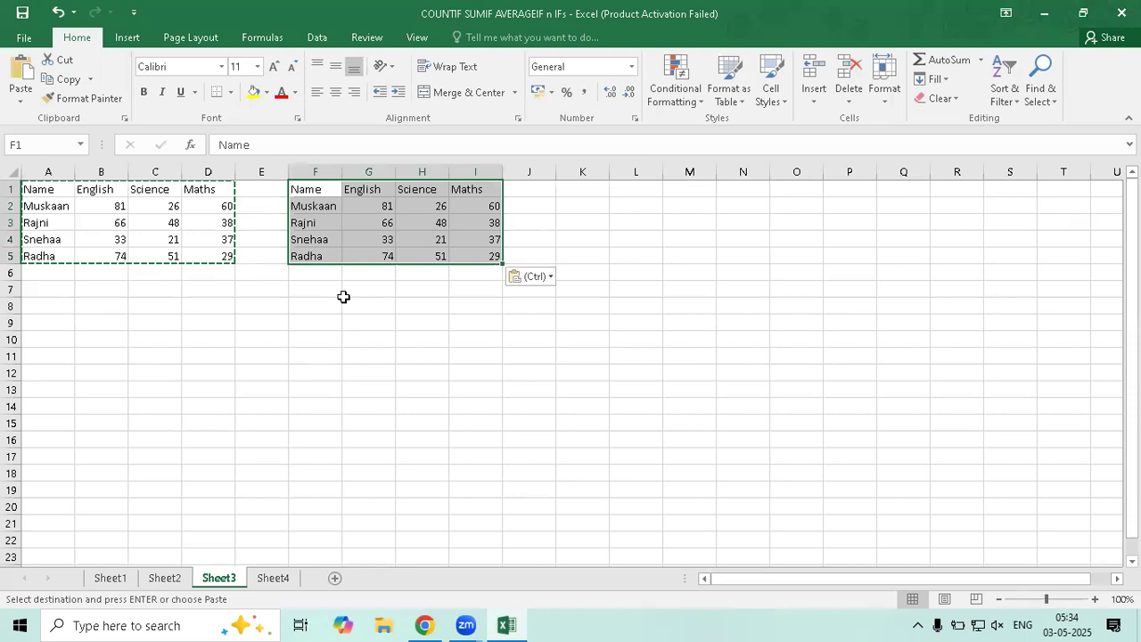
pyautogui.moveTo(368, 206); pyautogui.dragTo(486, 256)
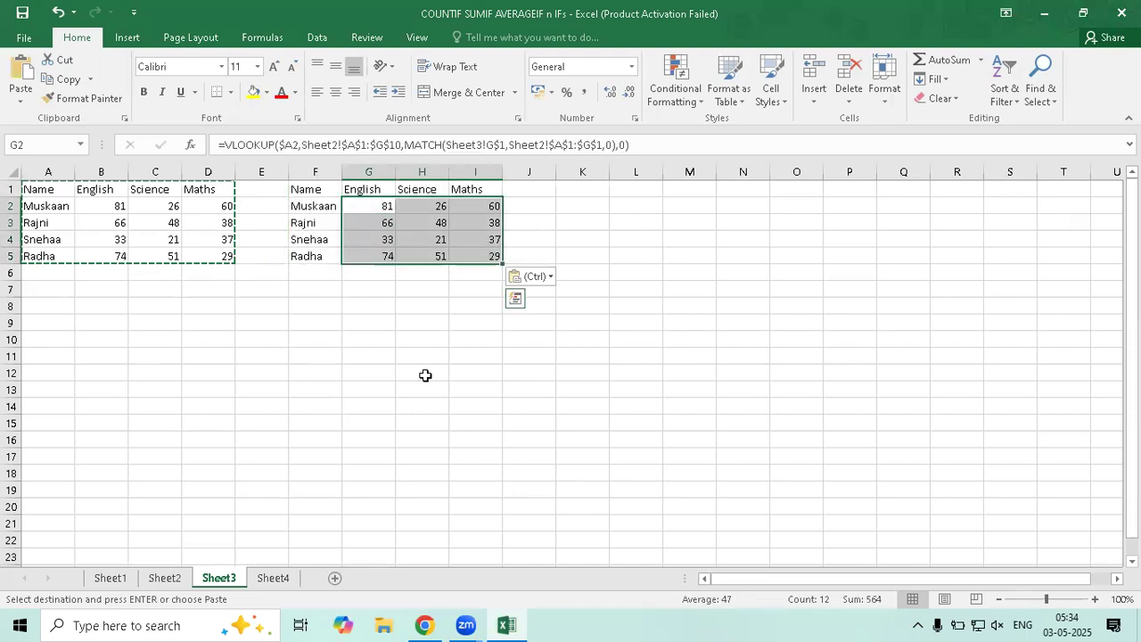
pyautogui.press('Delete')
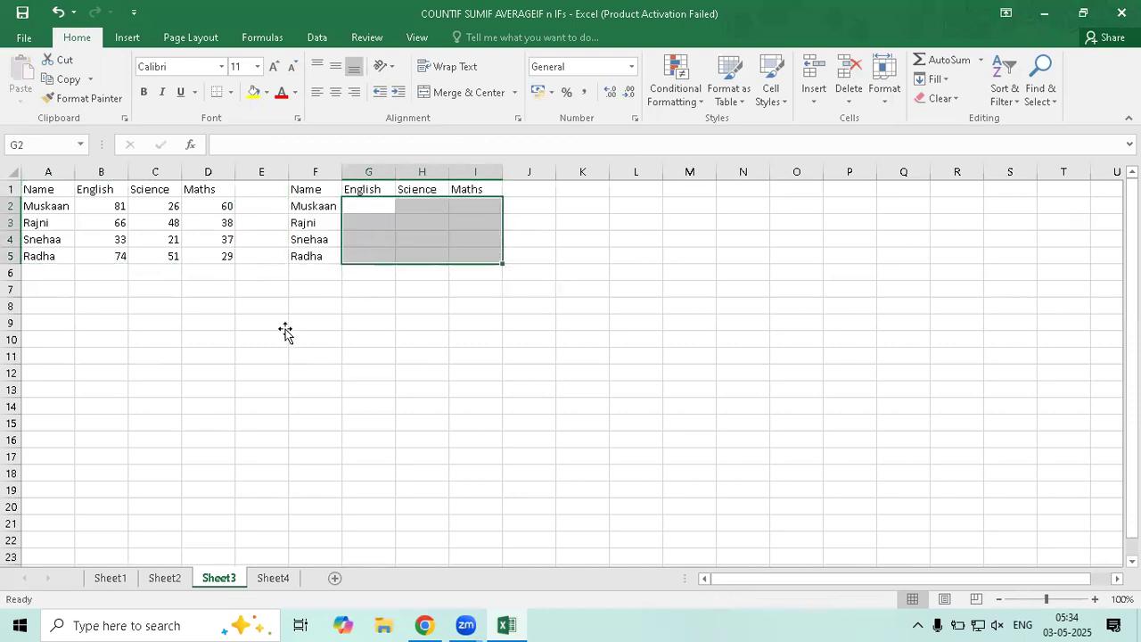
pyautogui.click(261, 340)
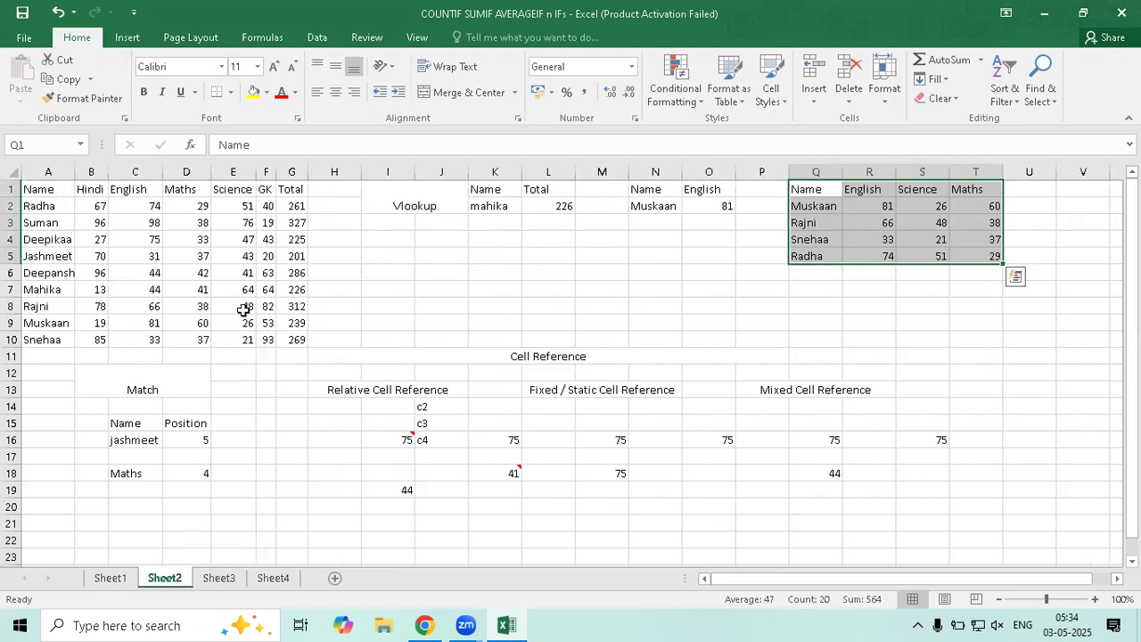
# Name Sheet2's A1:G10 marks table 'data' through the Name Box
pyautogui.moveTo(46, 190); pyautogui.dragTo(204, 373)
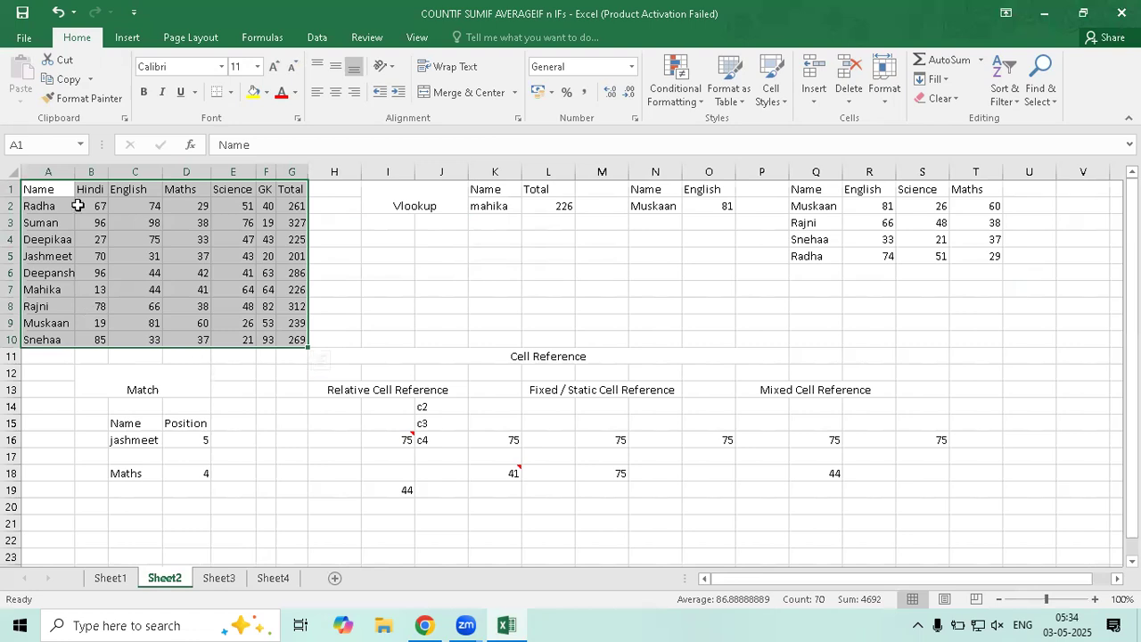
pyautogui.click(37, 143)
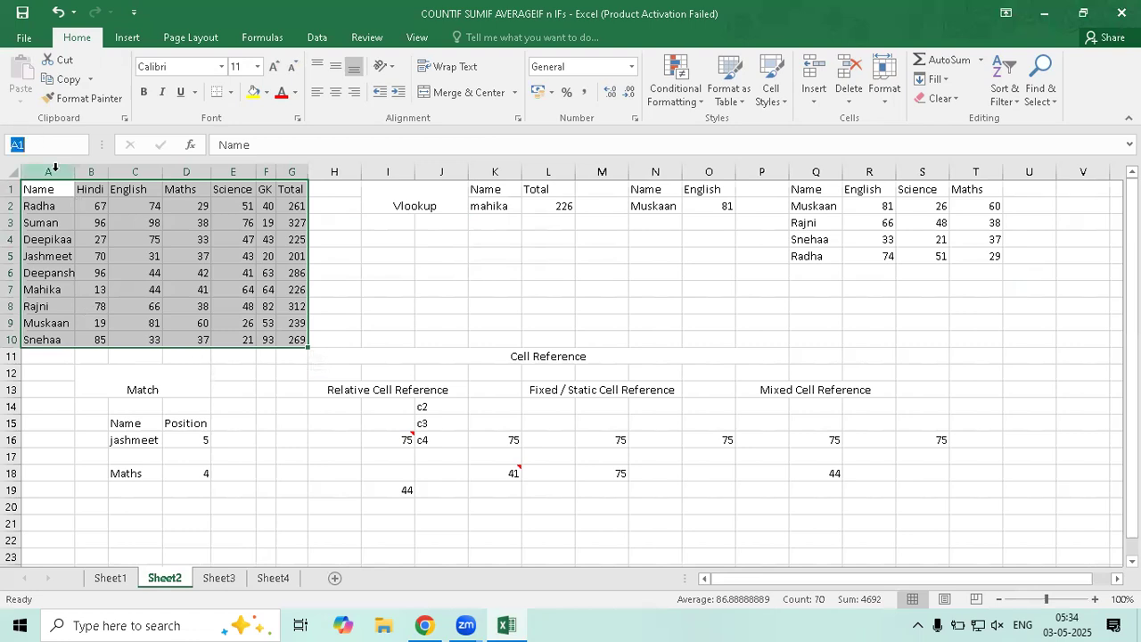
pyautogui.write('dar')
pyautogui.press('BackSpace')
pyautogui.write('ta')
pyautogui.press('Return')
pyautogui.click(136, 290)
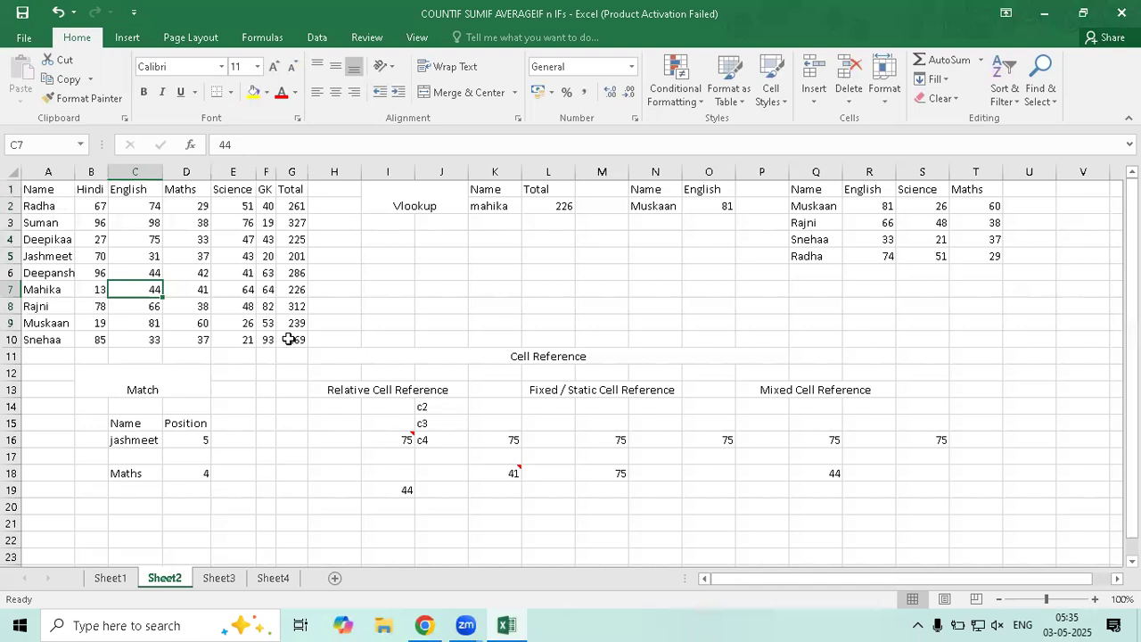
# Reselect the A1:G10 table and enter 'data' in the Name Box again
pyautogui.moveTo(48, 190); pyautogui.dragTo(289, 339)
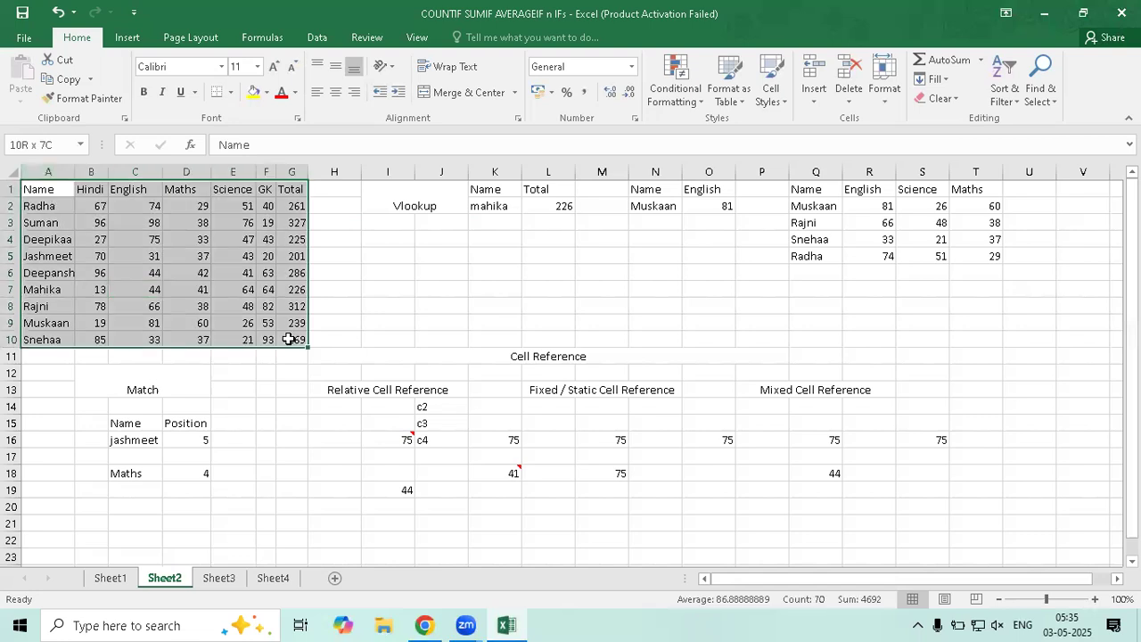
pyautogui.click(26, 145)
pyautogui.write('data')
pyautogui.click(386, 272)
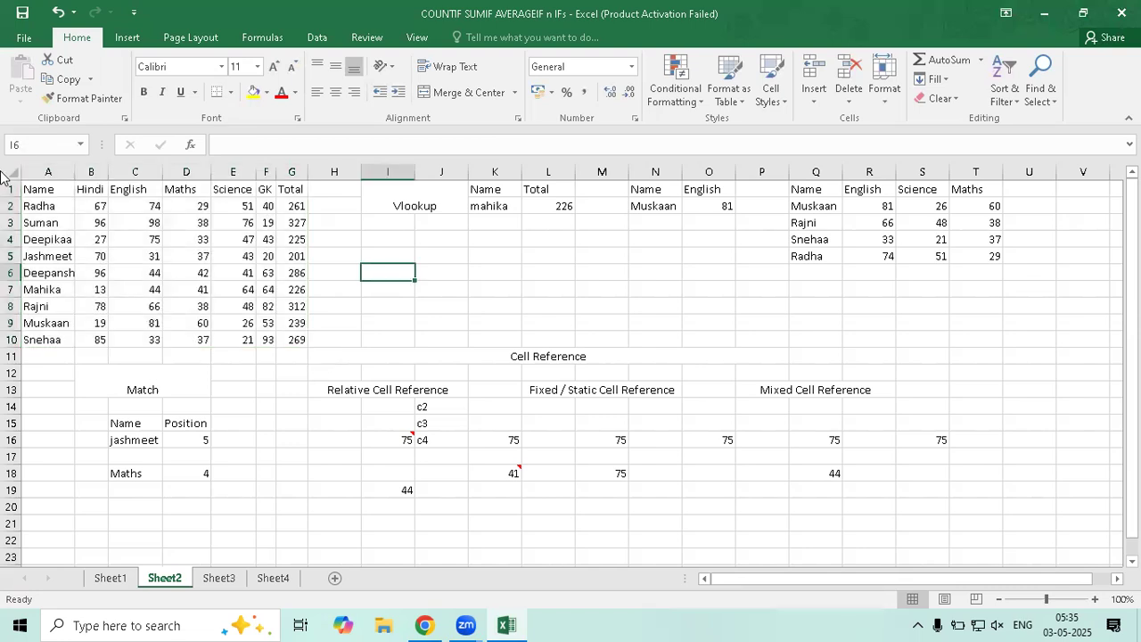
pyautogui.click(329, 225)
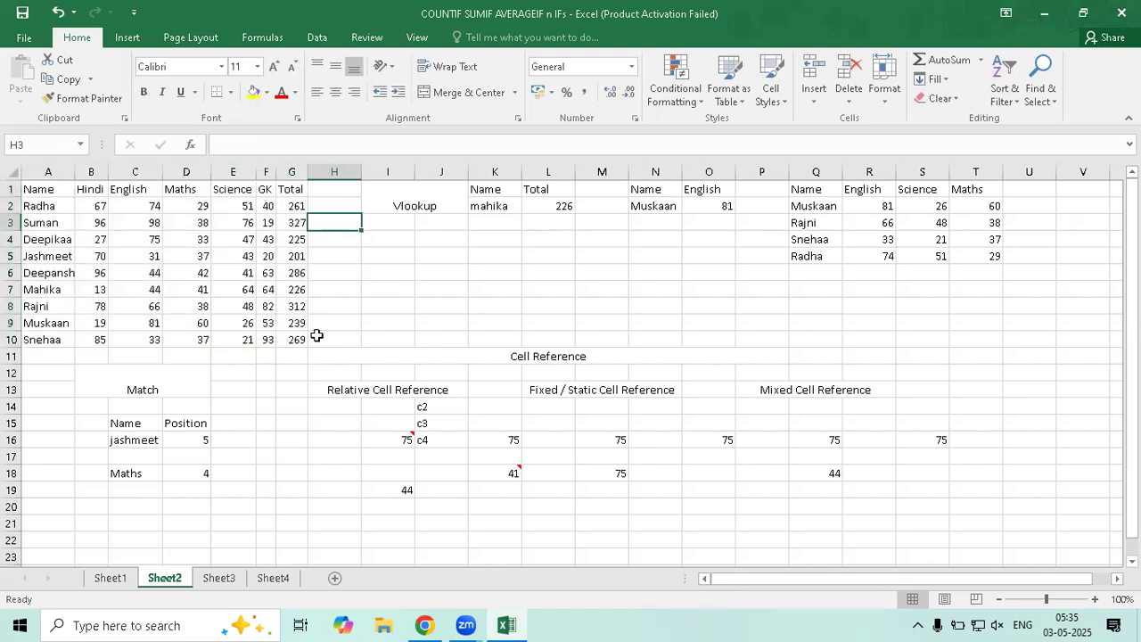
pyautogui.moveTo(316, 336); pyautogui.dragTo(296, 348)
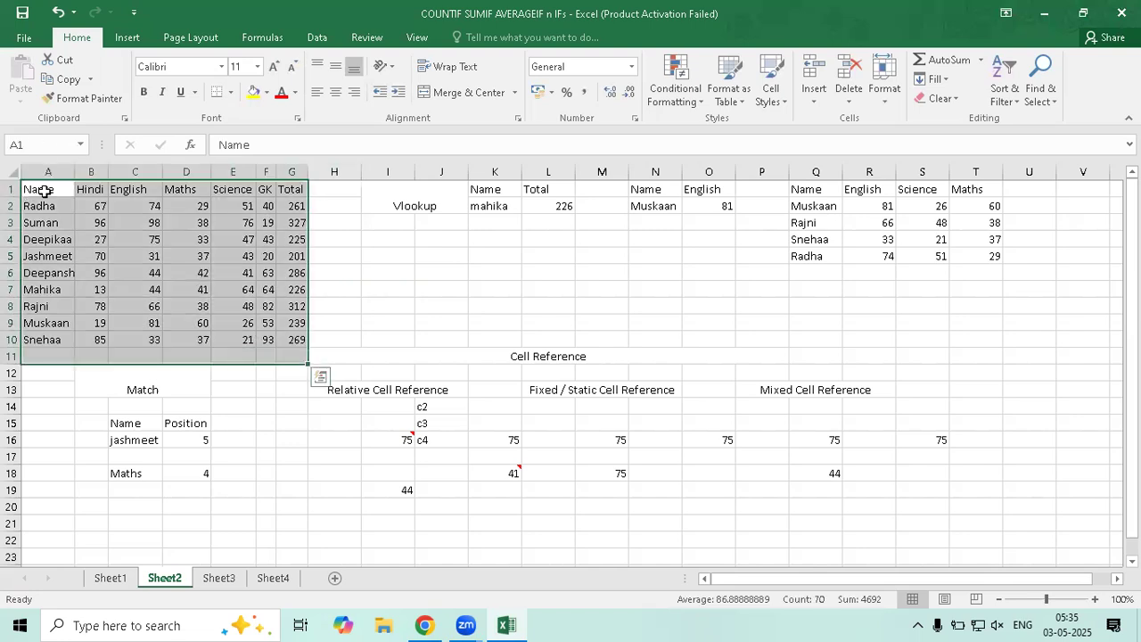
pyautogui.keyDown('shift'); pyautogui.click(280, 341); pyautogui.keyUp('shift')
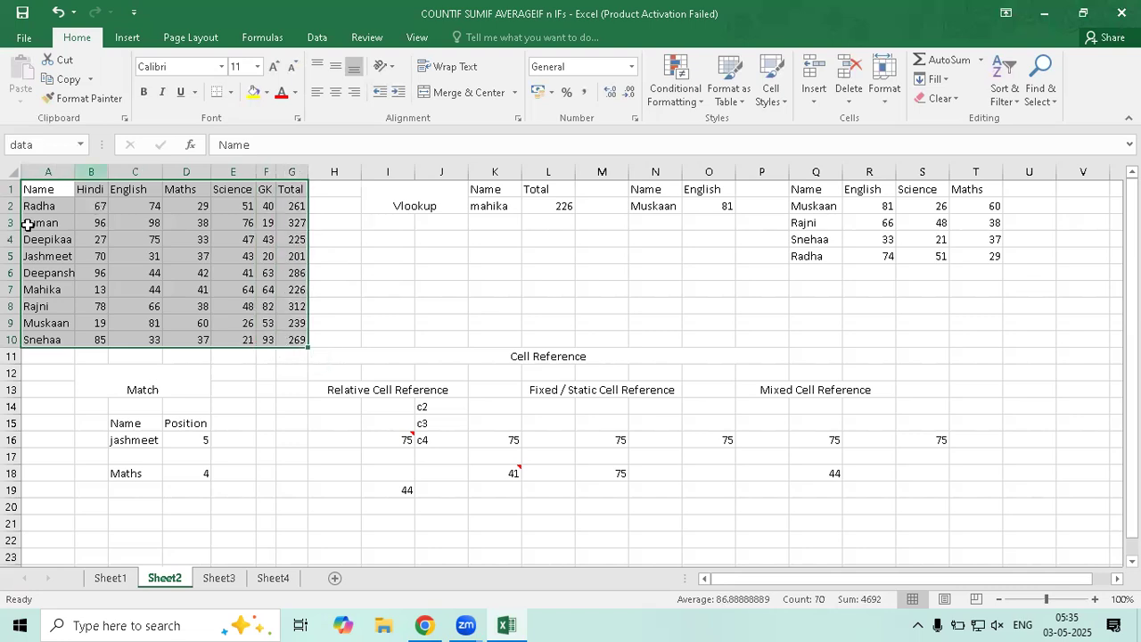
# Name the header row A1:G1 'heading'
pyautogui.click(58, 188)
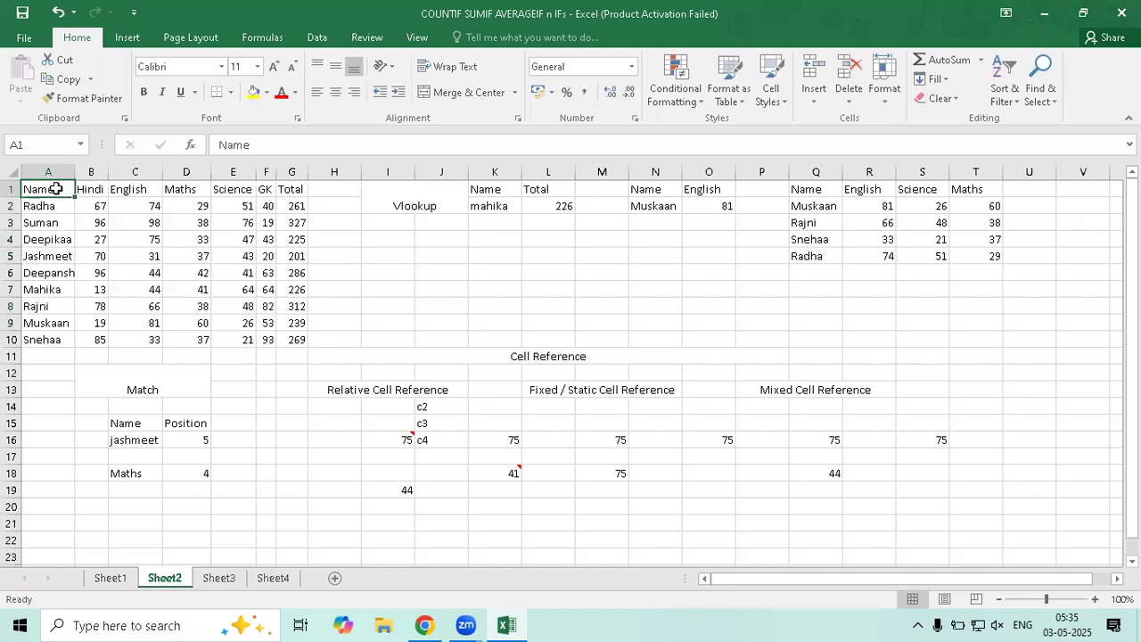
pyautogui.keyDown('shift'); pyautogui.click(287, 190); pyautogui.keyUp('shift')
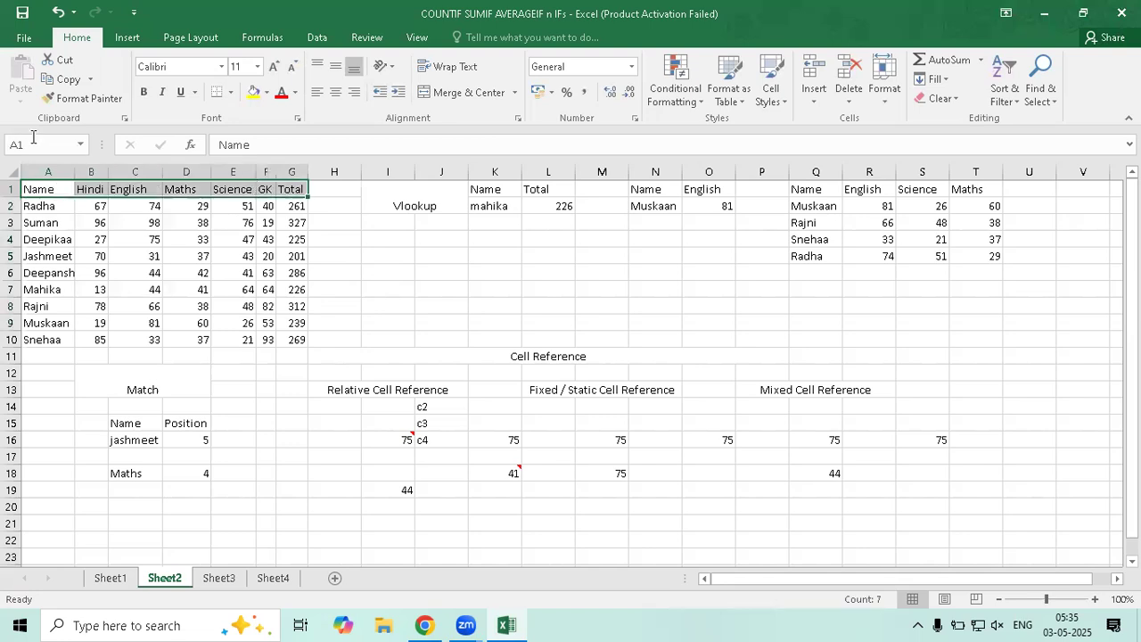
pyautogui.hotkey('alt', 'F3')
pyautogui.write('heading')
pyautogui.press('Return')
# Reselect A1:G10 and confirm it carries the 'data' name
pyautogui.moveTo(40, 190); pyautogui.dragTo(295, 194)
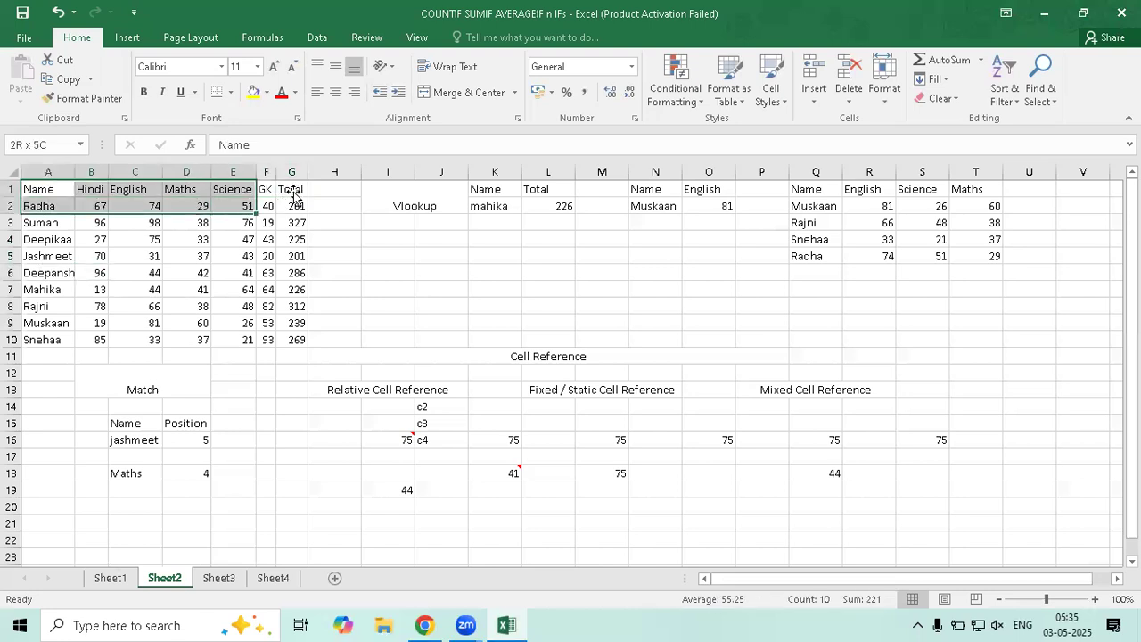
pyautogui.moveTo(42, 185); pyautogui.dragTo(301, 342)
pyautogui.click(41, 145)
pyautogui.write('data')
pyautogui.press('Return')
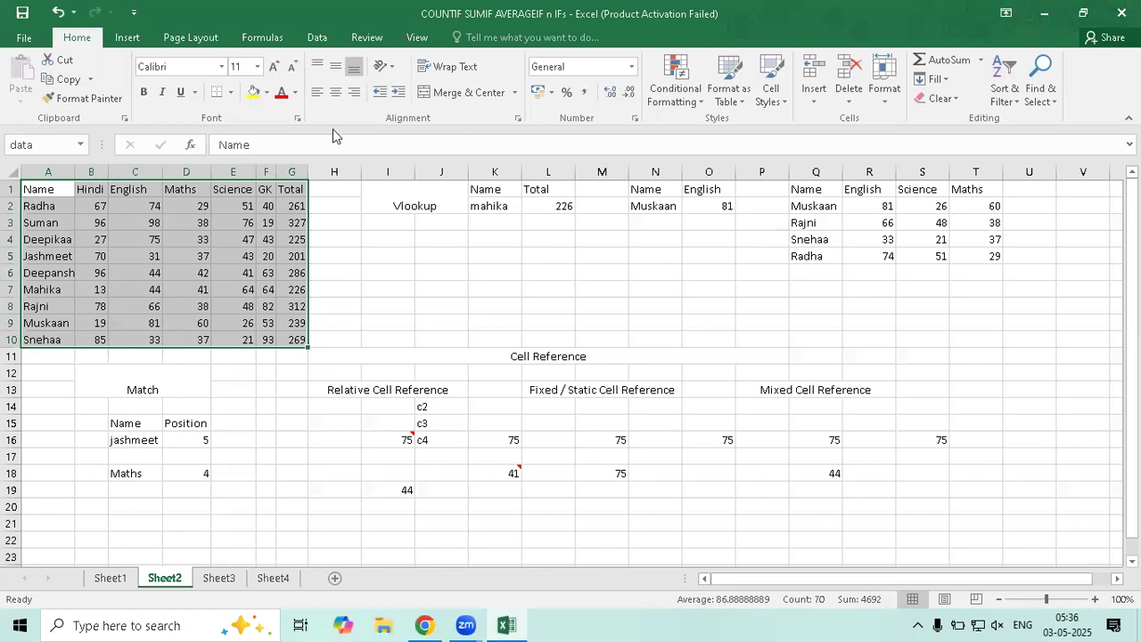
pyautogui.click(210, 253)
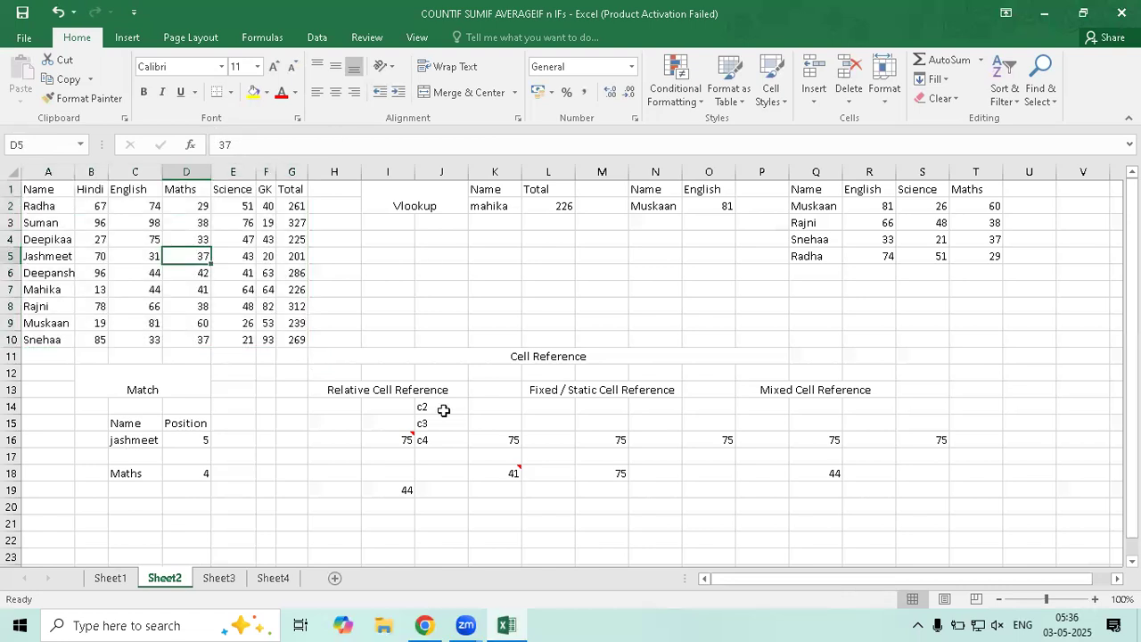
# On Sheet3, start G2's formula as =VLOOKUP(F2,
pyautogui.click(276, 582)
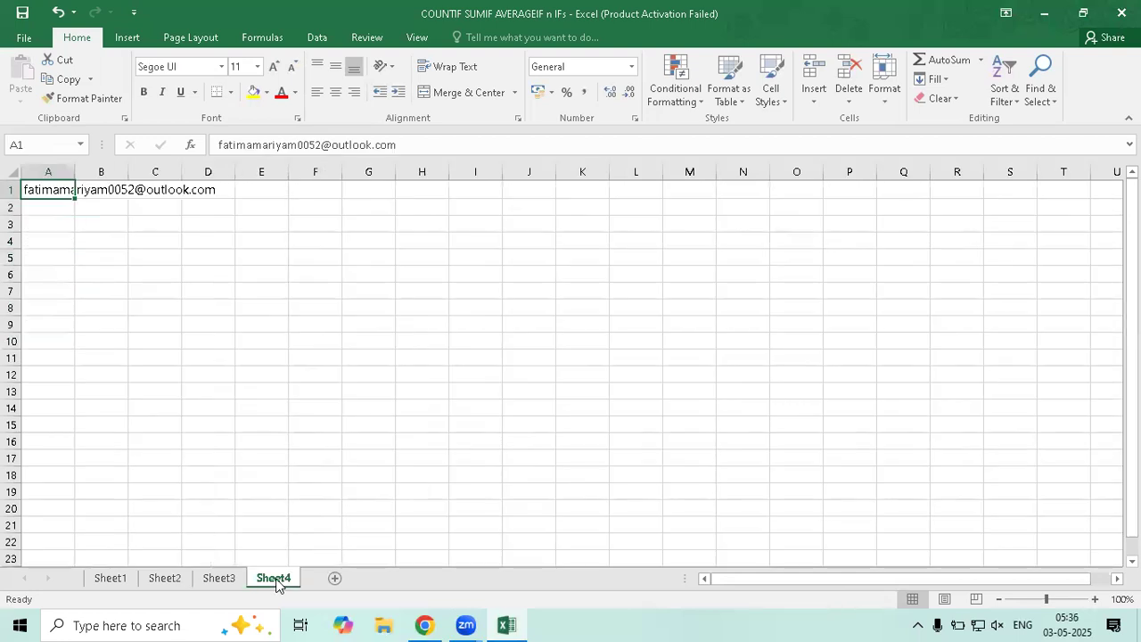
pyautogui.click(224, 581)
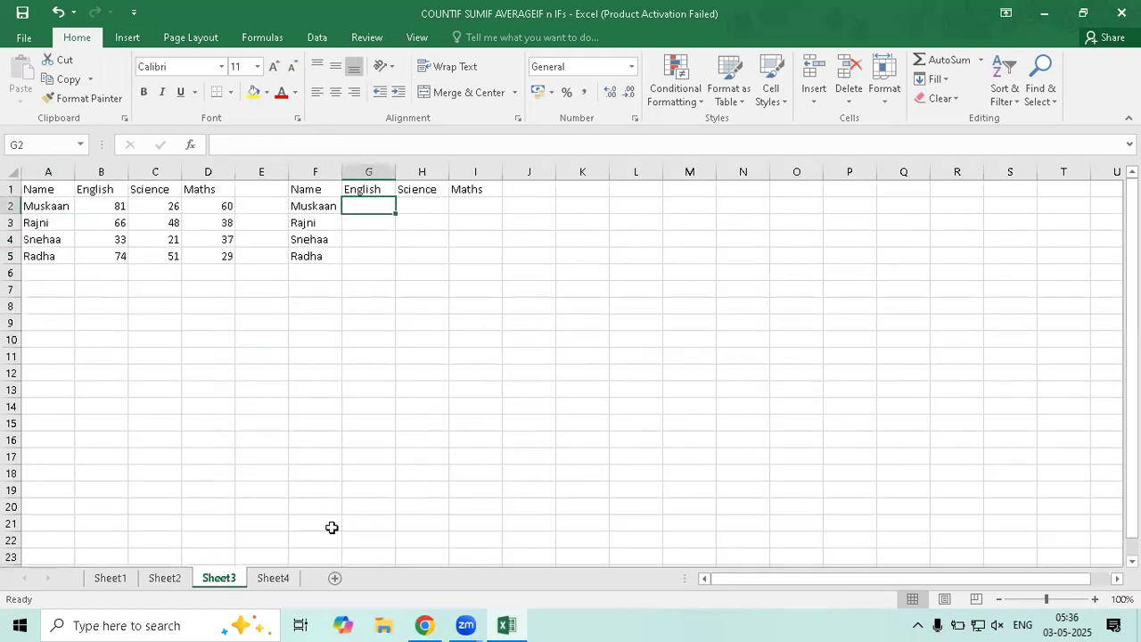
pyautogui.write('=')
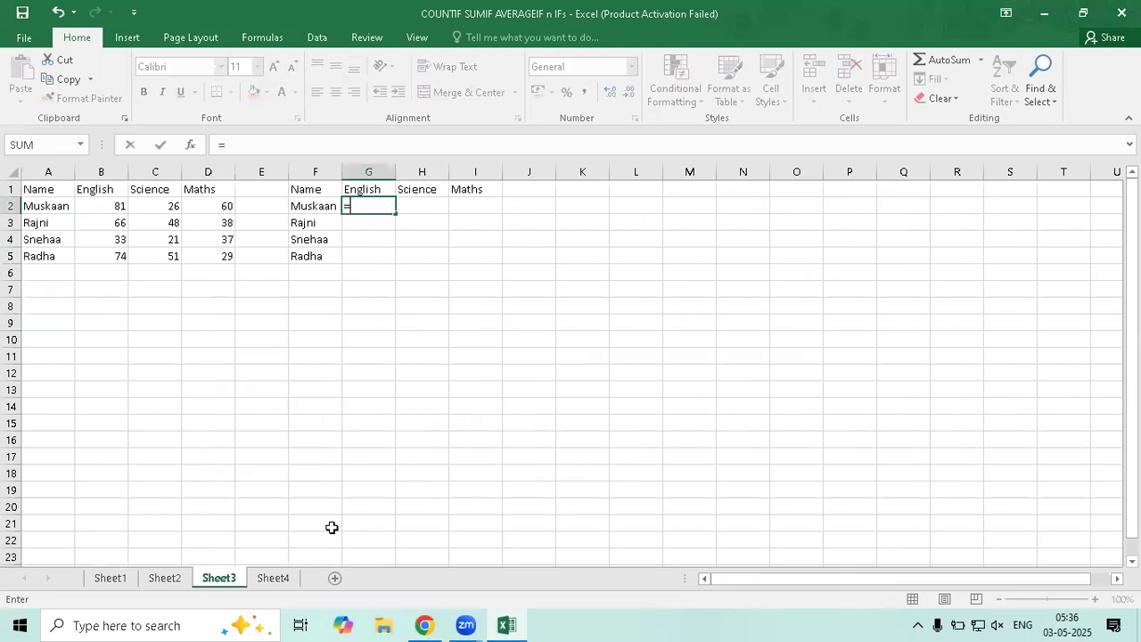
pyautogui.write('v')
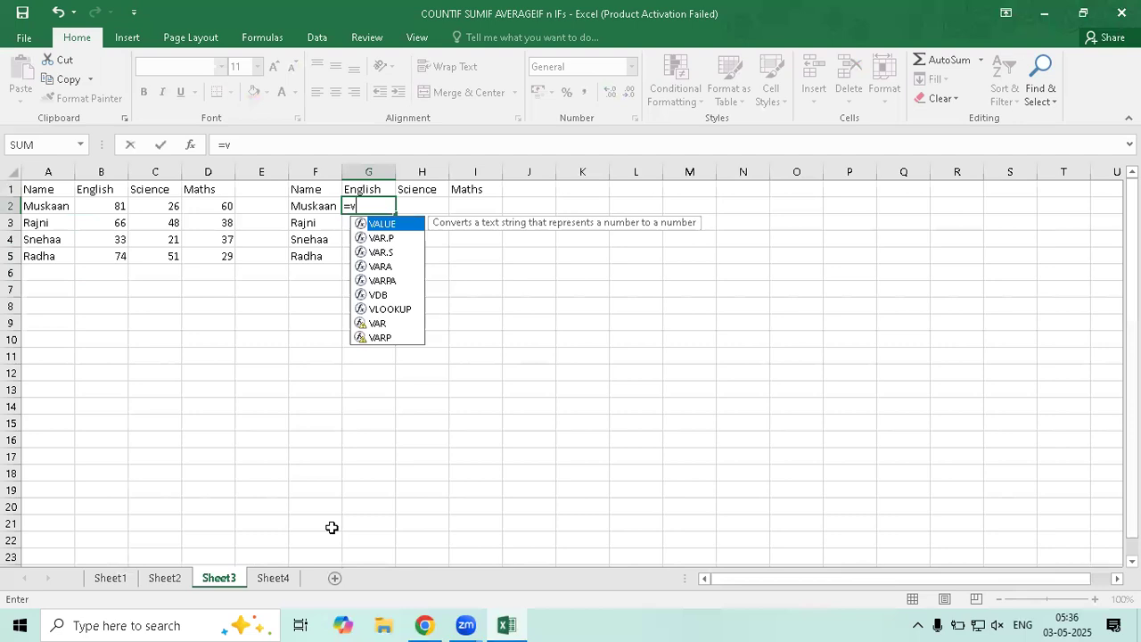
pyautogui.press('Down')
pyautogui.press('Down')
pyautogui.press('Down')
pyautogui.press('Down')
pyautogui.press('Down')
pyautogui.press('Down')
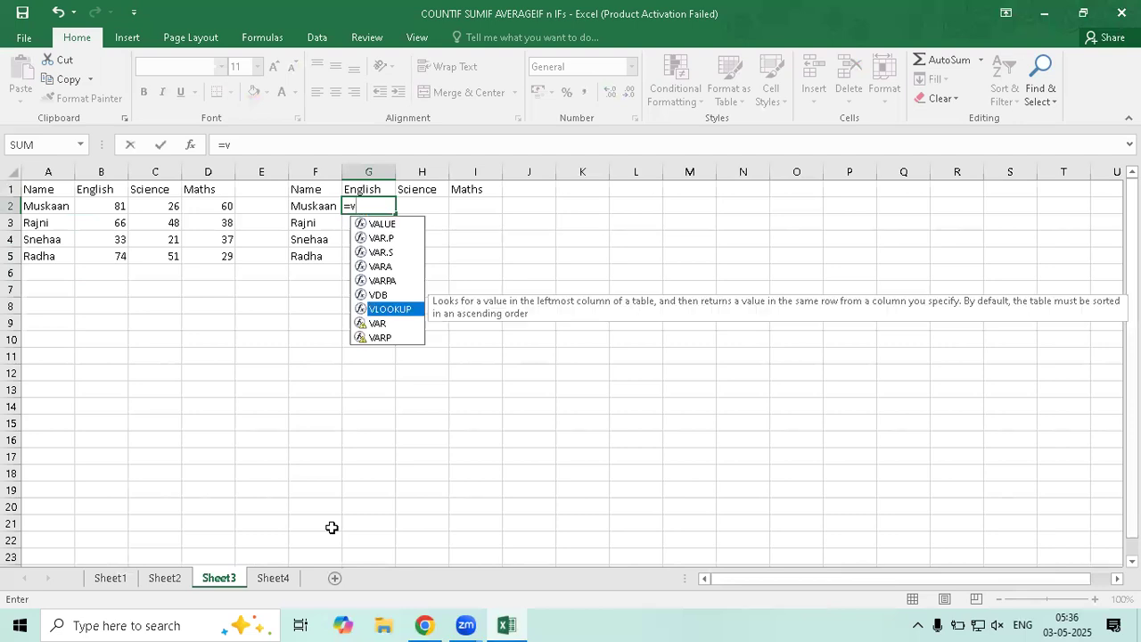
pyautogui.press('Tab')
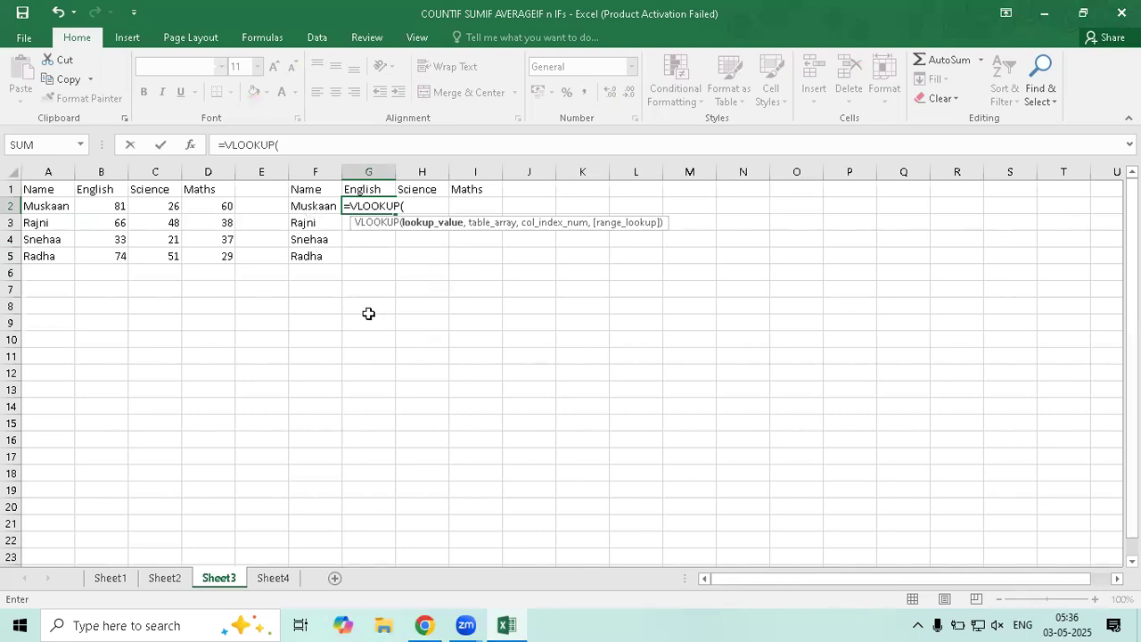
pyautogui.press('Left')
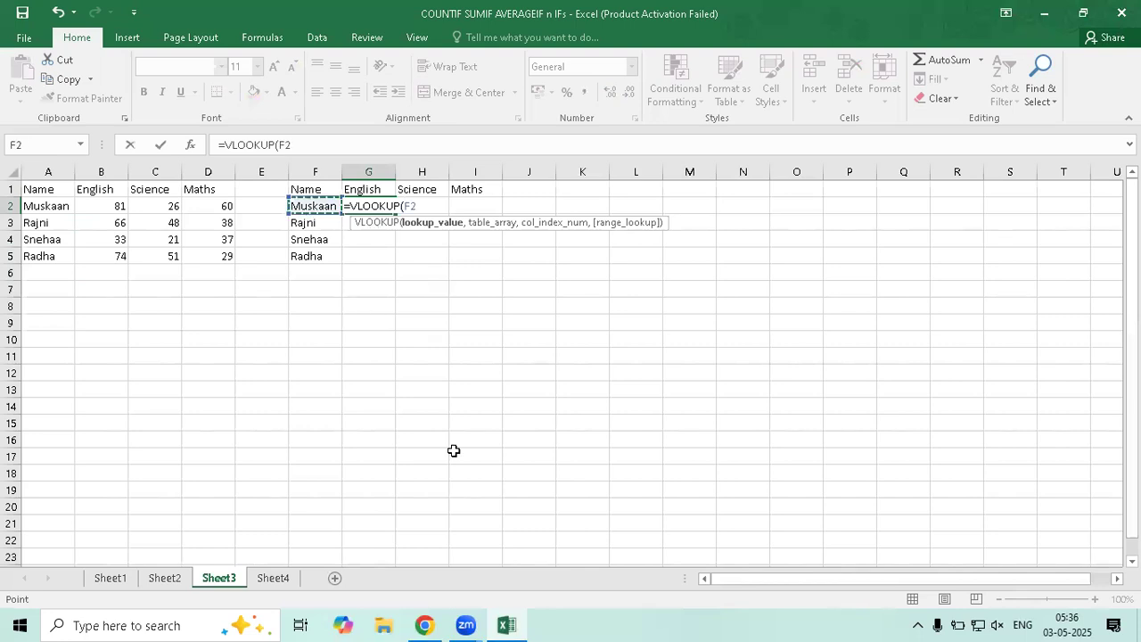
pyautogui.write(',')
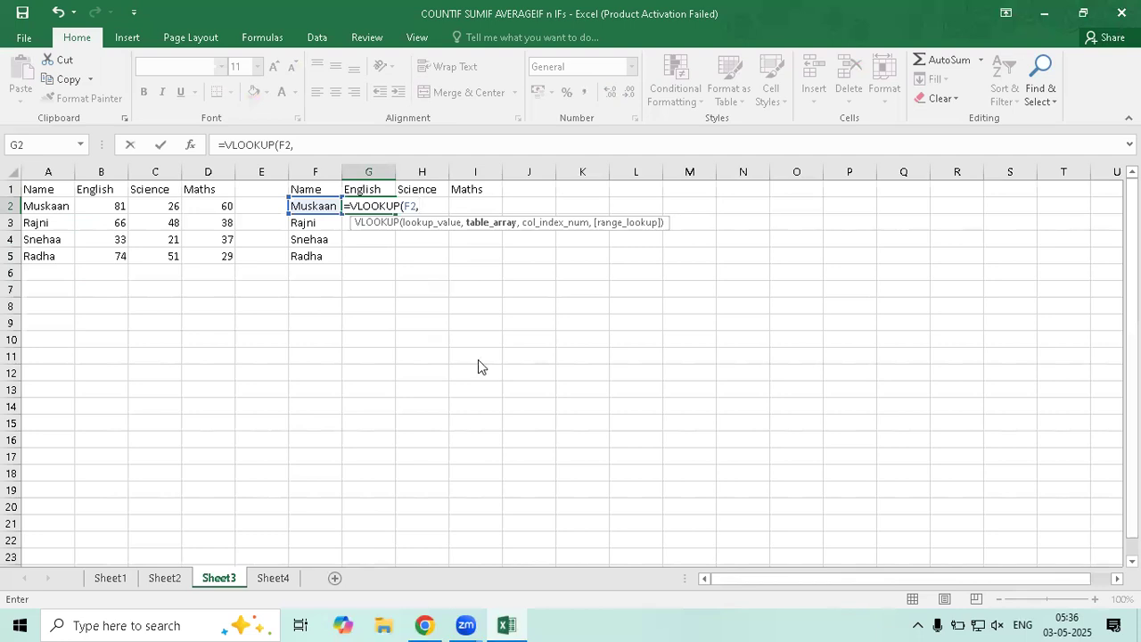
# Add the named range data as the table argument, followed by a comma
pyautogui.write('dar')
pyautogui.press('BackSpace')
pyautogui.write('ts')
pyautogui.press('BackSpace')
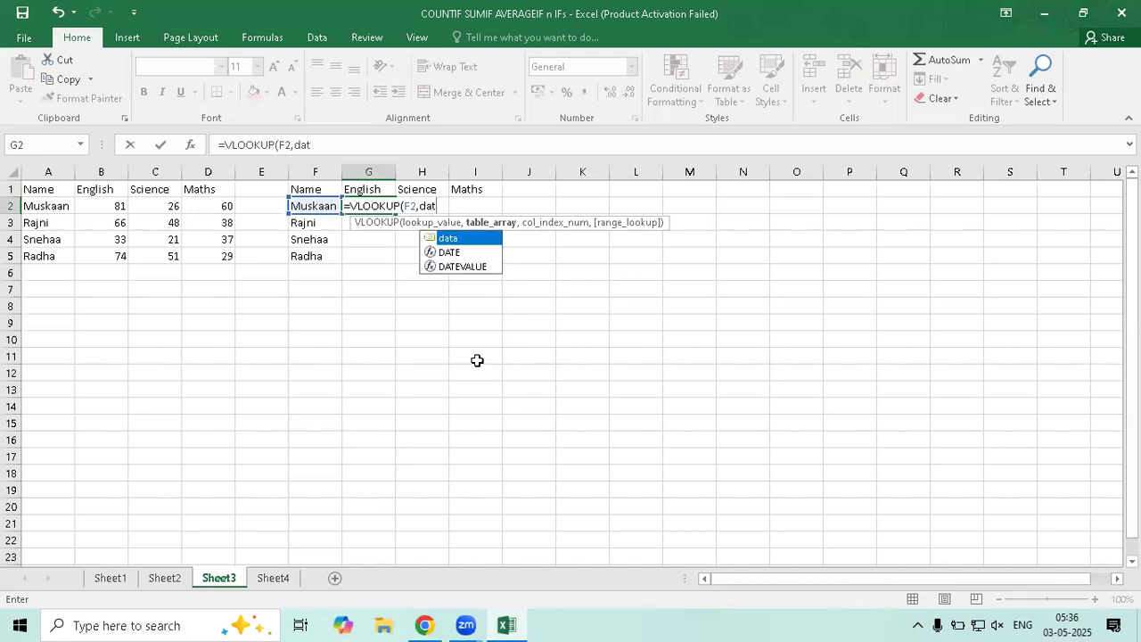
pyautogui.write('a')
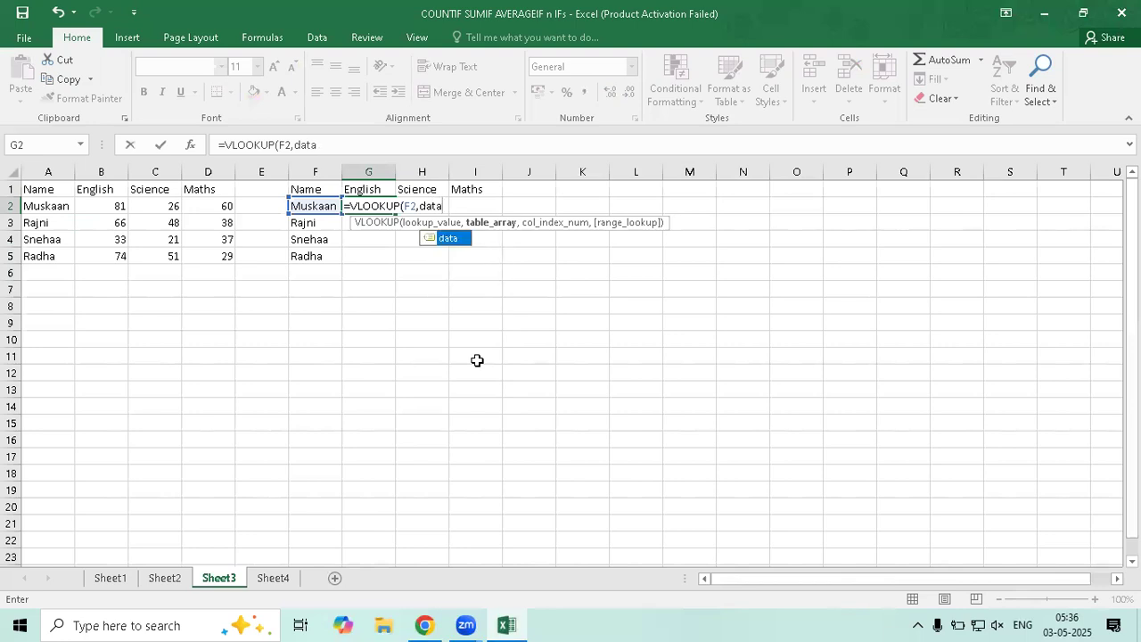
pyautogui.click(456, 239)
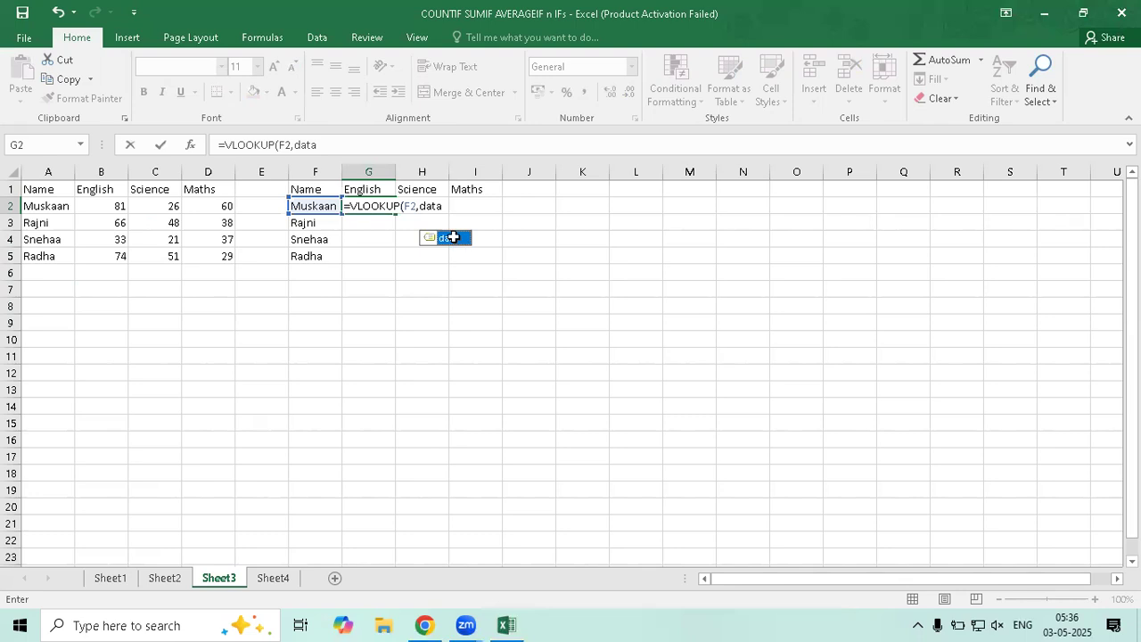
pyautogui.click(328, 374)
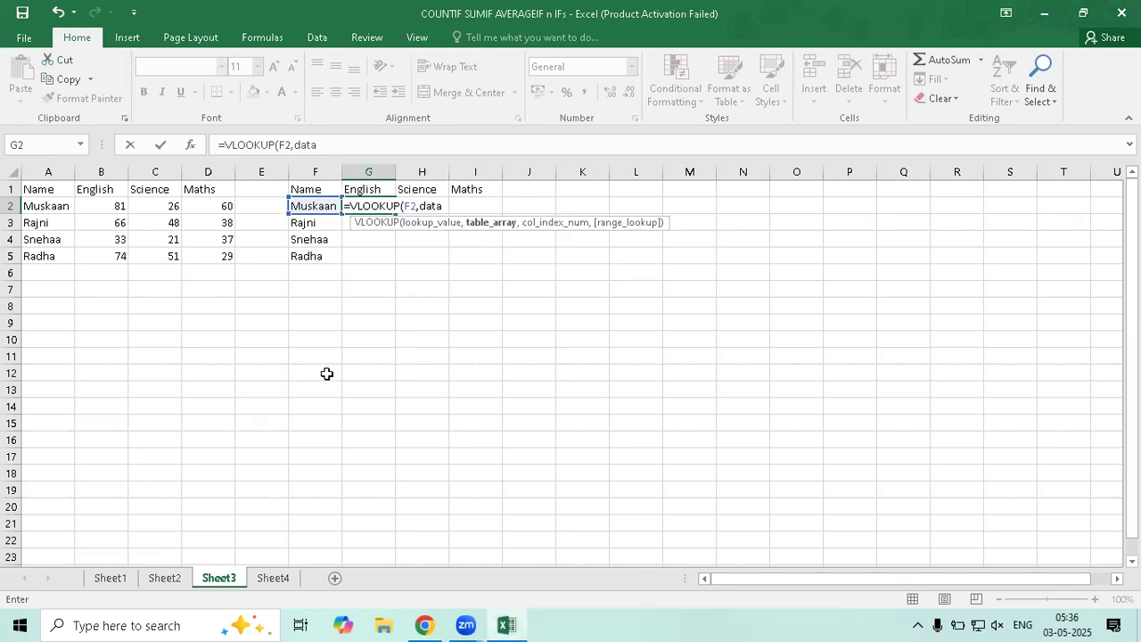
pyautogui.write(',')
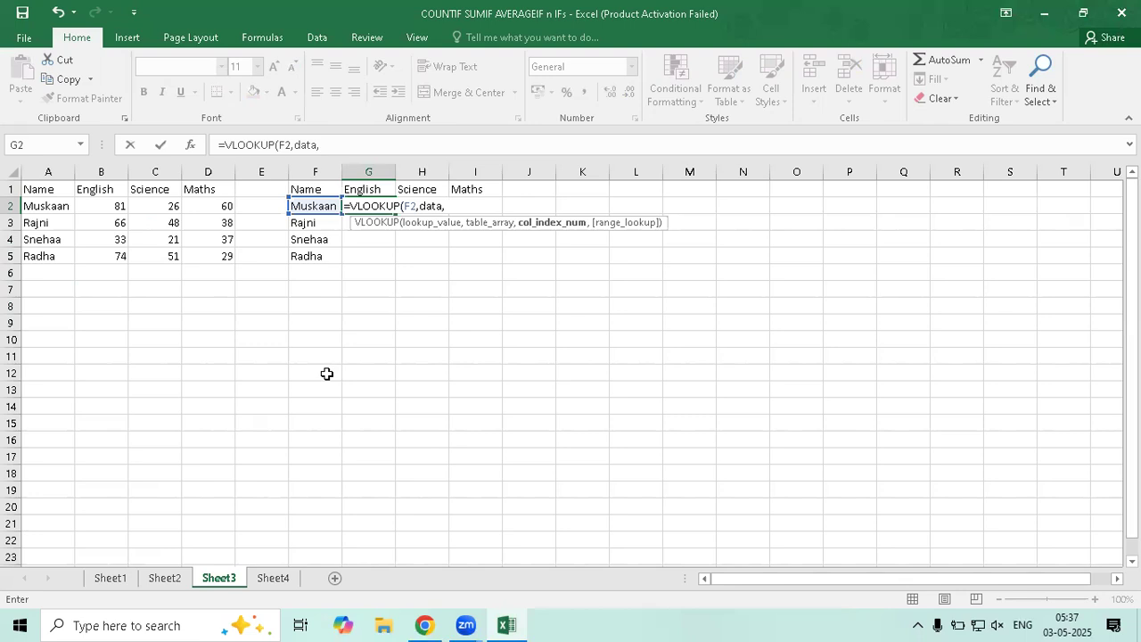
# Finish G2 as =VLOOKUP(F2,data,MATCH(G1,heading,0),0) and enter it
pyautogui.write('ma')
pyautogui.press('Tab')
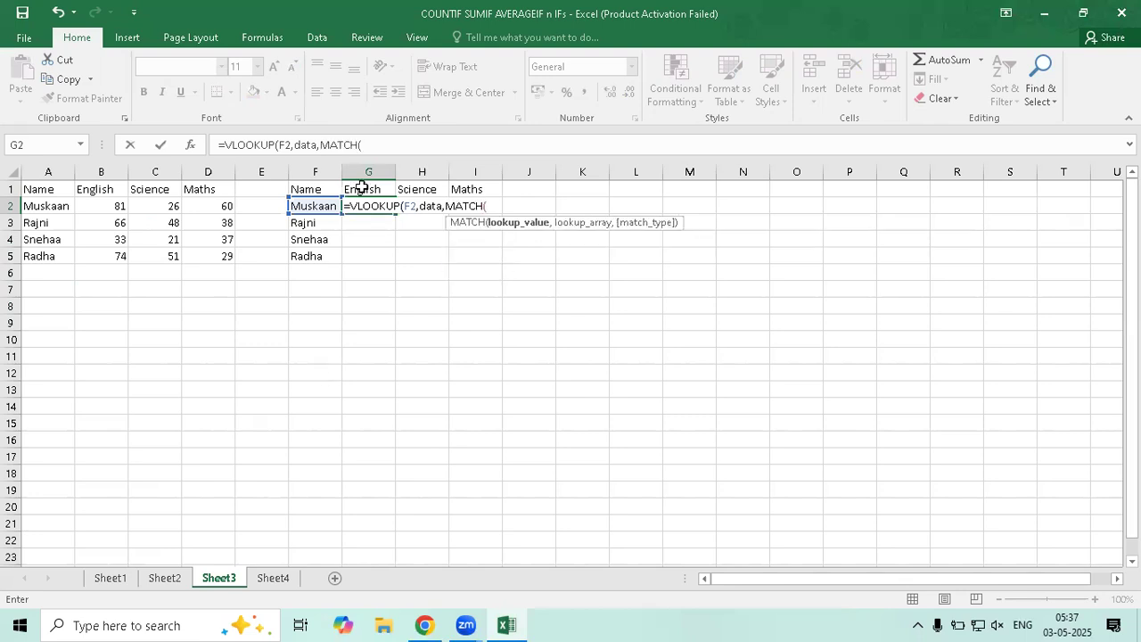
pyautogui.press('Up')
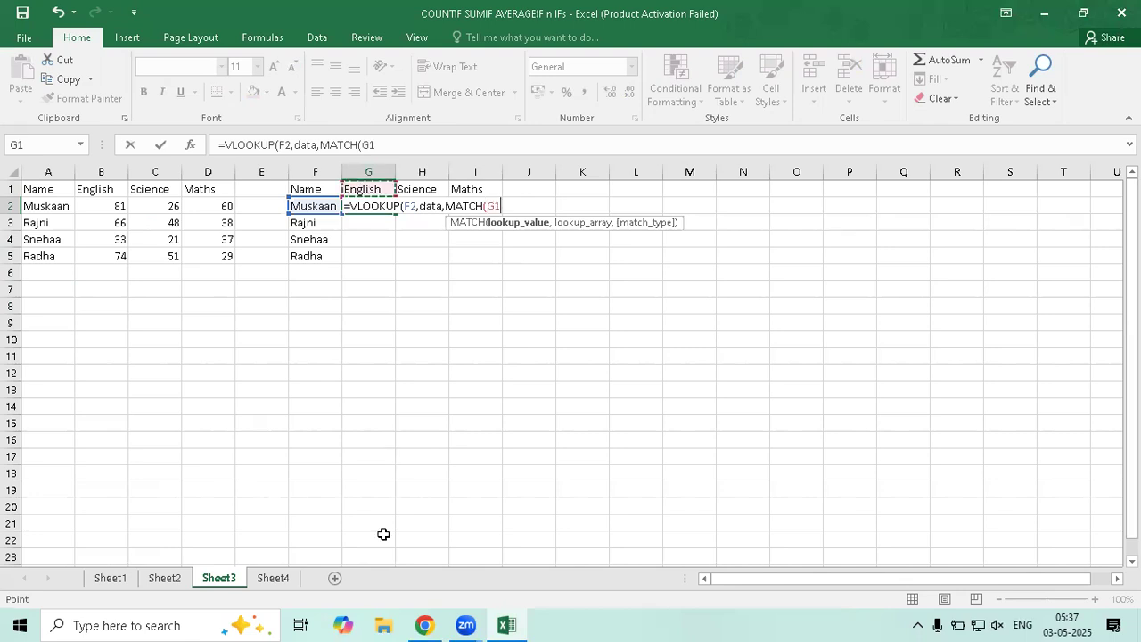
pyautogui.write(',')
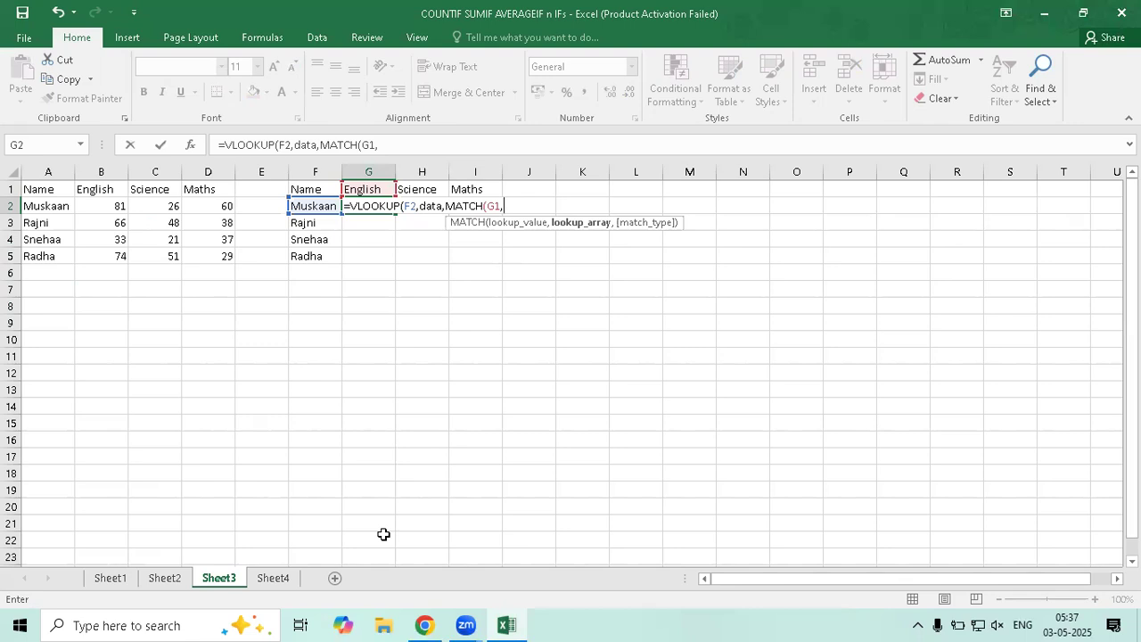
pyautogui.write('he')
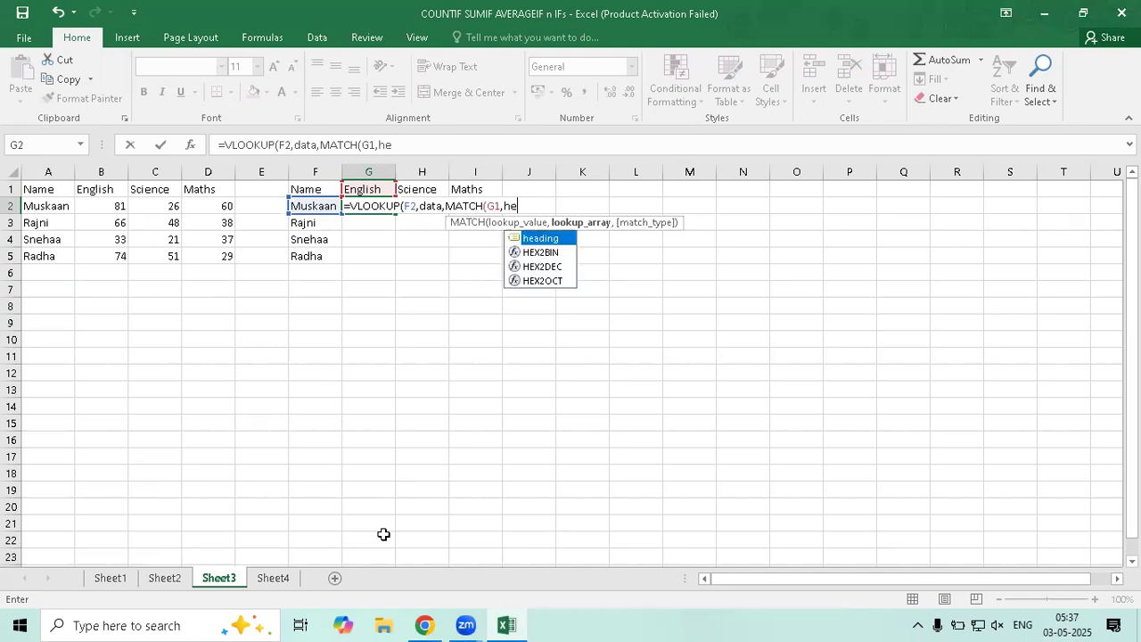
pyautogui.write('ading,')
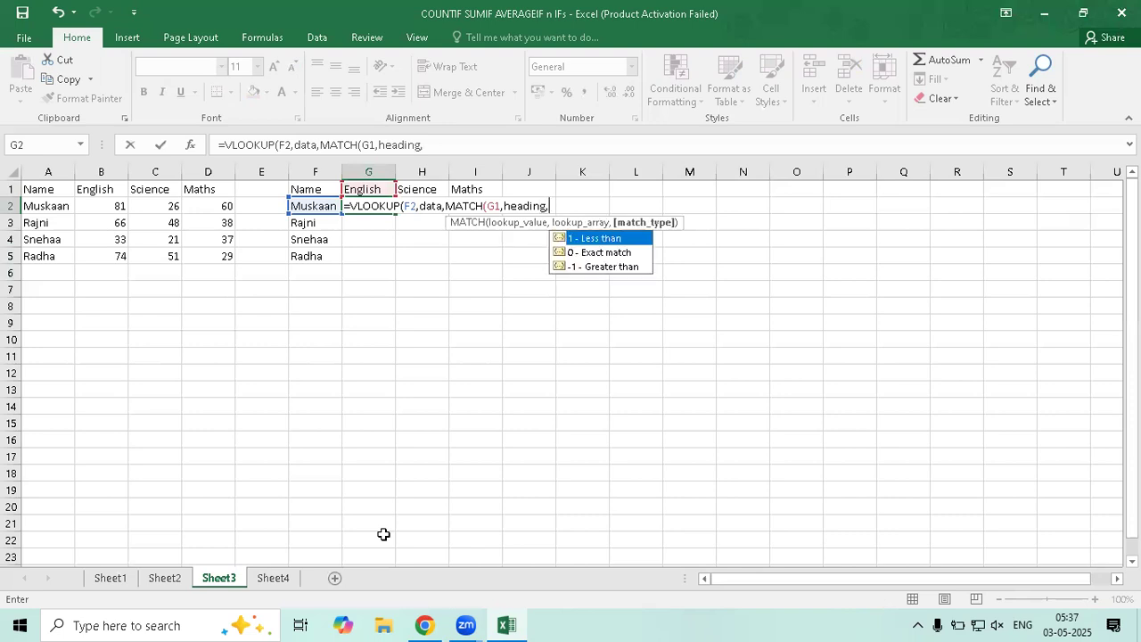
pyautogui.write('0')
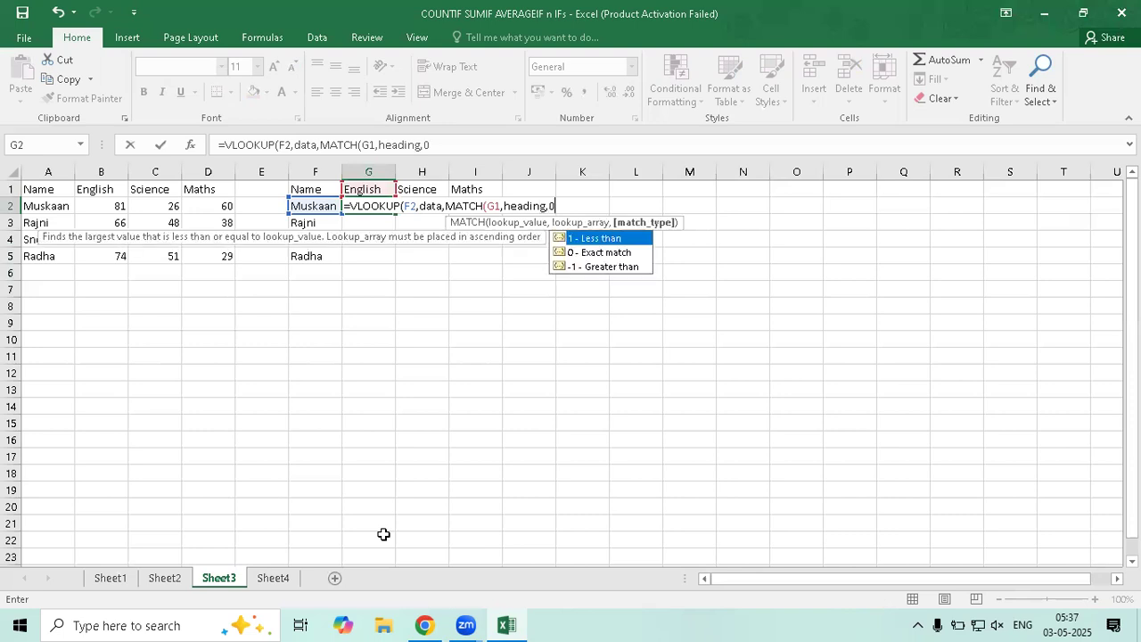
pyautogui.write(')')
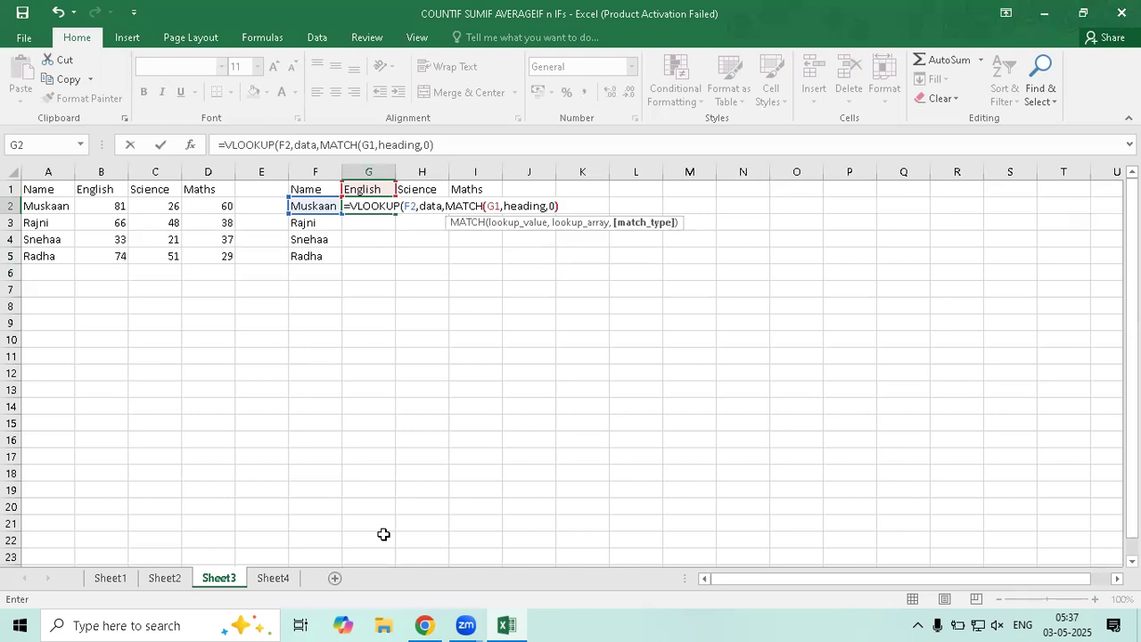
pyautogui.write(',0')
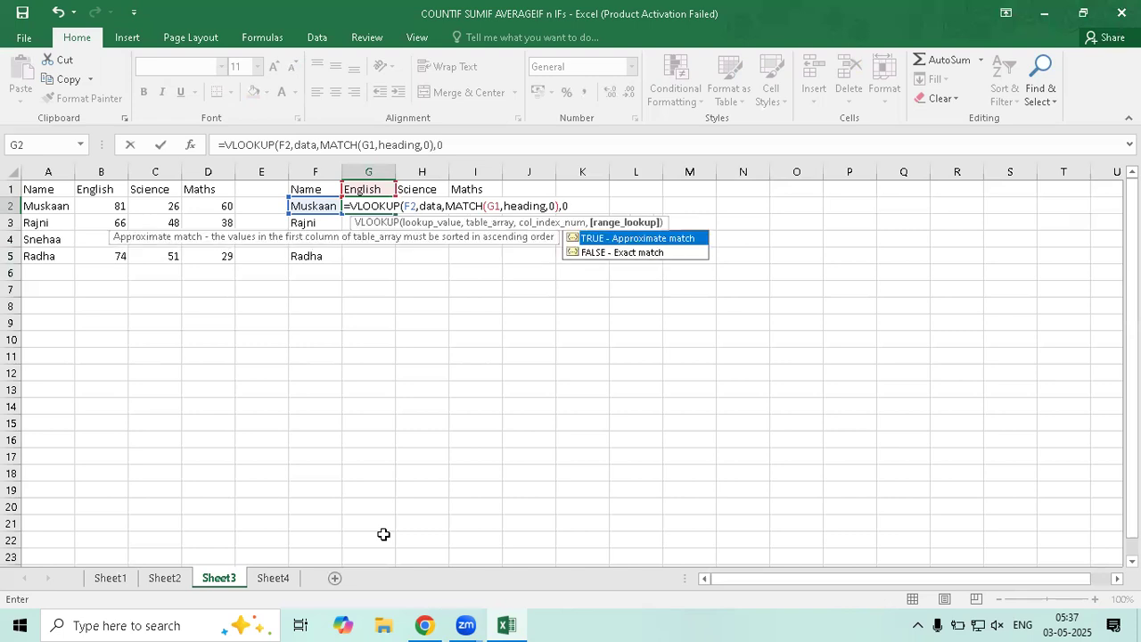
pyautogui.write(')')
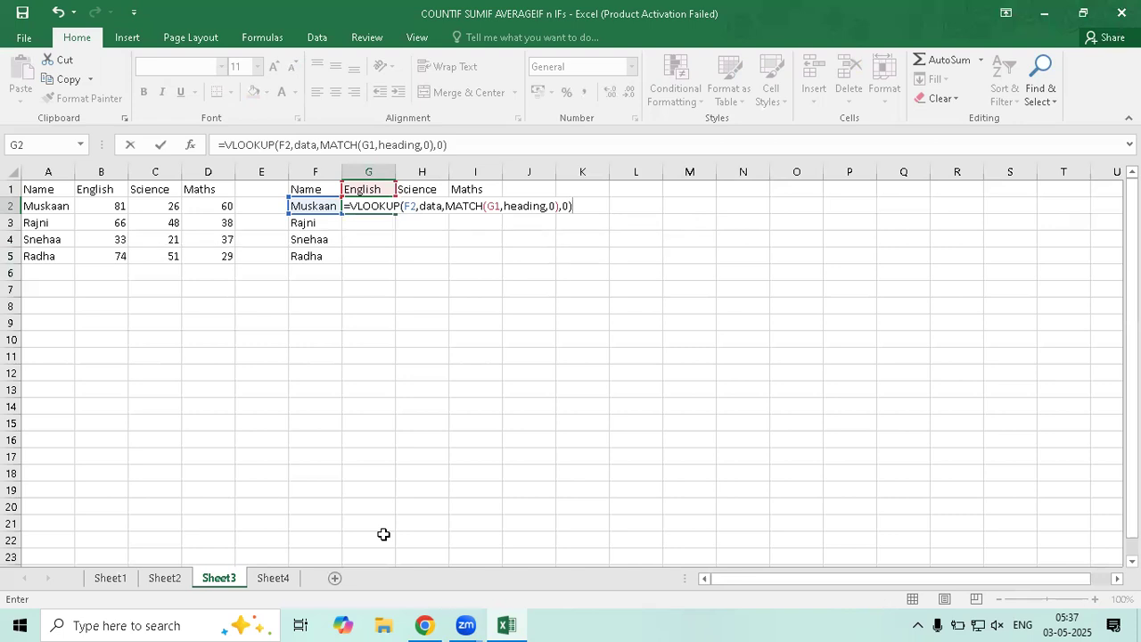
pyautogui.press('Return')
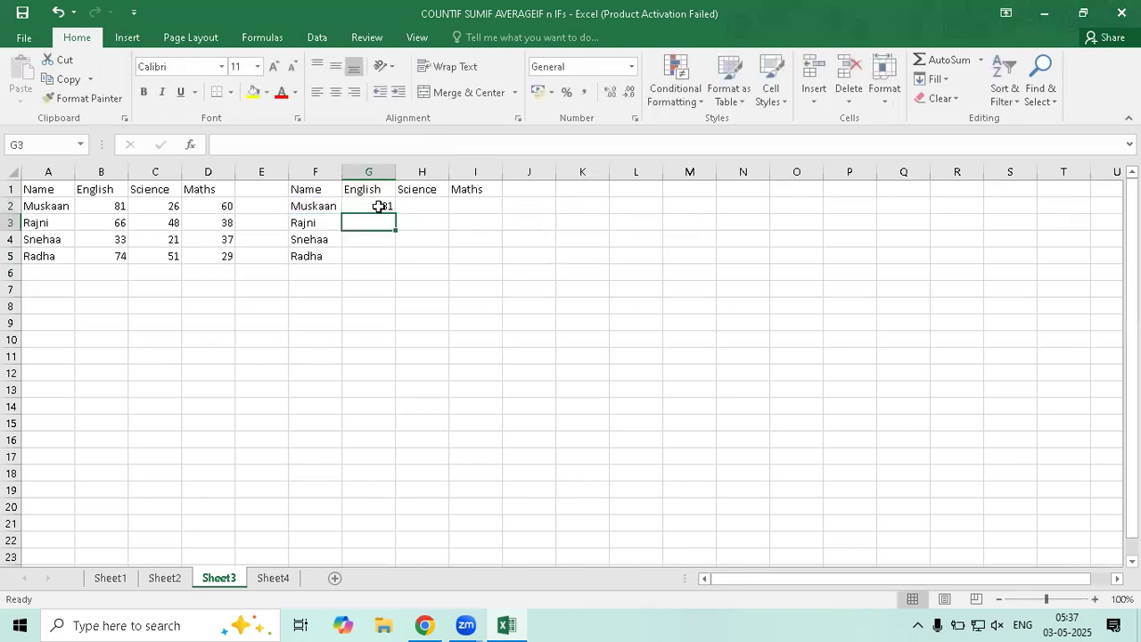
# Review G2's formula, then fill it down to G5, where G3:G5 show #N/A
pyautogui.click(389, 214)
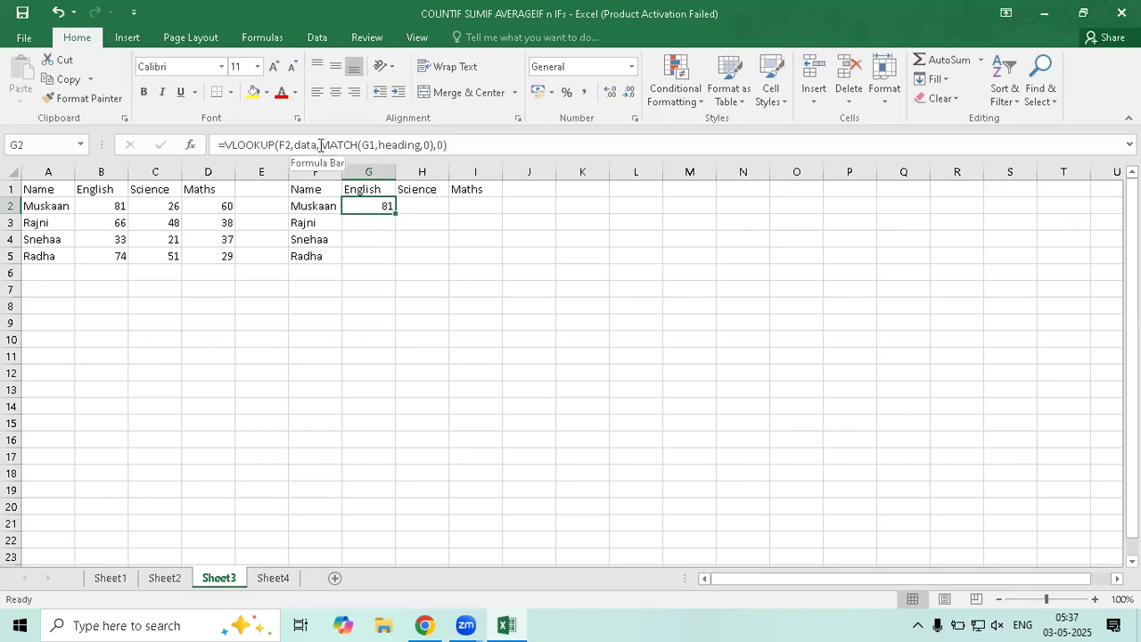
pyautogui.doubleClick(285, 145)
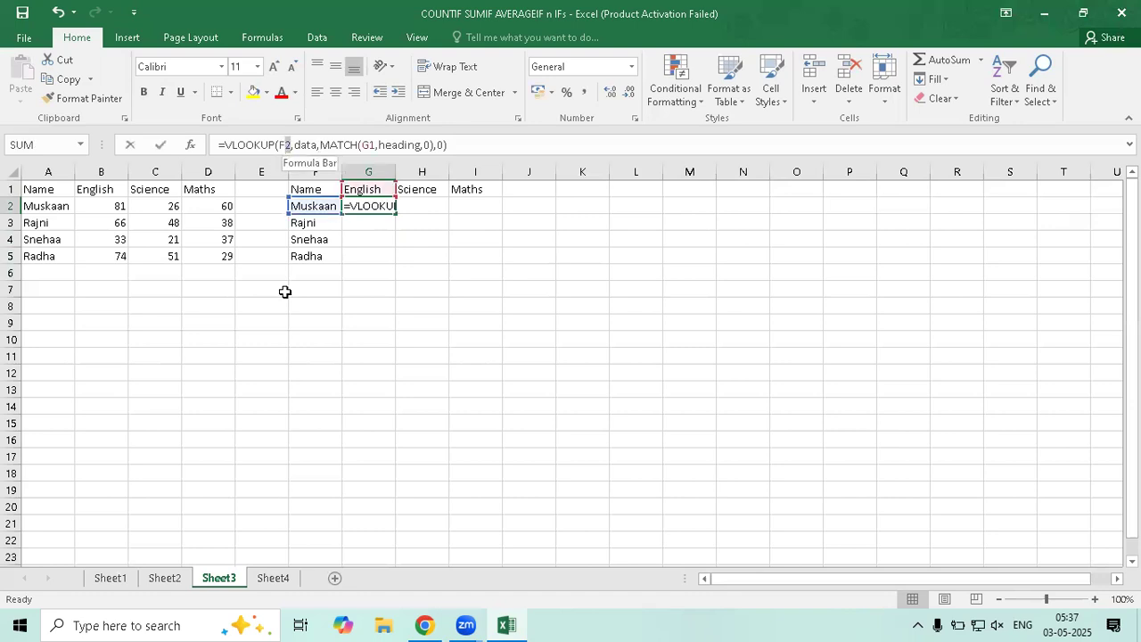
pyautogui.press('Return')
pyautogui.click(392, 212)
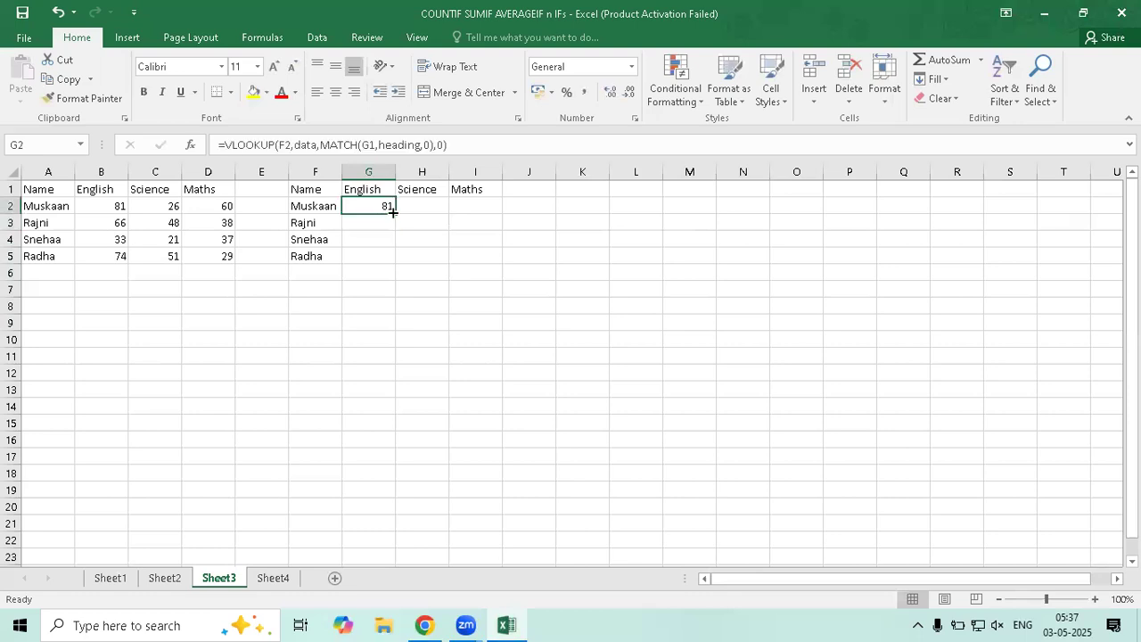
pyautogui.moveTo(395, 217); pyautogui.dragTo(395, 276)
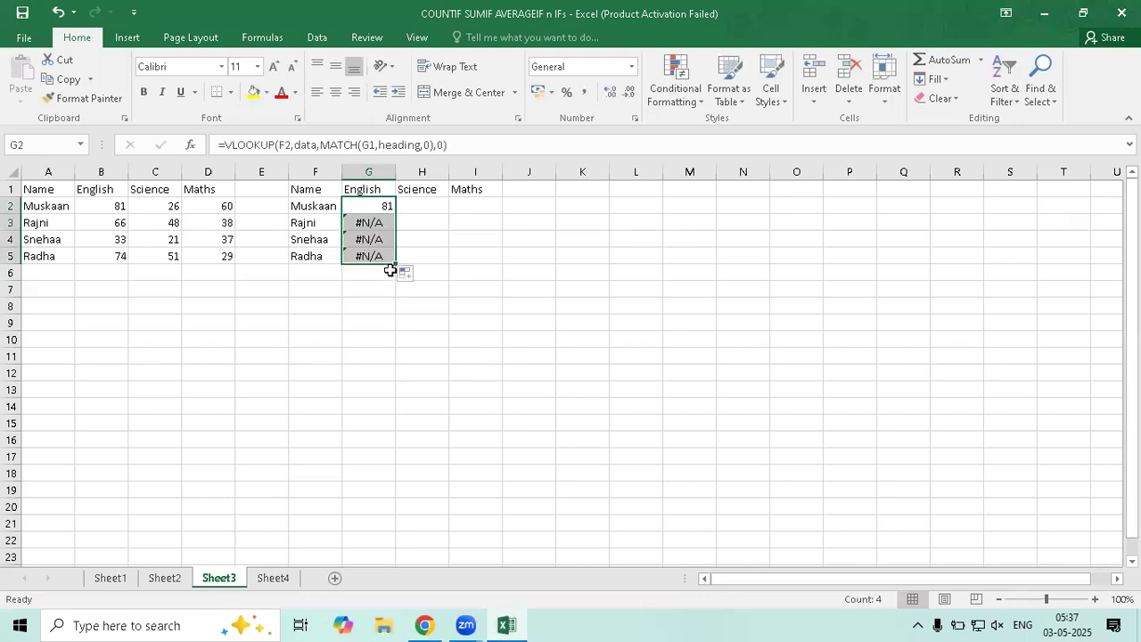
pyautogui.click(366, 223)
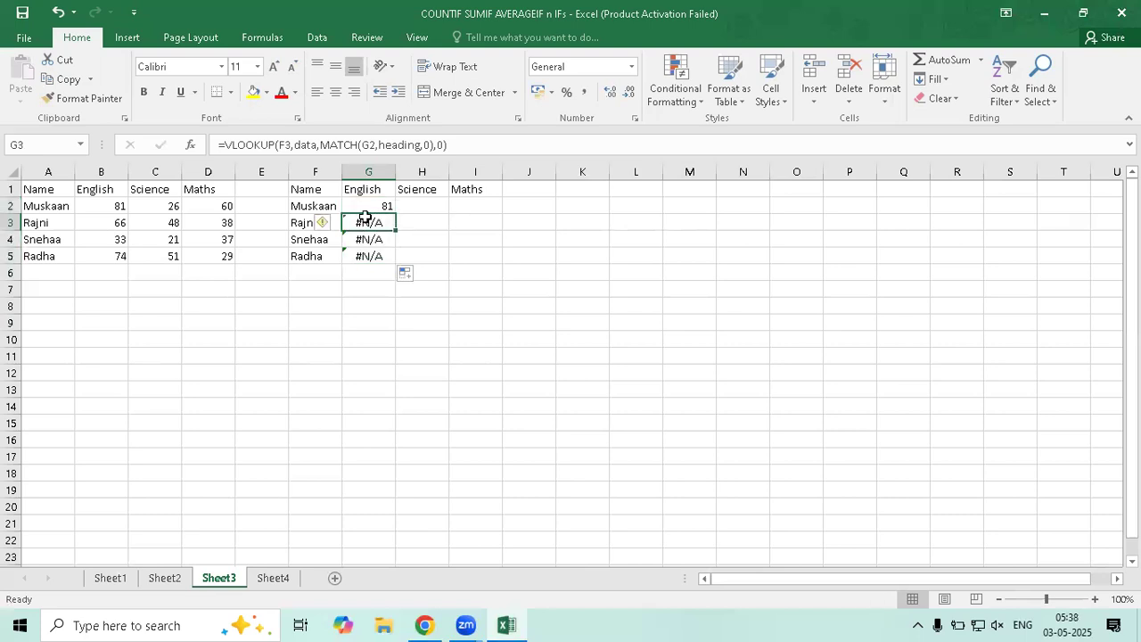
# Inspect G3's formula, which shows the shifted references F3 and G2, then return to G2
pyautogui.doubleClick(366, 220)
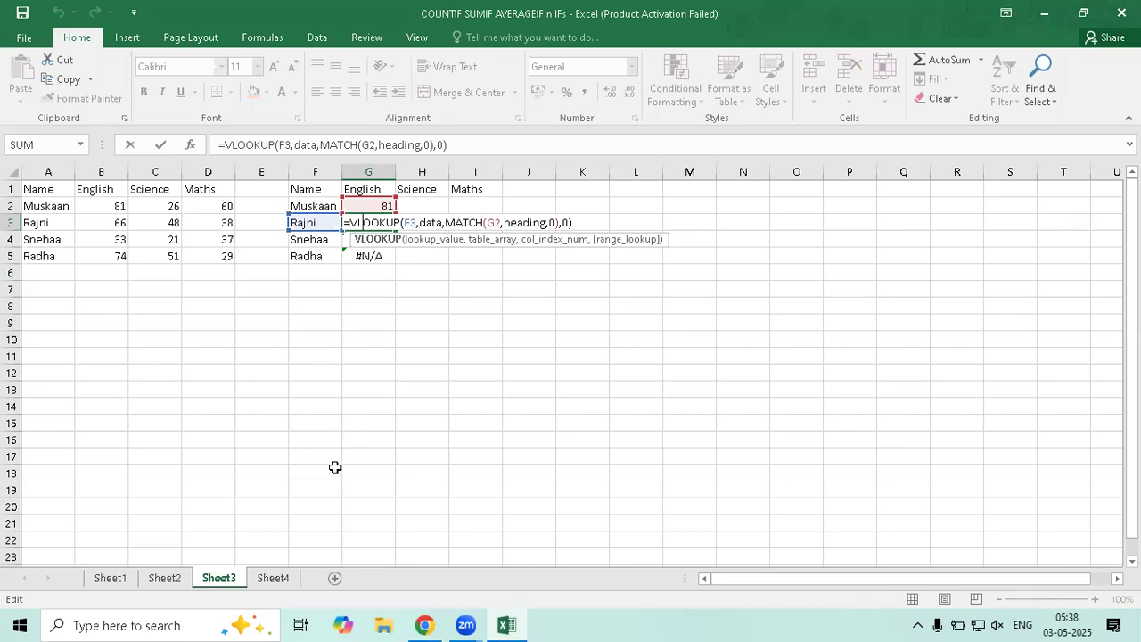
pyautogui.press('Return')
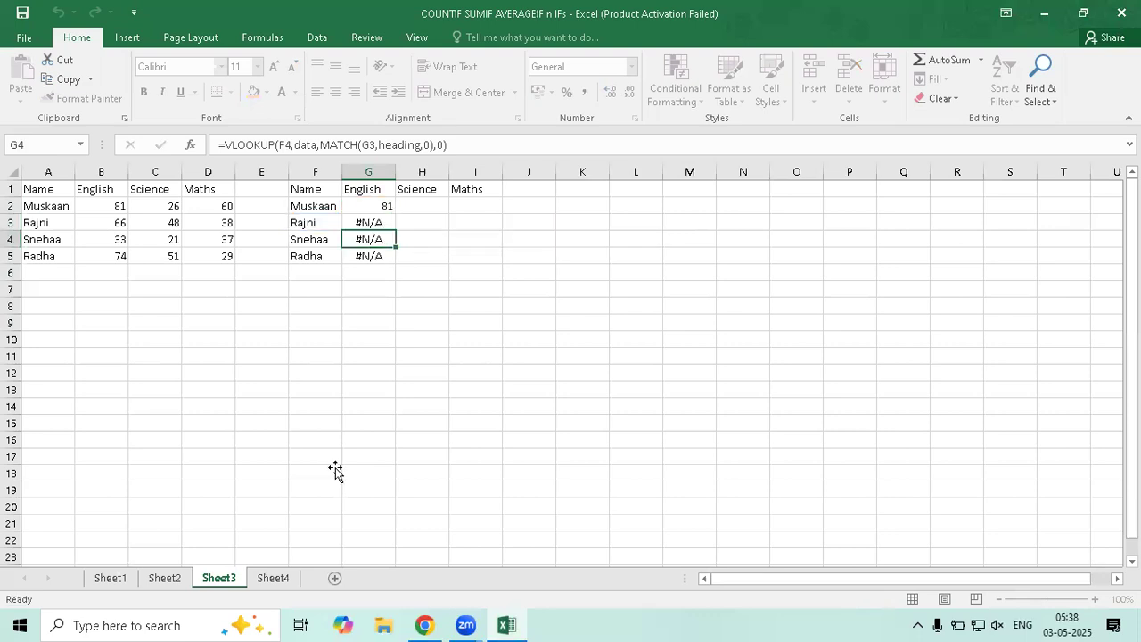
pyautogui.click(379, 206)
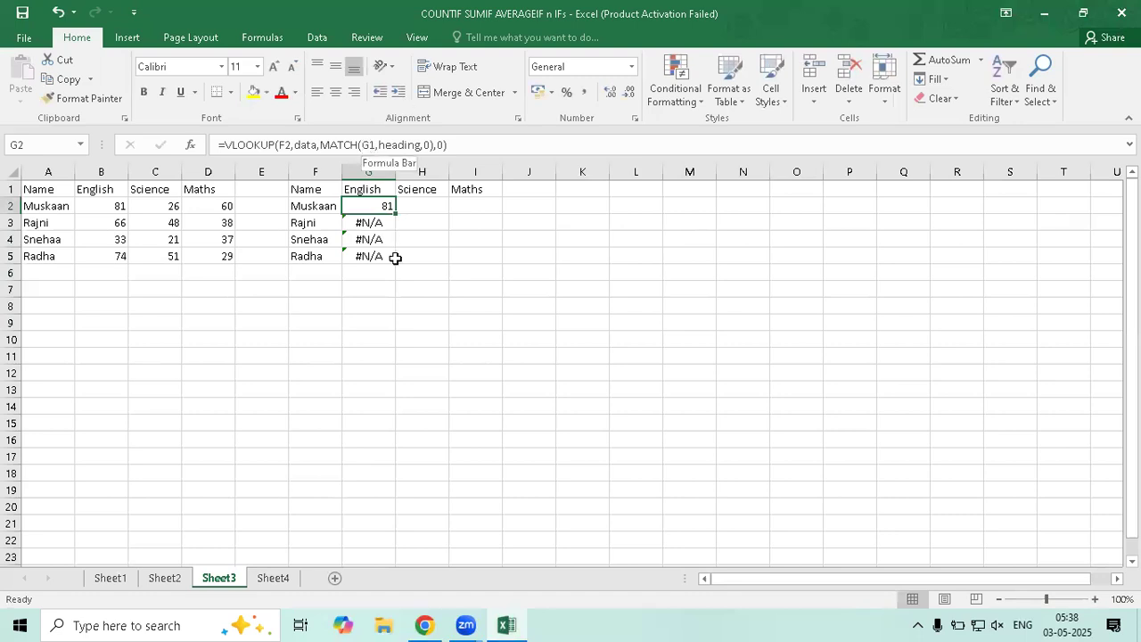
# Anchor G2's formula references as G$1 and $F2, keeping its result of 81
pyautogui.click(369, 145)
pyautogui.write('$')
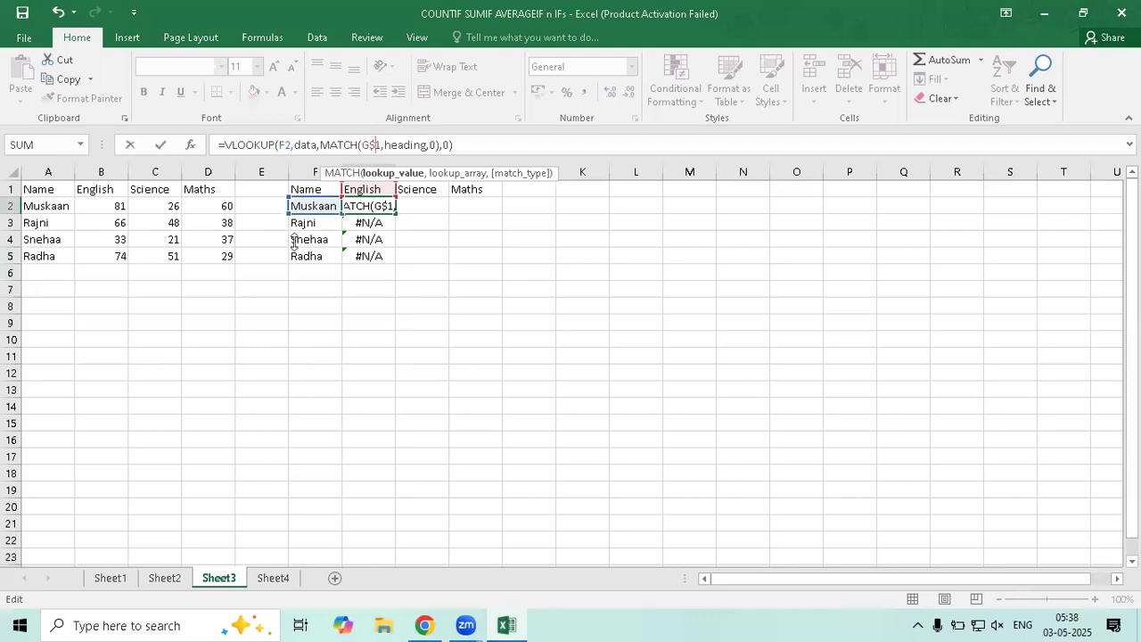
pyautogui.click(280, 145)
pyautogui.write('$')
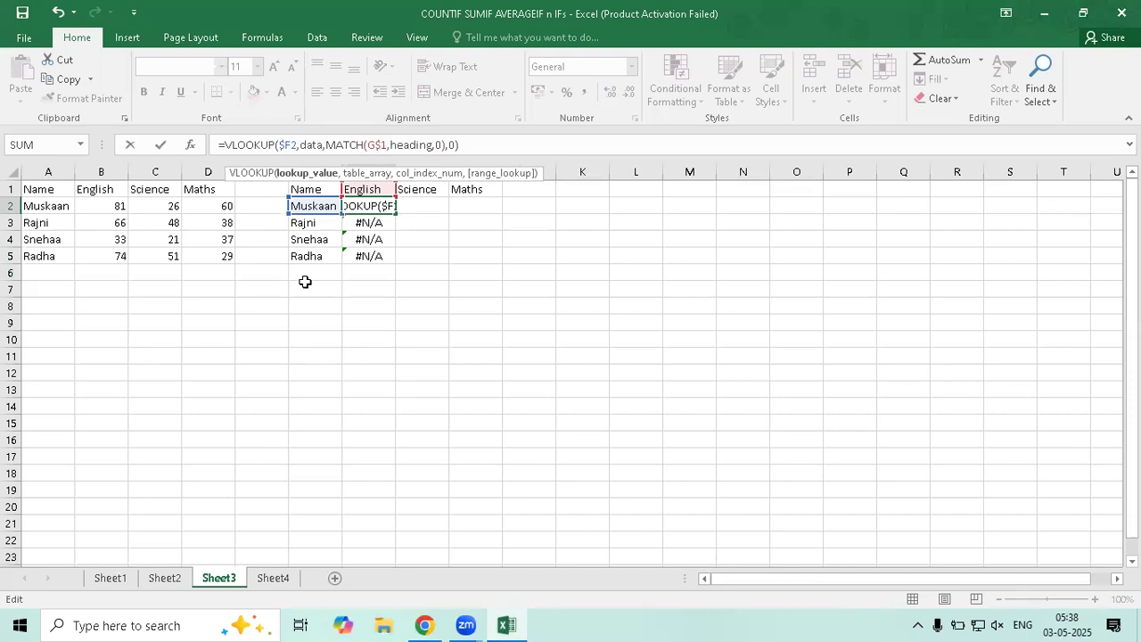
pyautogui.press('Return')
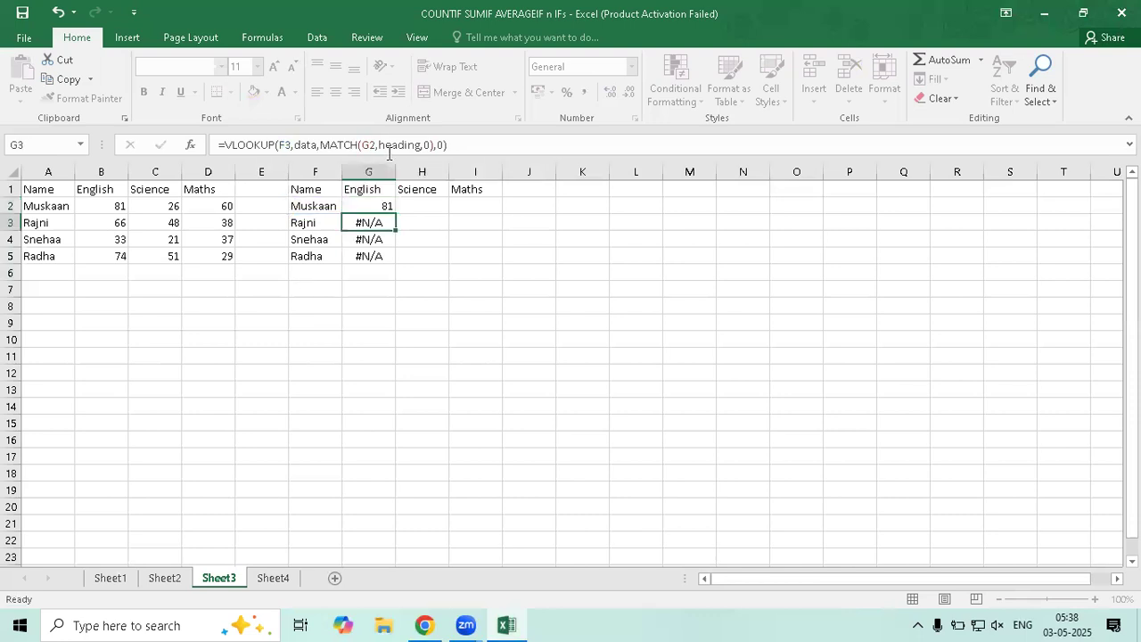
# Fill G2's corrected formula through G2:I5 so all English, Science and Maths marks appear
pyautogui.click(389, 211)
pyautogui.moveTo(393, 214); pyautogui.dragTo(484, 267)
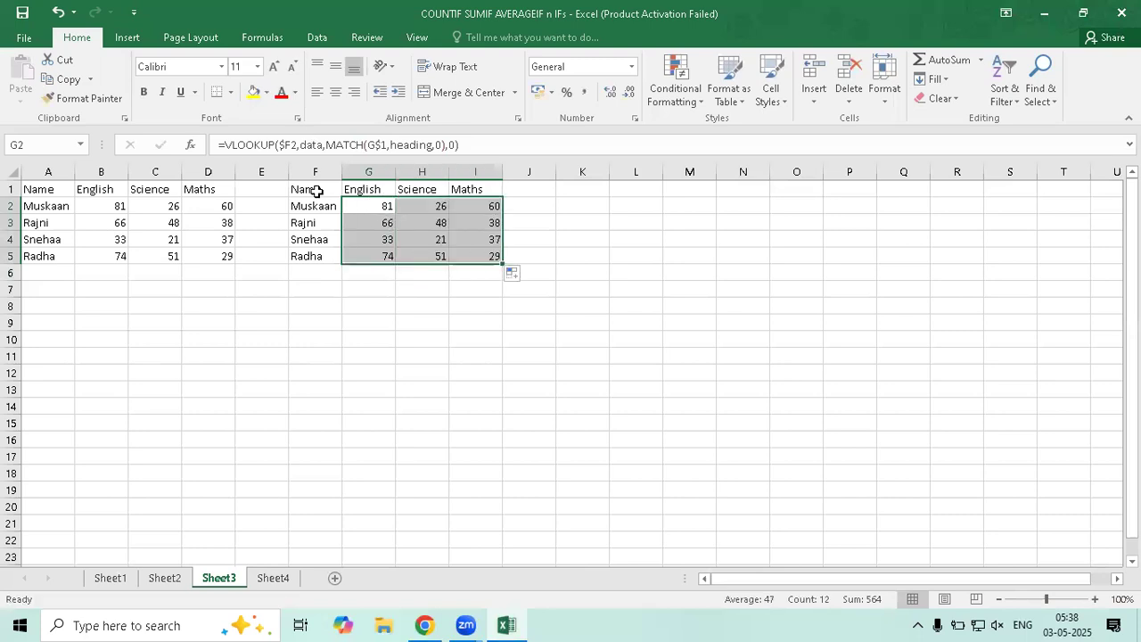
pyautogui.click(355, 206)
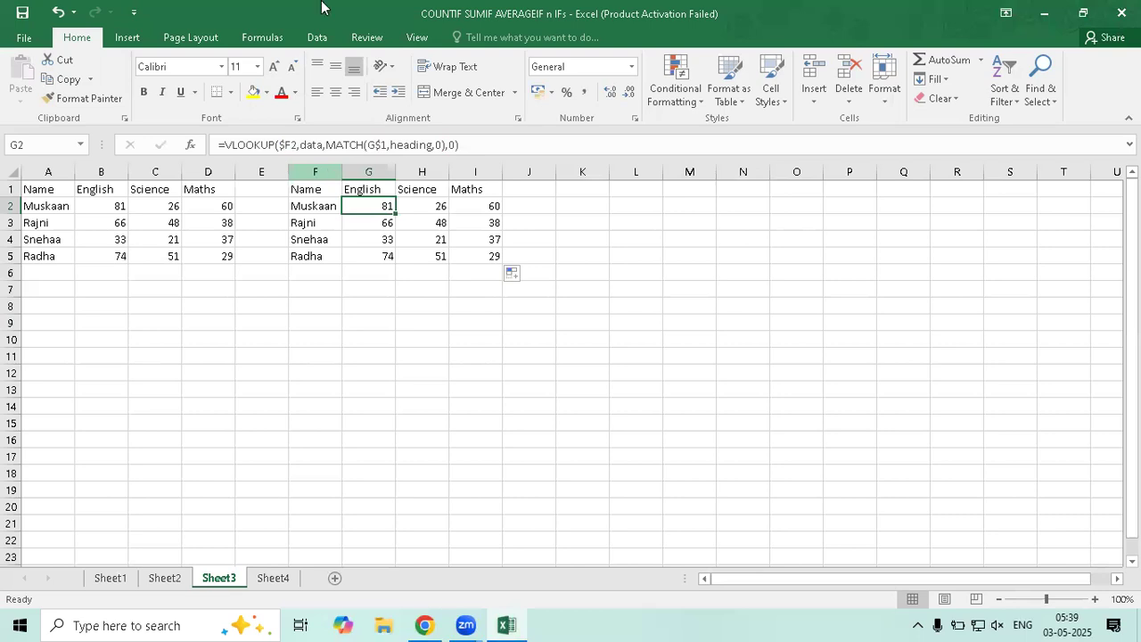
# On Sheet2, open Name Manager from the Formulas ribbon to review the defined names
pyautogui.click(160, 580)
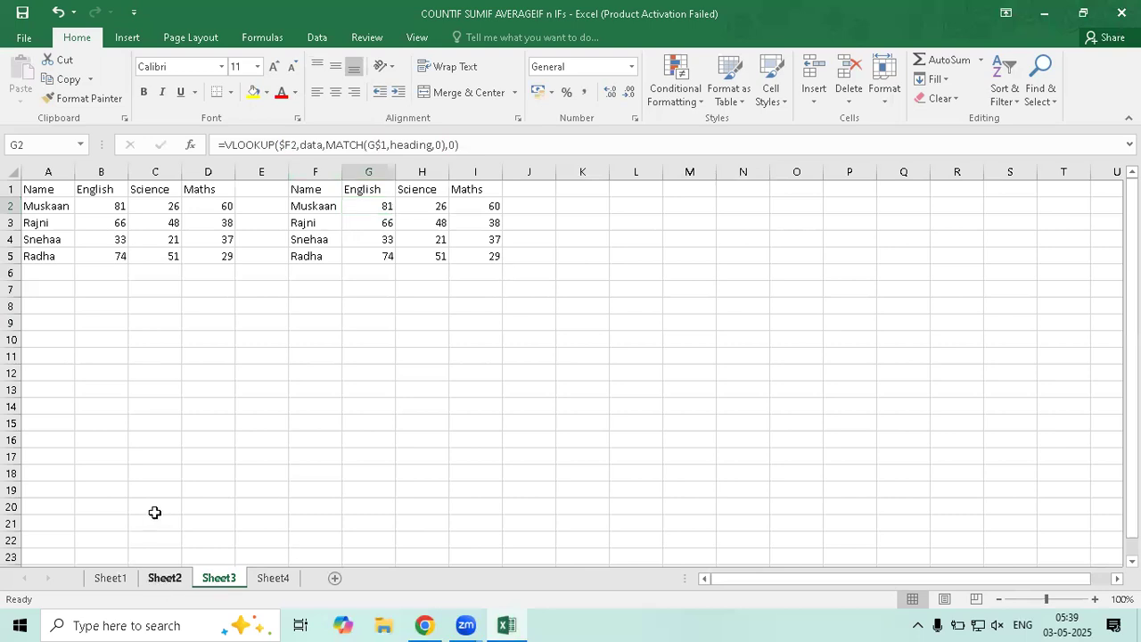
pyautogui.click(268, 39)
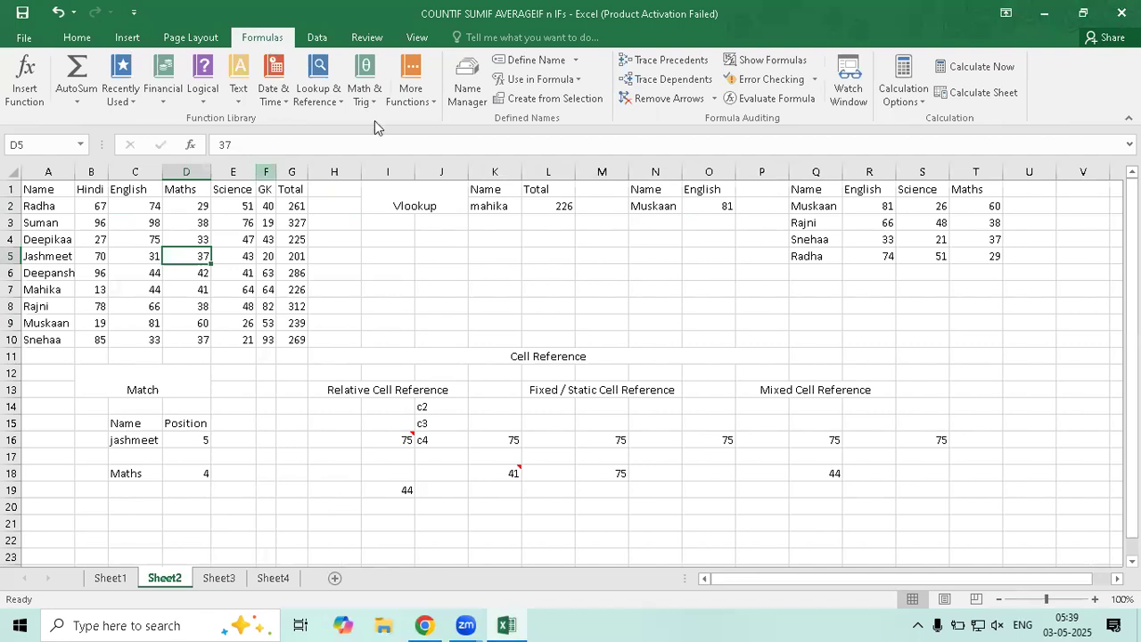
pyautogui.click(469, 94)
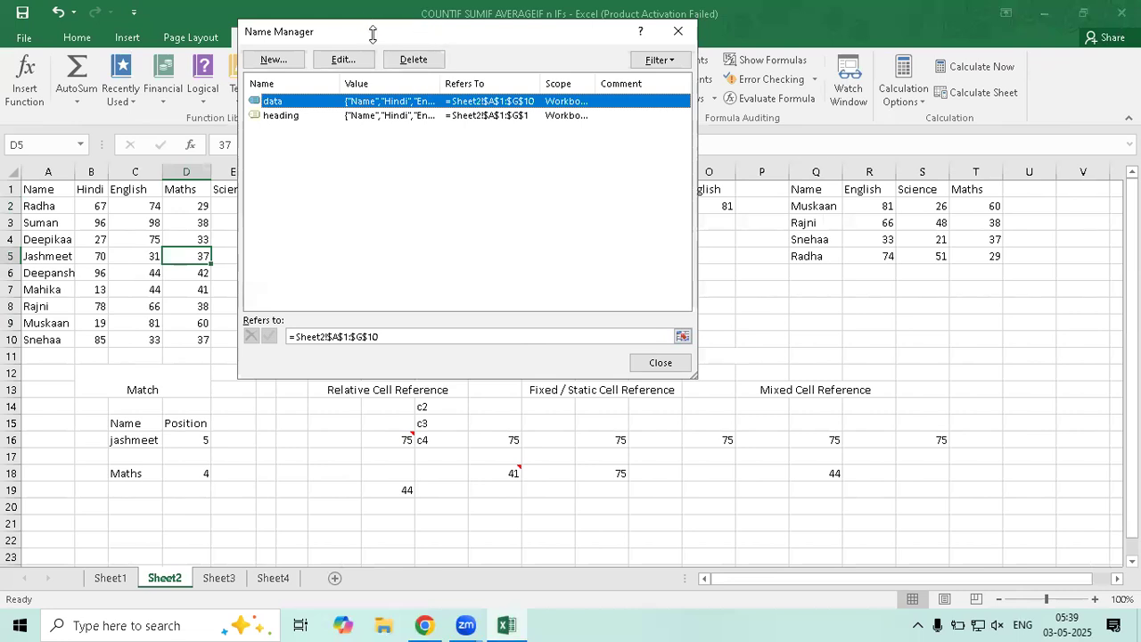
pyautogui.moveTo(373, 32); pyautogui.dragTo(544, 138)
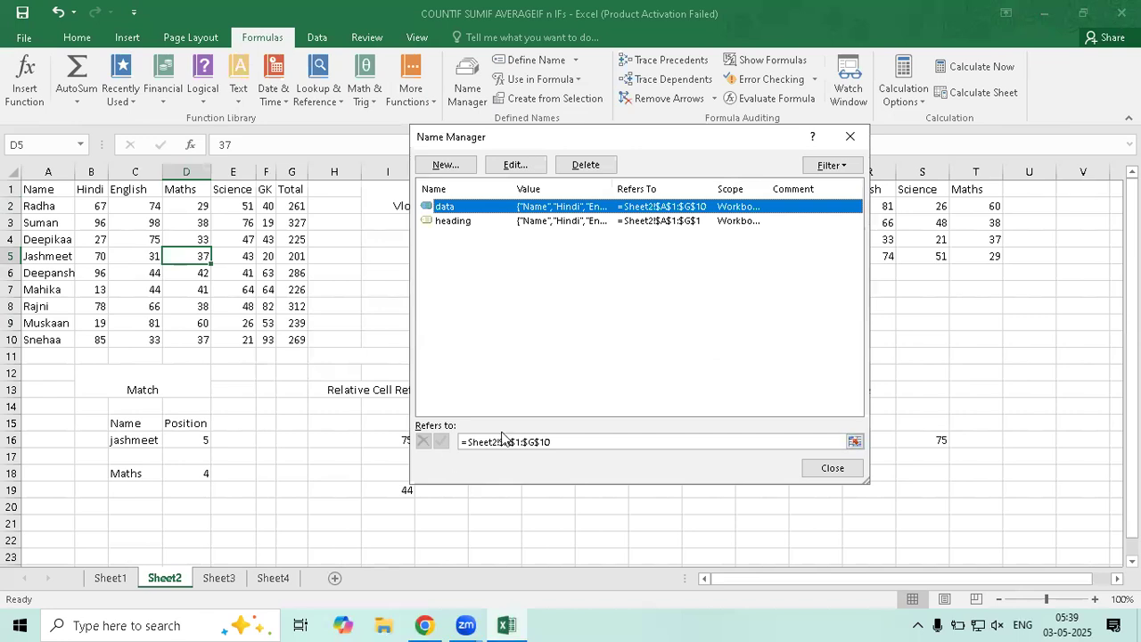
pyautogui.click(457, 208)
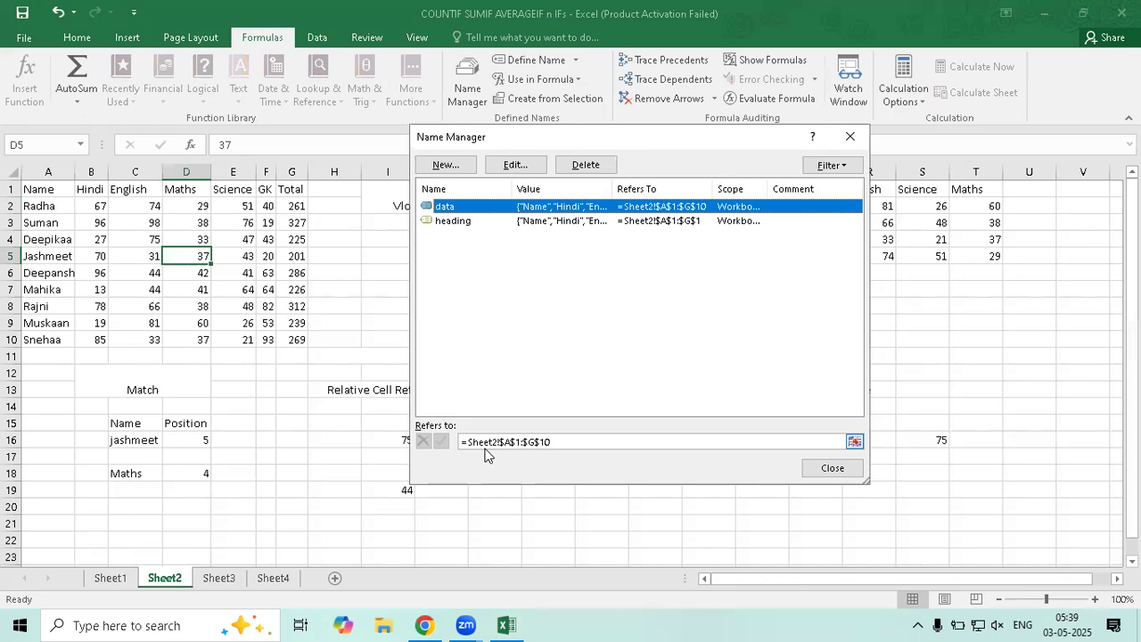
pyautogui.doubleClick(507, 435)
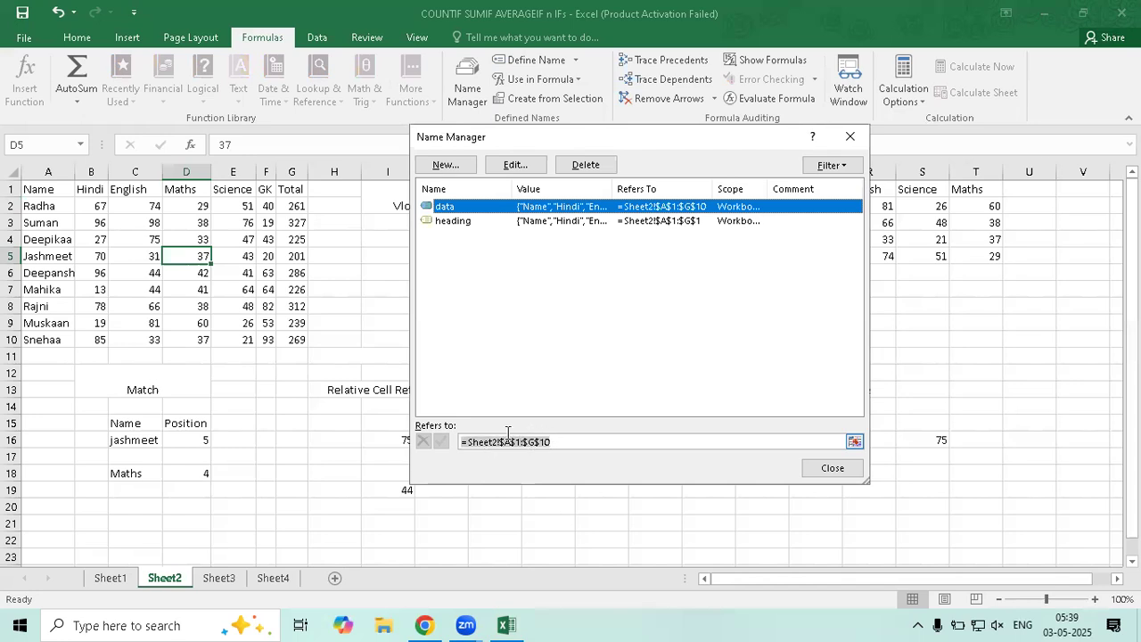
pyautogui.click(559, 442)
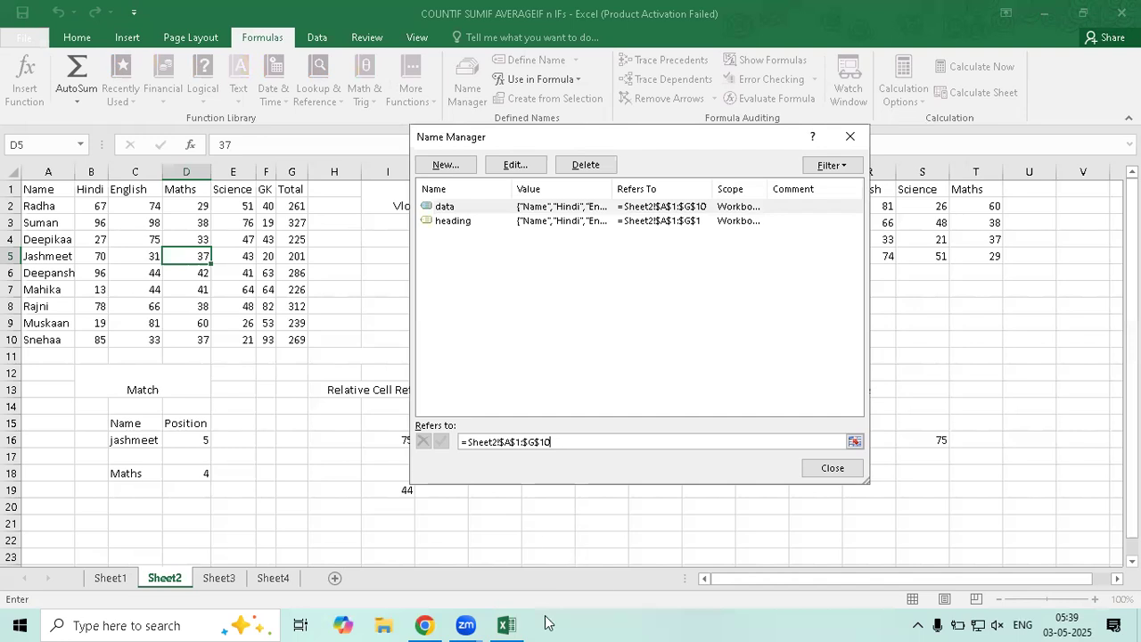
pyautogui.click(447, 223)
pyautogui.moveTo(549, 440); pyautogui.dragTo(455, 440)
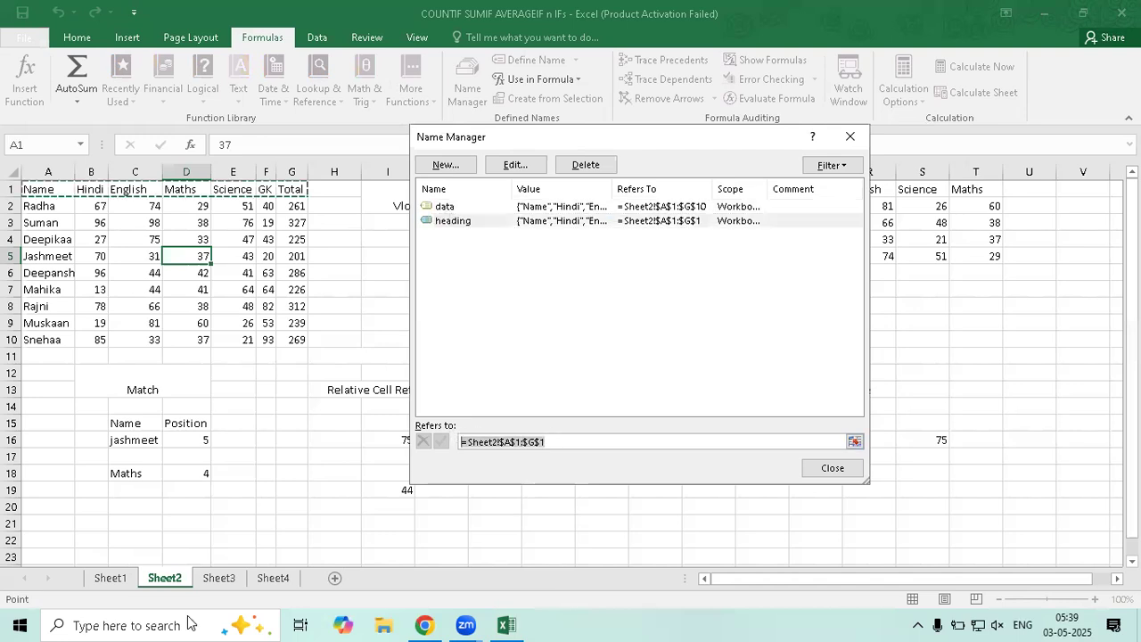
pyautogui.press('Escape')
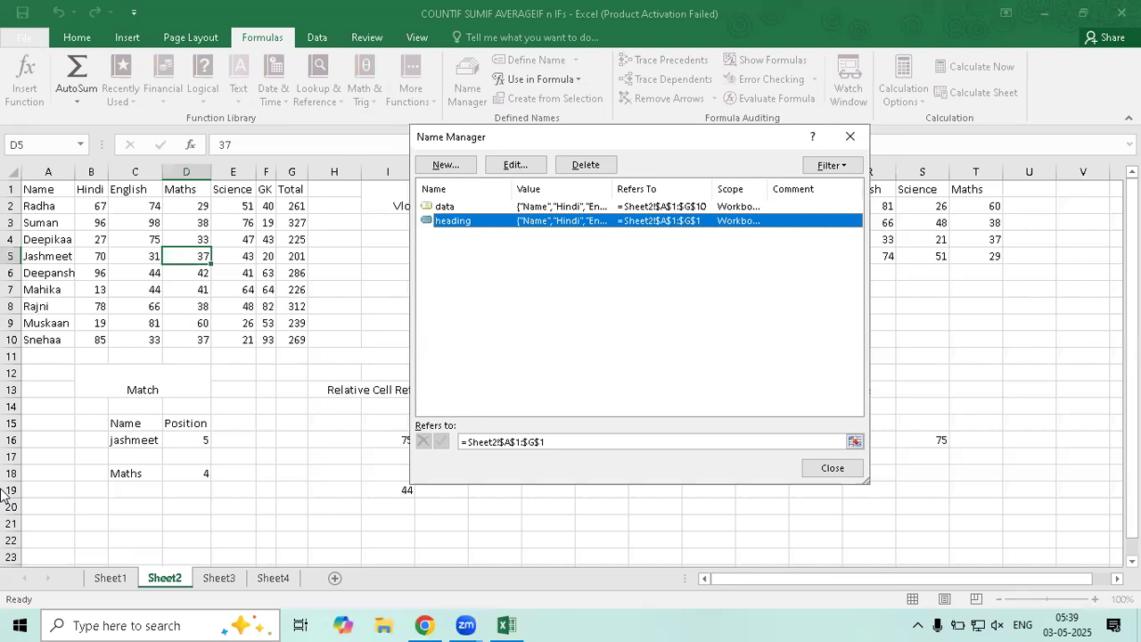
pyautogui.click(850, 136)
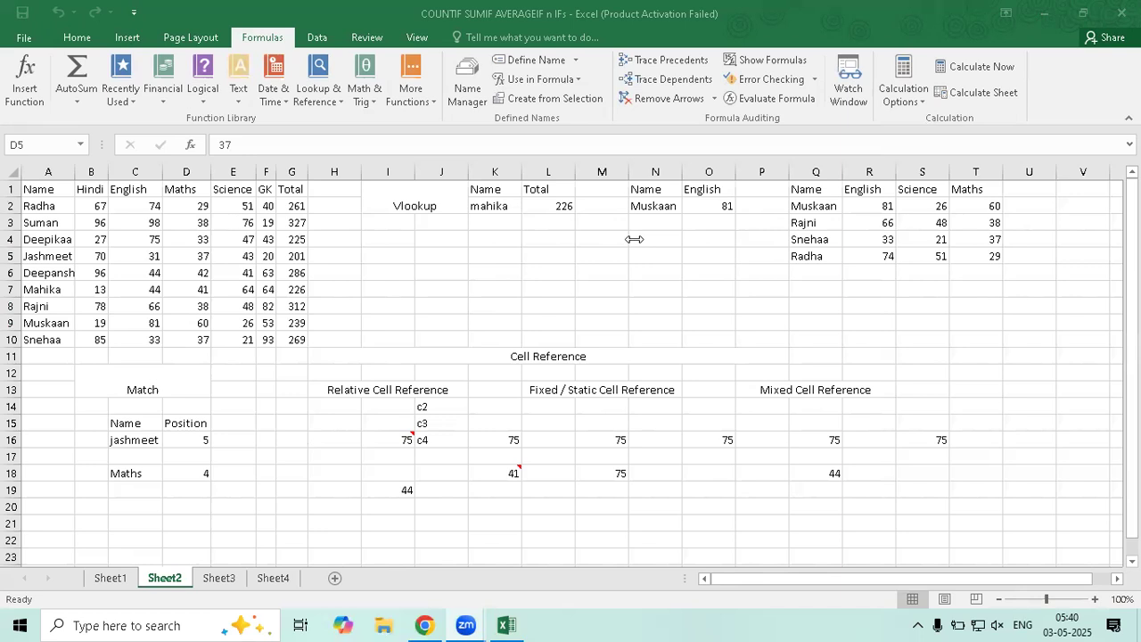
# Name cell G2 (total 261) Radha_Total using the Name Box
pyautogui.click(296, 208)
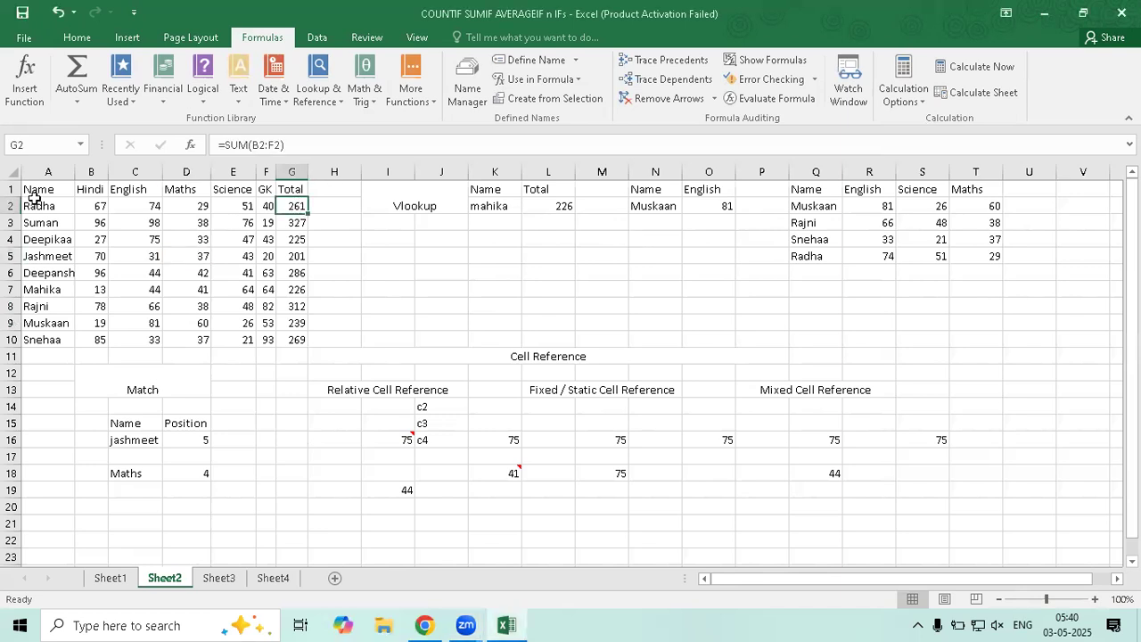
pyautogui.click(40, 147)
pyautogui.write('Radha_Total')
pyautogui.press('Return')
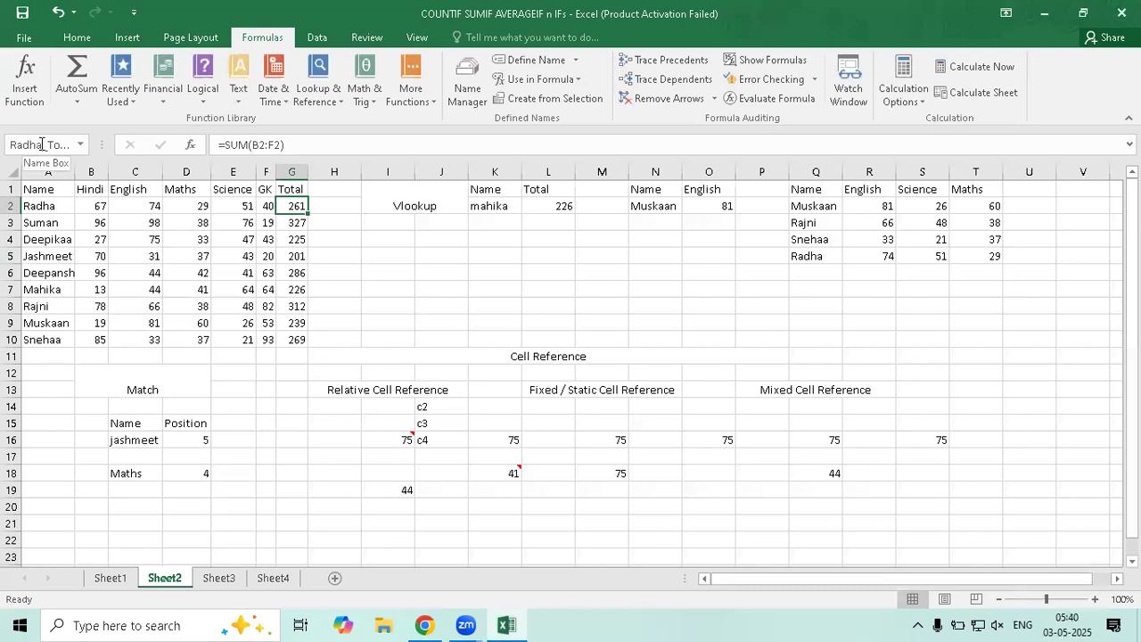
# Check Radha_Total in the Name Box list, then reopen Name Manager with Ctrl+F3
pyautogui.click(317, 256)
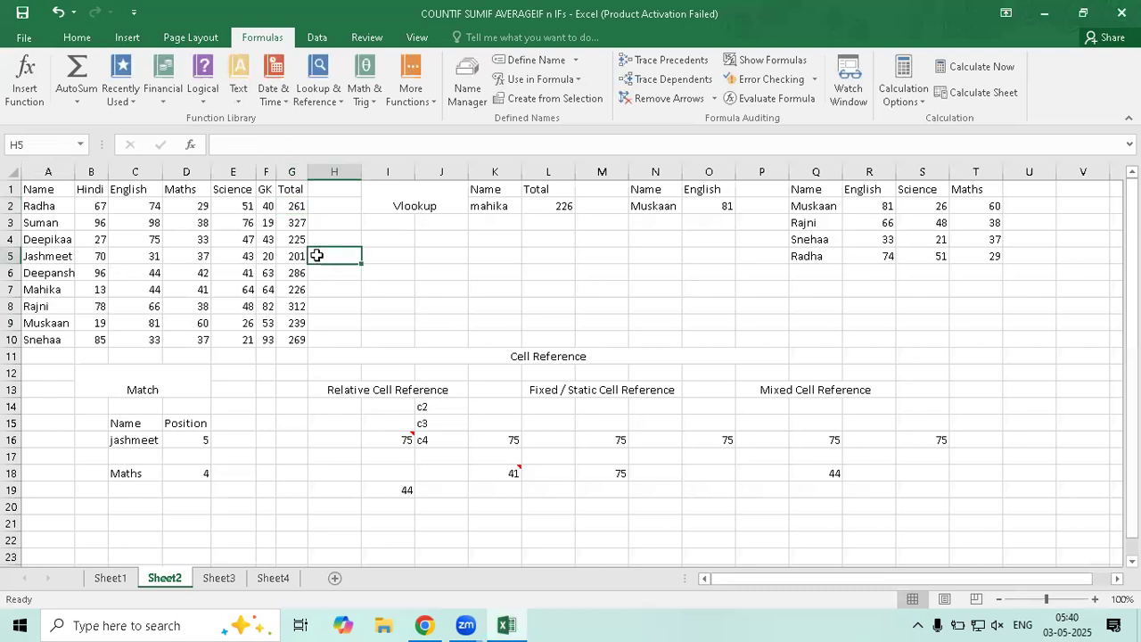
pyautogui.click(294, 209)
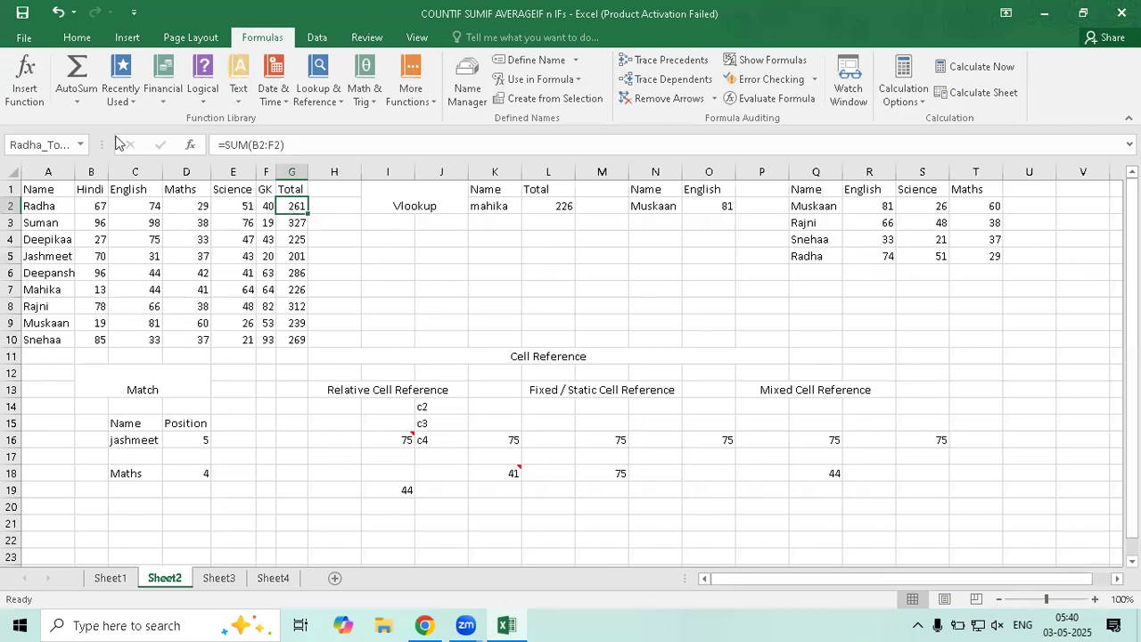
pyautogui.click(81, 144)
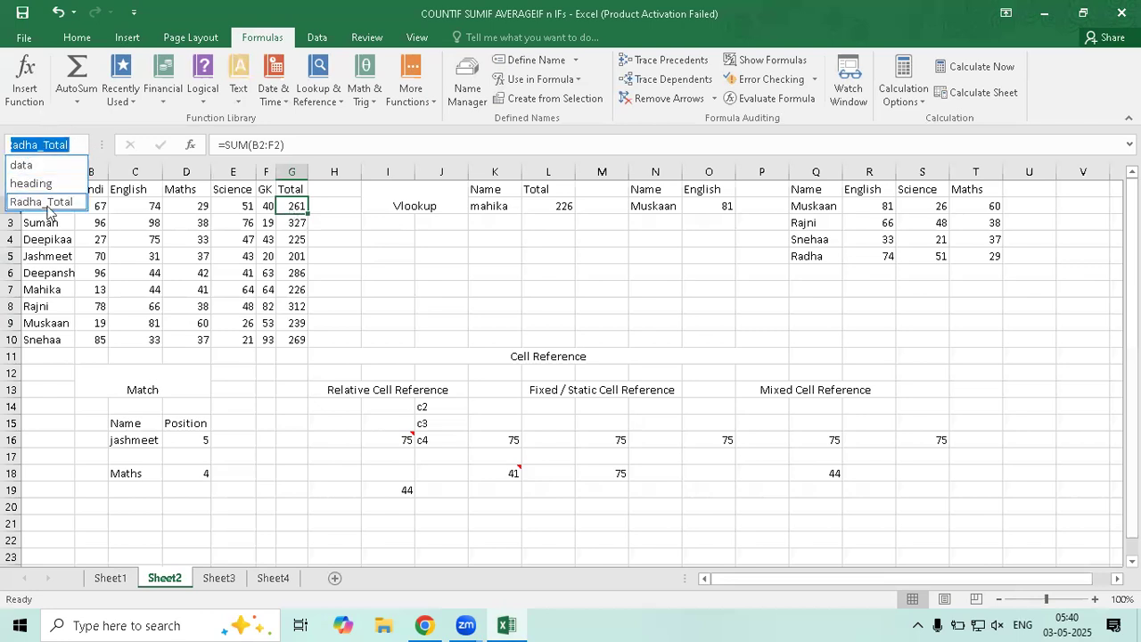
pyautogui.press('Escape')
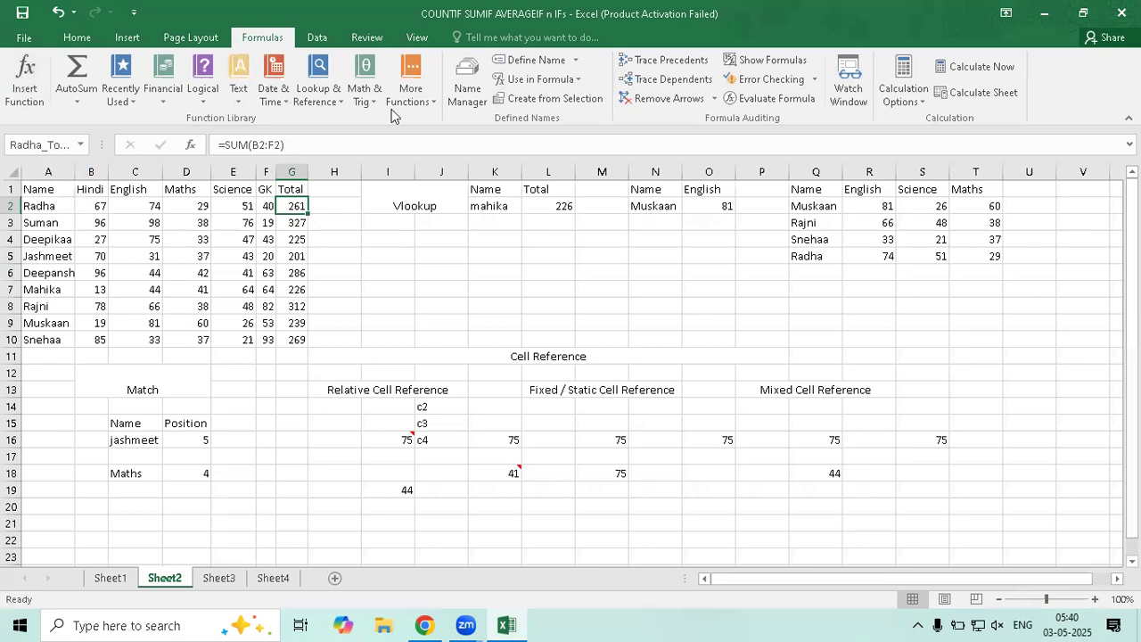
pyautogui.hotkey('ctrl', 'F3')
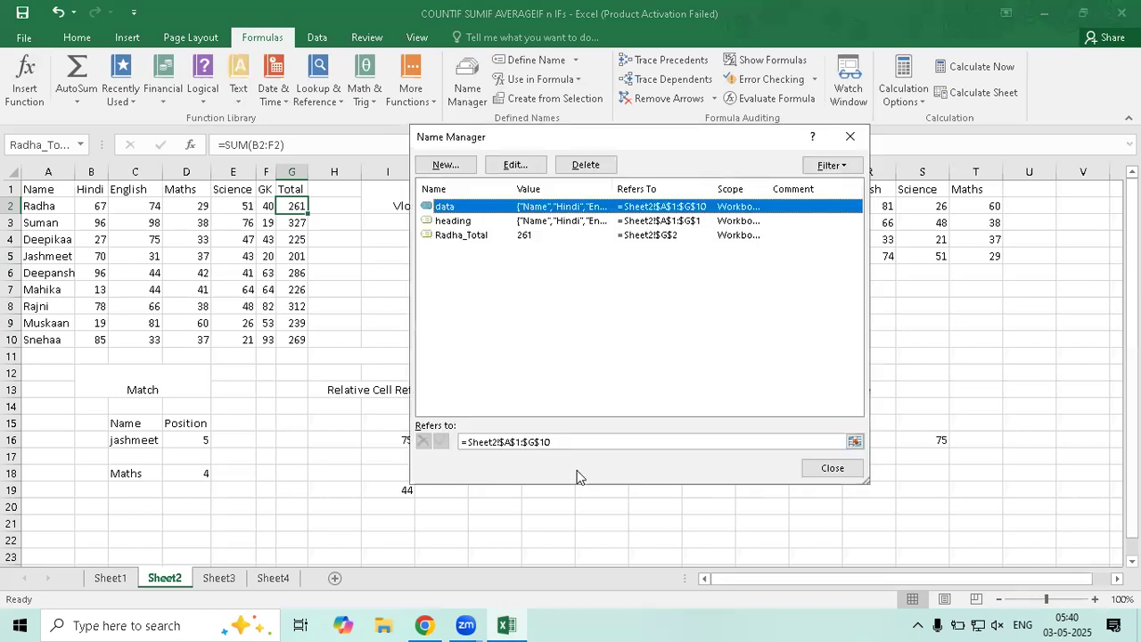
# Confirm Radha_Total refers to Sheet2!$G$2 without changing it, then close Name Manager
pyautogui.click(469, 236)
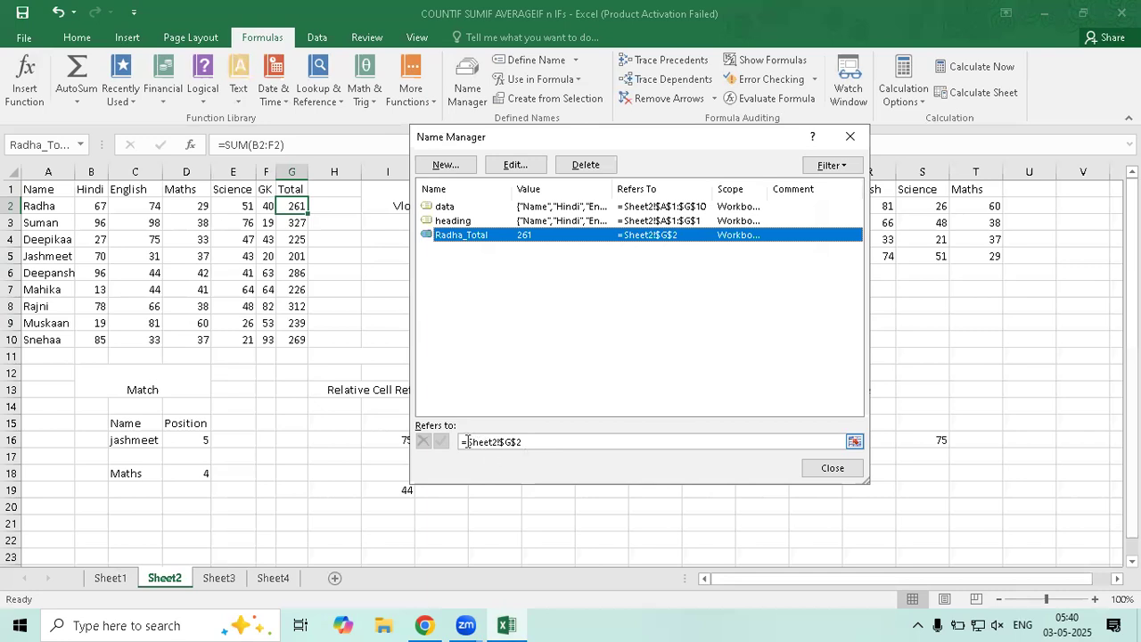
pyautogui.doubleClick(486, 442)
pyautogui.moveTo(495, 441); pyautogui.dragTo(499, 442)
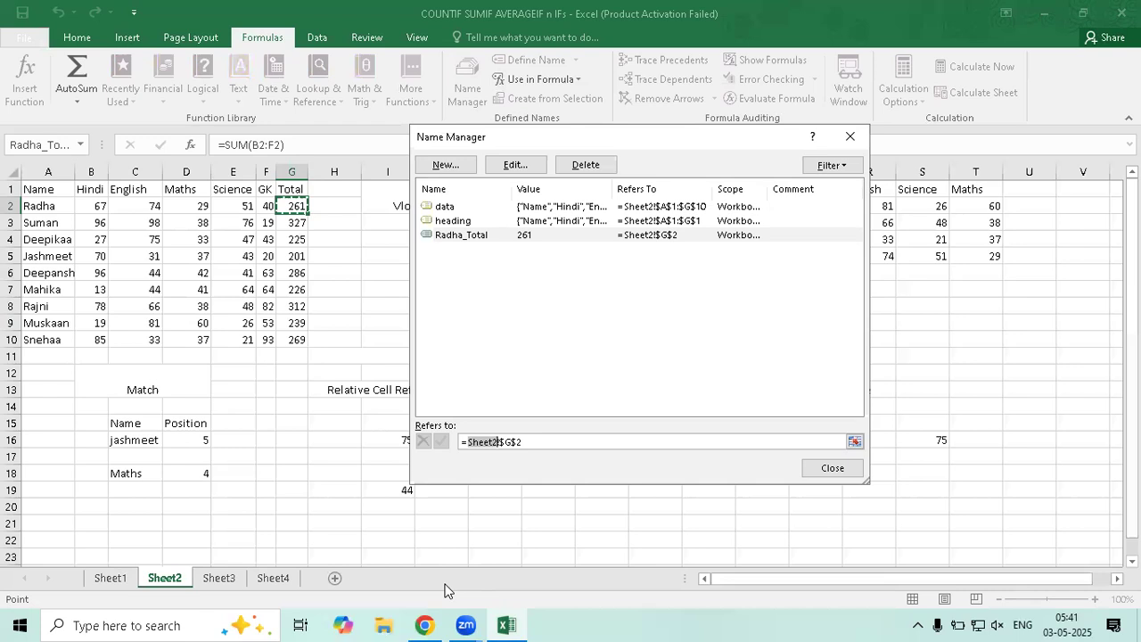
pyautogui.press('Escape')
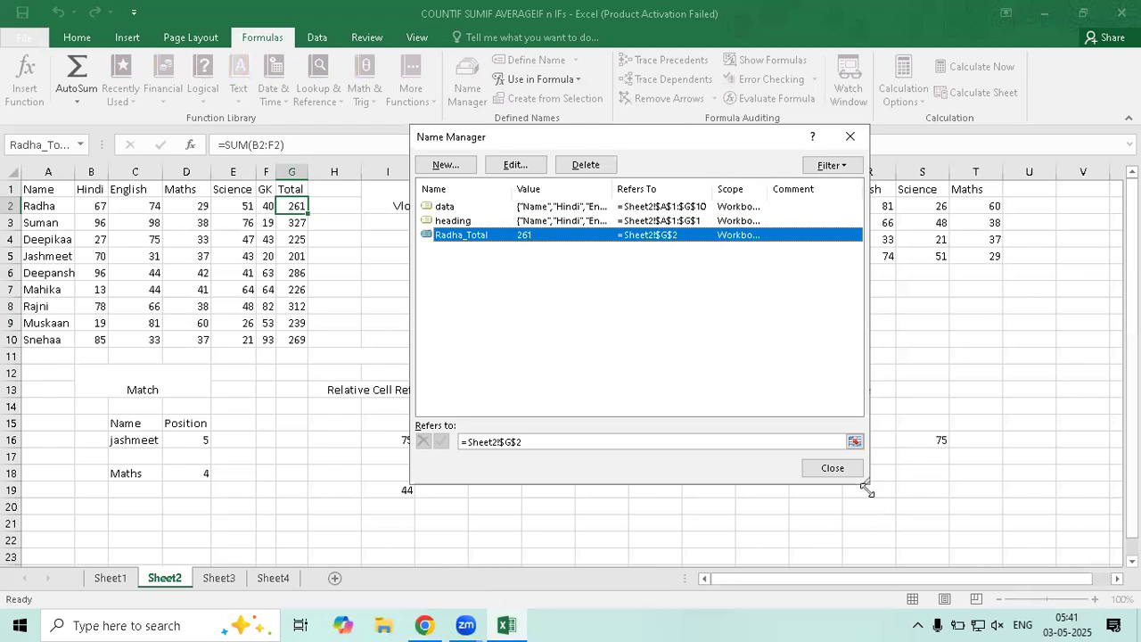
pyautogui.click(831, 469)
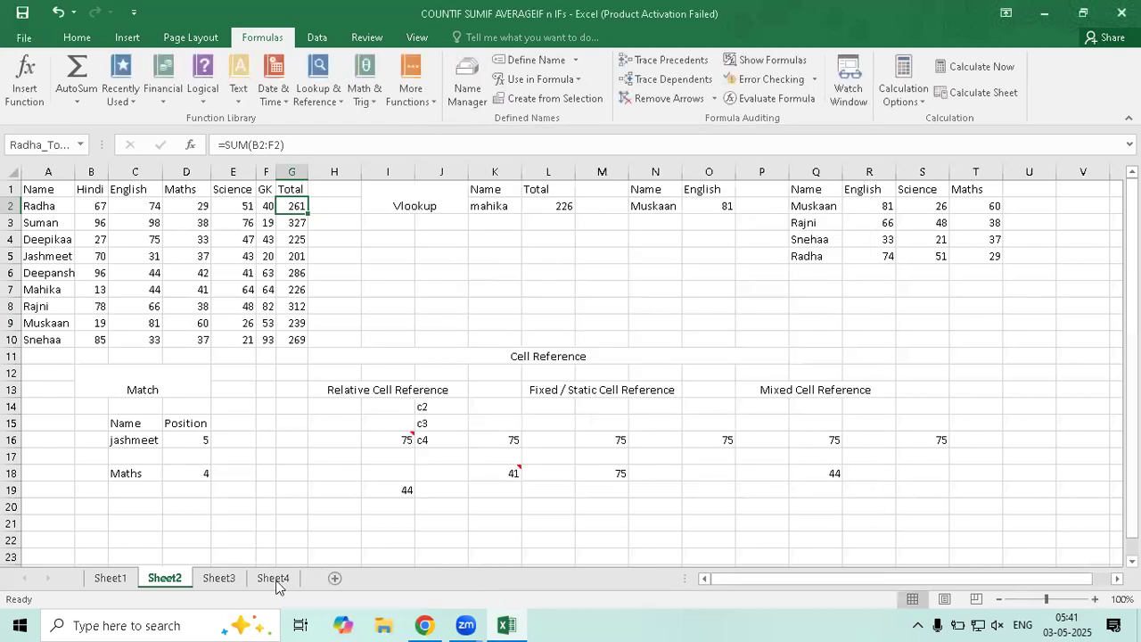
# Enter =Sheet2!A1 in Sheet3's cell C8 by pointing at Sheet2's A1
pyautogui.click(258, 585)
pyautogui.click(230, 584)
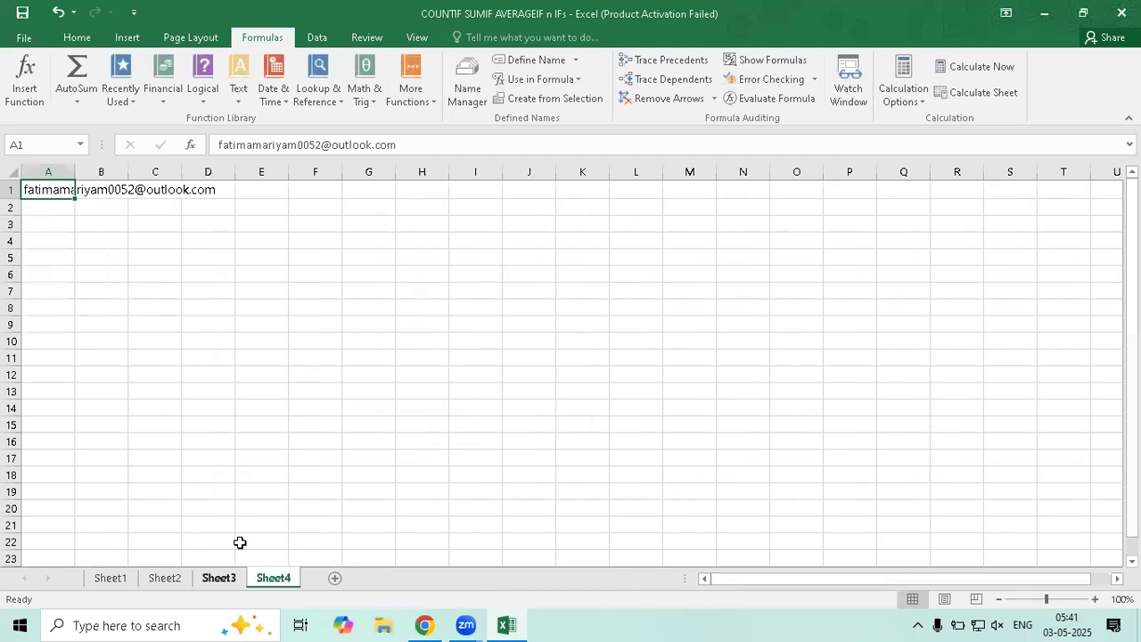
pyautogui.click(156, 306)
pyautogui.write('=')
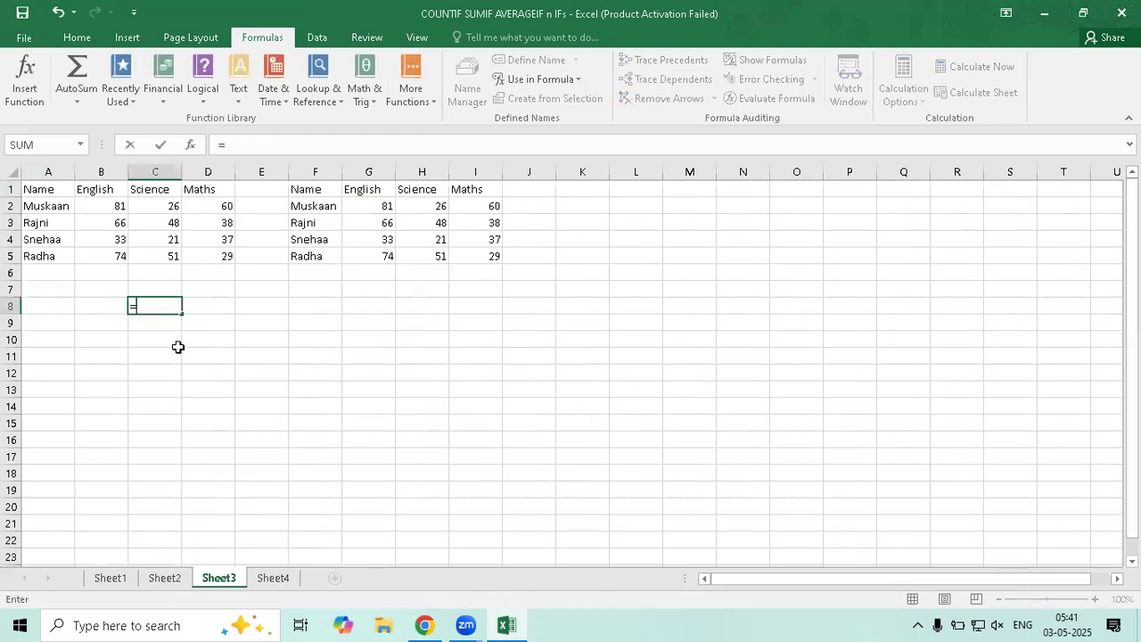
pyautogui.hotkey('ctrl', 'pageup')
pyautogui.click(46, 190)
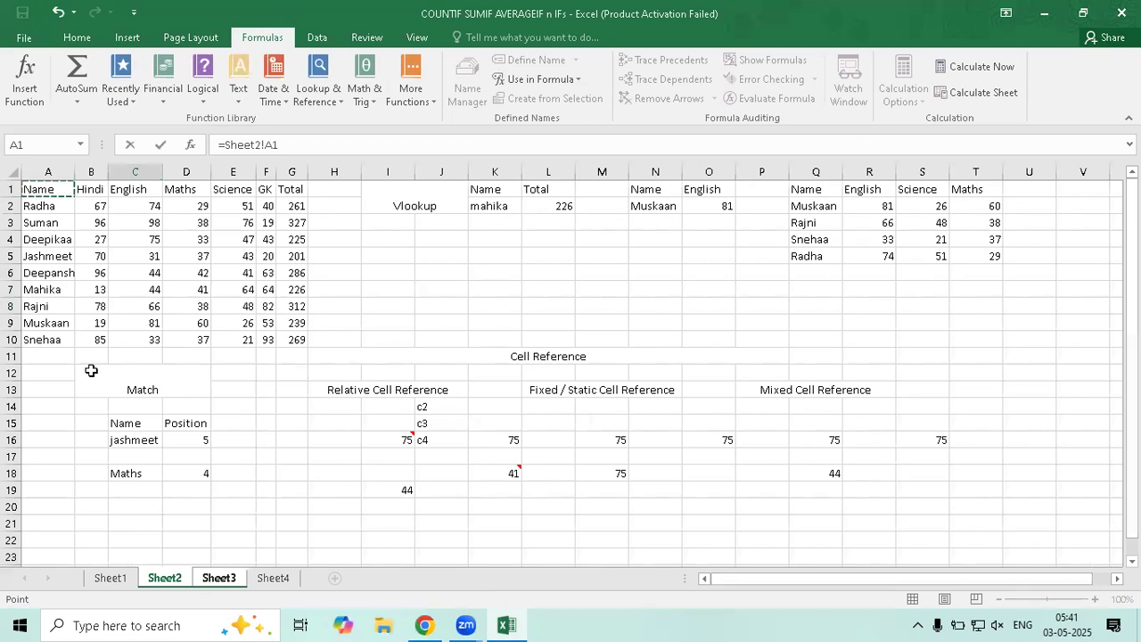
pyautogui.press('Return')
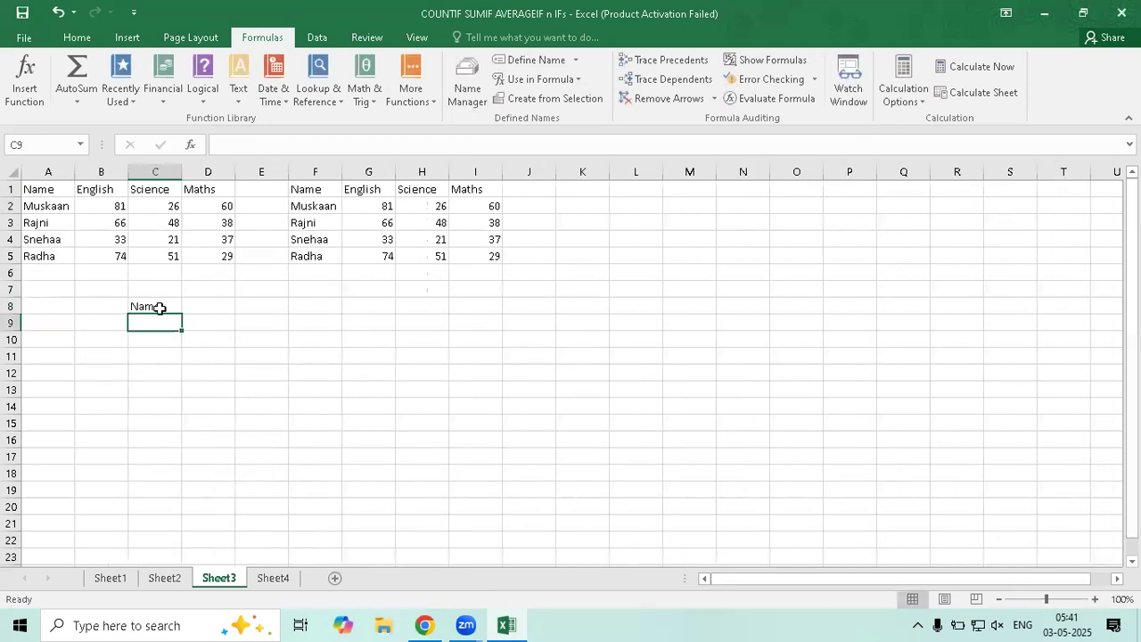
# Examine the Sheet2!A1 reference in C8's formula, commit it showing Name, then clear C8
pyautogui.click(162, 308)
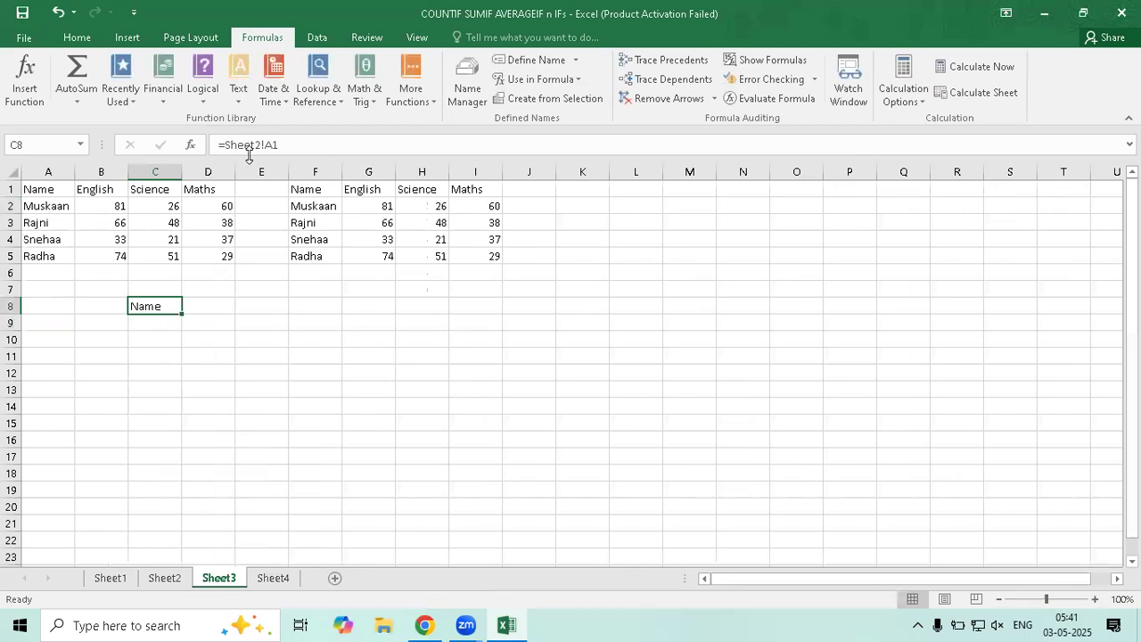
pyautogui.click(248, 145)
pyautogui.click(156, 306)
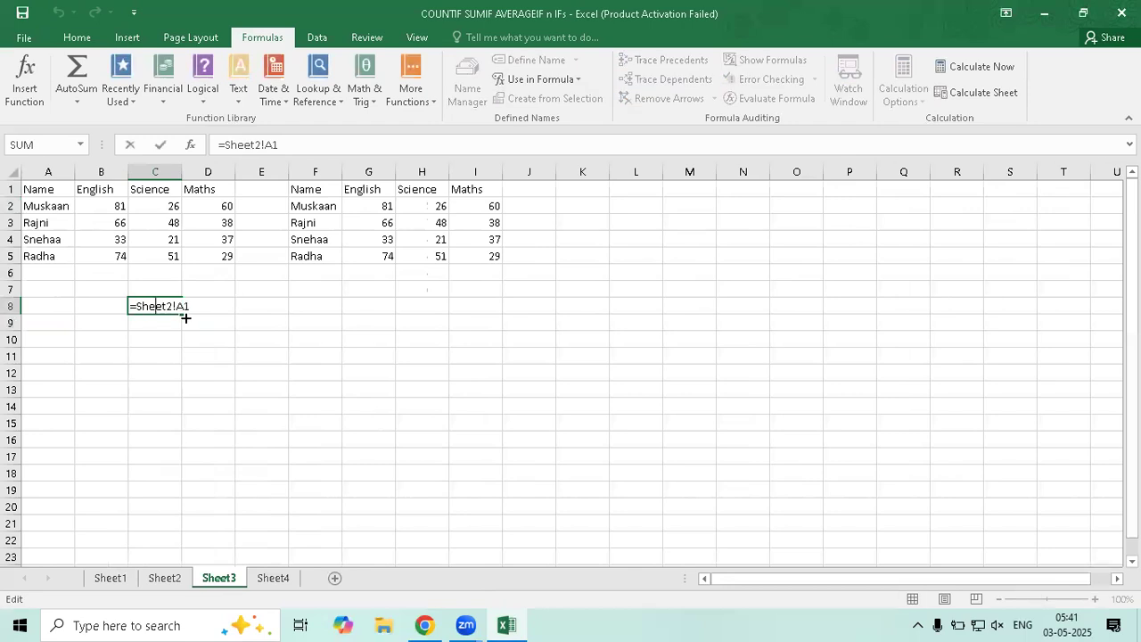
pyautogui.doubleClick(170, 307)
pyautogui.click(175, 306)
pyautogui.doubleClick(178, 306)
pyautogui.moveTo(177, 306); pyautogui.dragTo(154, 306)
pyautogui.hotkey('shift', 'Left')
pyautogui.hotkey('shift', 'Left')
pyautogui.hotkey('shift', 'Left')
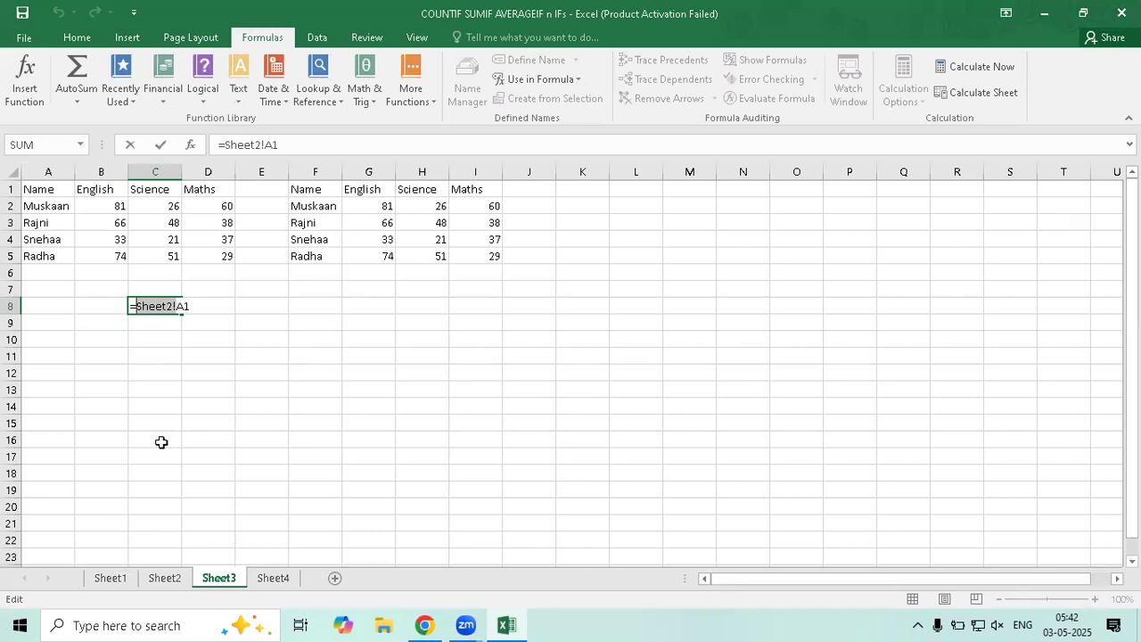
pyautogui.hotkey('ctrl', 'Return')
pyautogui.press('Delete')
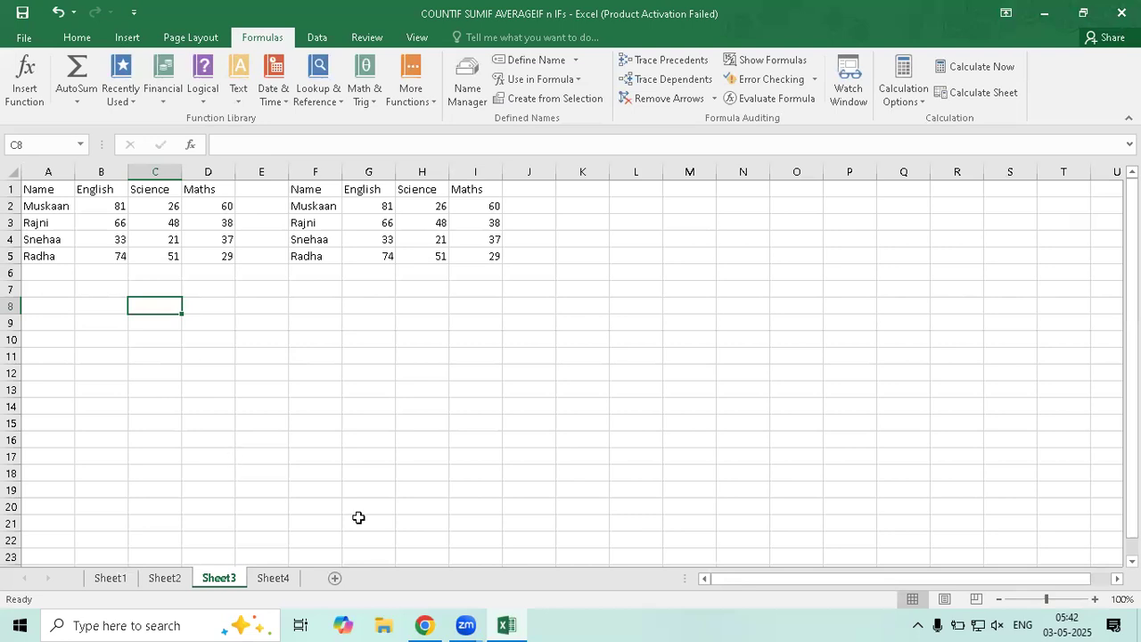
# On Sheet4, enter =heading in B3, fill it down, then clear the copied rows 4–9
pyautogui.click(273, 578)
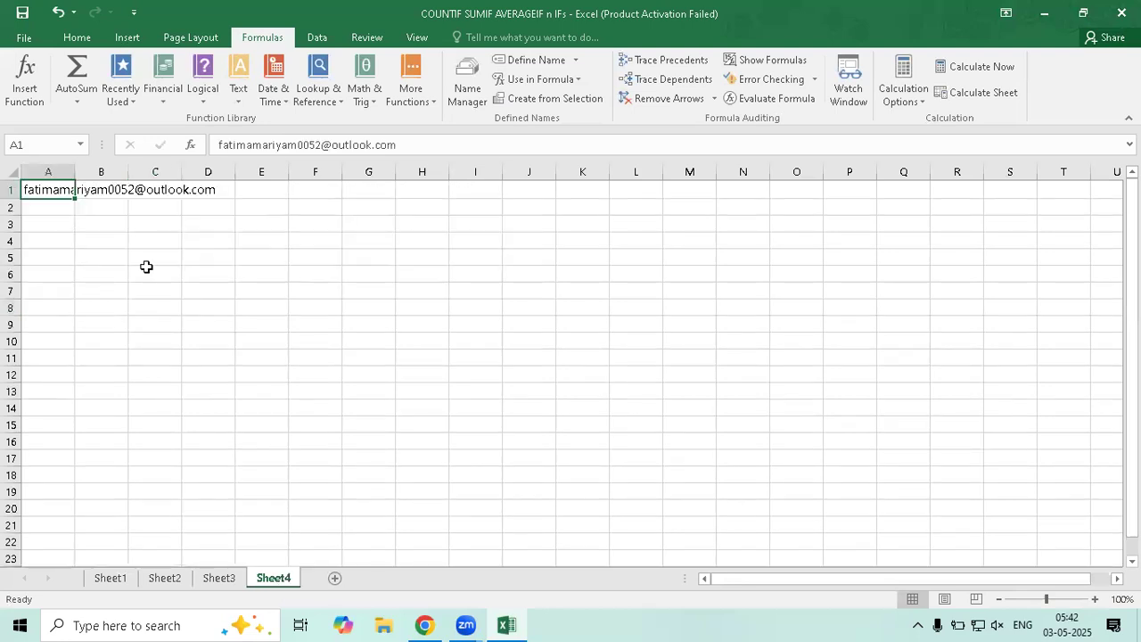
pyautogui.click(97, 224)
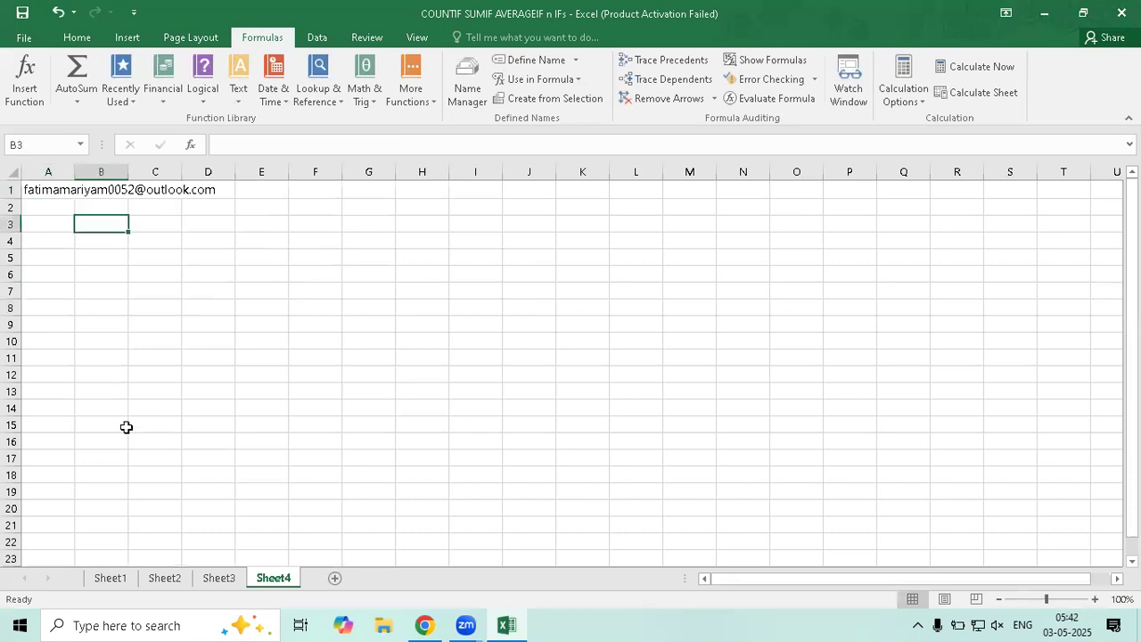
pyautogui.write('=')
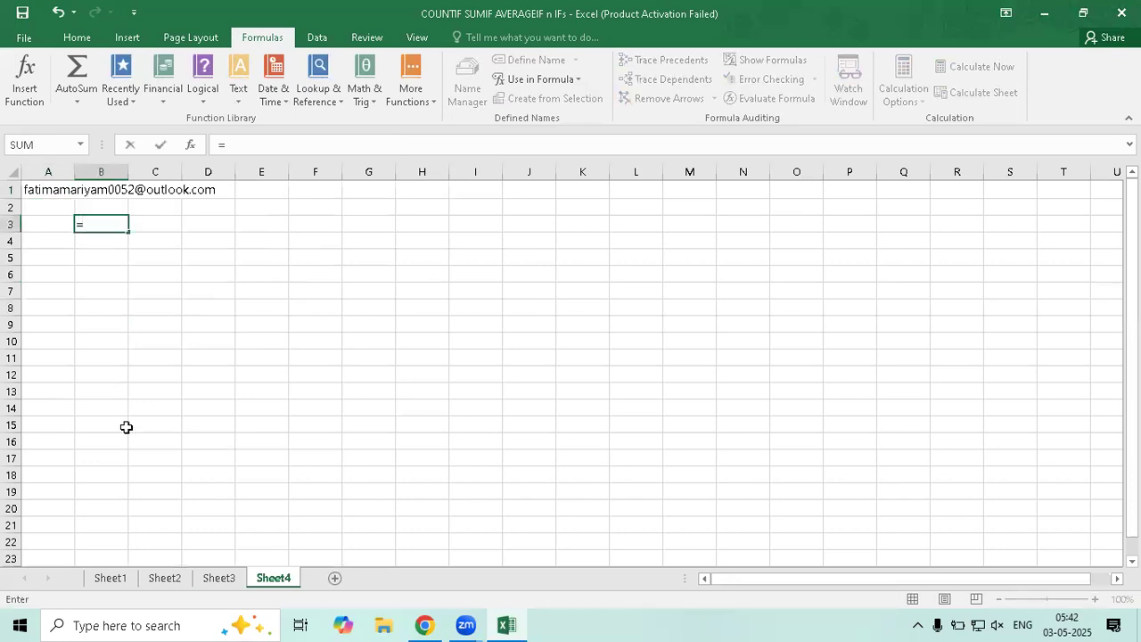
pyautogui.write('head')
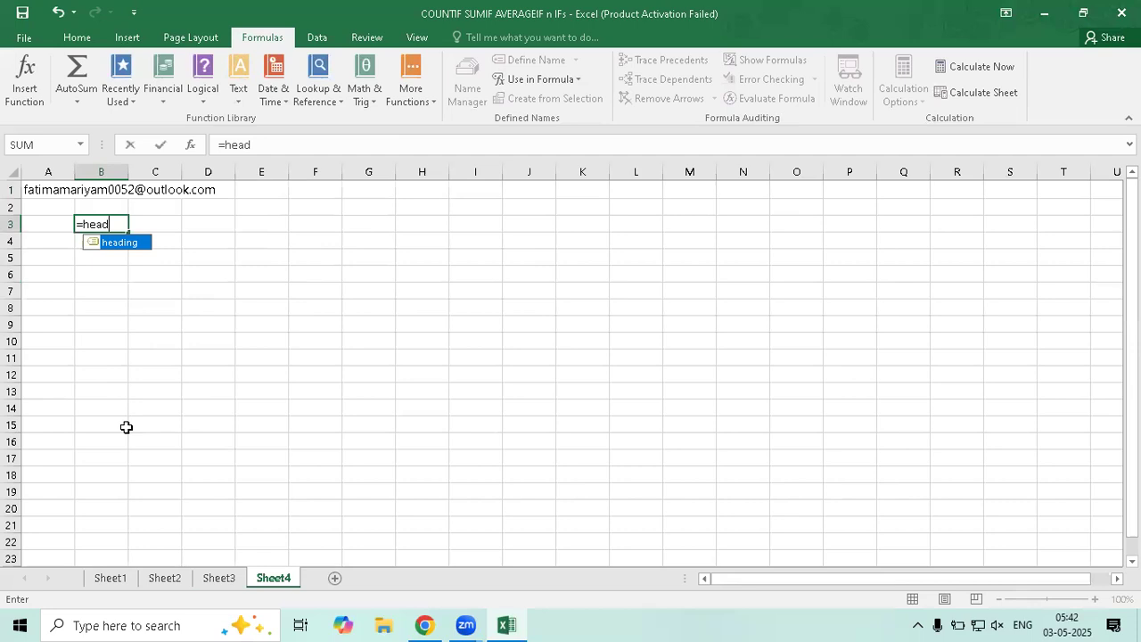
pyautogui.press('Tab')
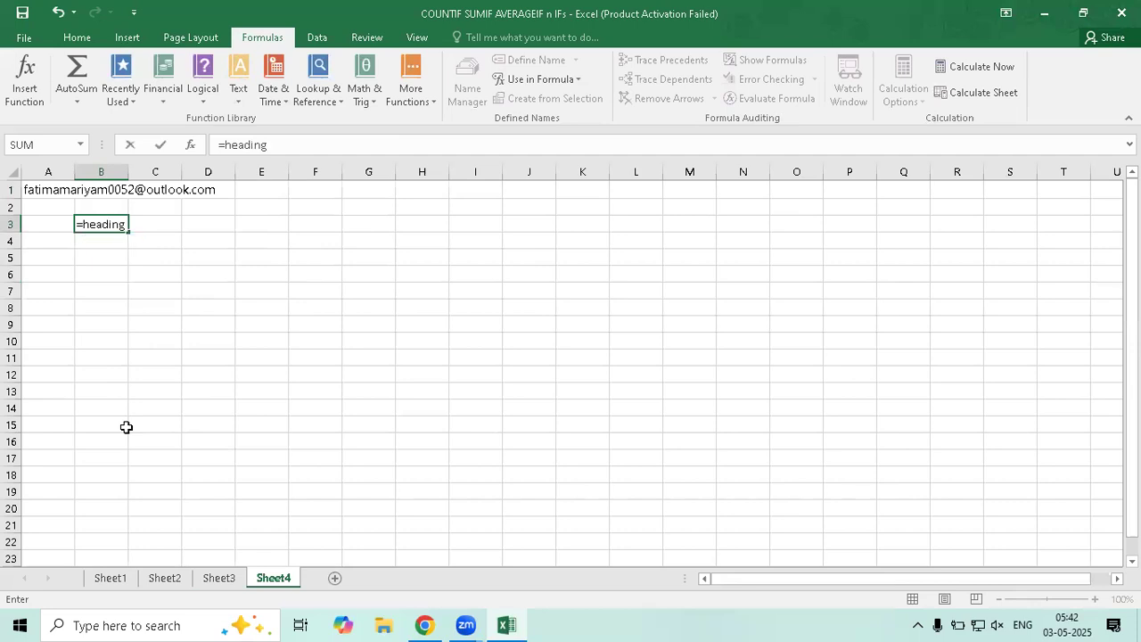
pyautogui.press('Return')
pyautogui.click(100, 225)
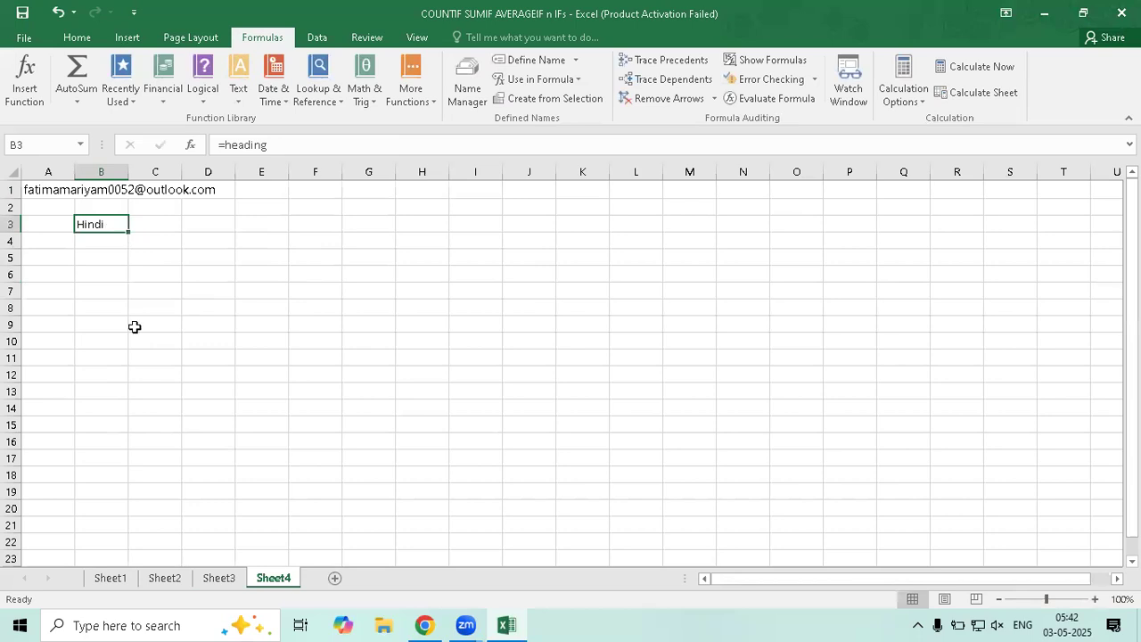
pyautogui.moveTo(129, 233); pyautogui.dragTo(248, 333)
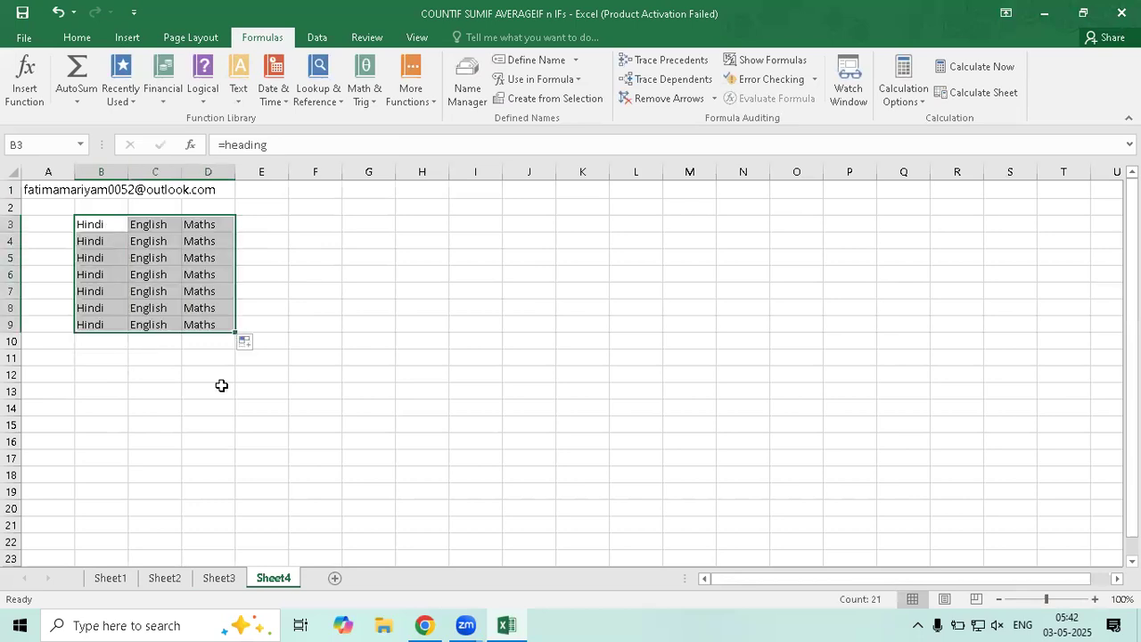
pyautogui.click(158, 258)
pyautogui.moveTo(96, 239); pyautogui.dragTo(210, 326)
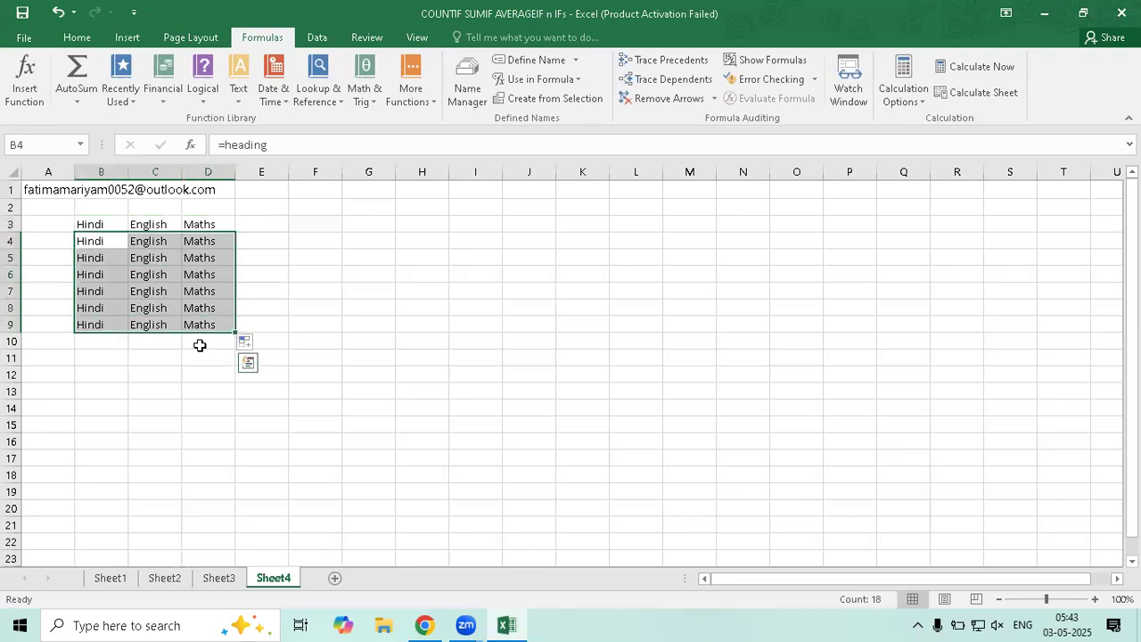
pyautogui.press('Delete')
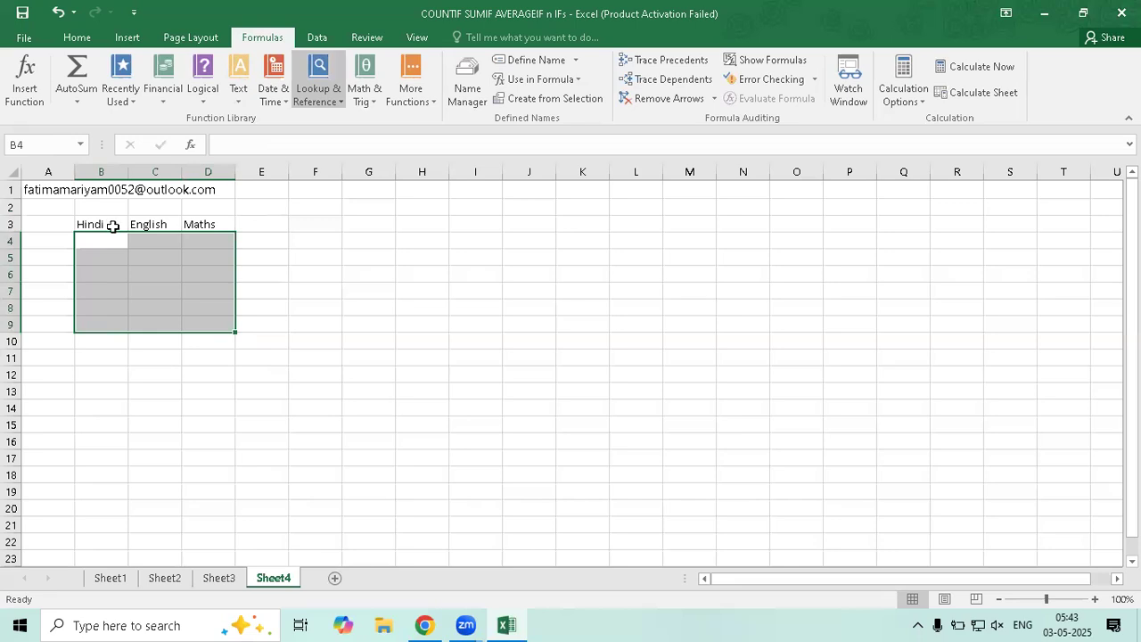
# Fill B3's heading across to column E (Hindi through Science), then clear row 3
pyautogui.click(125, 228)
pyautogui.moveTo(127, 230); pyautogui.dragTo(312, 234)
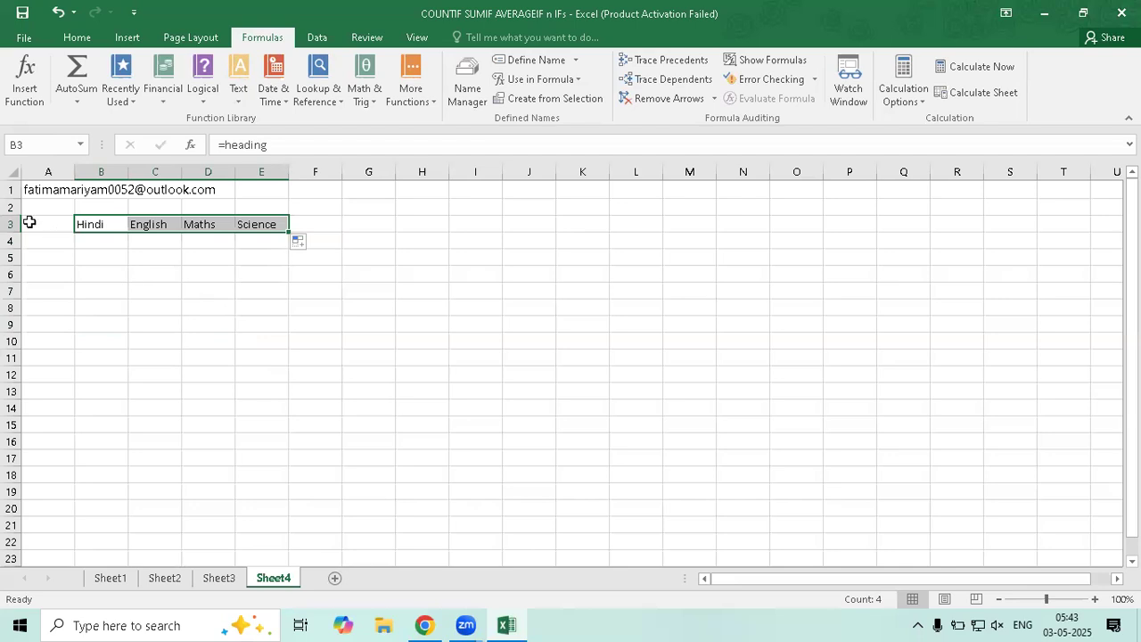
pyautogui.click(208, 341)
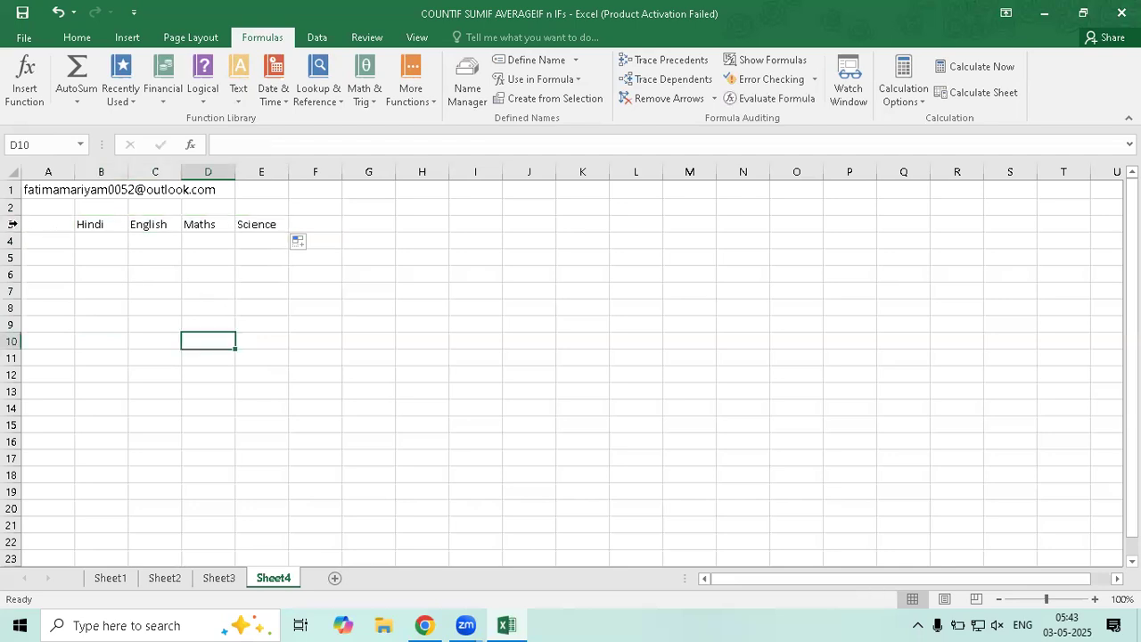
pyautogui.click(13, 224)
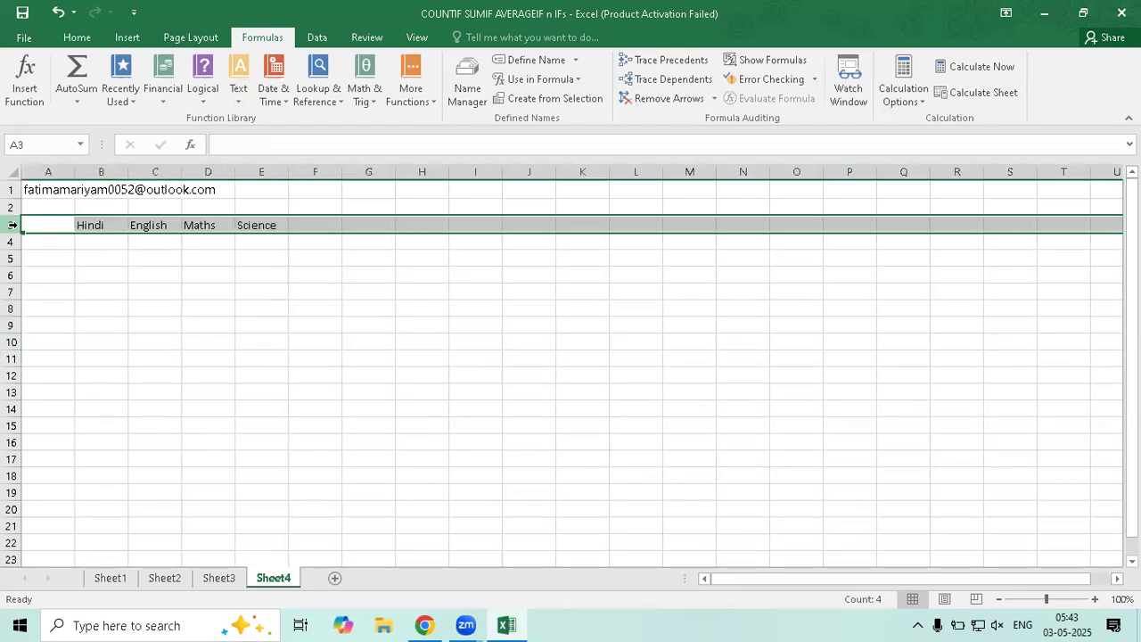
pyautogui.press('Delete')
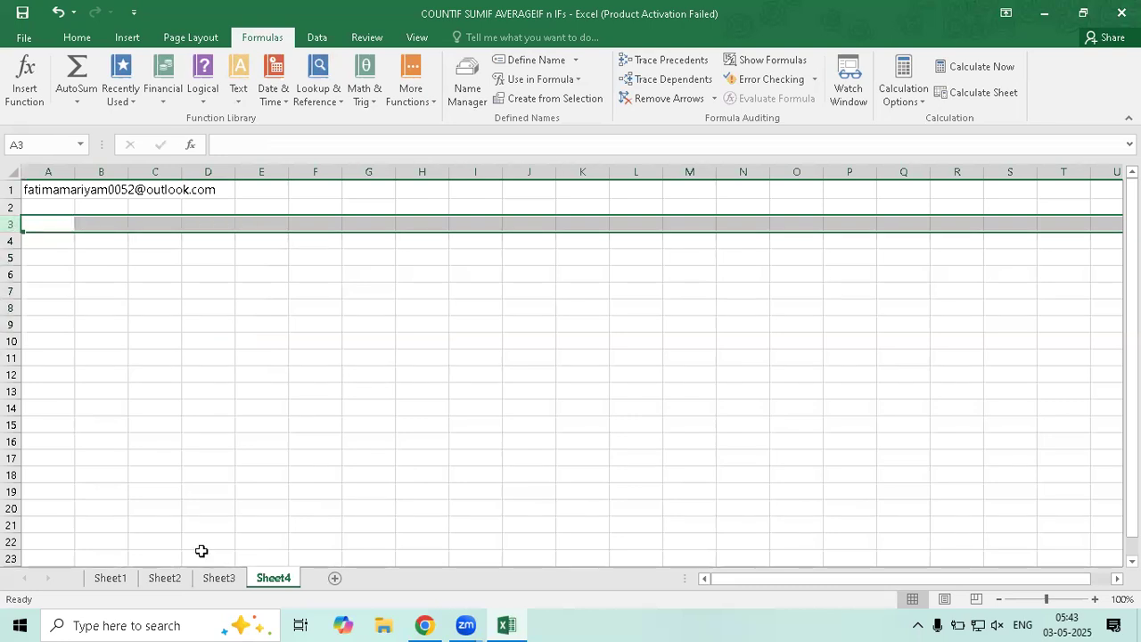
# Delete the Radha_Total name in Name Manager, leaving only data and heading
pyautogui.click(221, 580)
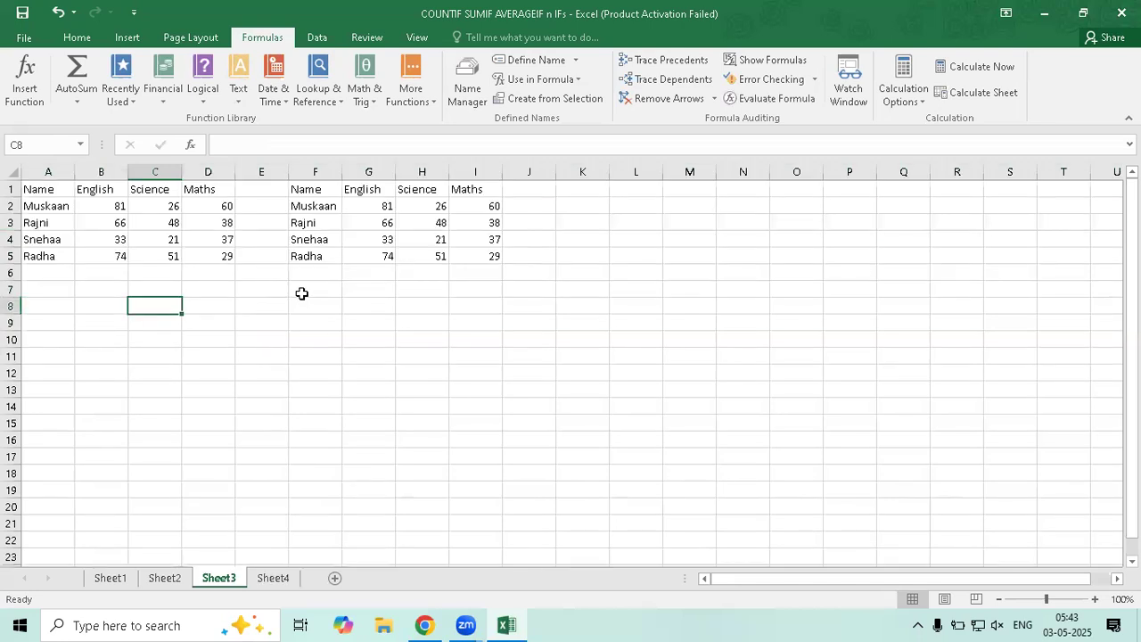
pyautogui.click(469, 98)
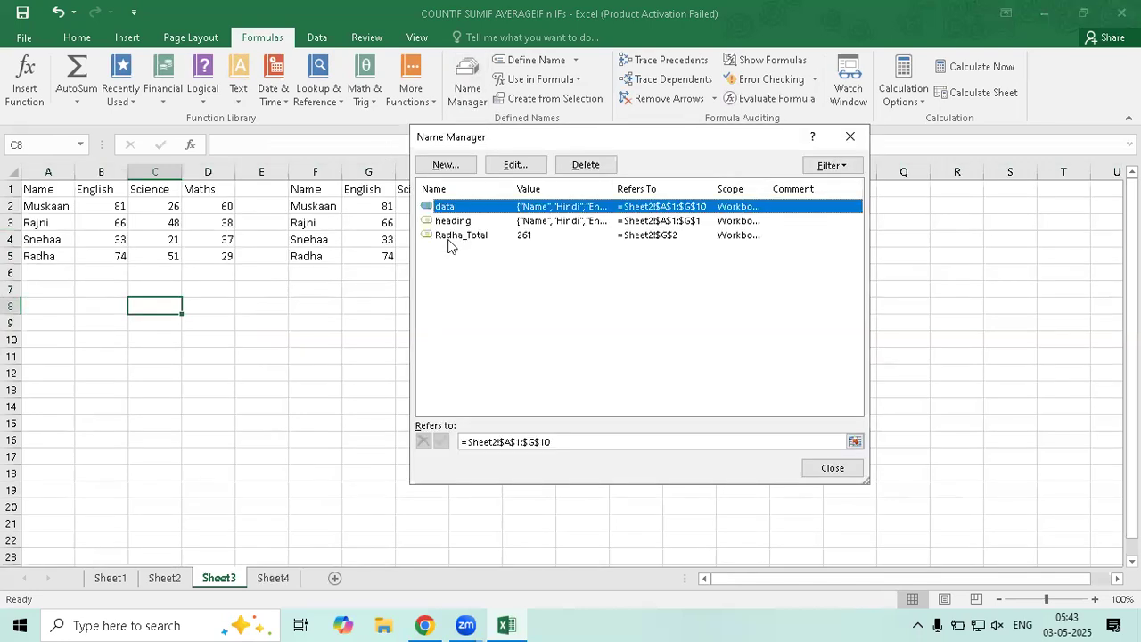
pyautogui.click(461, 238)
pyautogui.click(586, 166)
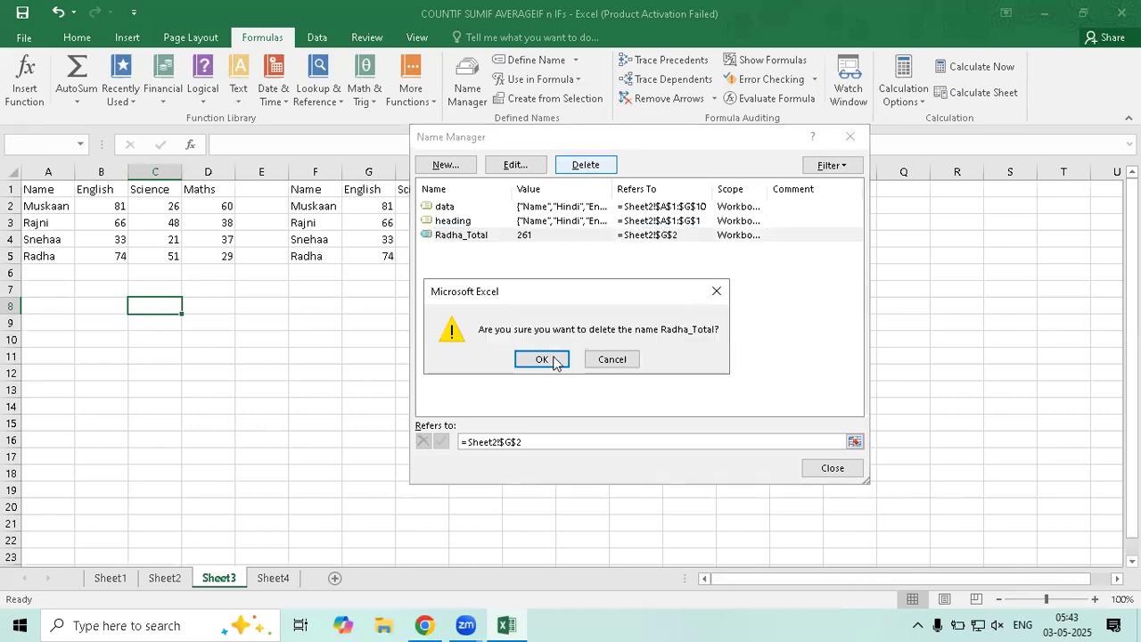
pyautogui.click(553, 360)
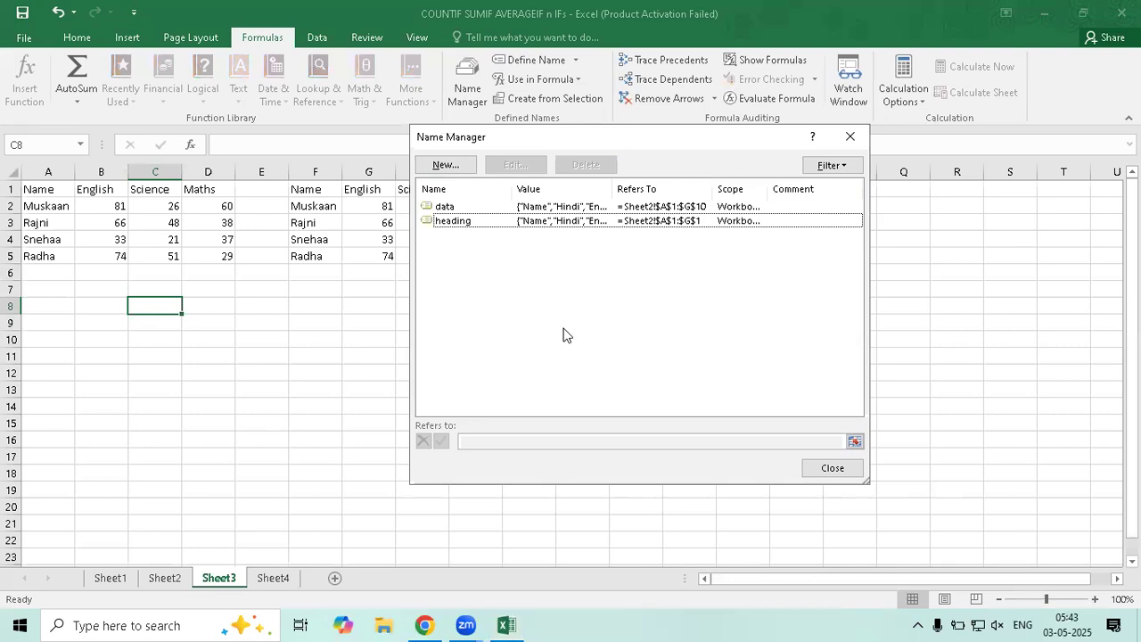
pyautogui.click(847, 138)
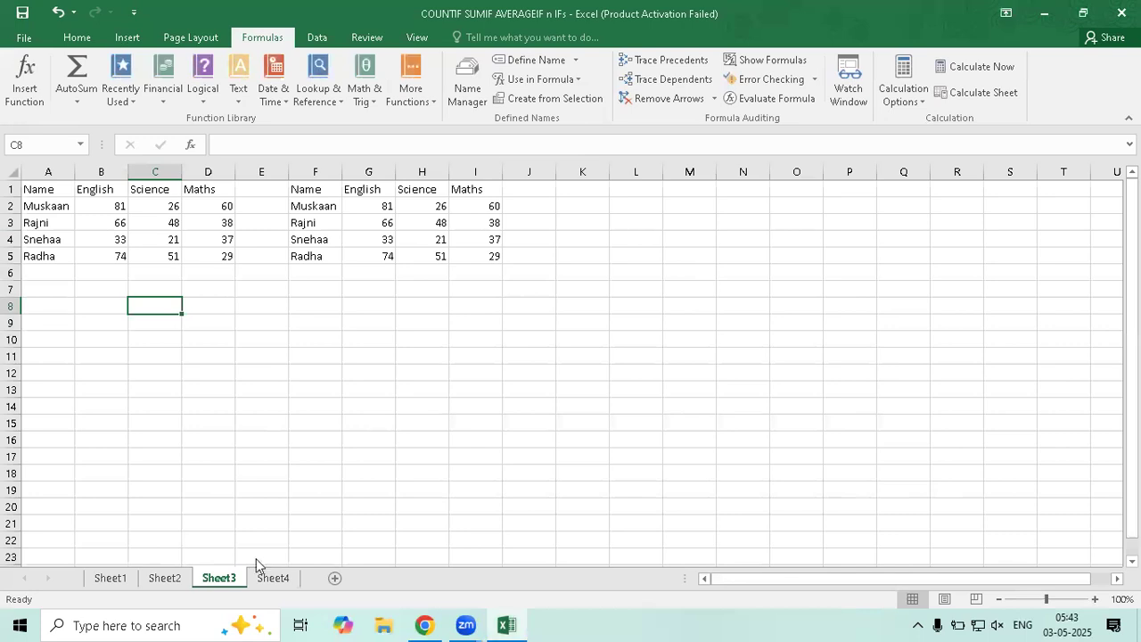
# After checking Sheet2, re-commit Sheet3's G2 VLOOKUP/MATCH formula (result 81) and go to Sheet4
pyautogui.hotkey('ctrl', 'pageup')
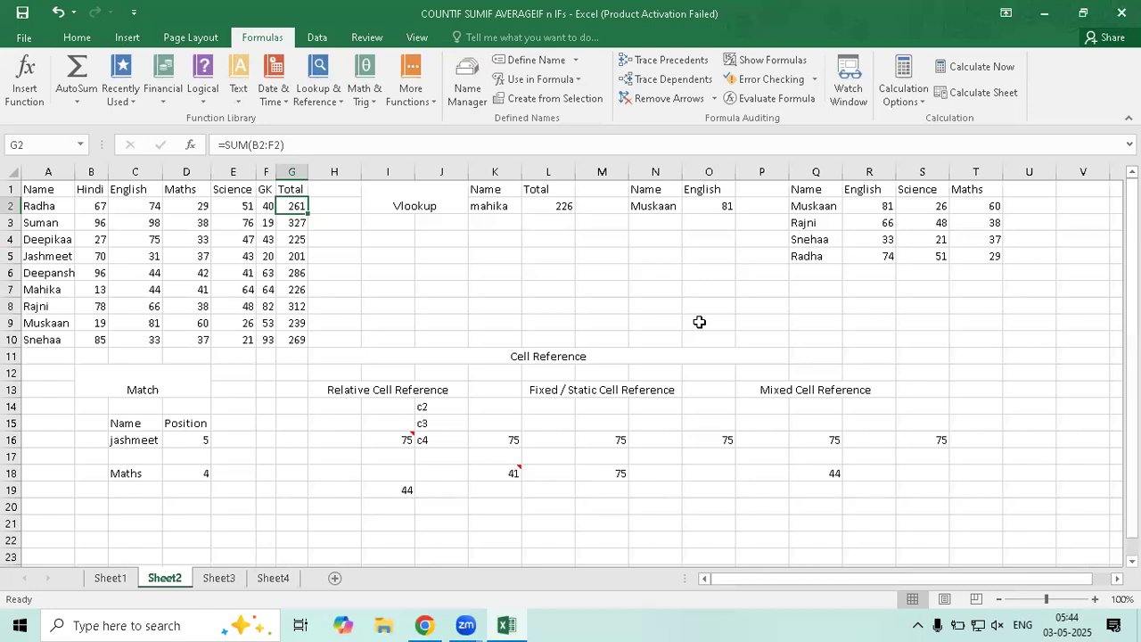
pyautogui.click(830, 209)
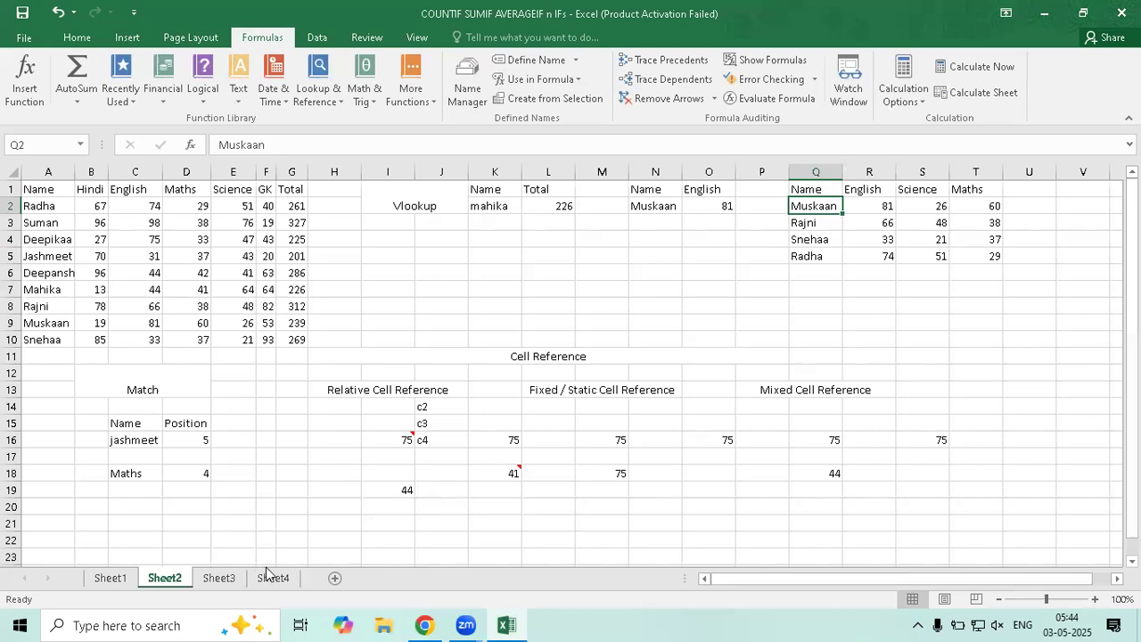
pyautogui.click(219, 579)
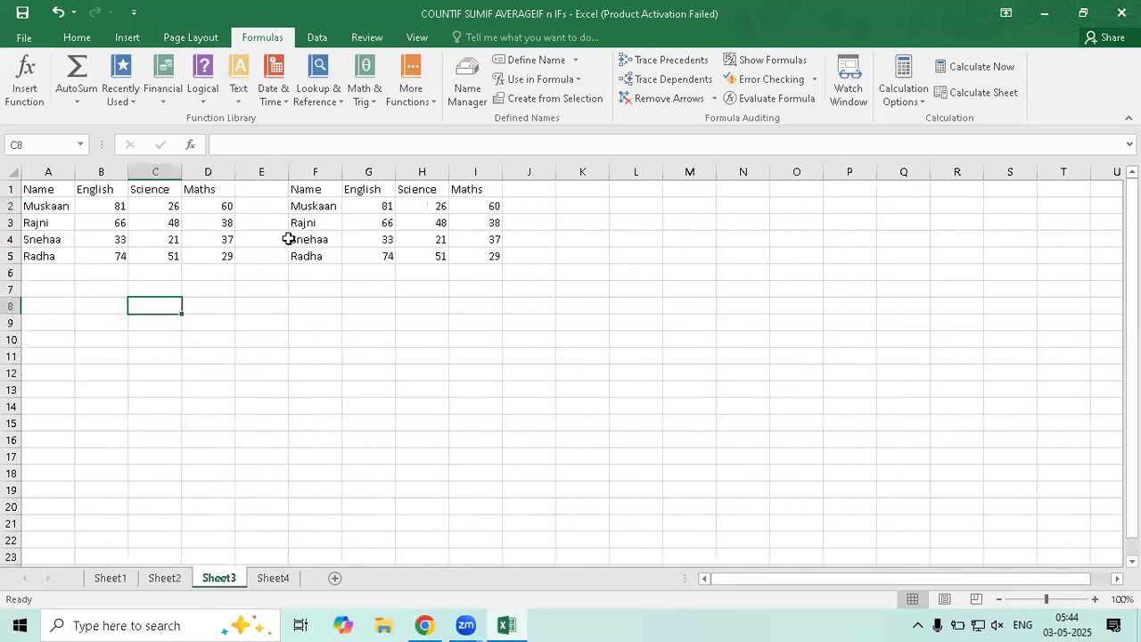
pyautogui.click(369, 207)
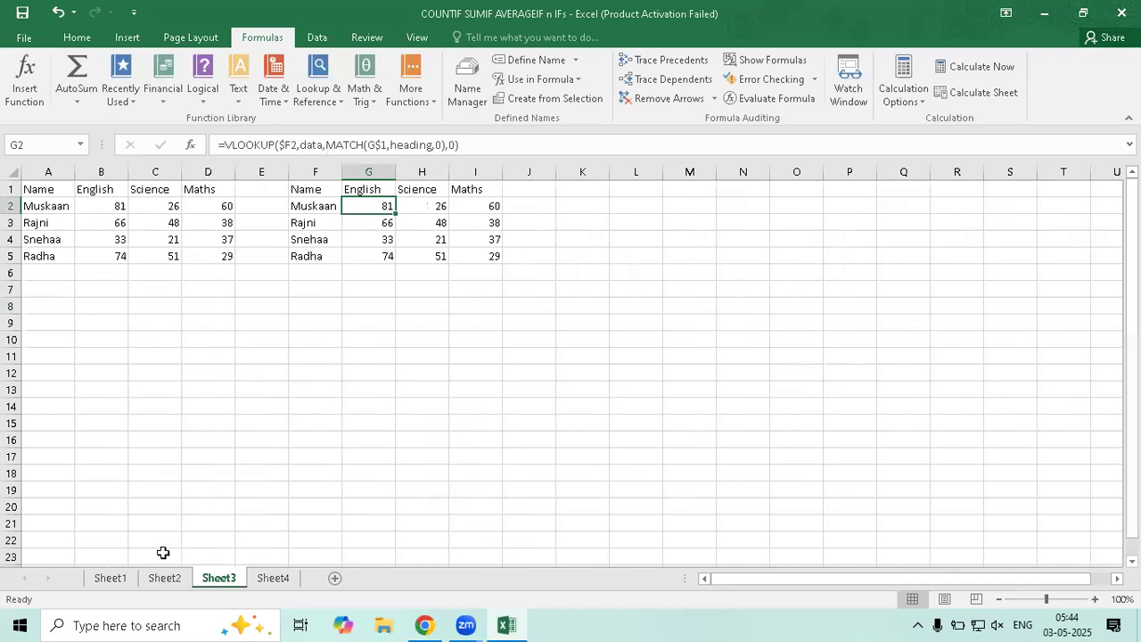
pyautogui.press('F2')
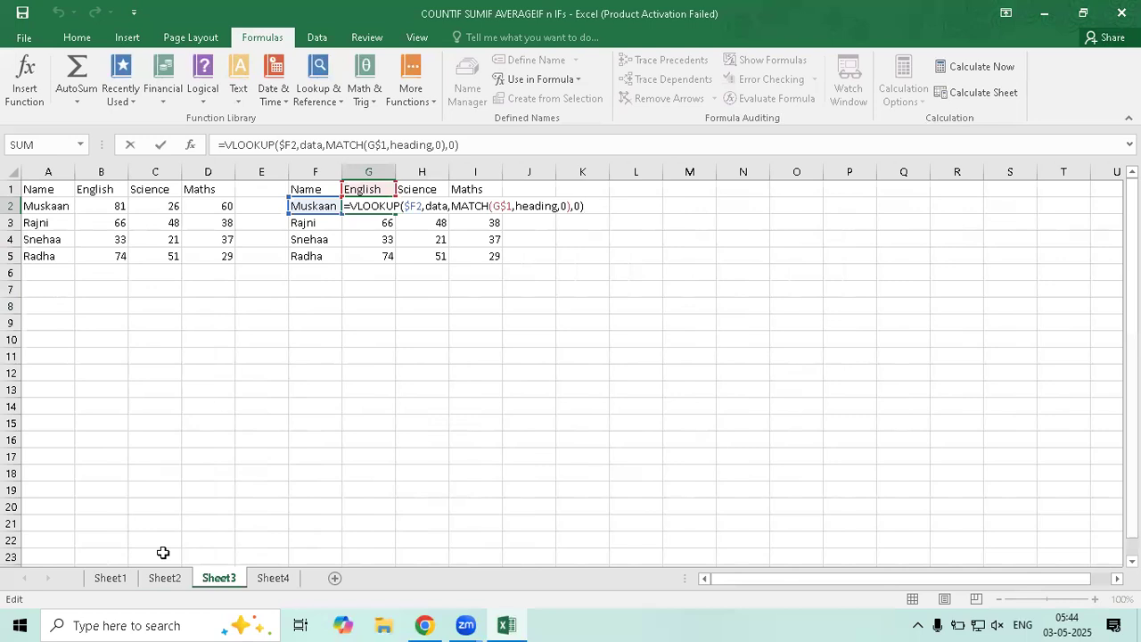
pyautogui.press('Return')
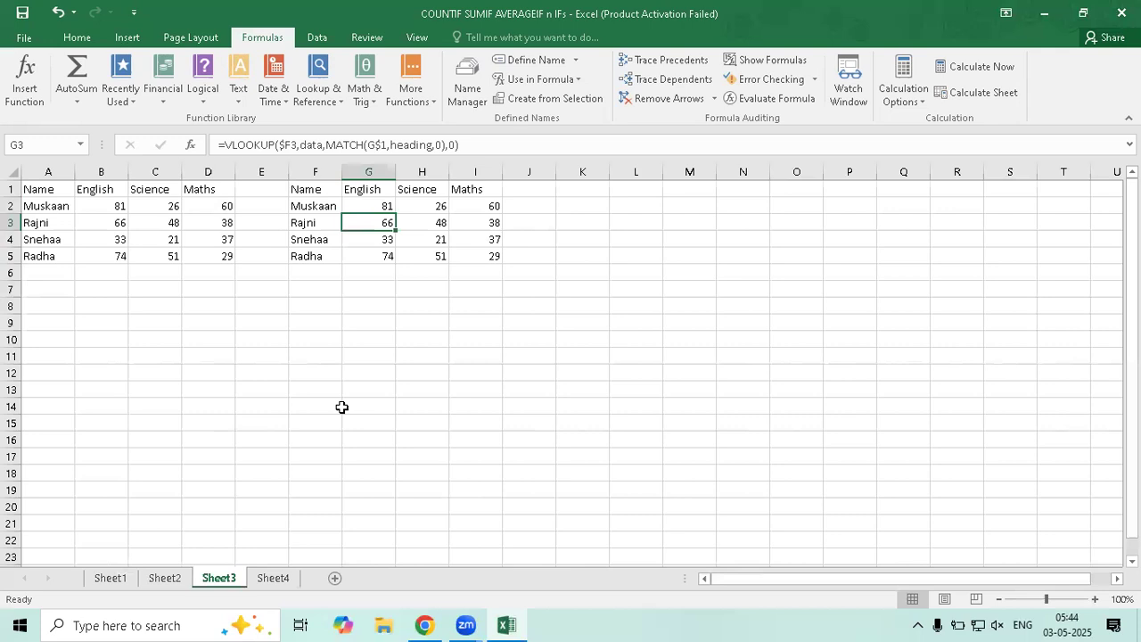
pyautogui.click(267, 579)
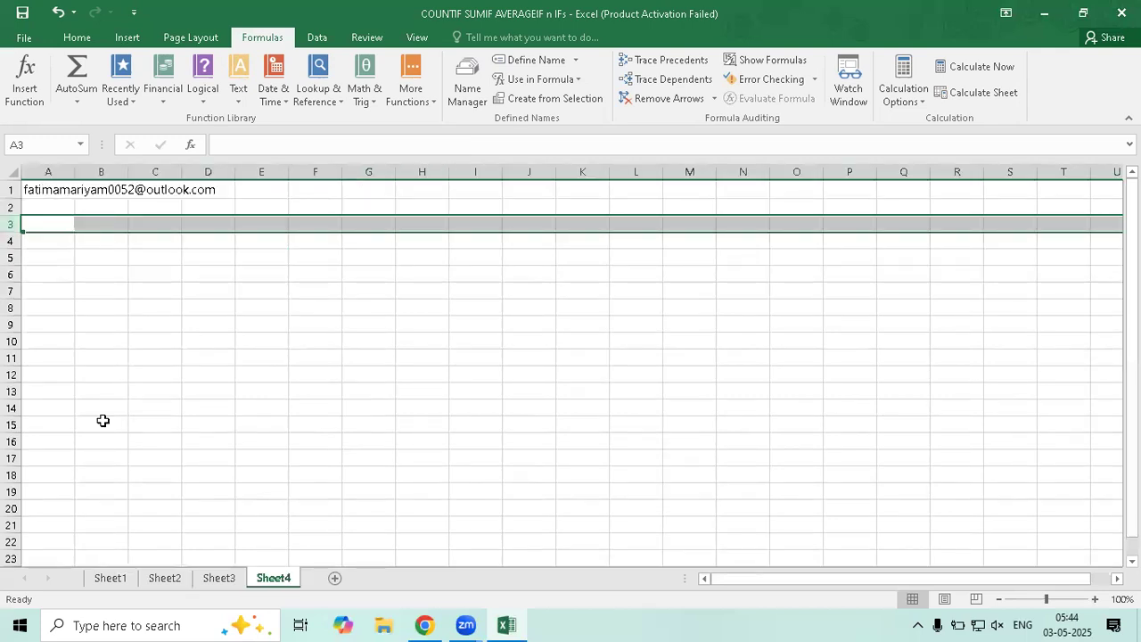
# Copy the e-mail address from Sheet4's A1 into a new Sheet5
pyautogui.hotkey('ctrl', 'Home')
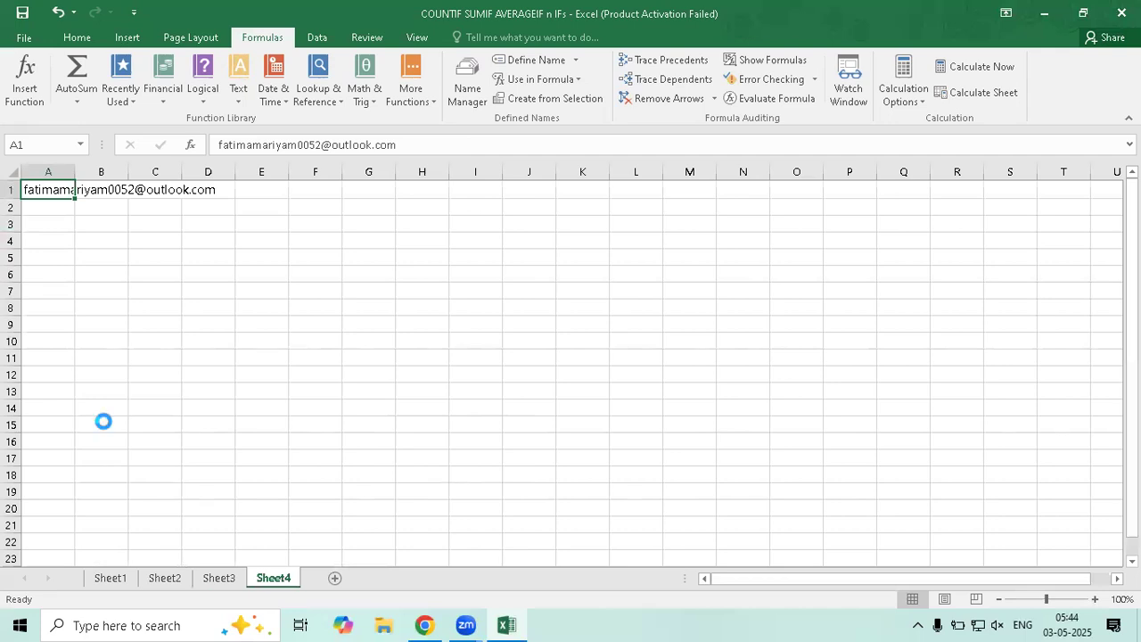
pyautogui.hotkey('ctrl', 'c')
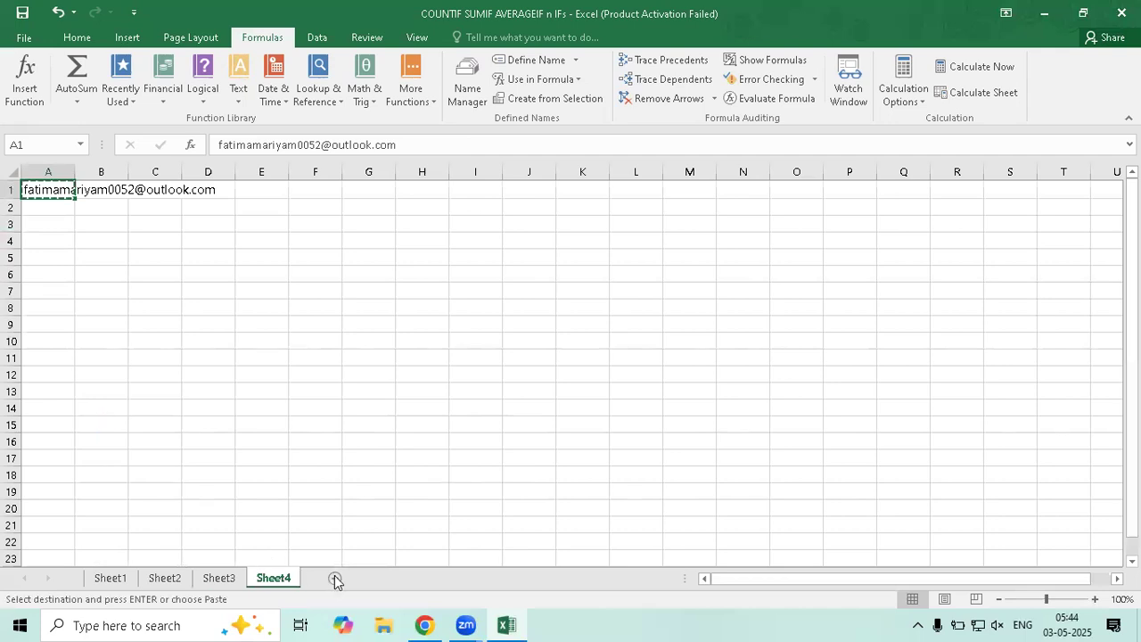
pyautogui.click(335, 580)
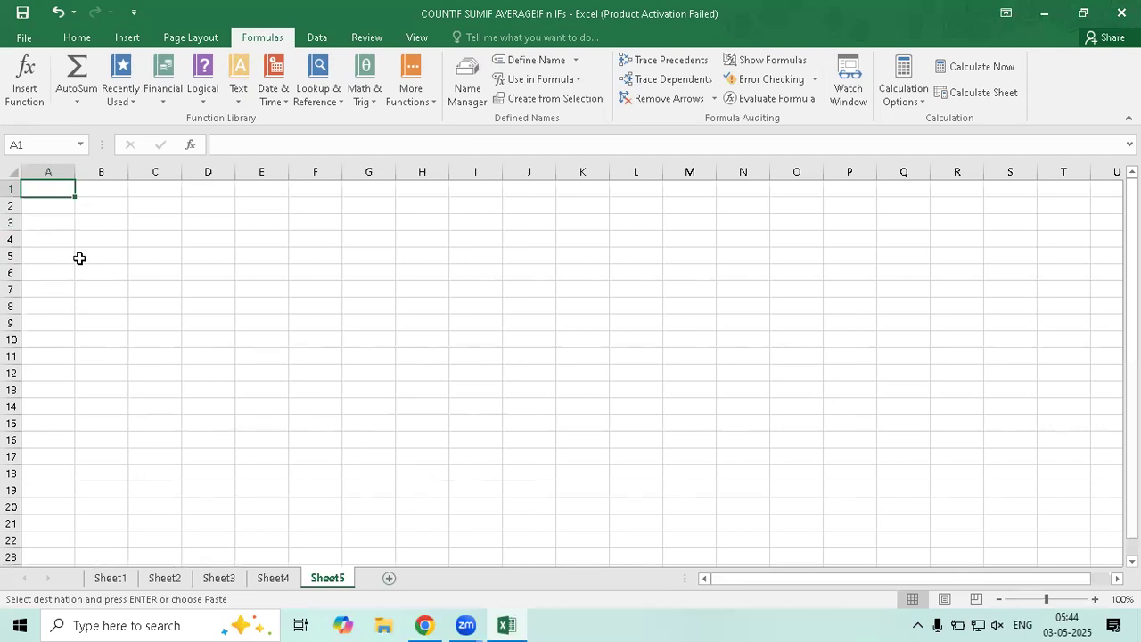
pyautogui.press('Return')
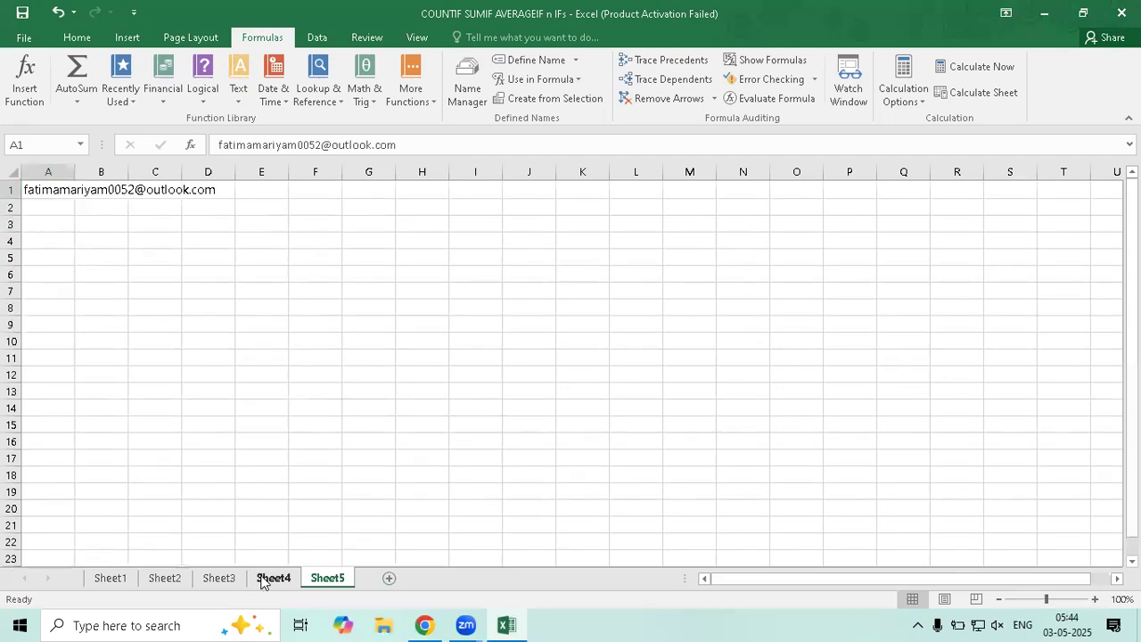
# Copy Sheet2's A1:G10 marks table and paste it into Sheet4
pyautogui.click(267, 578)
pyautogui.click(219, 579)
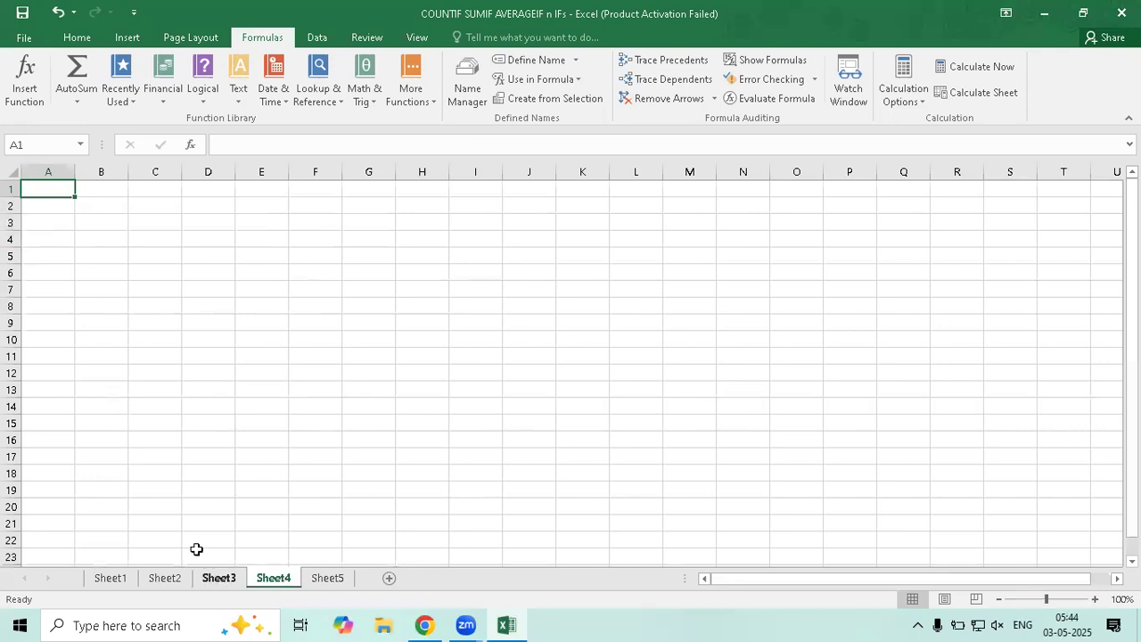
pyautogui.hotkey('ctrl', 'pageup')
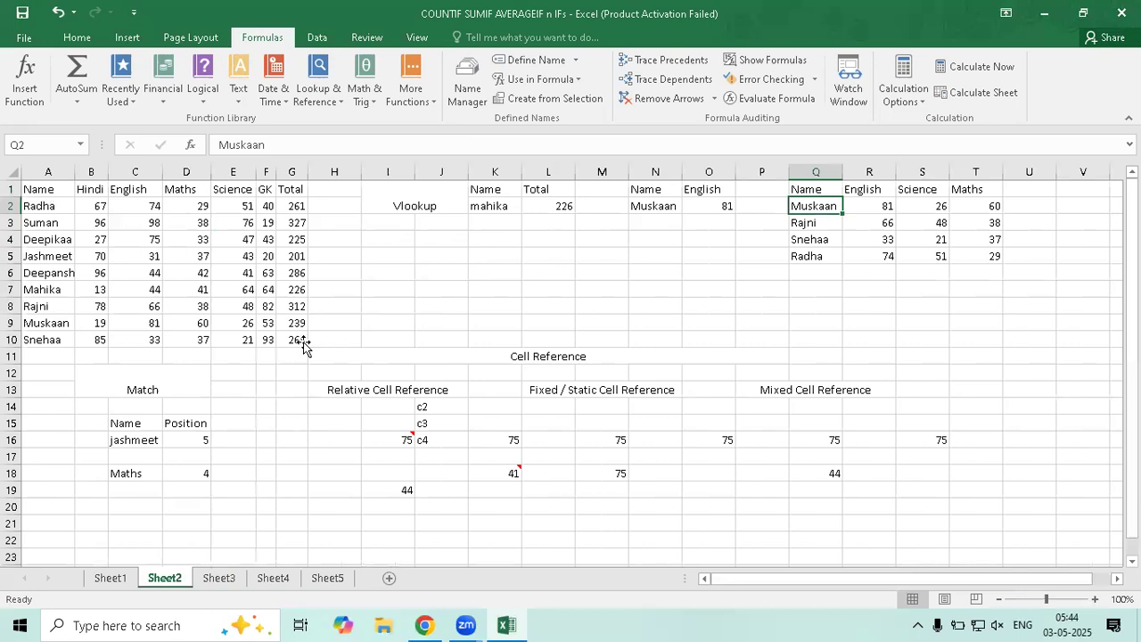
pyautogui.moveTo(48, 190); pyautogui.dragTo(299, 340)
pyautogui.hotkey('ctrl', 'c')
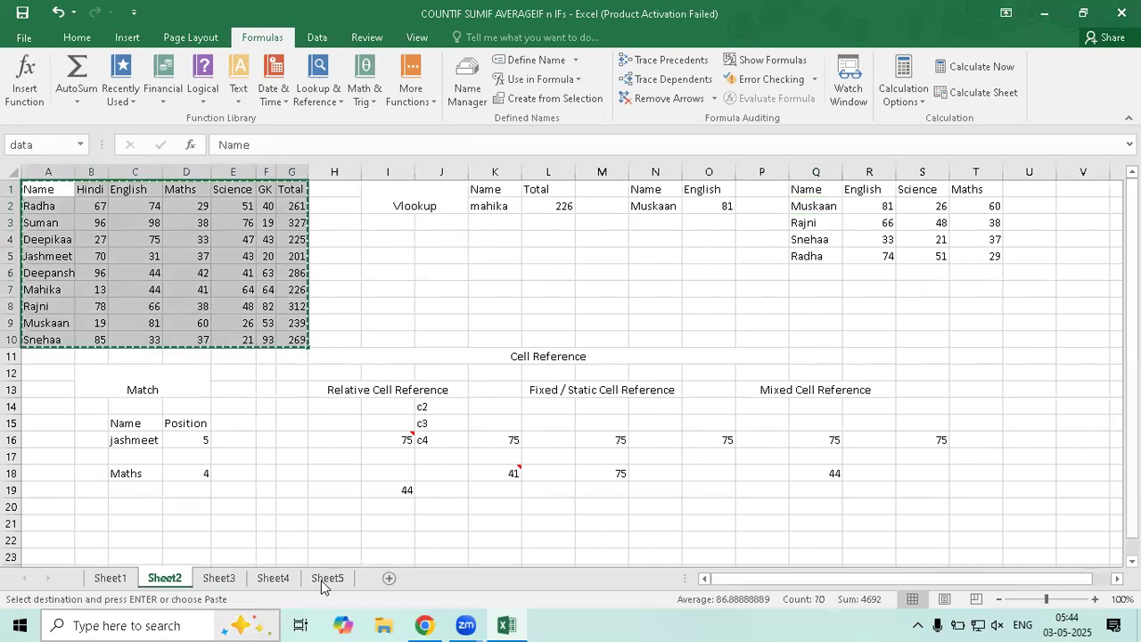
pyautogui.click(274, 581)
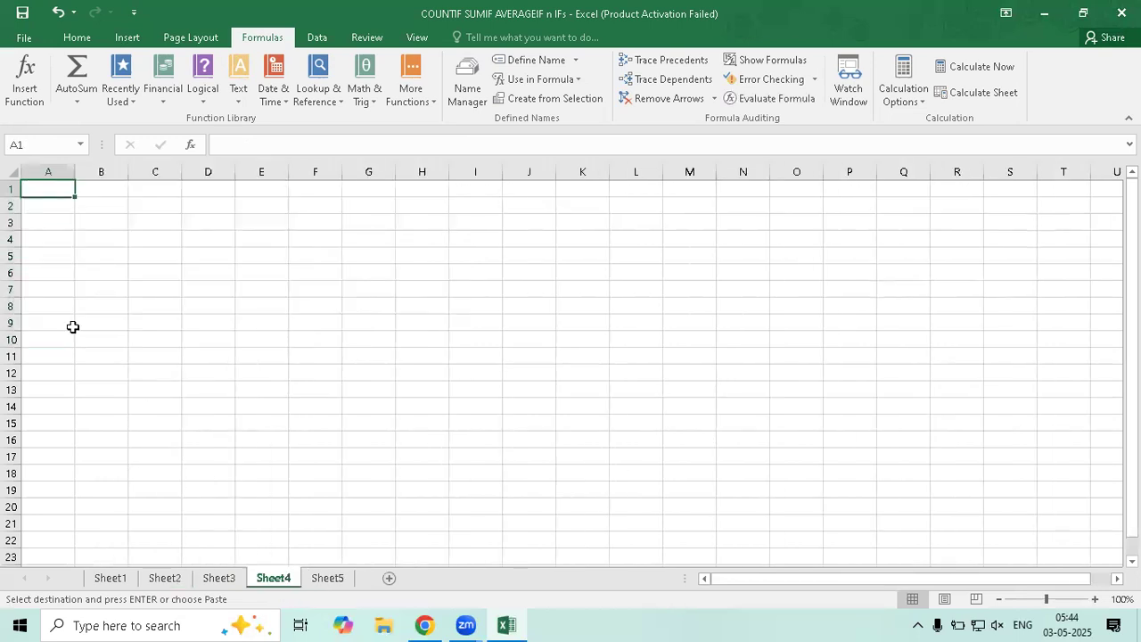
pyautogui.hotkey('ctrl', 'v')
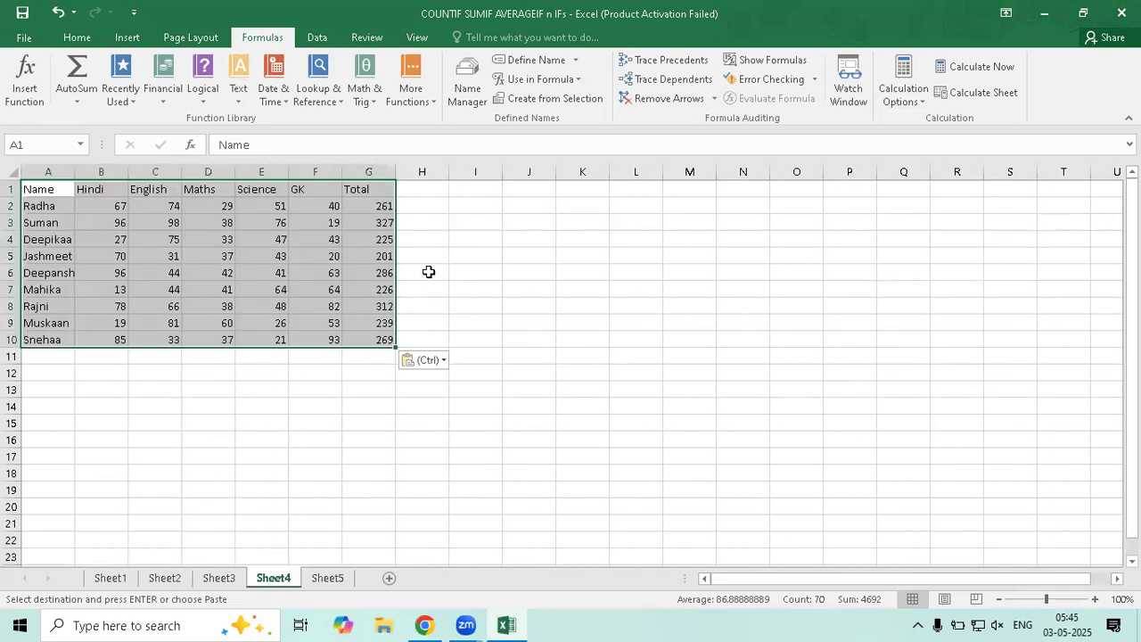
# Add the lookup headings Total in Q1 and Grade in R1
pyautogui.click(419, 271)
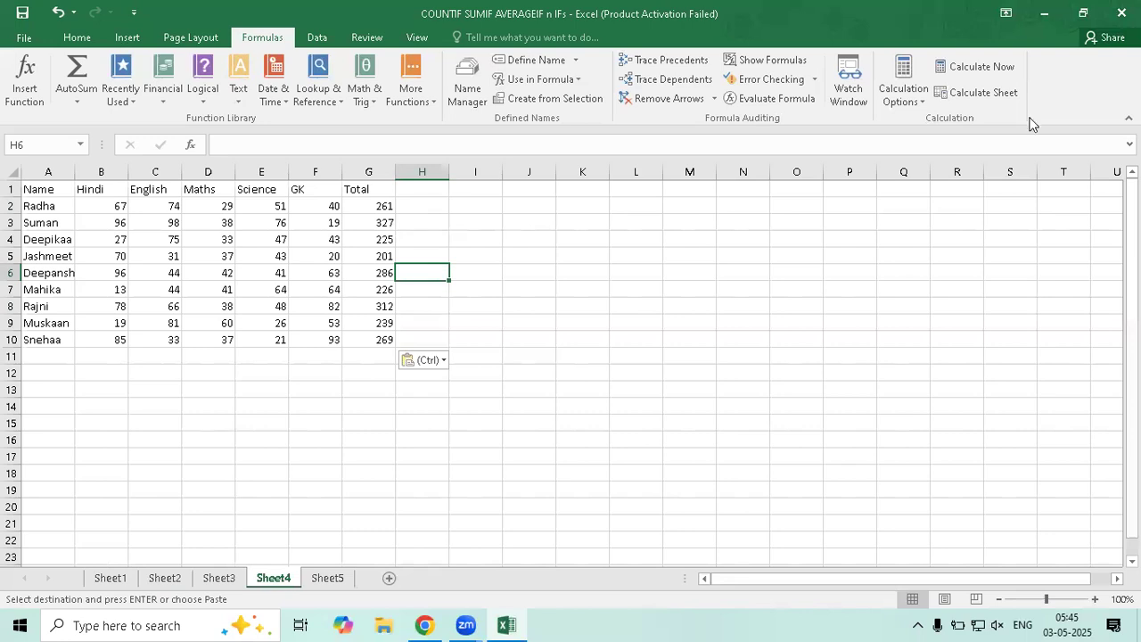
pyautogui.click(916, 195)
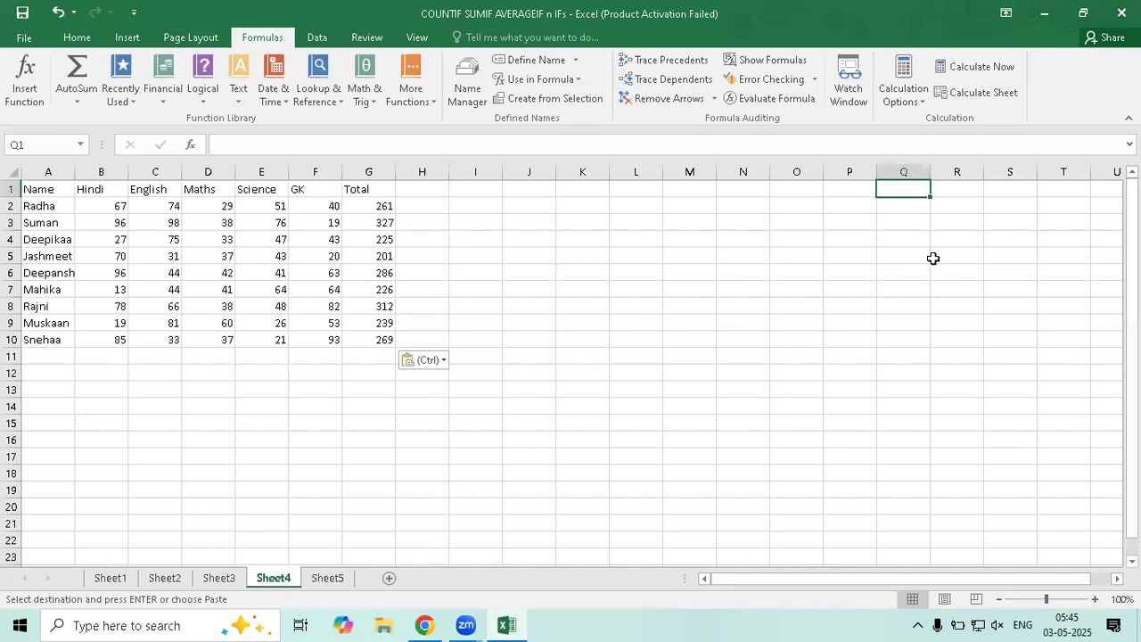
pyautogui.write('Tot')
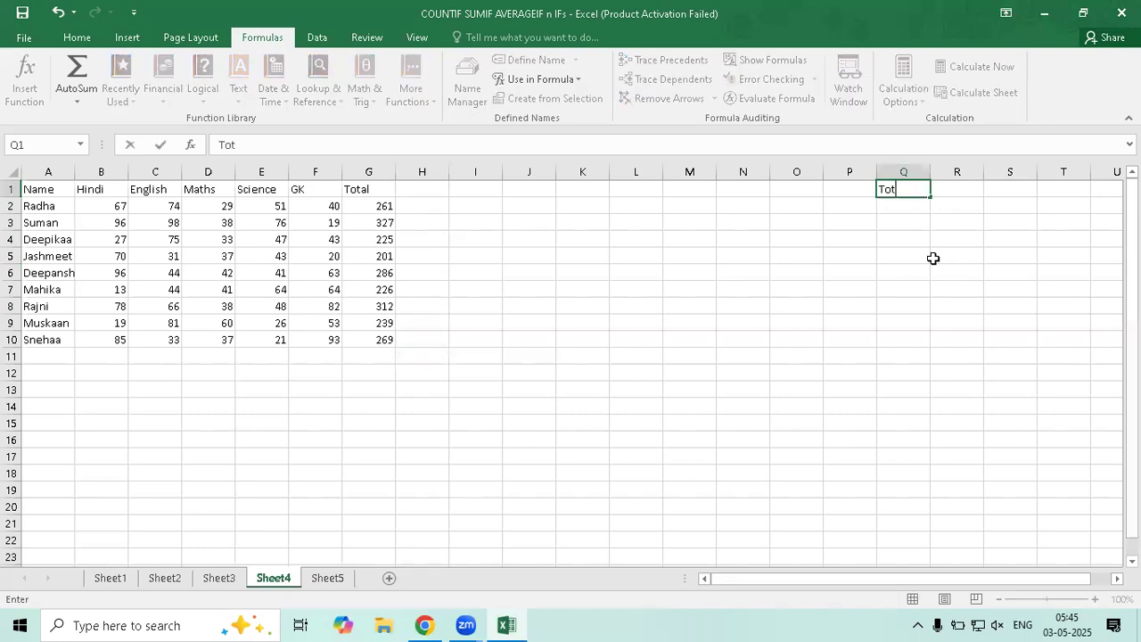
pyautogui.write('al')
pyautogui.press('Tab')
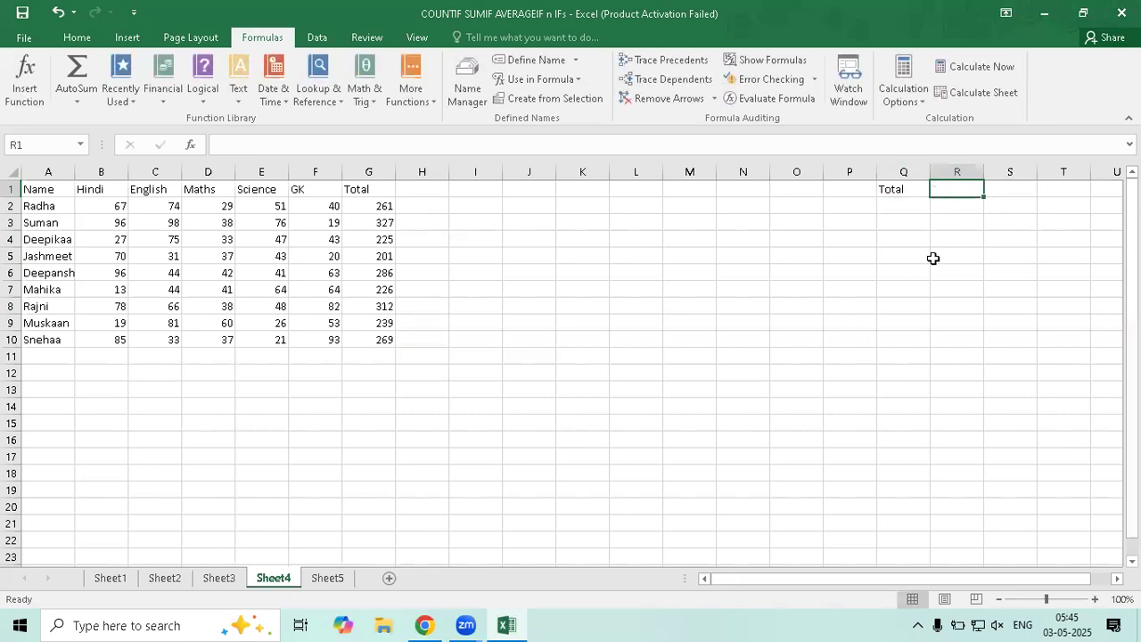
pyautogui.click(842, 191)
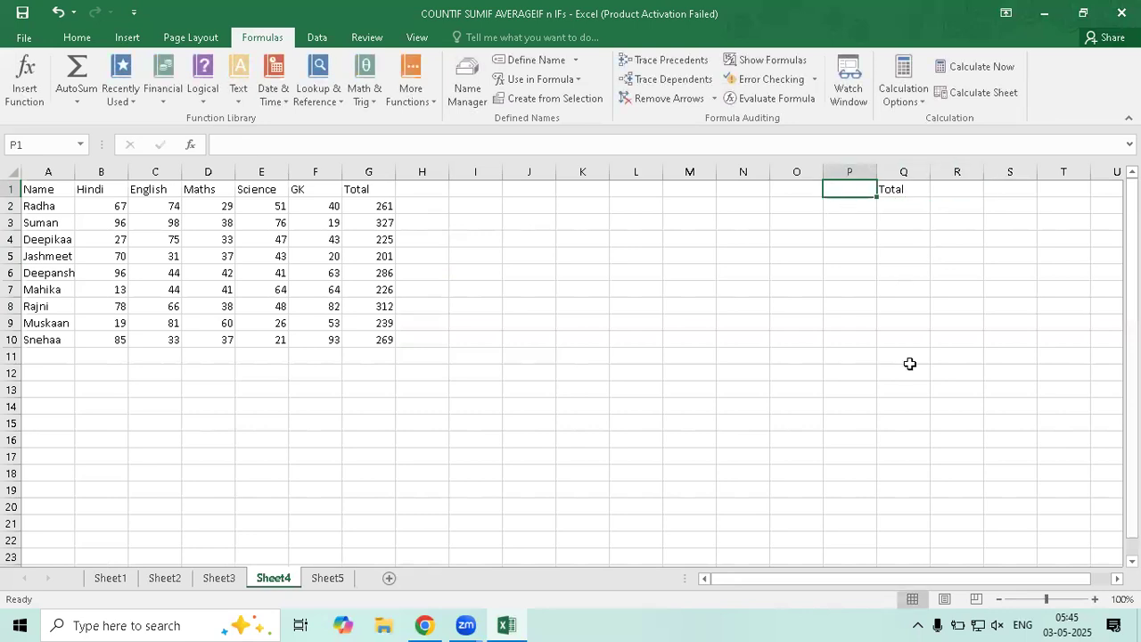
pyautogui.click(915, 206)
pyautogui.click(948, 194)
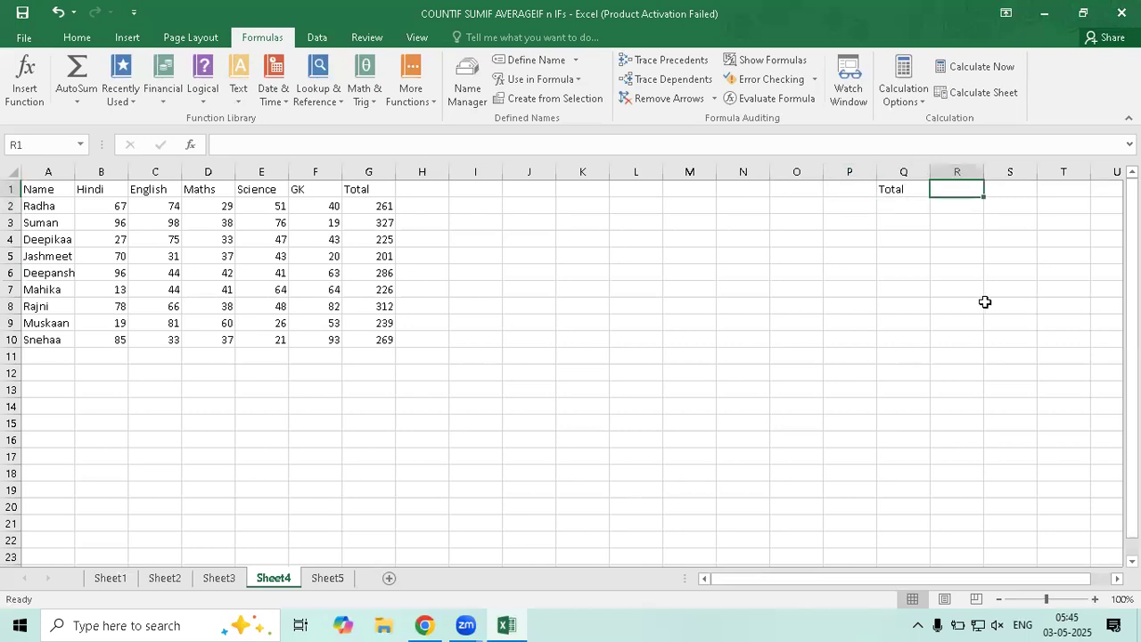
pyautogui.write('Grade')
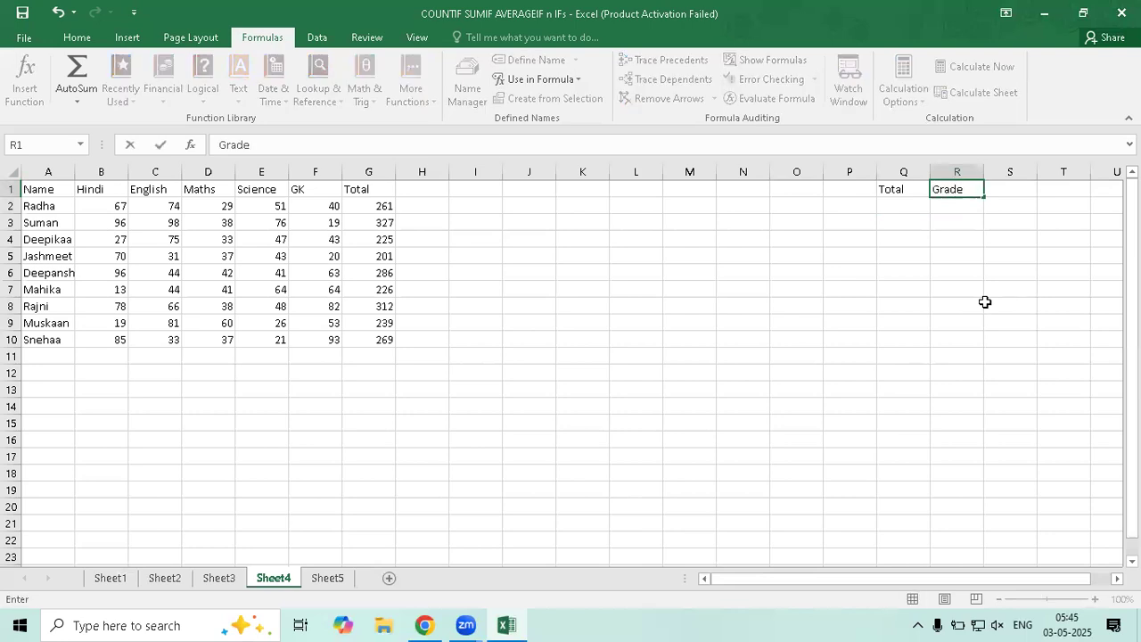
pyautogui.press('Return')
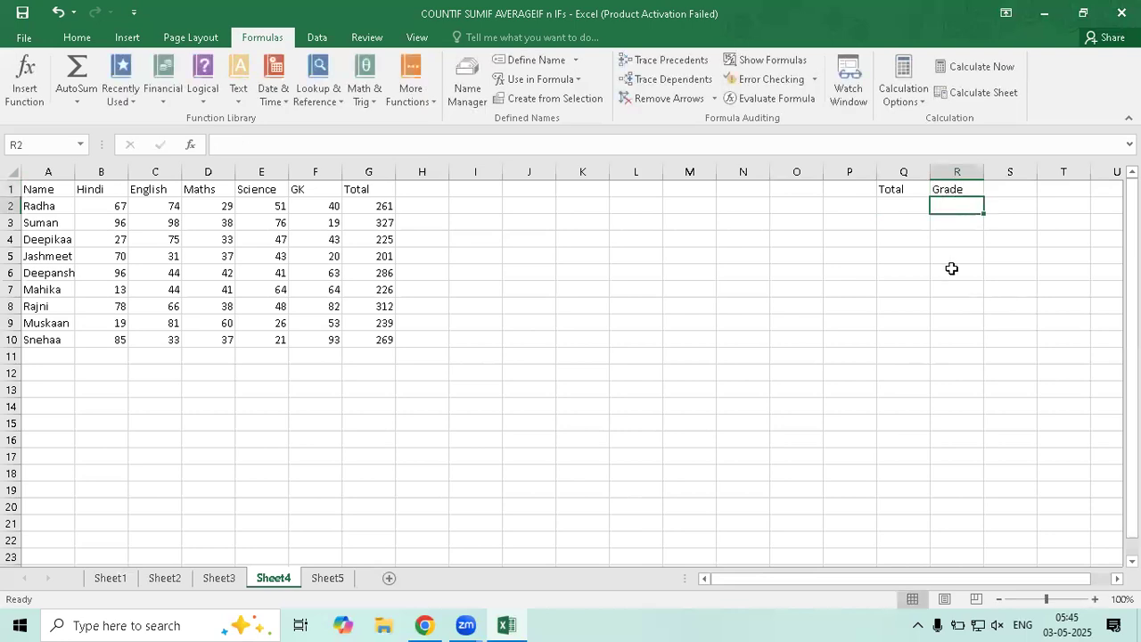
# Enter the first two thresholds in Q2:R3: 300 for grade A and 200 for grade B
pyautogui.click(909, 205)
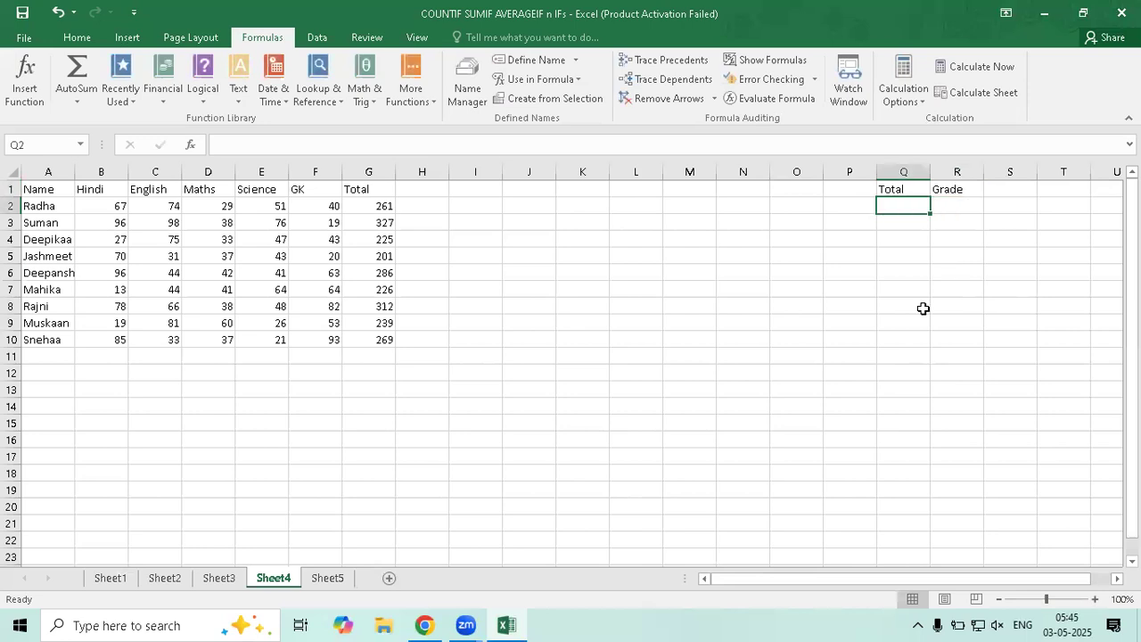
pyautogui.write('100')
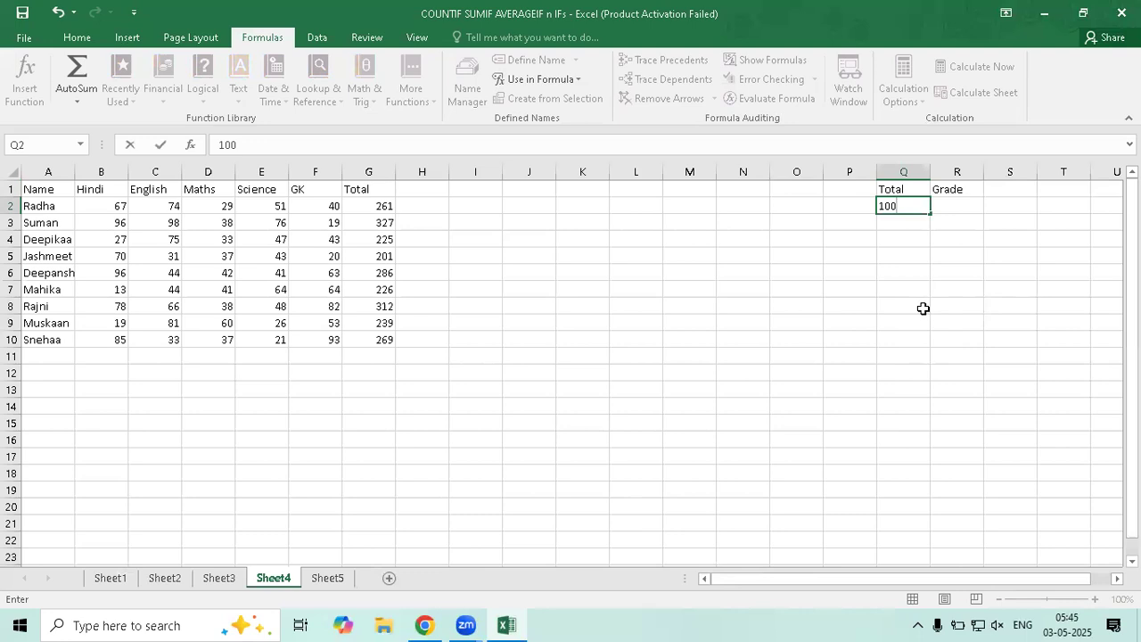
pyautogui.press('BackSpace')
pyautogui.press('BackSpace')
pyautogui.press('BackSpace')
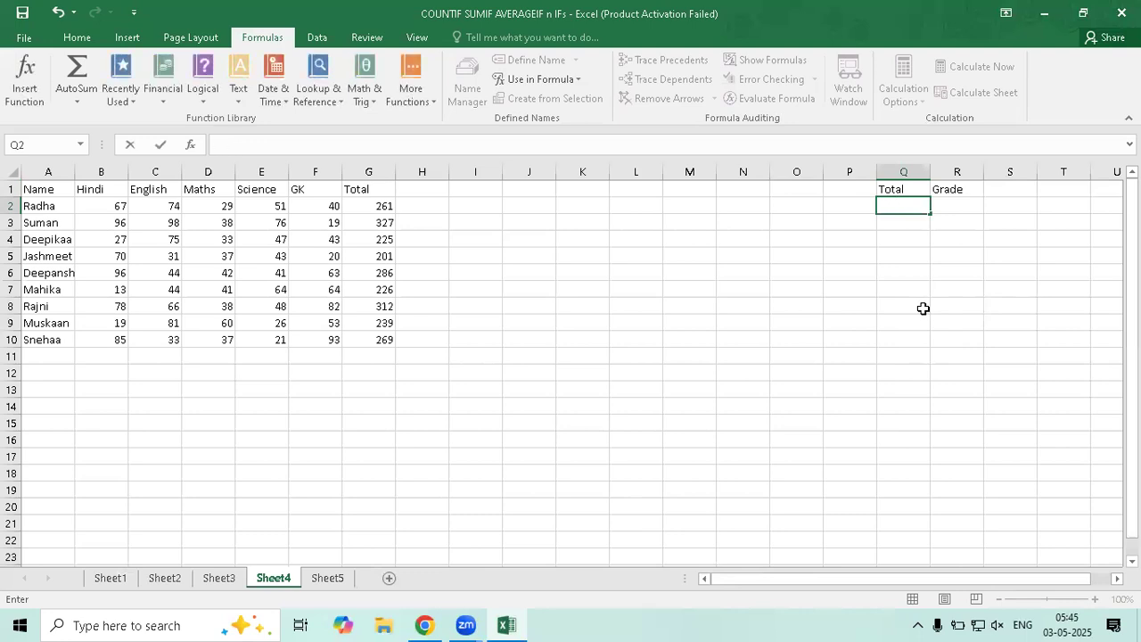
pyautogui.write('300')
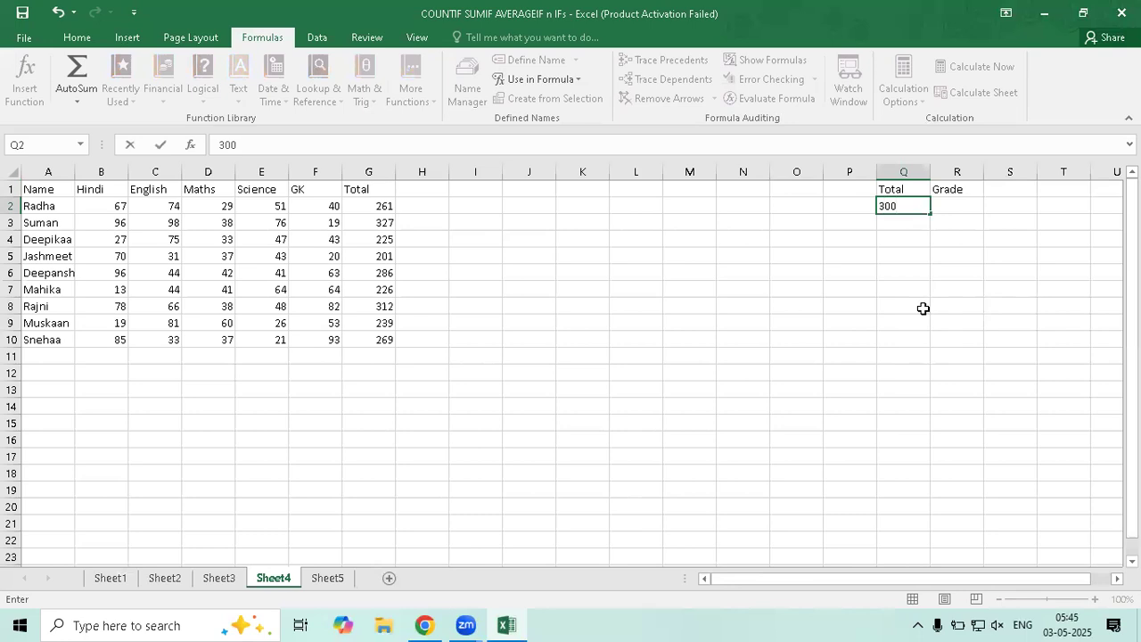
pyautogui.press('Tab')
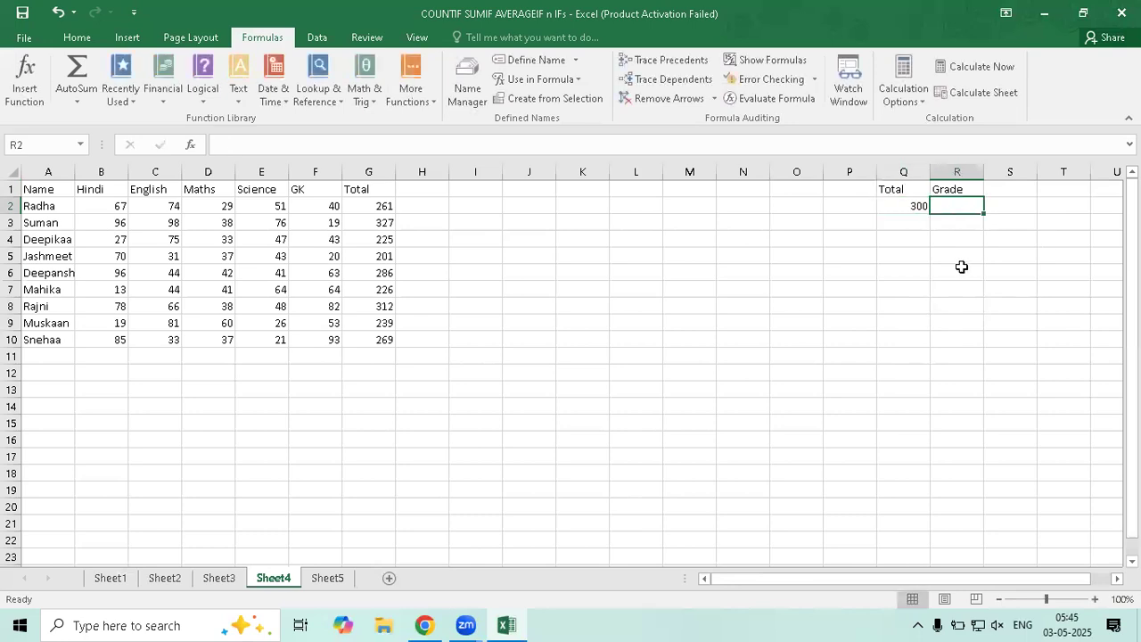
pyautogui.write('a')
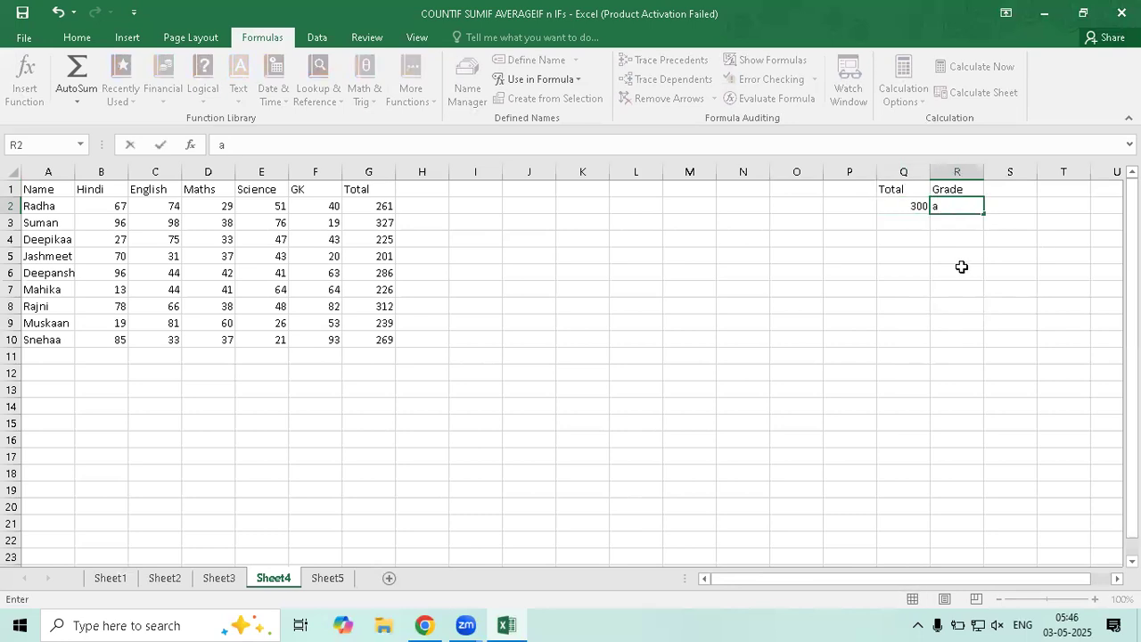
pyautogui.press('BackSpace')
pyautogui.write('A')
pyautogui.press('Return')
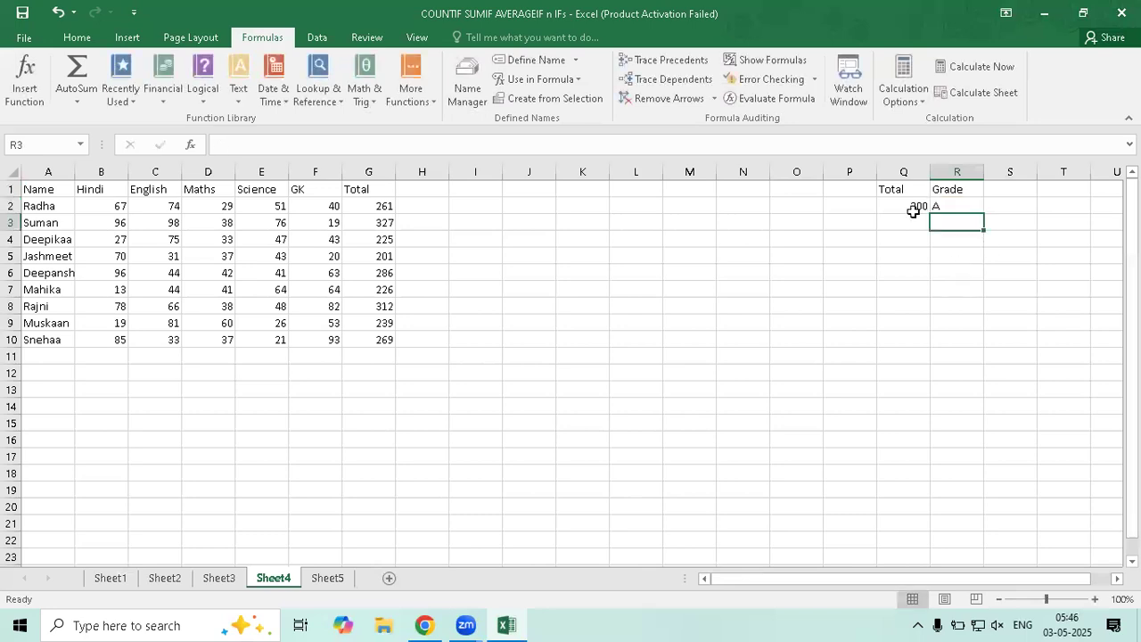
pyautogui.press('Left')
pyautogui.write('200')
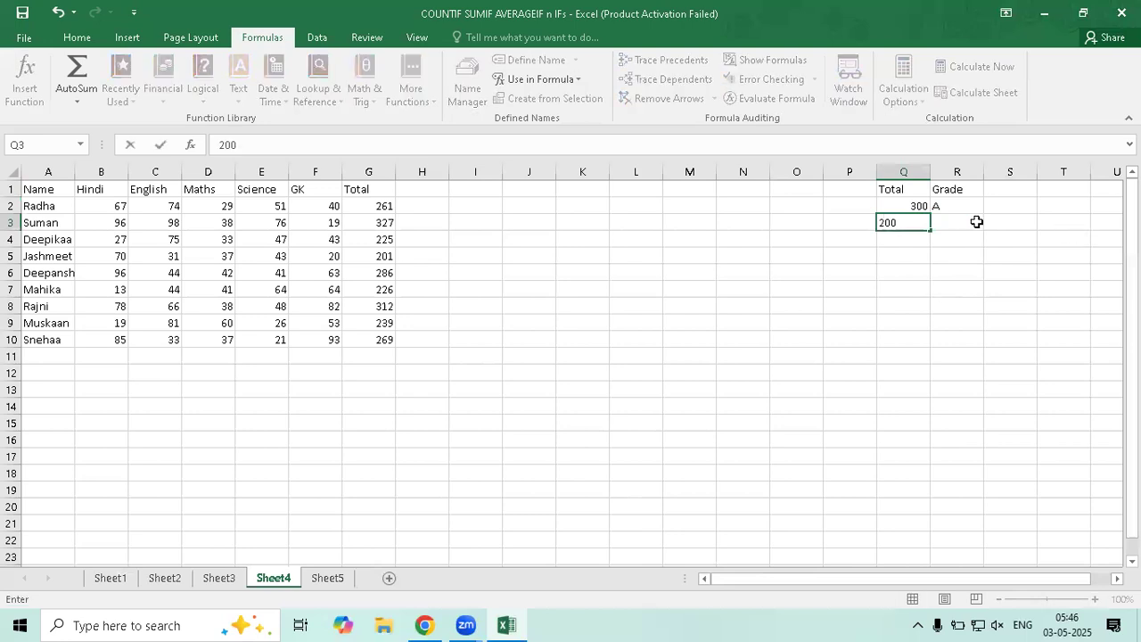
pyautogui.press('Tab')
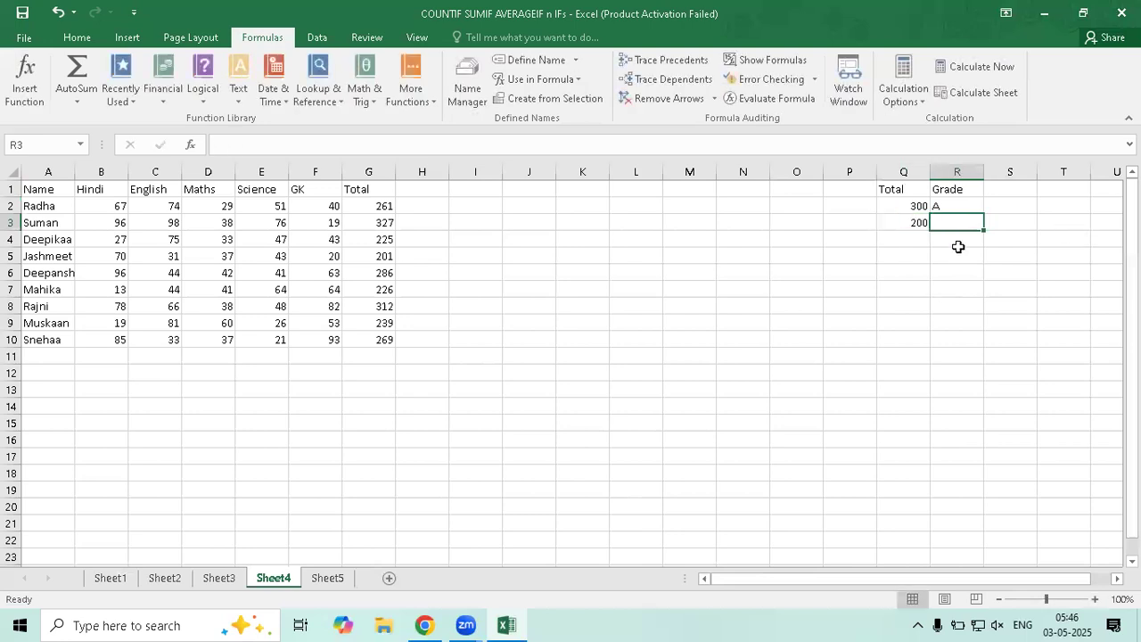
pyautogui.write('b')
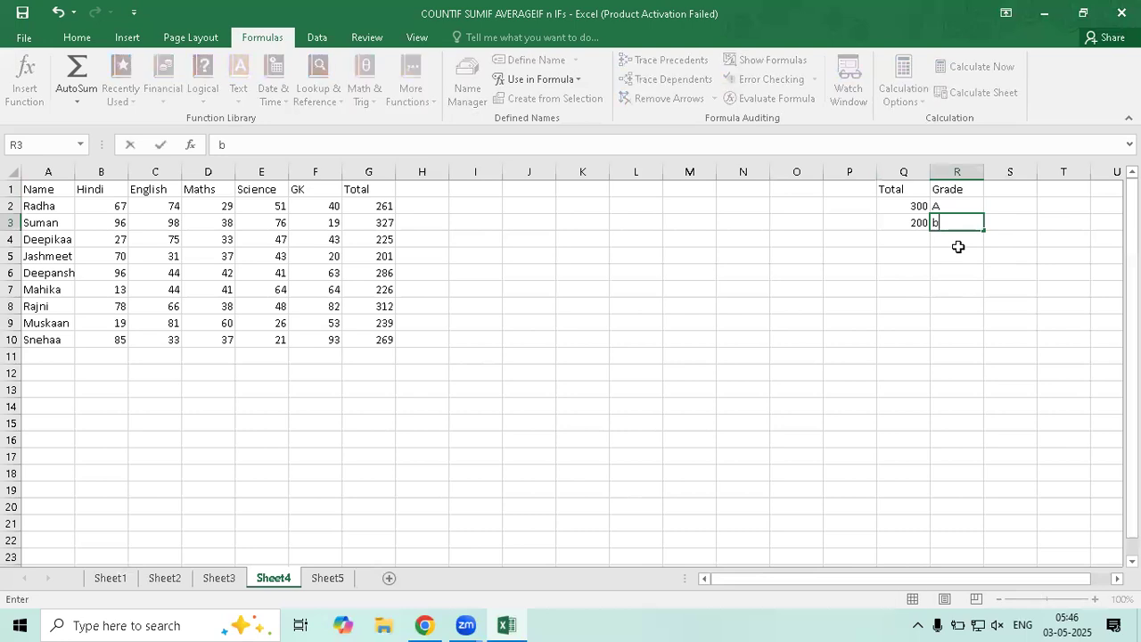
pyautogui.press('BackSpace')
pyautogui.write('B')
pyautogui.click(958, 246)
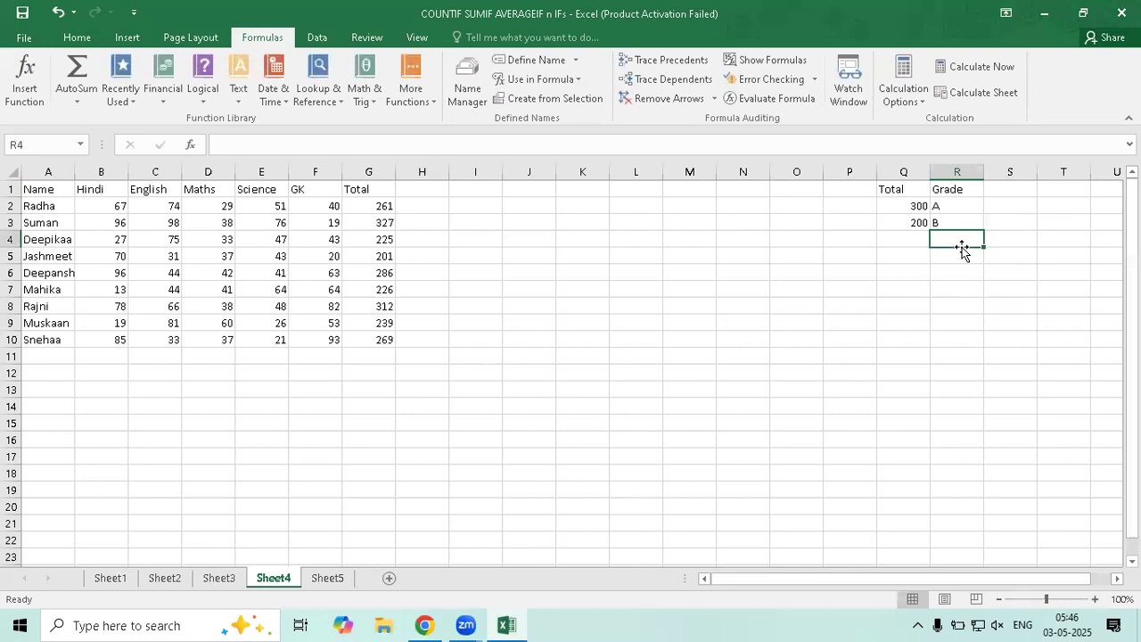
# Enter the remaining thresholds in Q4:R5: 100 for grade C and 0 for grade D
pyautogui.click(914, 237)
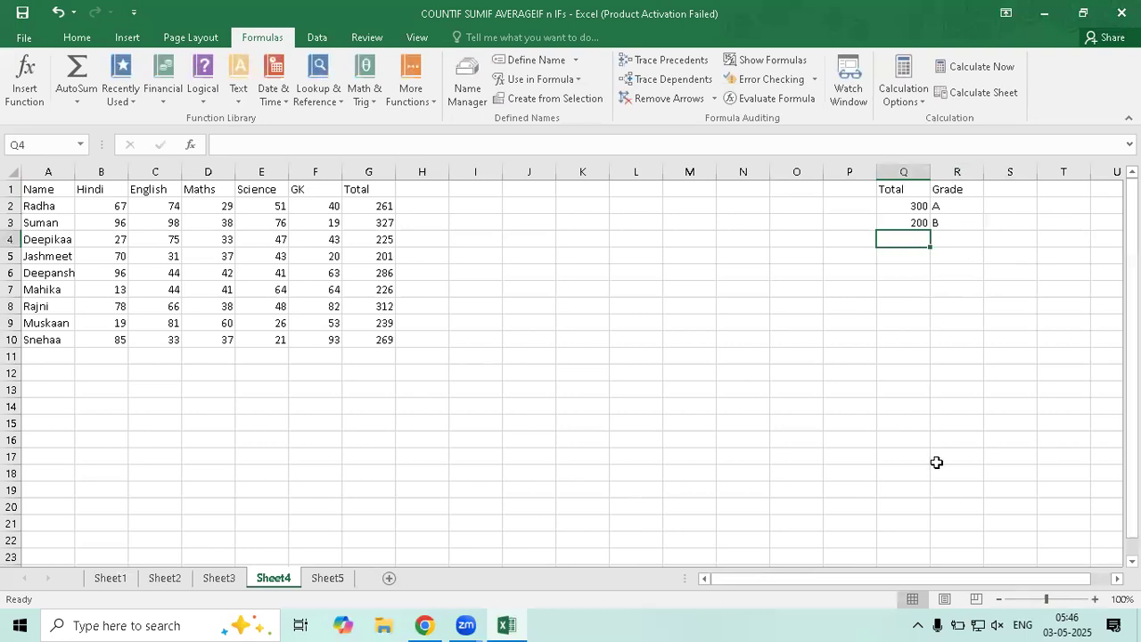
pyautogui.write('100')
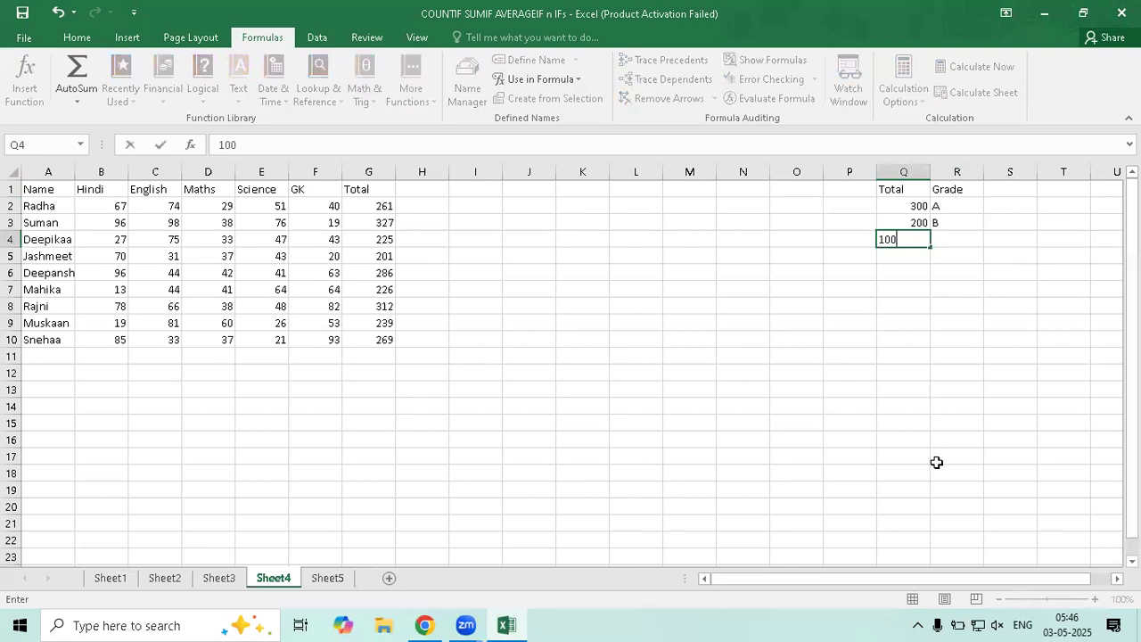
pyautogui.press('Tab')
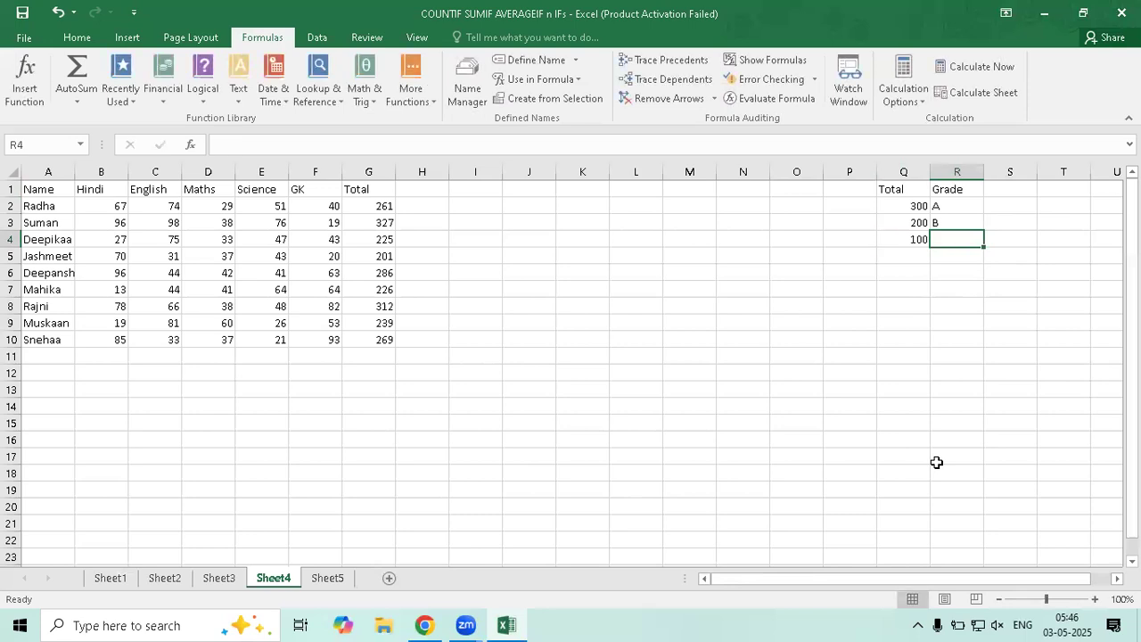
pyautogui.write('c')
pyautogui.press('BackSpace')
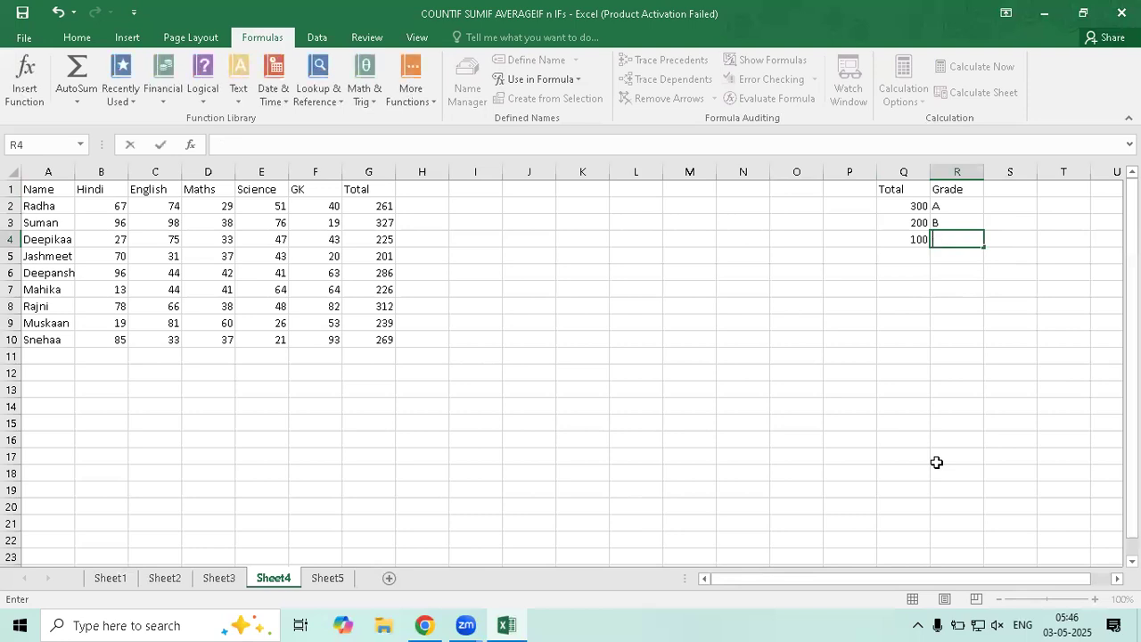
pyautogui.write('C')
pyautogui.press('Return')
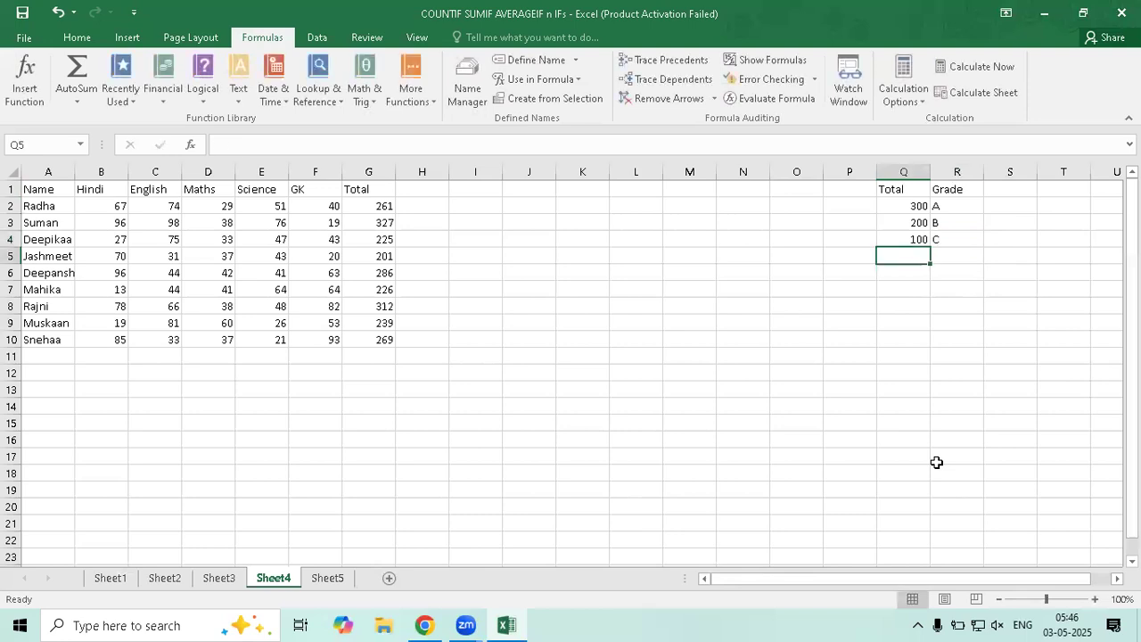
pyautogui.write('0')
pyautogui.press('Tab')
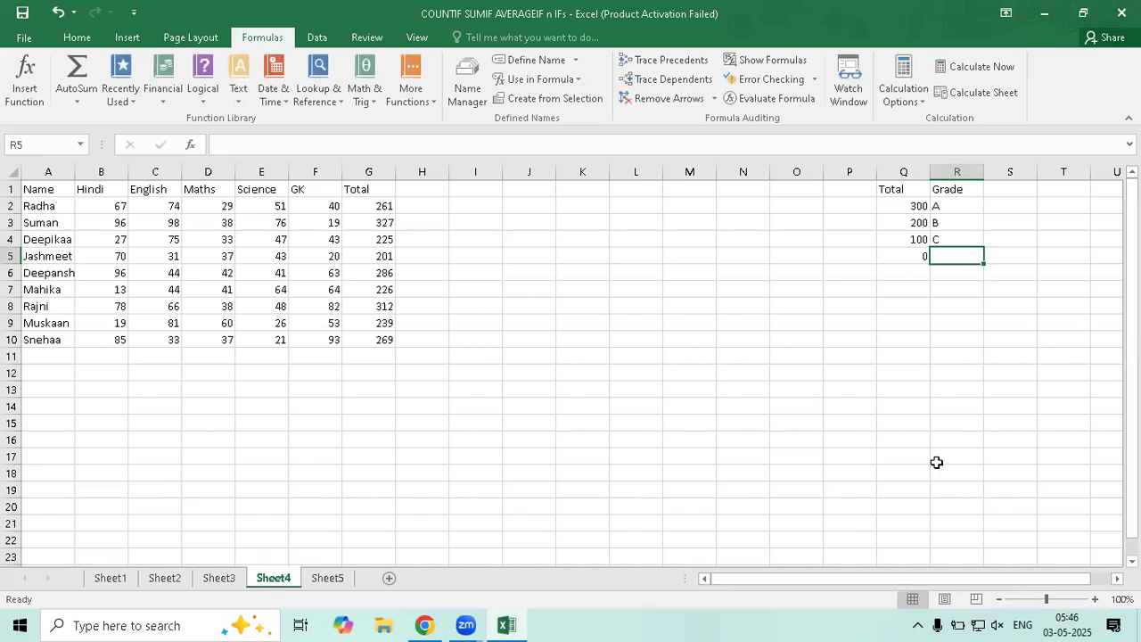
pyautogui.write('d')
pyautogui.press('BackSpace')
pyautogui.write('D')
pyautogui.press('Return')
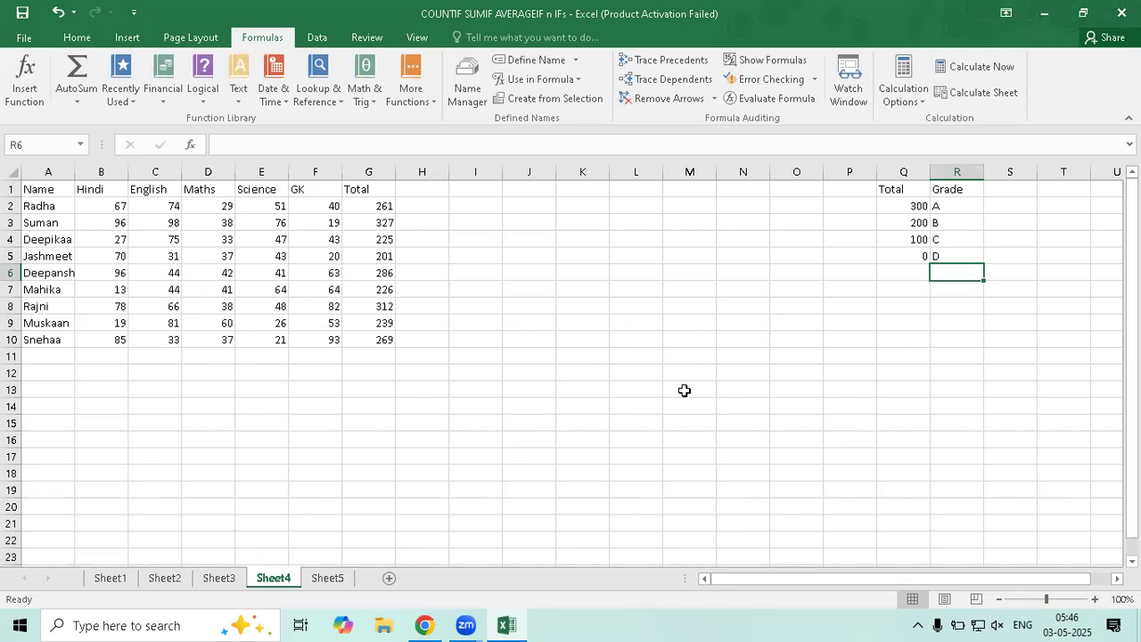
# Change row 7's marks to 14, 15, 16 and 17, then start a Grade header in H1
pyautogui.click(142, 290)
pyautogui.write('14')
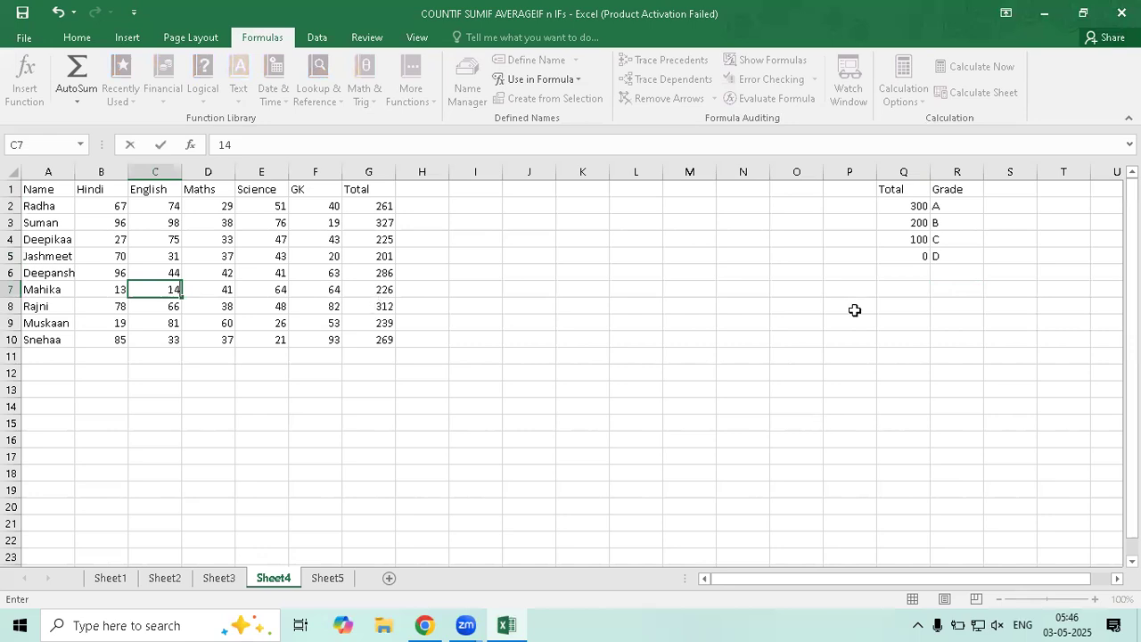
pyautogui.press('Right')
pyautogui.write('15')
pyautogui.press('Right')
pyautogui.write('16')
pyautogui.press('Right')
pyautogui.write('17')
pyautogui.press('Return')
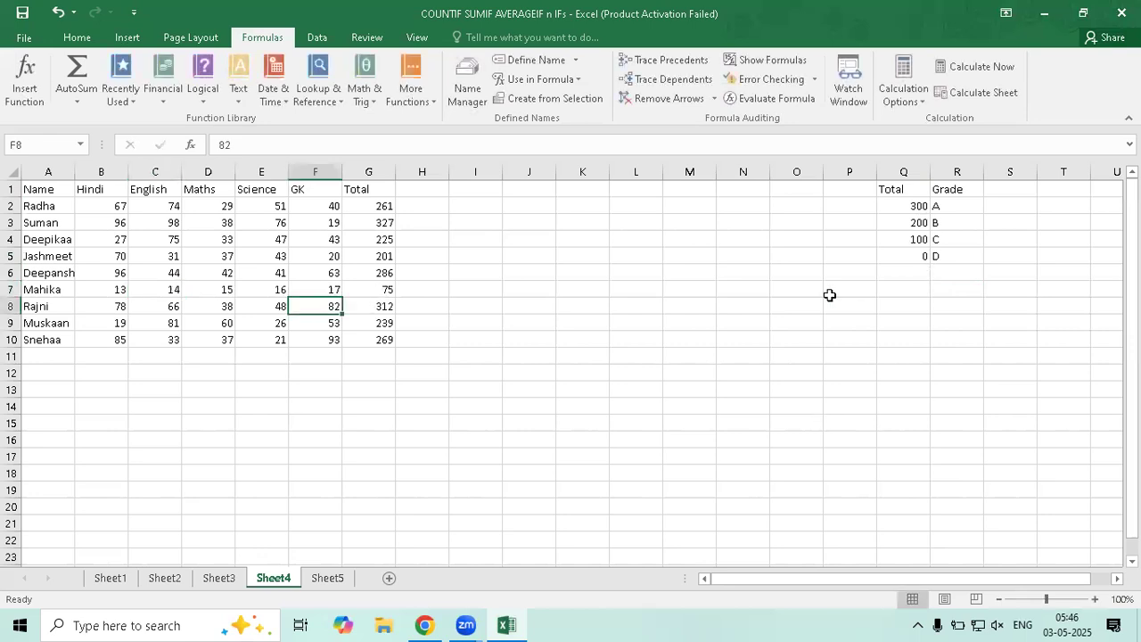
pyautogui.click(423, 189)
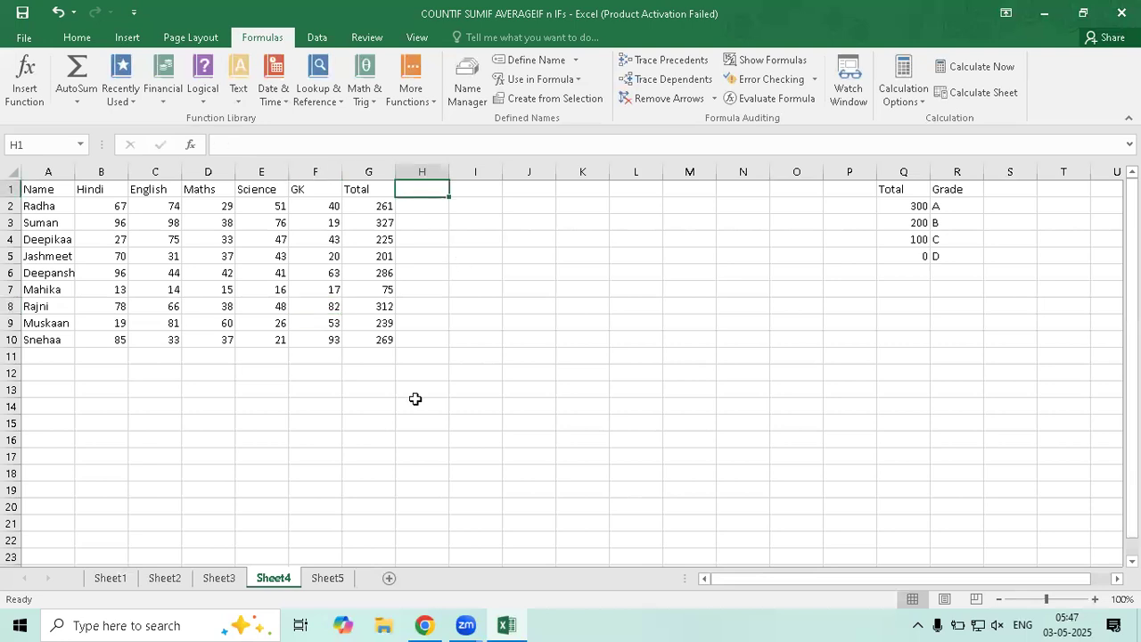
pyautogui.write('gRADE')
# Confirm the Grade header in H1 and begin =VLOOKUP(G2,Q1:R5, in H2
pyautogui.press('Return')
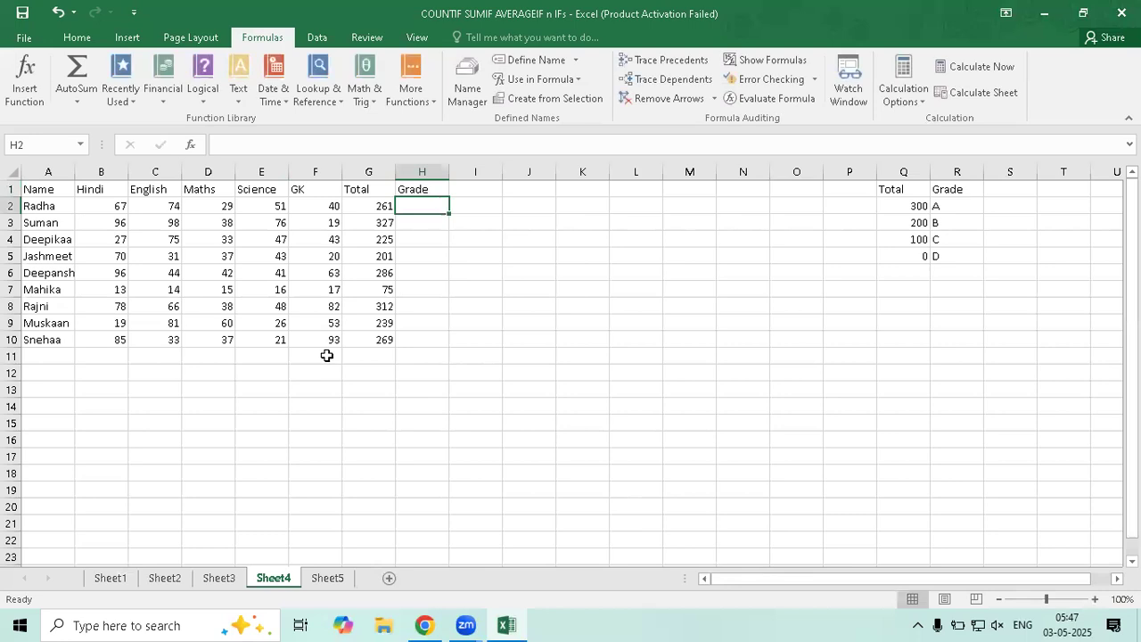
pyautogui.write('=vlo')
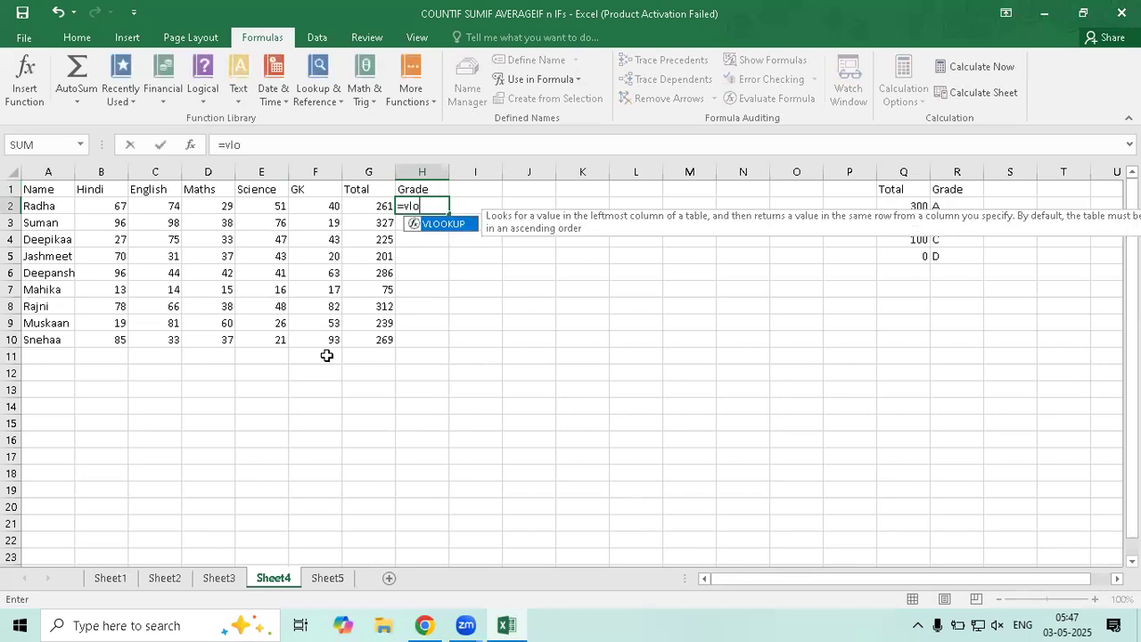
pyautogui.press('Tab')
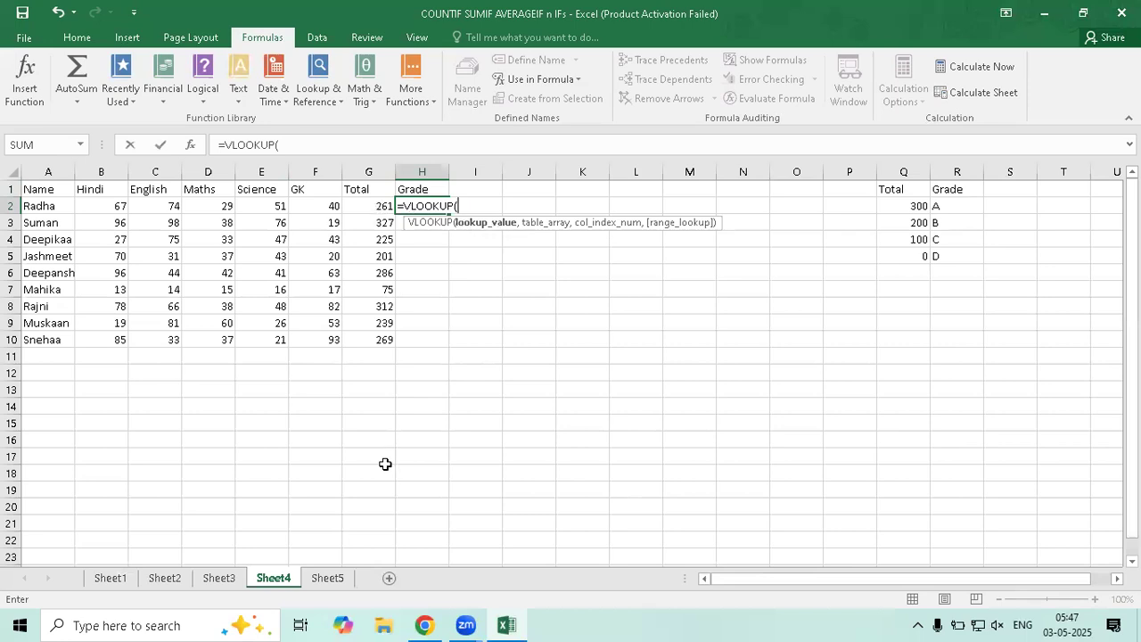
pyautogui.press('Left')
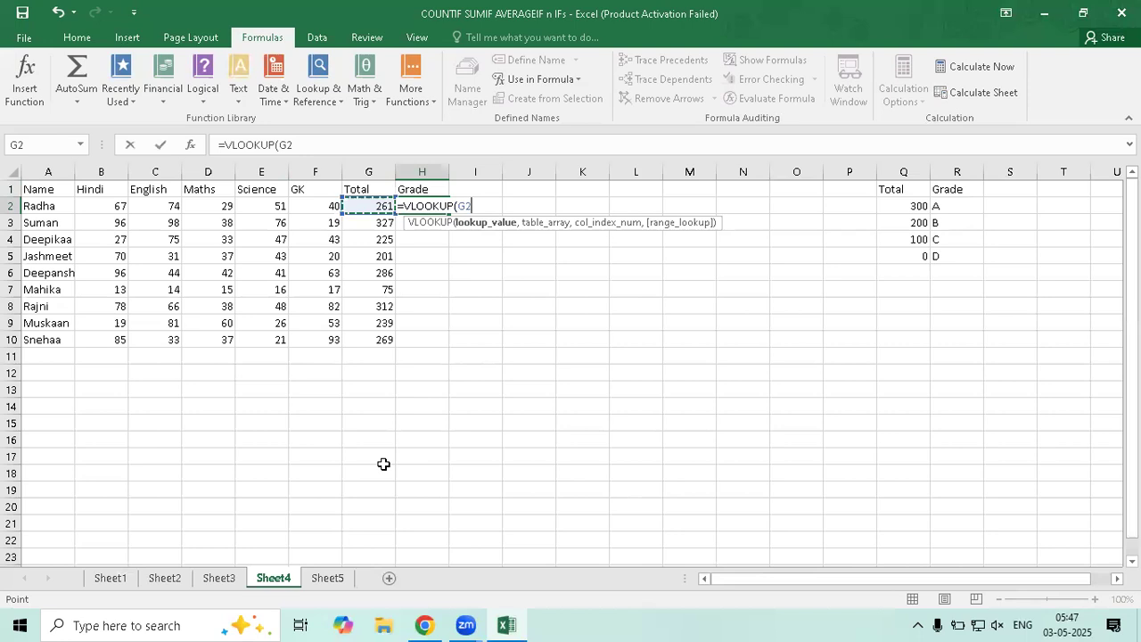
pyautogui.write(',')
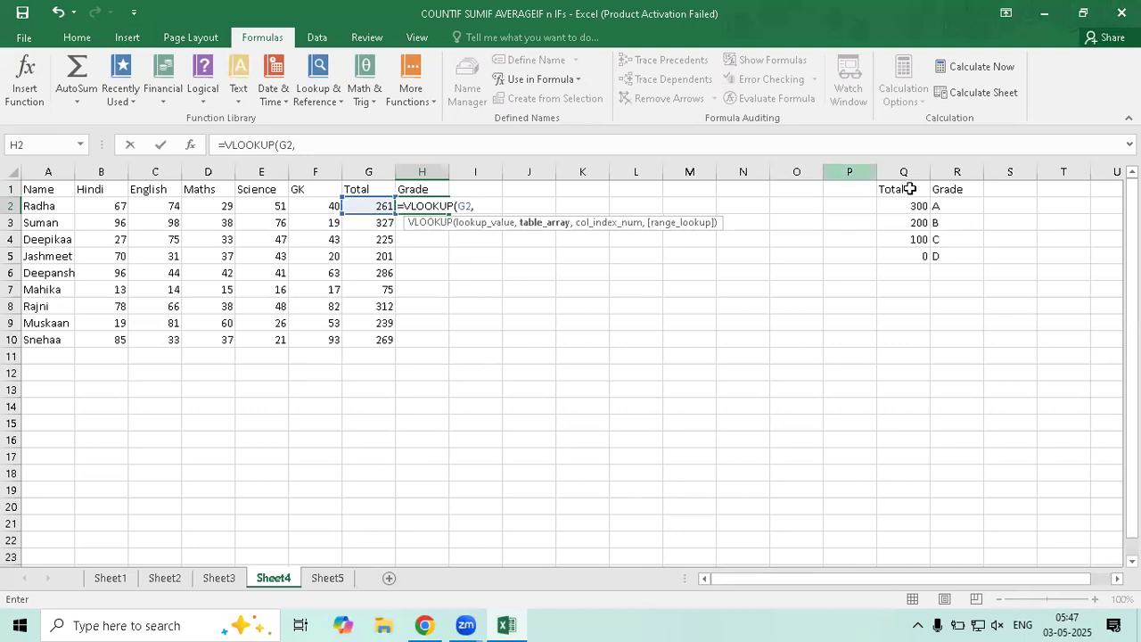
pyautogui.moveTo(892, 189); pyautogui.dragTo(923, 279)
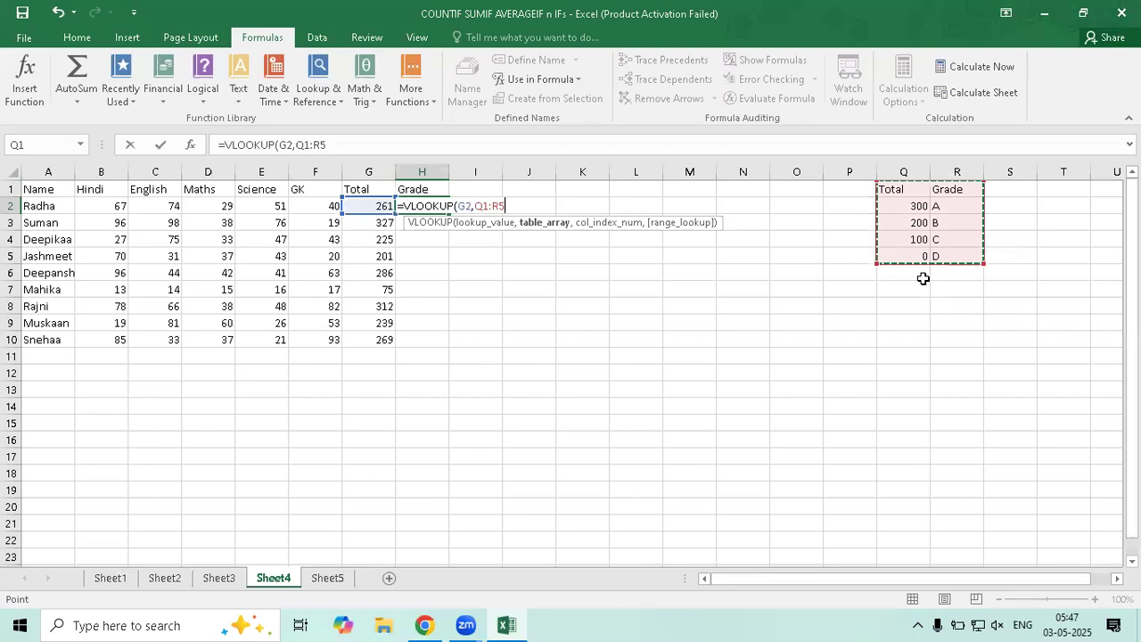
pyautogui.write(',')
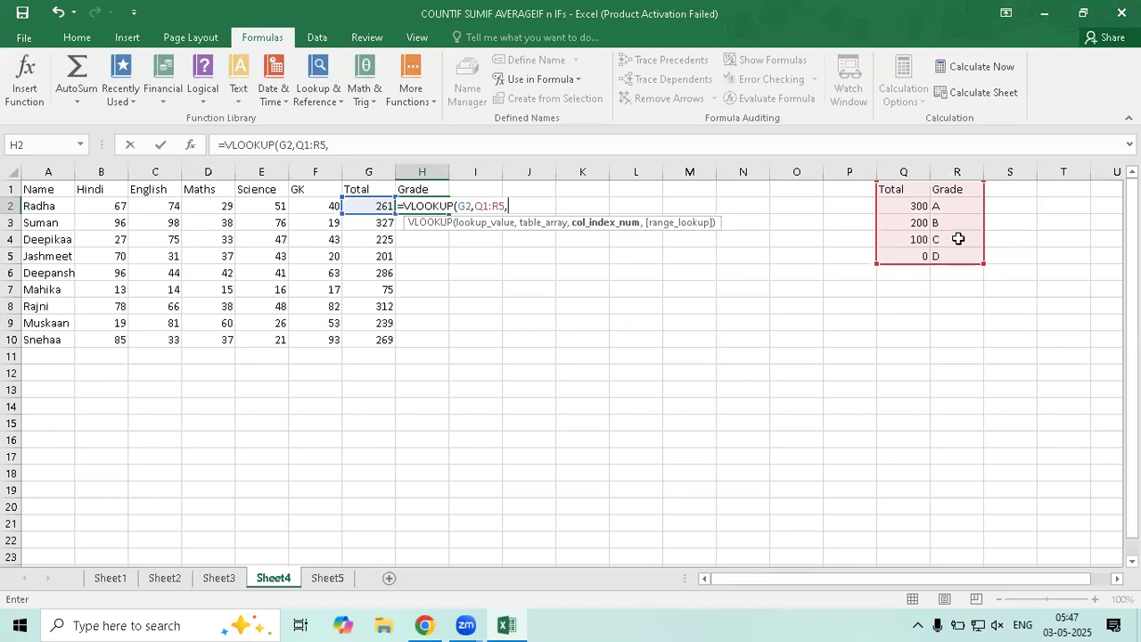
# Complete H2 as =VLOOKUP(G2,Q1:R5,2,TRUE), giving grade D for total 261, and verify it
pyautogui.write('2,')
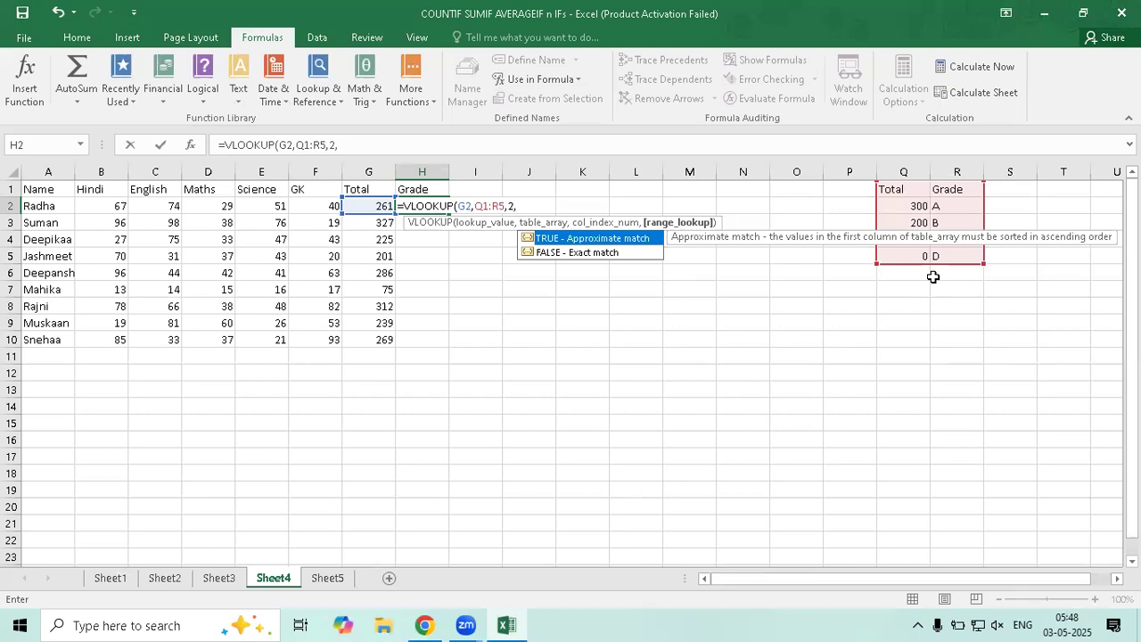
pyautogui.press('Tab')
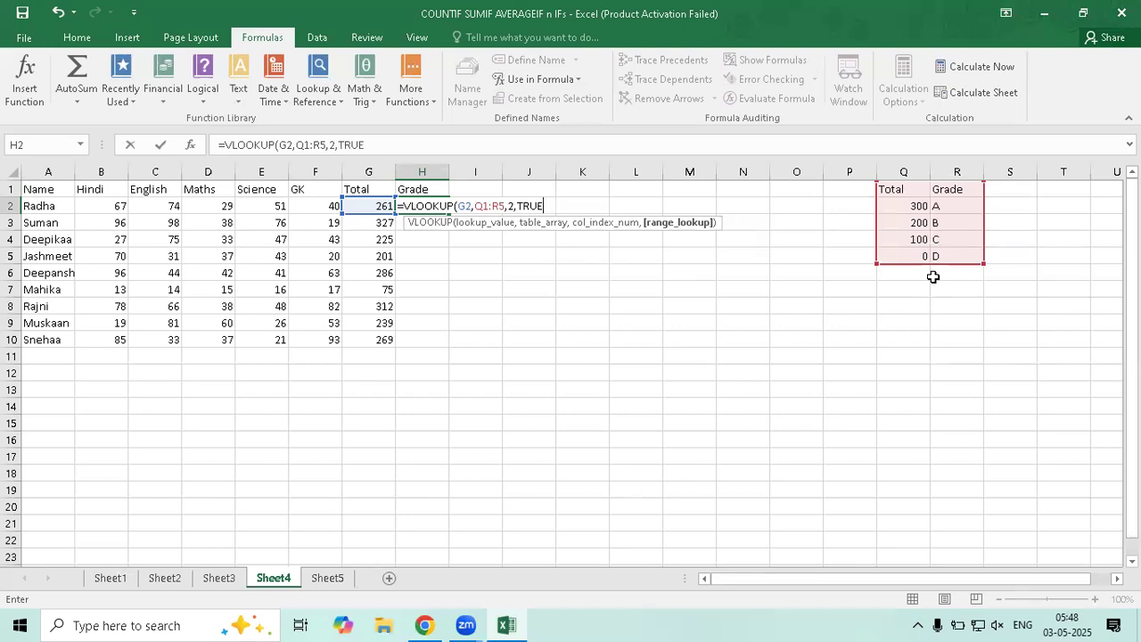
pyautogui.write(')')
pyautogui.press('Return')
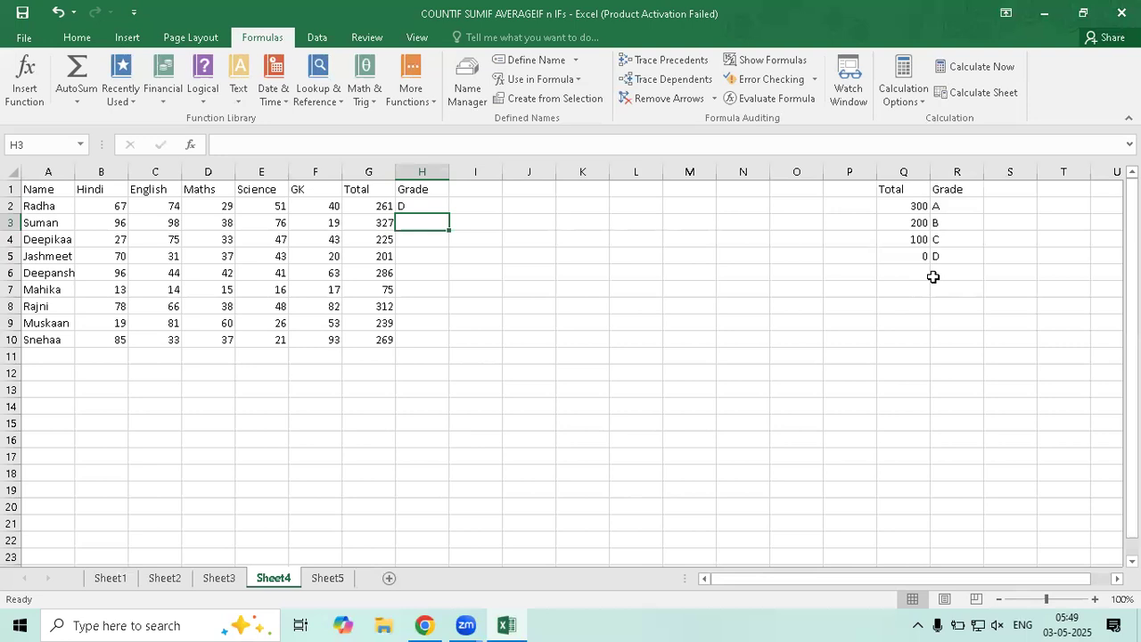
pyautogui.click(415, 206)
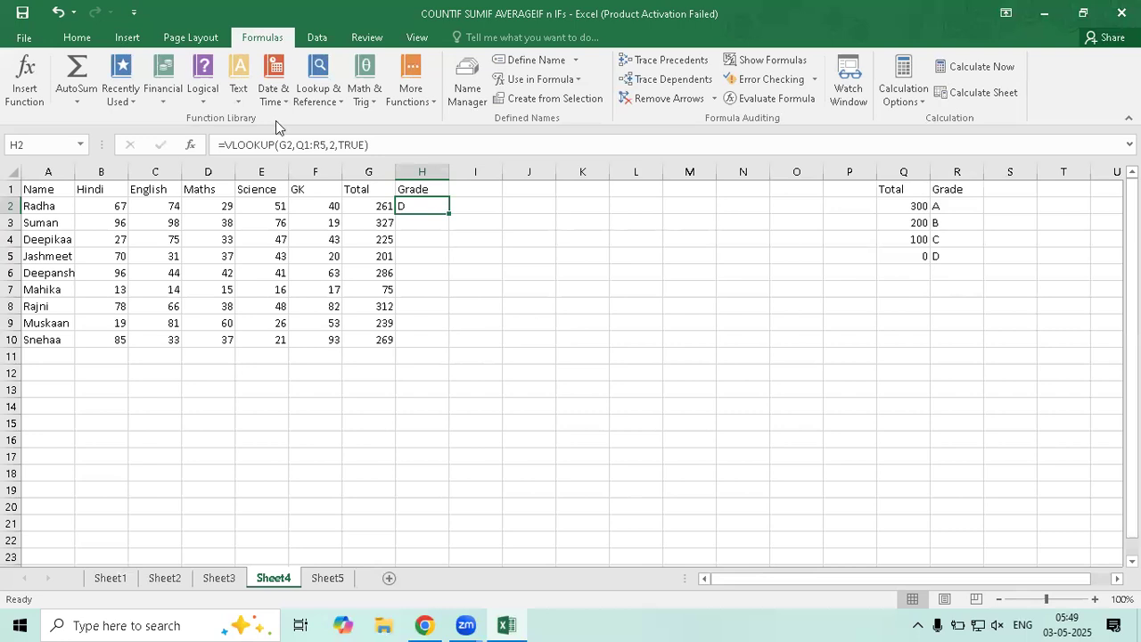
pyautogui.click(428, 268)
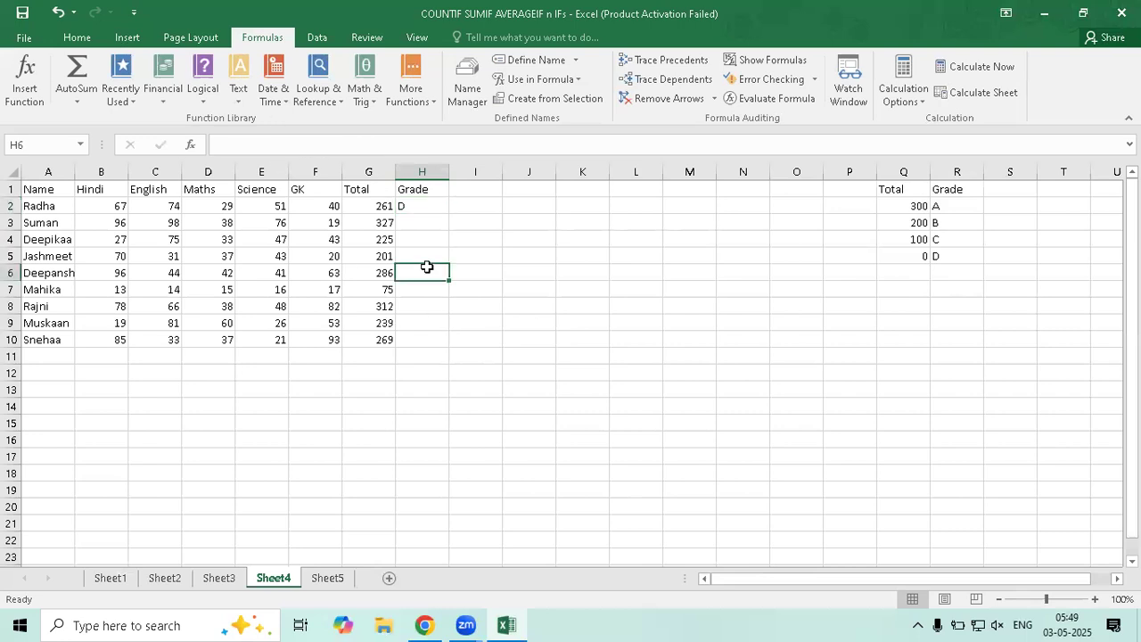